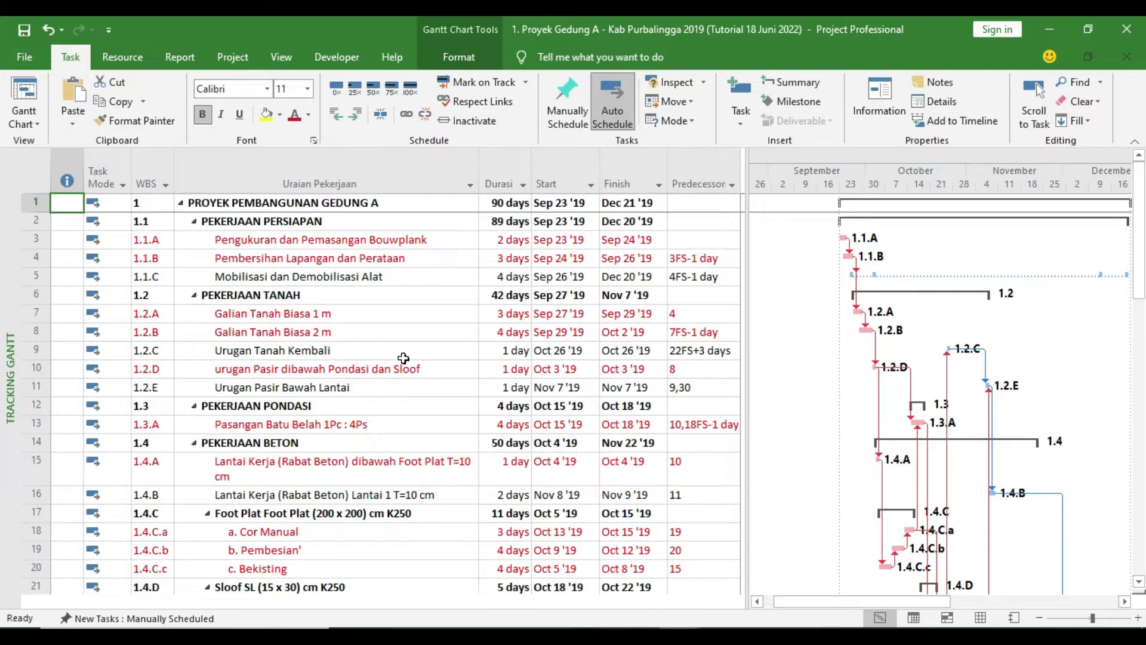
# Show the Resource Sheet view of the tutorial project to see its resource list.
pyautogui.click(980, 615)
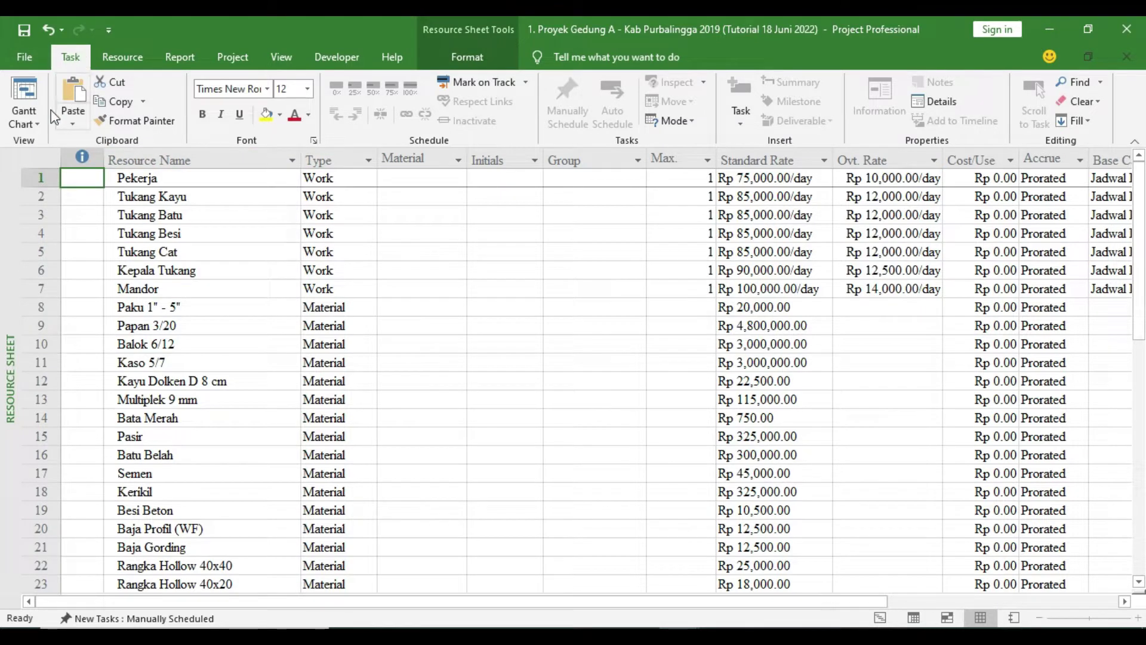
pyautogui.click(24, 117)
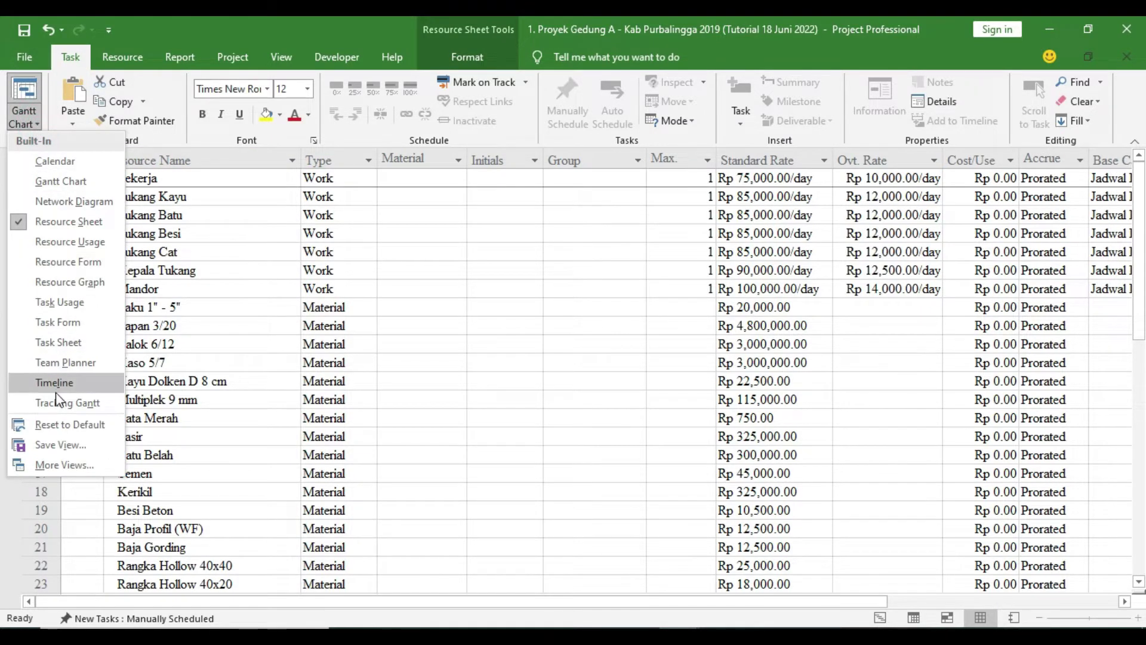
pyautogui.click(57, 225)
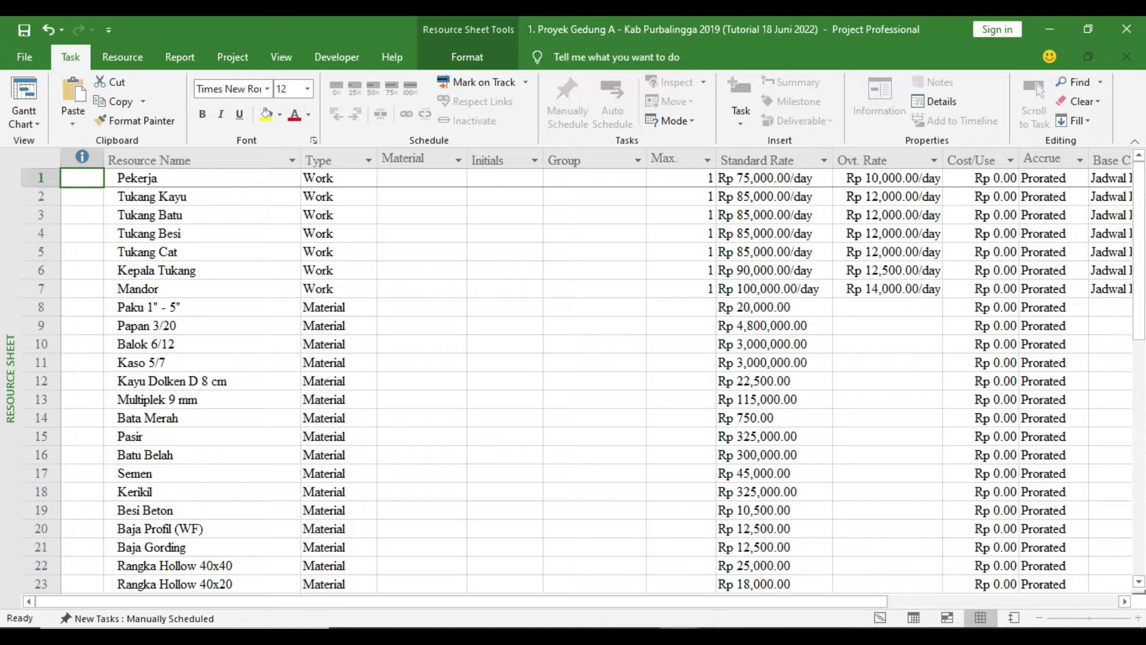
# Switch to the Excel budget workbook and review its Rekapitulasi and RAB sheets.
pyautogui.hotkey('alt', 'Tab')
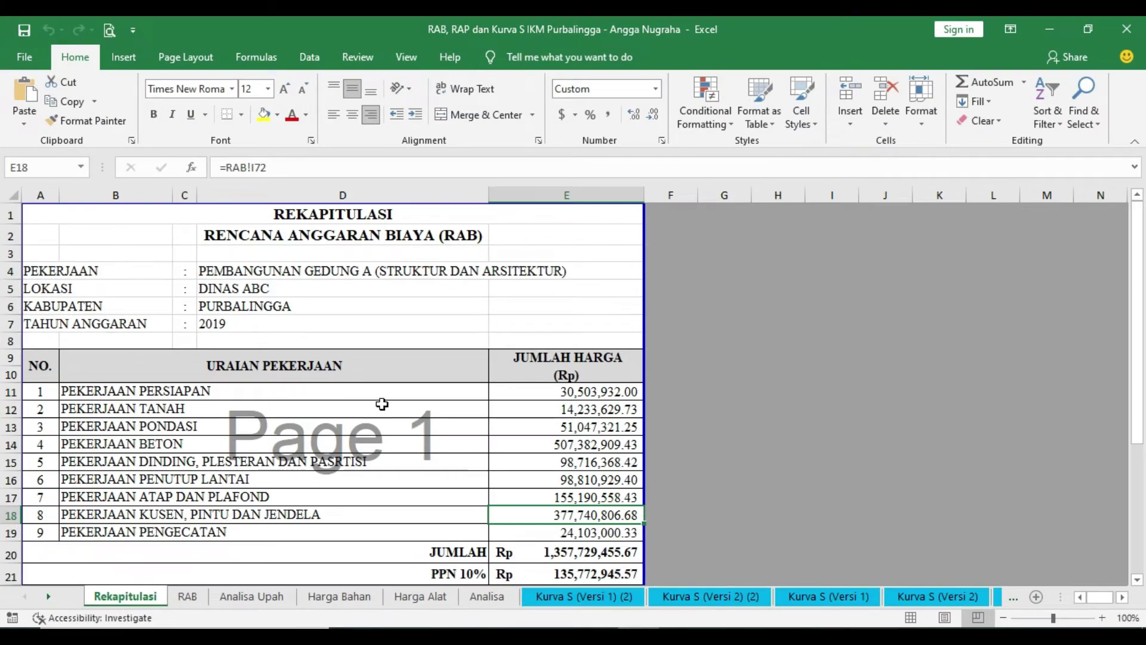
pyautogui.scroll(-1, 382, 403)
pyautogui.scroll(1, 269, 460)
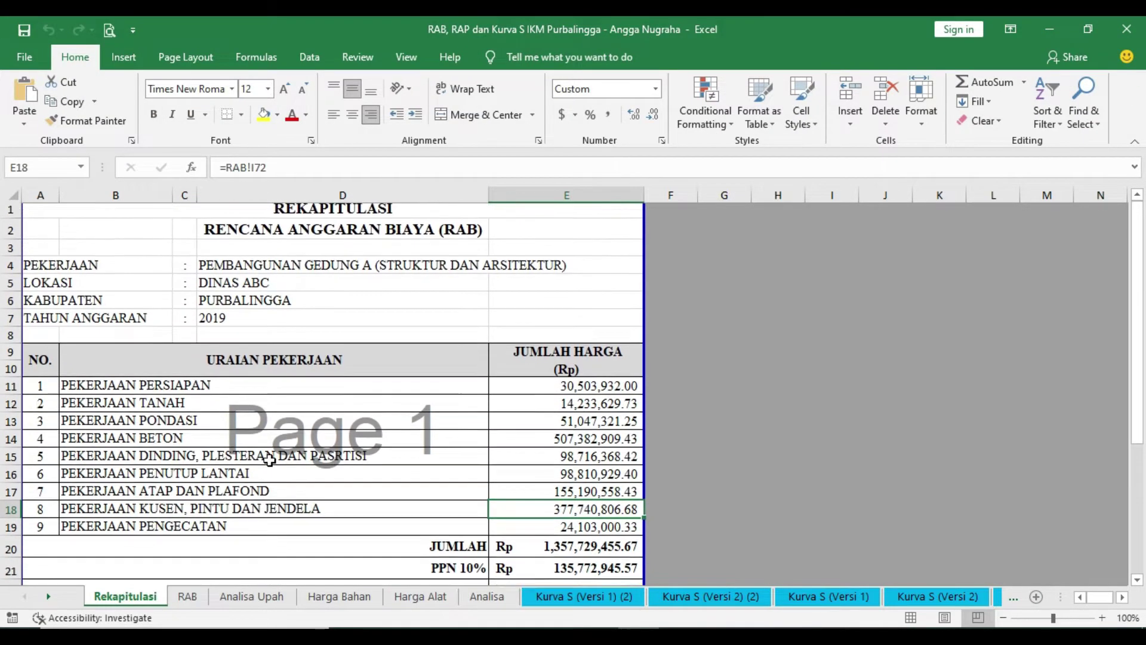
pyautogui.click(329, 305)
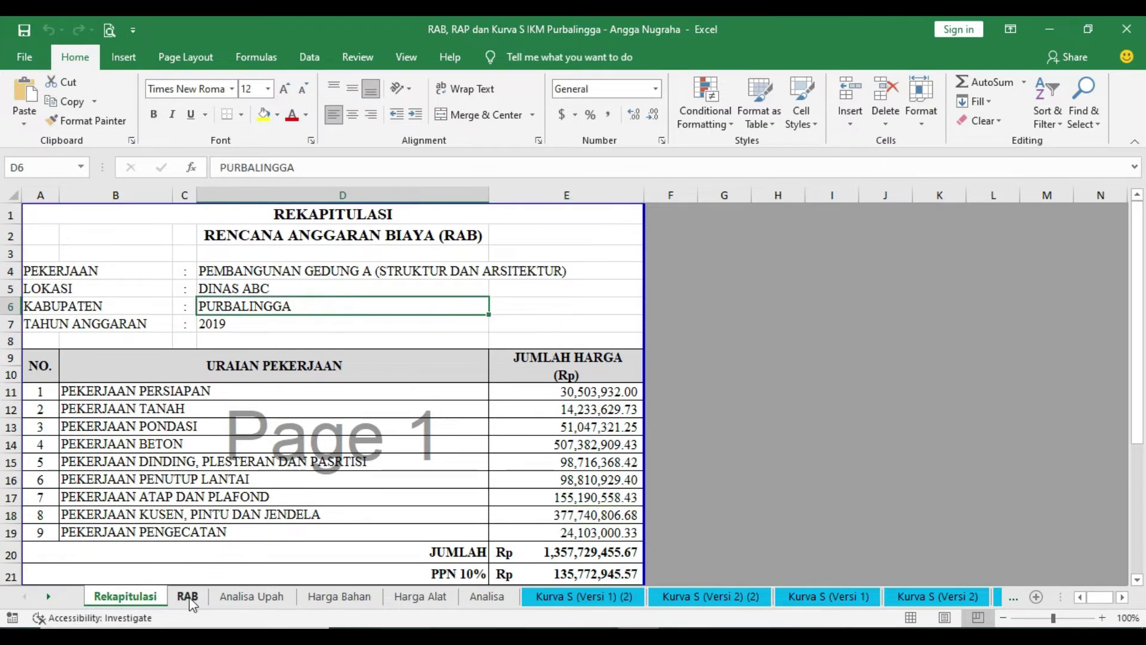
pyautogui.click(187, 596)
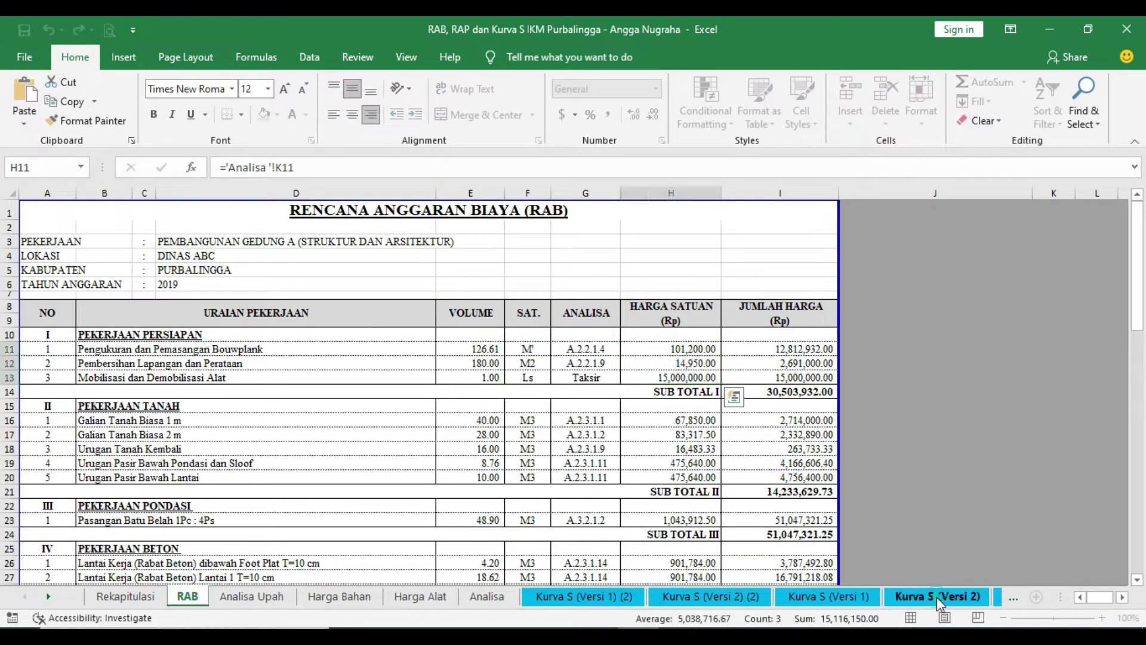
# Look through the Analisa Kurva S, Analisa RAP I and RAP sheets of the workbook.
pyautogui.click(937, 597)
pyautogui.click(997, 598)
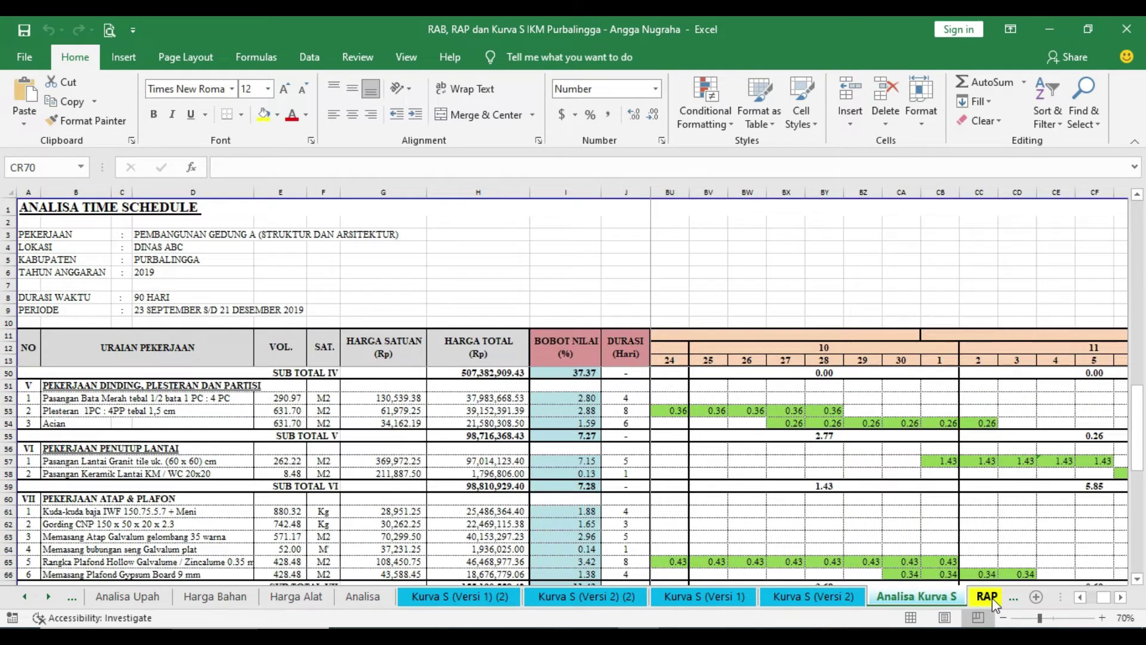
pyautogui.click(988, 597)
pyautogui.click(878, 597)
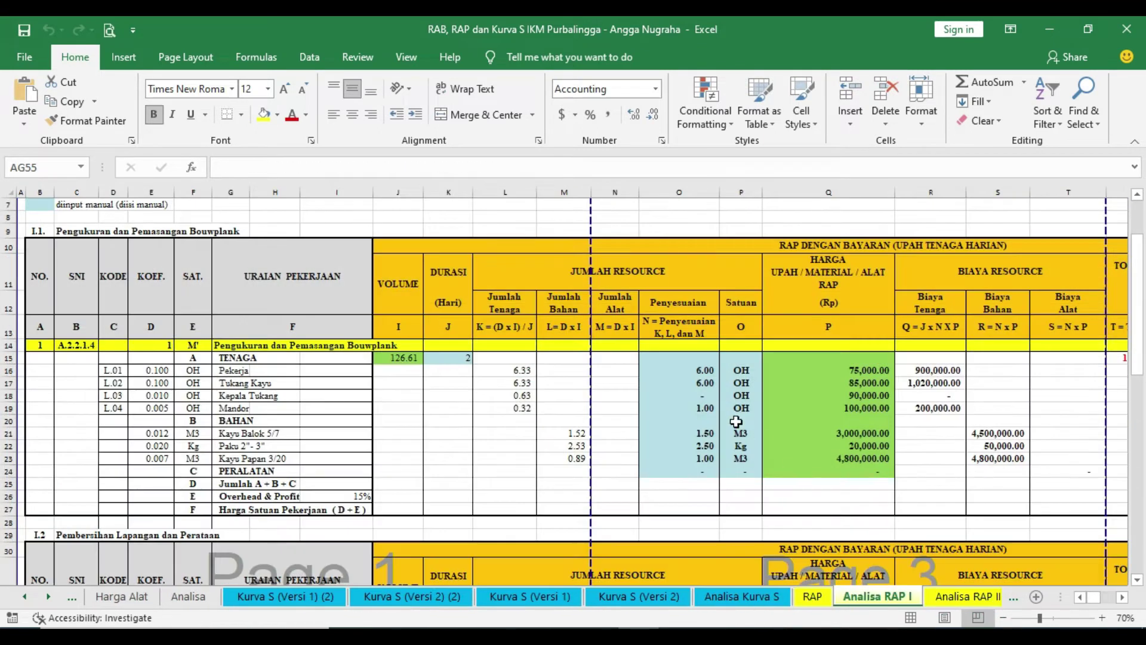
pyautogui.click(813, 597)
pyautogui.scroll(-2, 439, 439)
pyautogui.scroll(2, 397, 463)
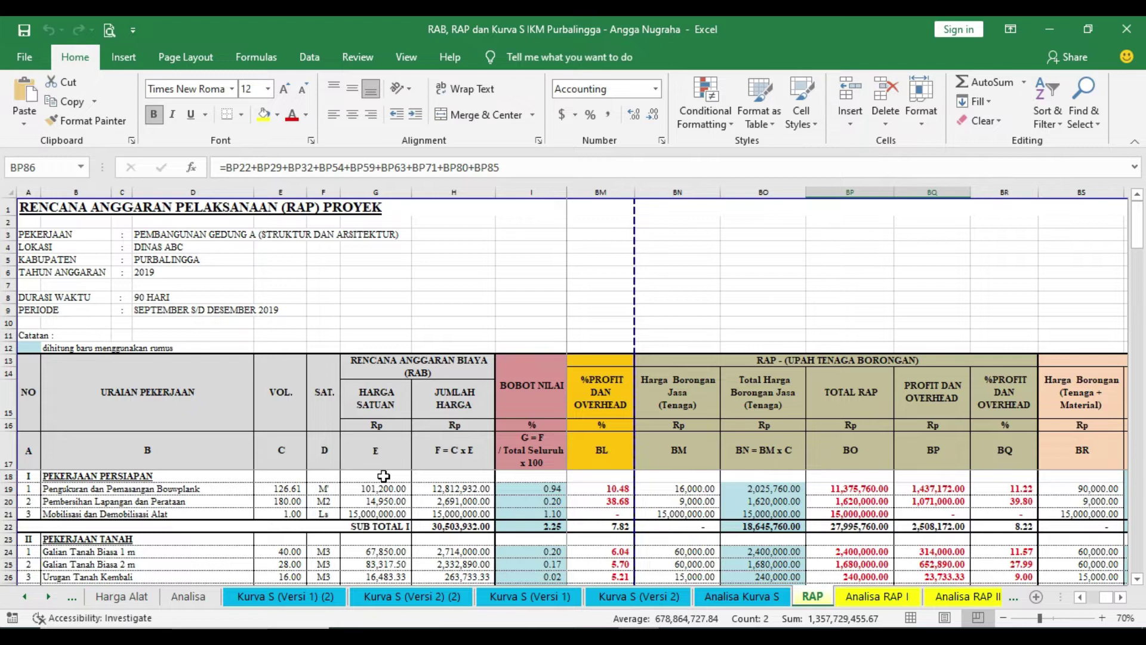
# Switch back to the "Tutorial 18 Juni 2022" file in Project and review its work, material and cost resources.
pyautogui.moveTo(679, 638)
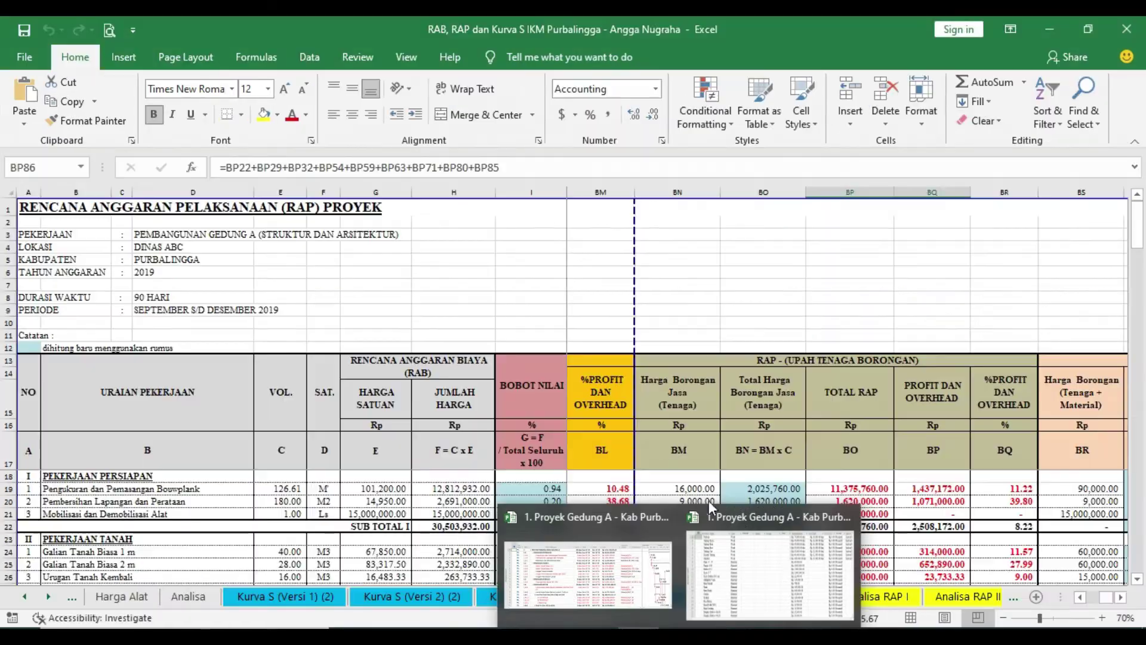
pyautogui.click(743, 574)
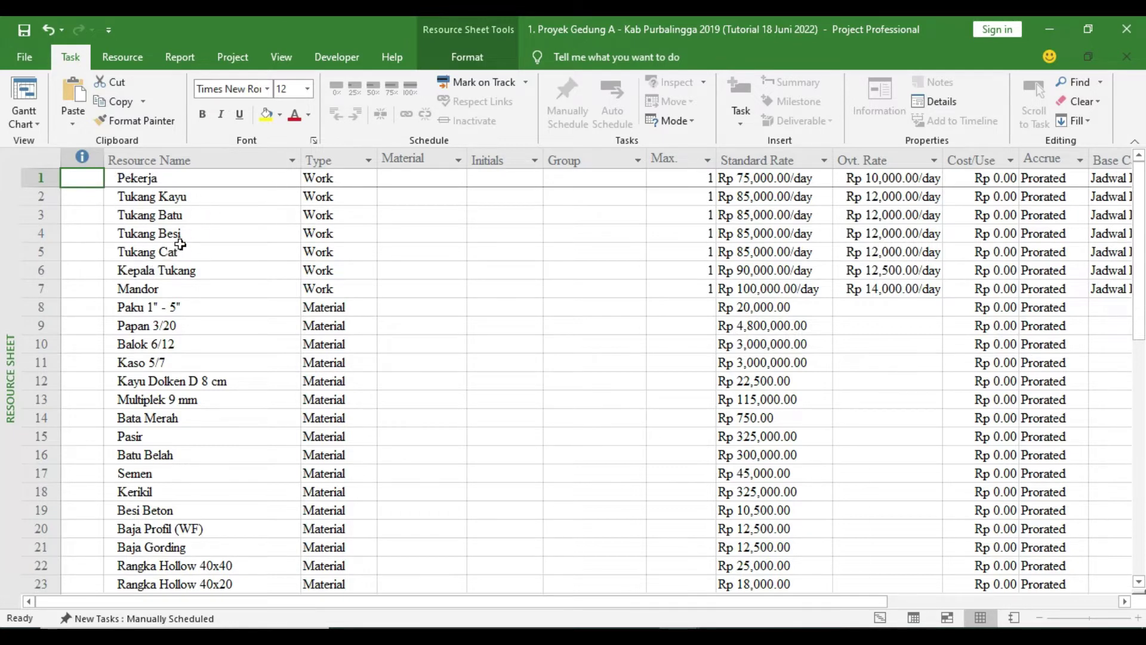
pyautogui.scroll(-2, 114, 418)
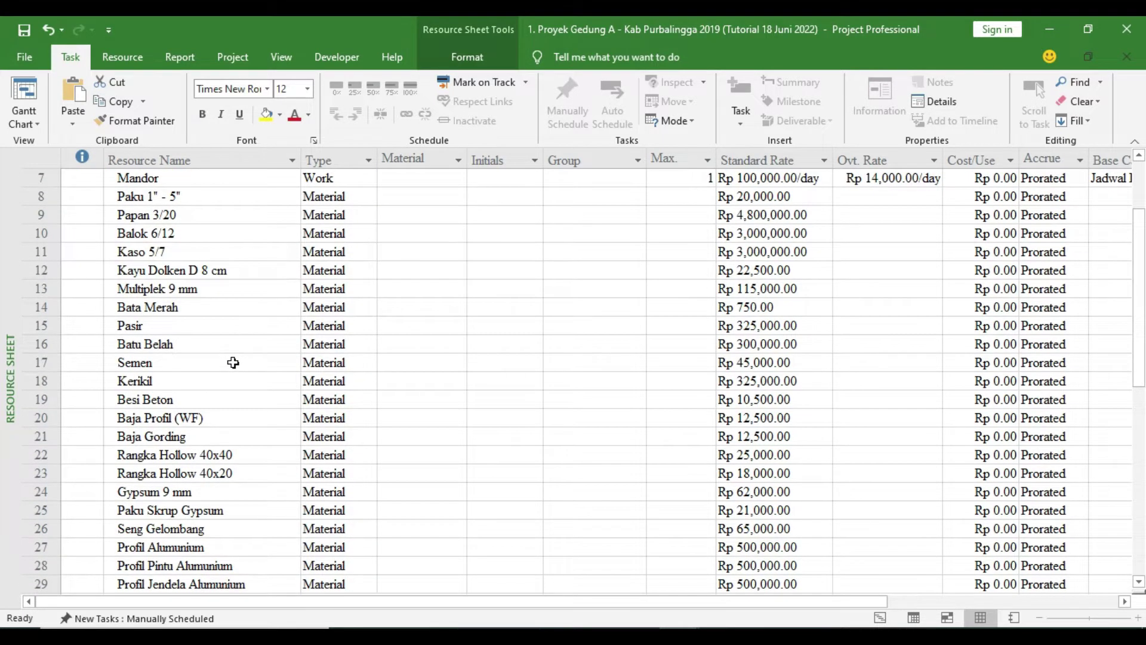
pyautogui.scroll(-9, 203, 408)
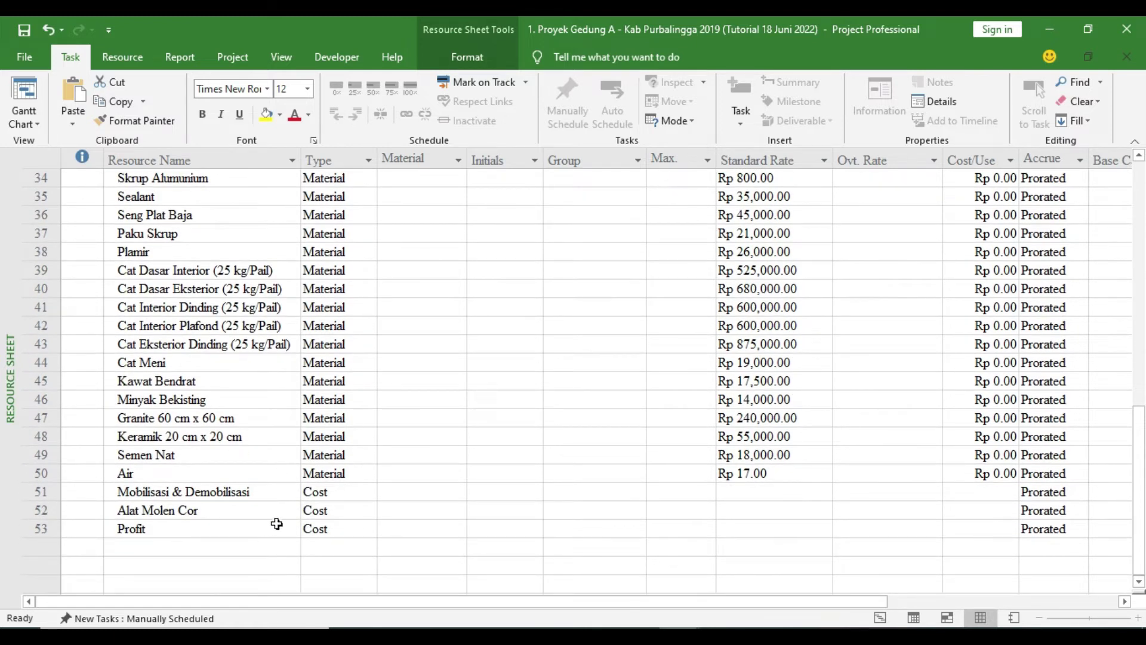
pyautogui.scroll(3, 313, 490)
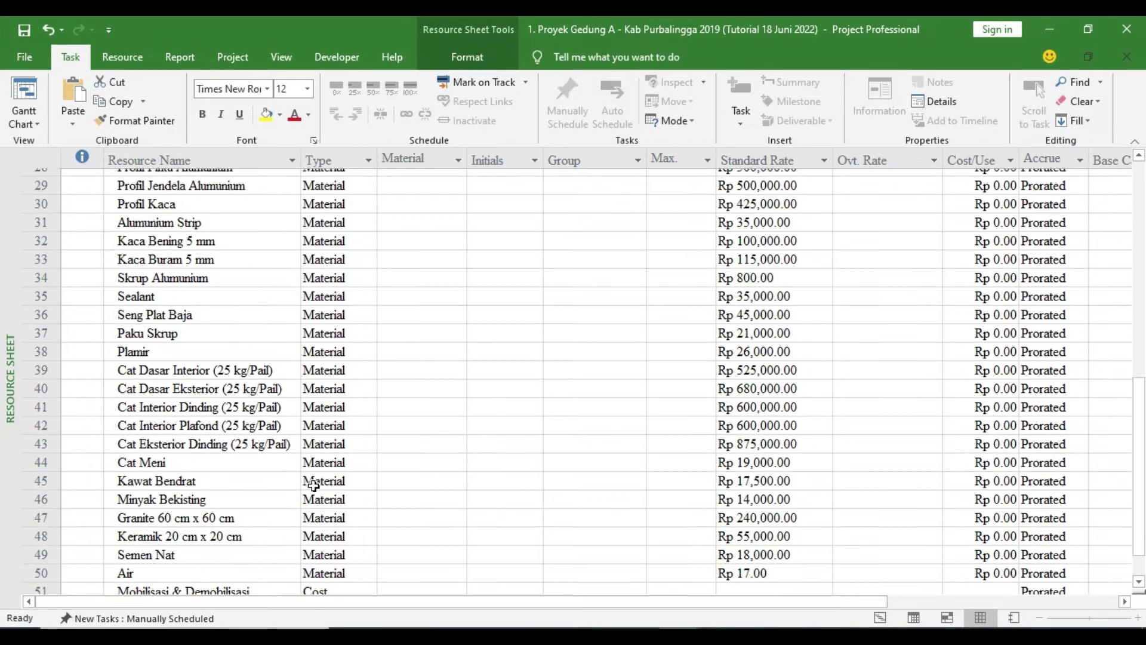
pyautogui.scroll(8, 313, 486)
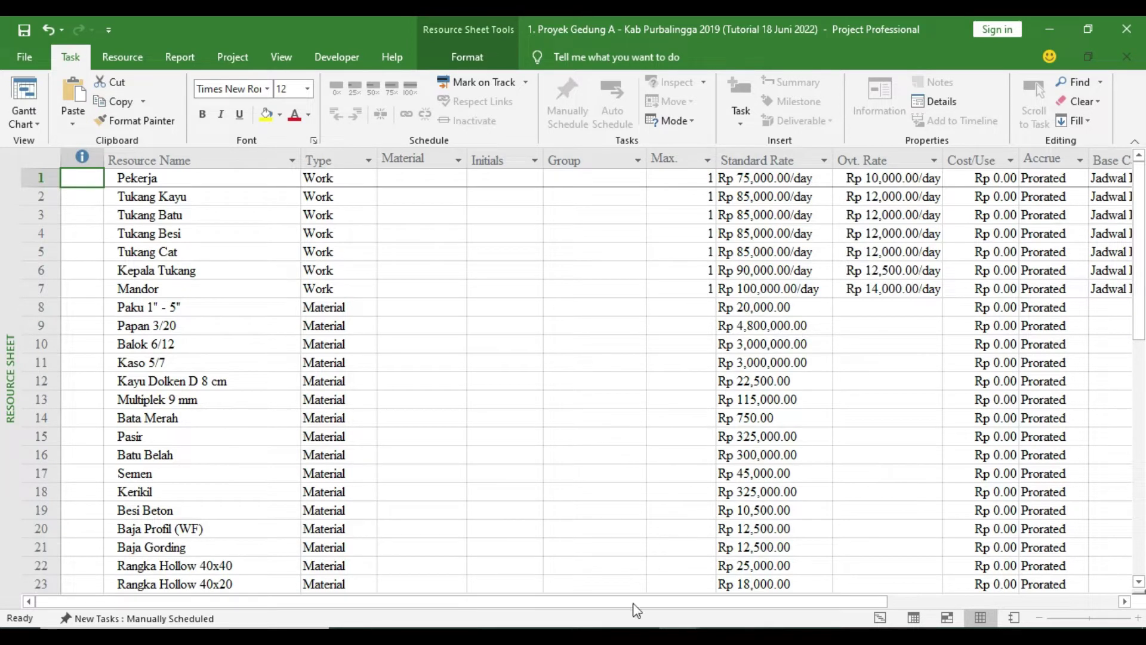
# Switch to the project file "Kab Purbalingga 2019 A" and widen its Resource Names column.
pyautogui.click(606, 589)
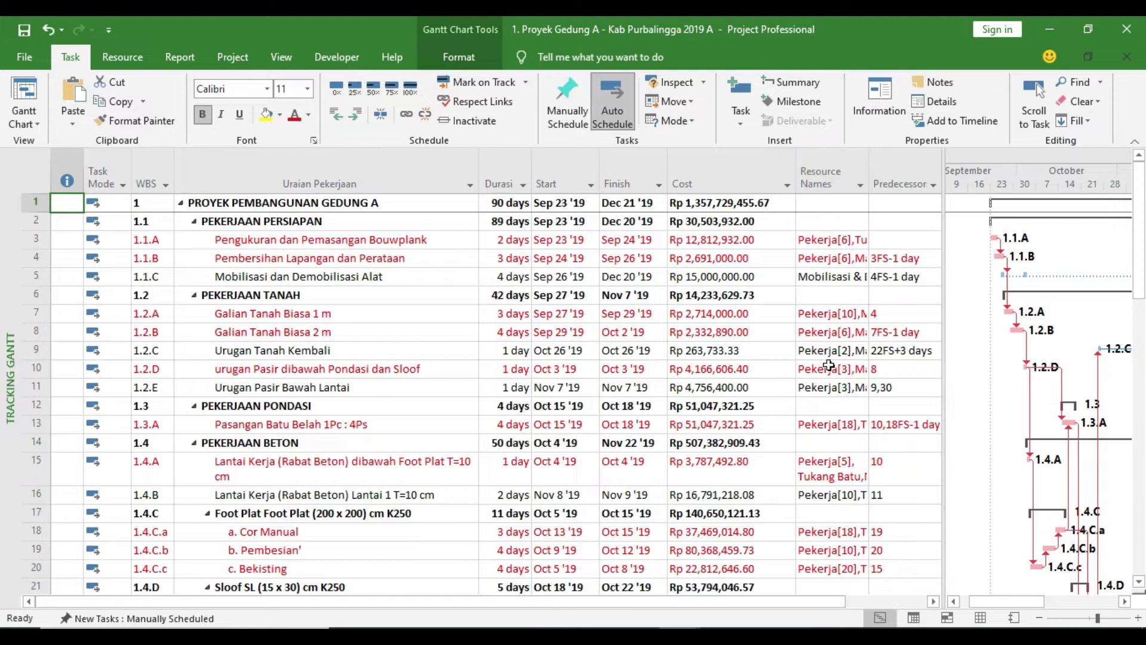
pyautogui.click(830, 179)
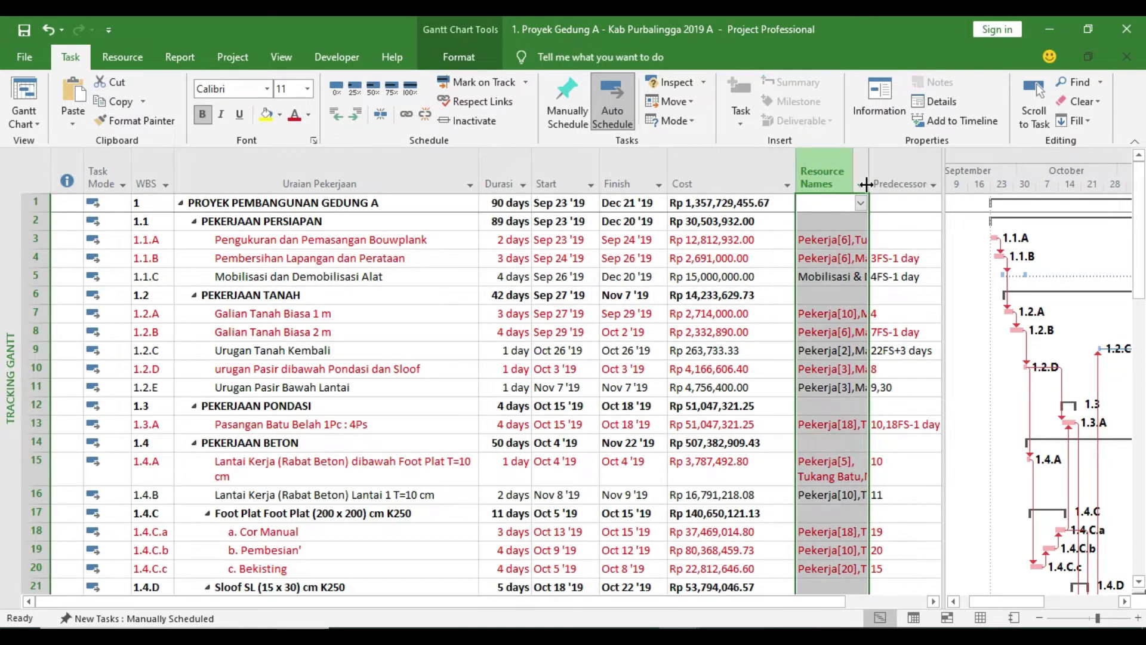
pyautogui.moveTo(869, 184); pyautogui.dragTo(927, 177)
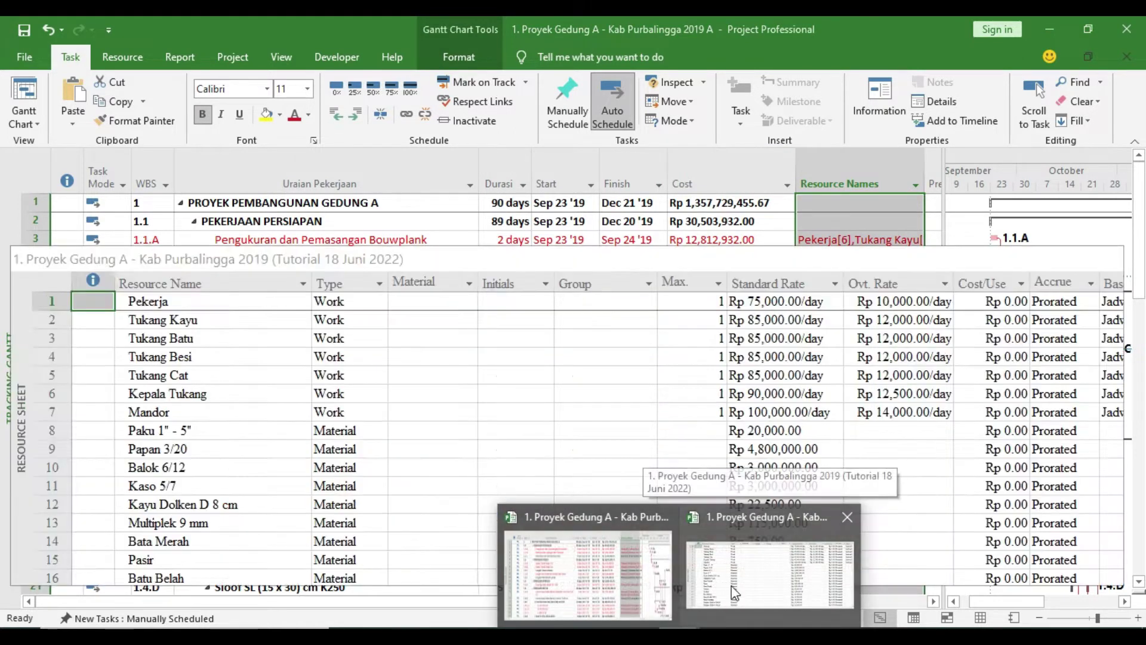
# Return to the "Tutorial 18 Juni 2022" project and change its view from Resource Sheet to Tracking Gantt.
pyautogui.click(734, 592)
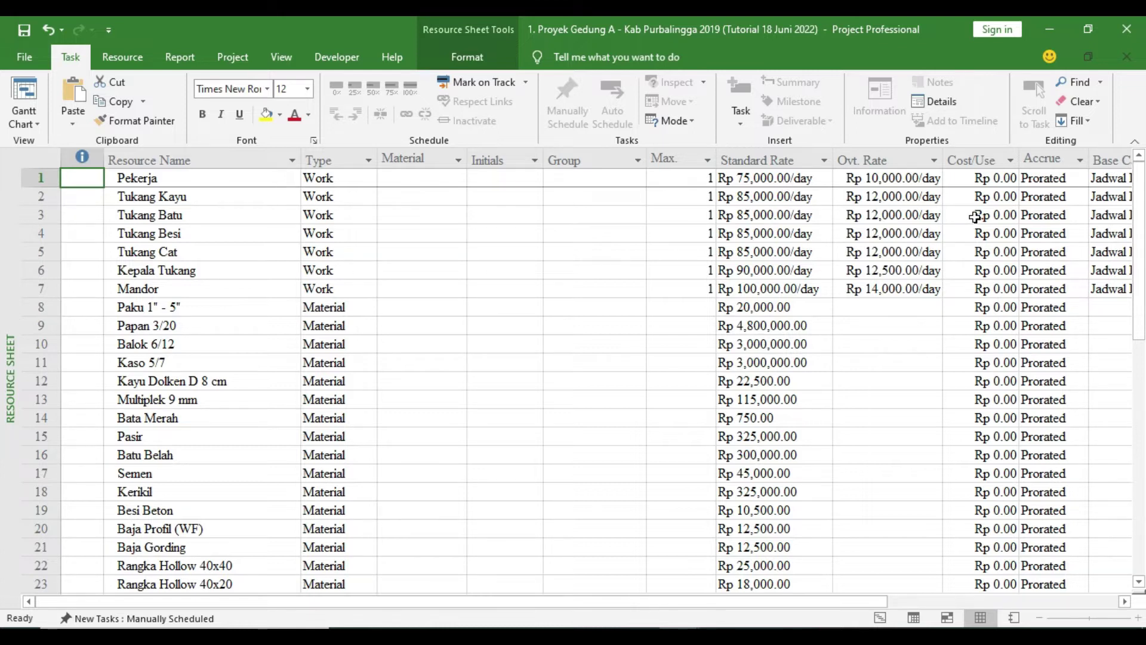
pyautogui.moveTo(979, 151)
pyautogui.click(37, 124)
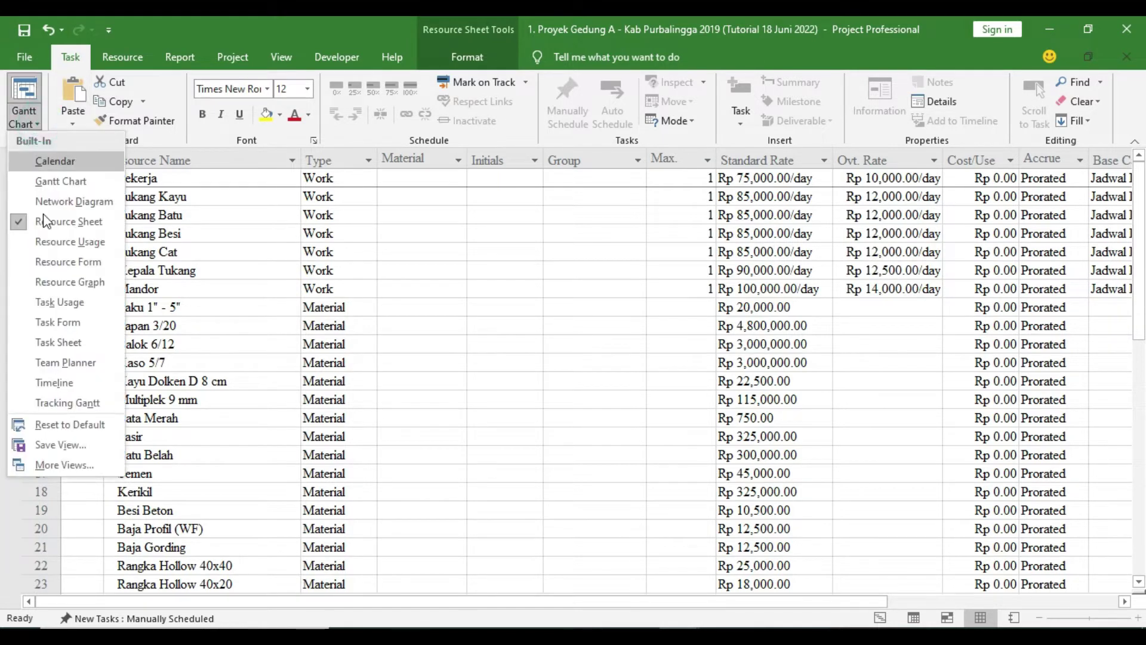
pyautogui.click(67, 403)
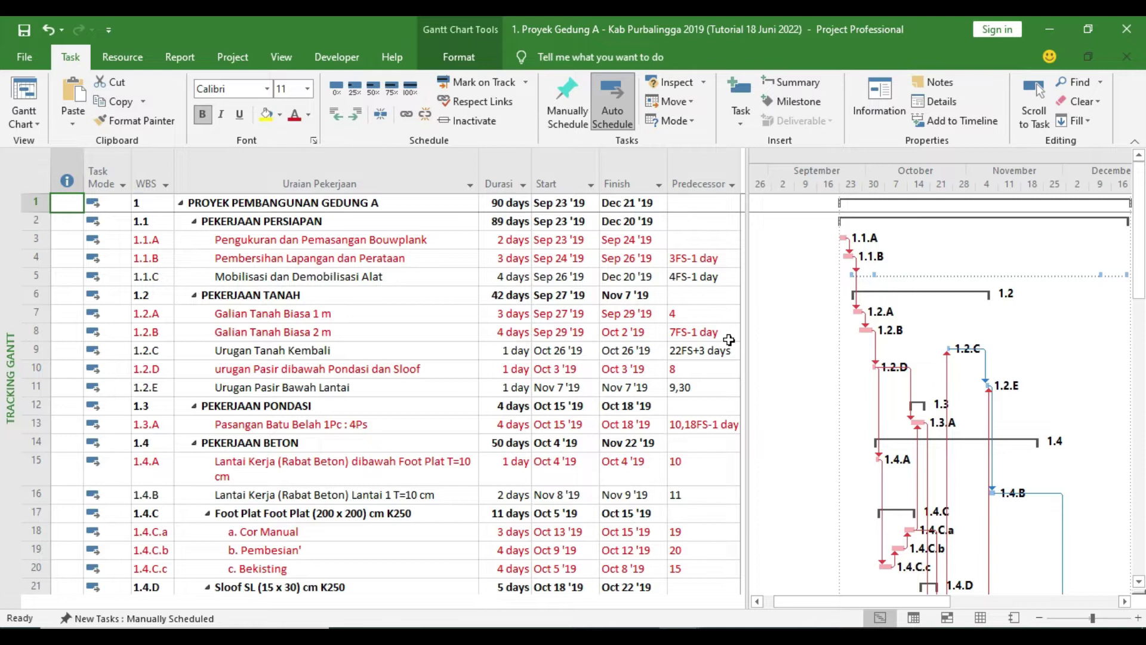
# Widen the task table area and insert a Resource Names column before the Predecessor column.
pyautogui.moveTo(747, 338); pyautogui.dragTo(872, 349)
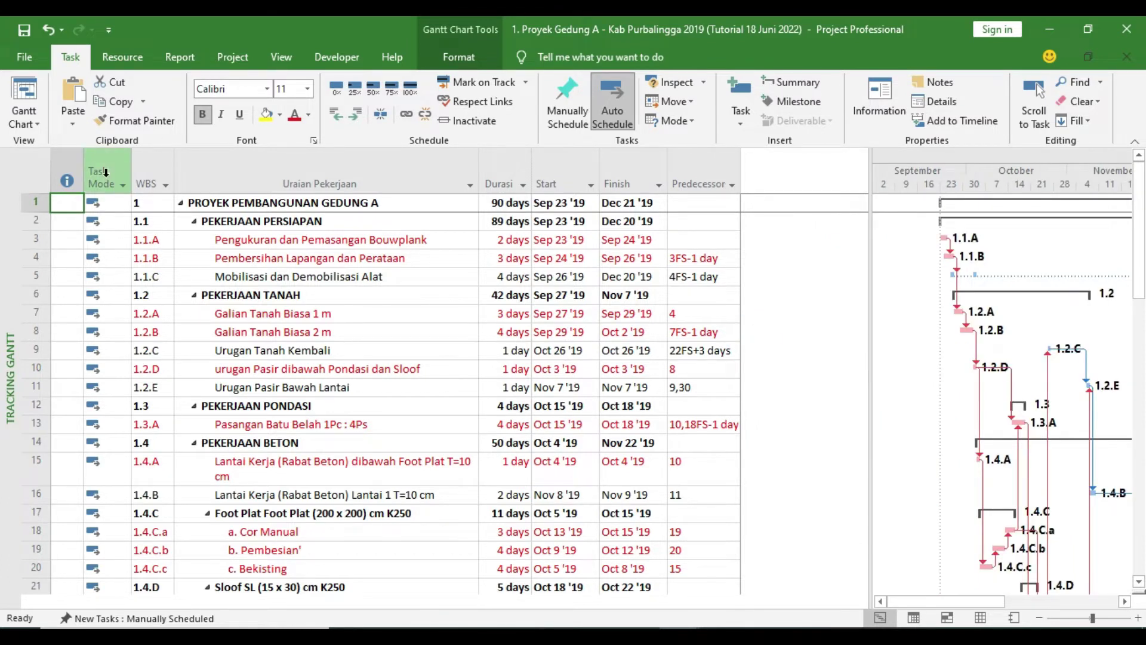
pyautogui.click(252, 175)
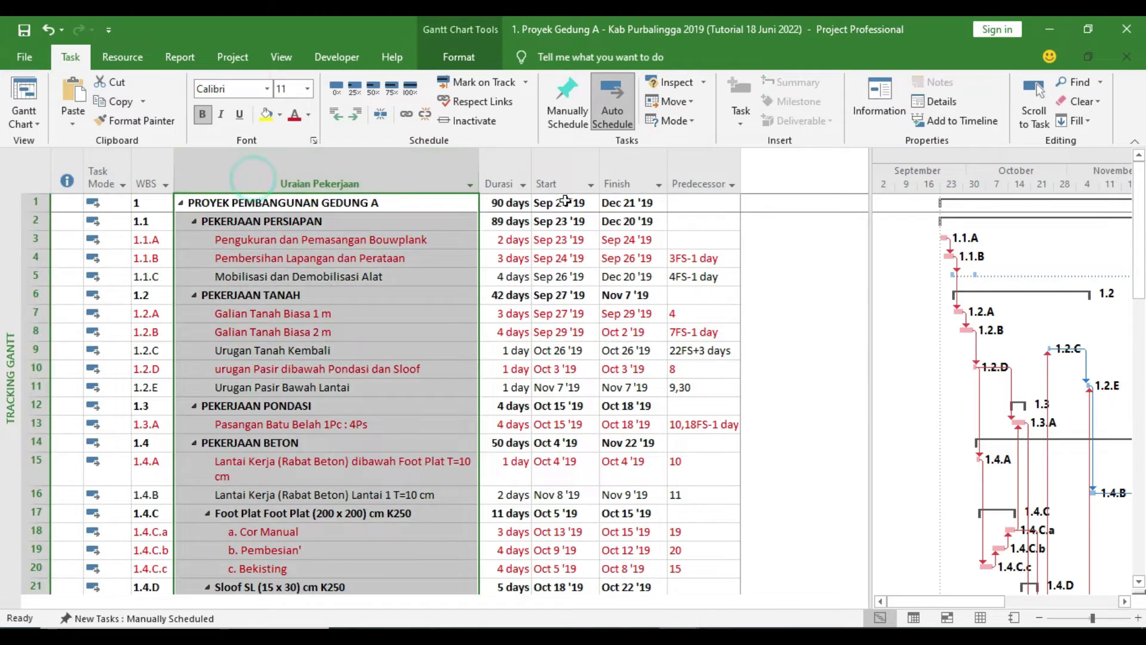
pyautogui.click(507, 157)
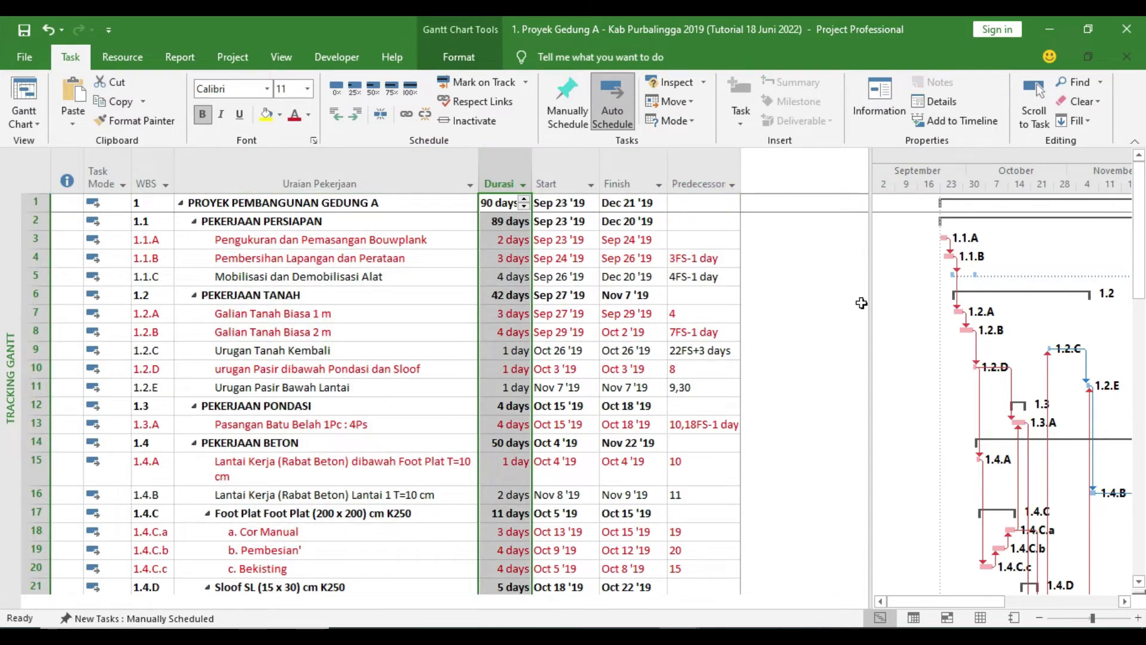
pyautogui.rightClick(702, 170)
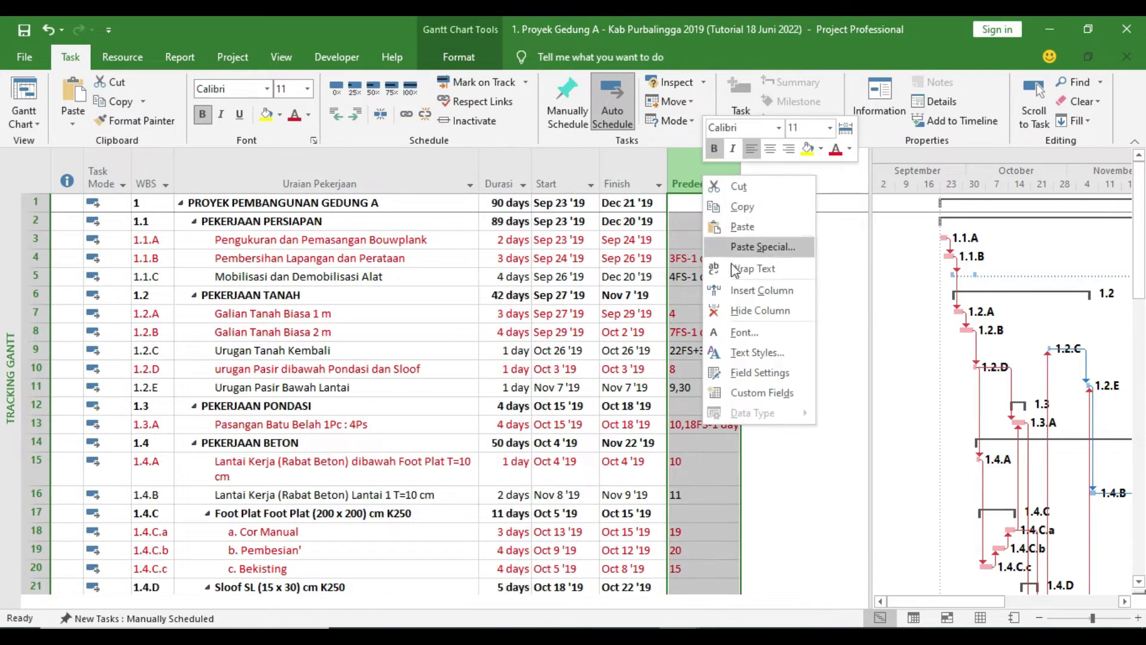
pyautogui.click(747, 290)
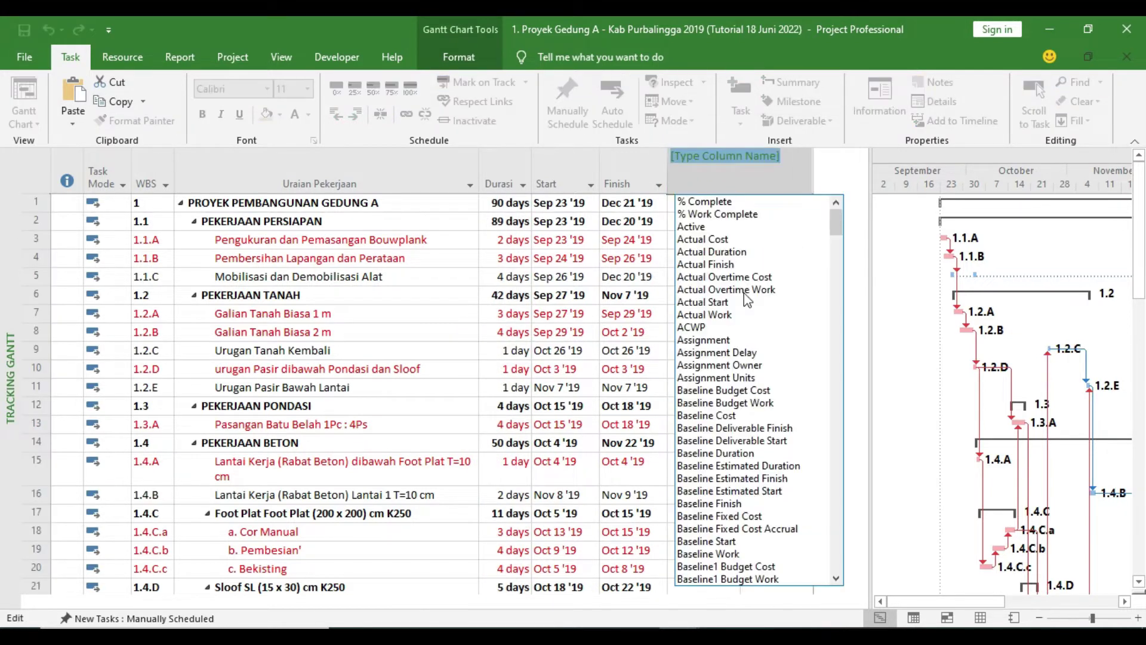
pyautogui.write('res')
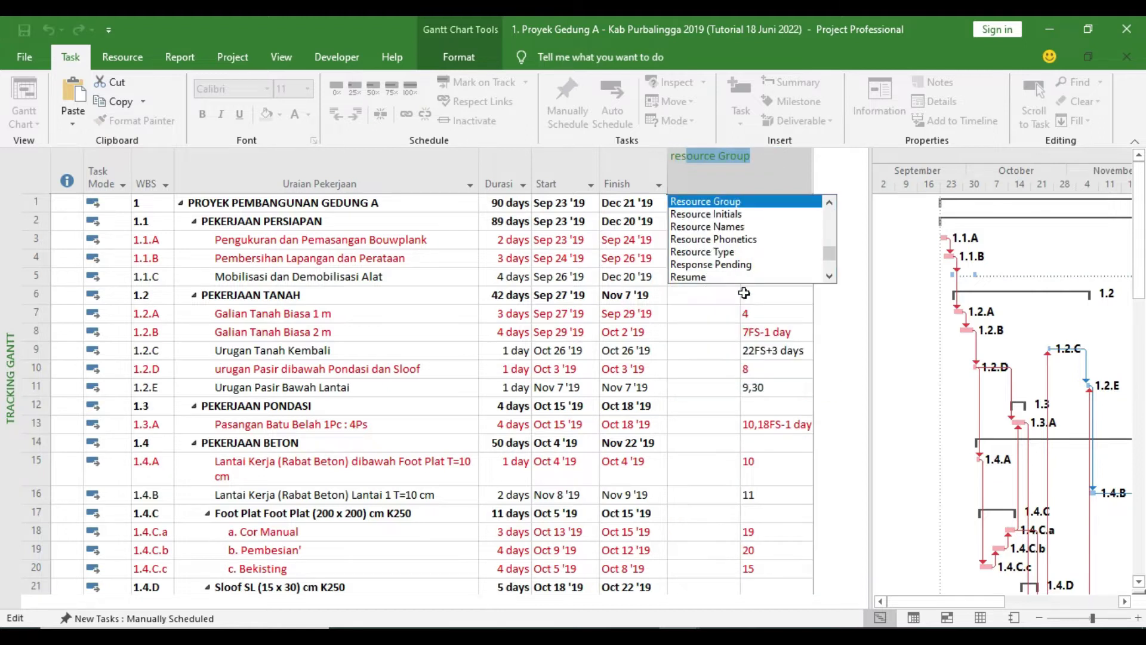
pyautogui.write('our')
pyautogui.click(724, 226)
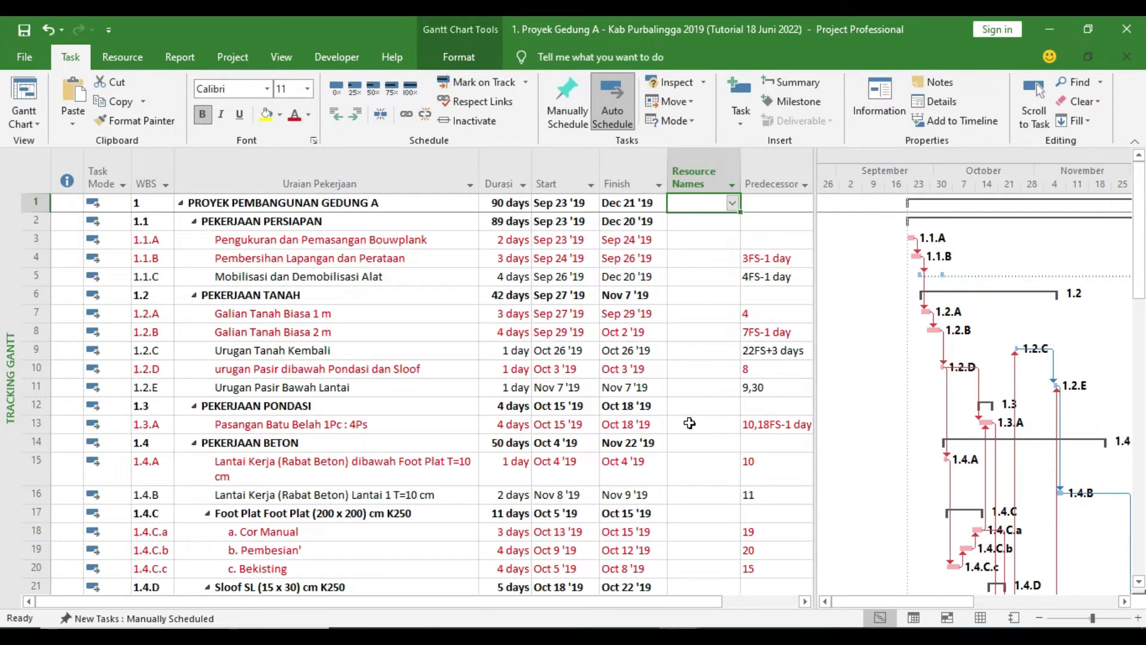
# Insert a Cost column before the Resource Names column and widen the table area to show all columns.
pyautogui.click(699, 168)
pyautogui.rightClick(700, 170)
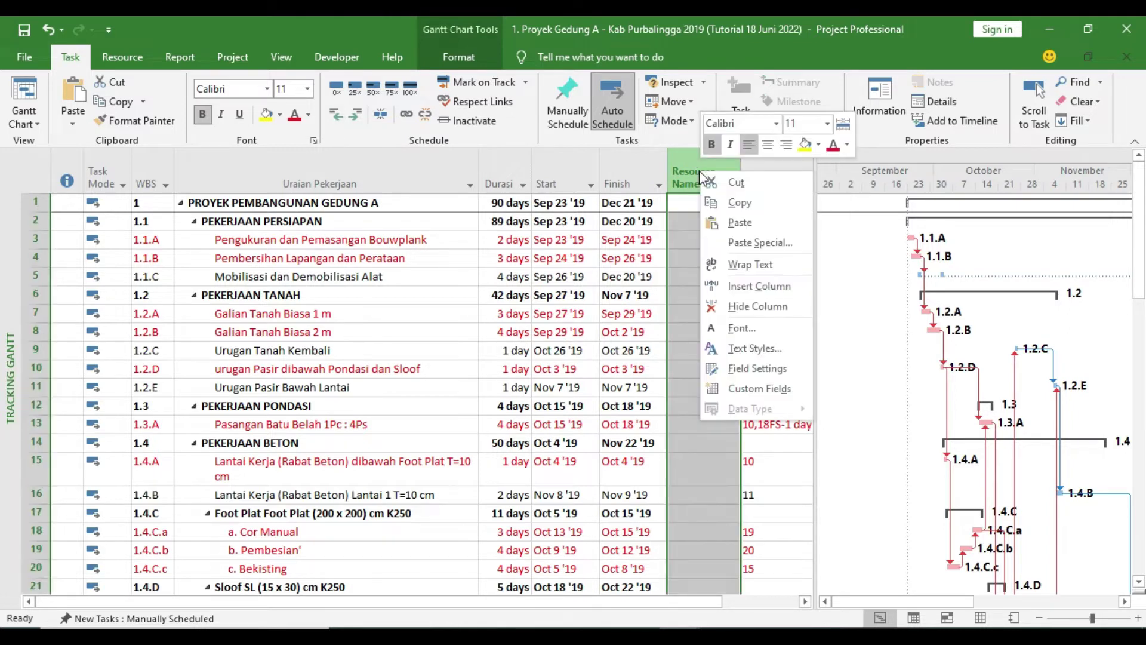
pyautogui.click(730, 287)
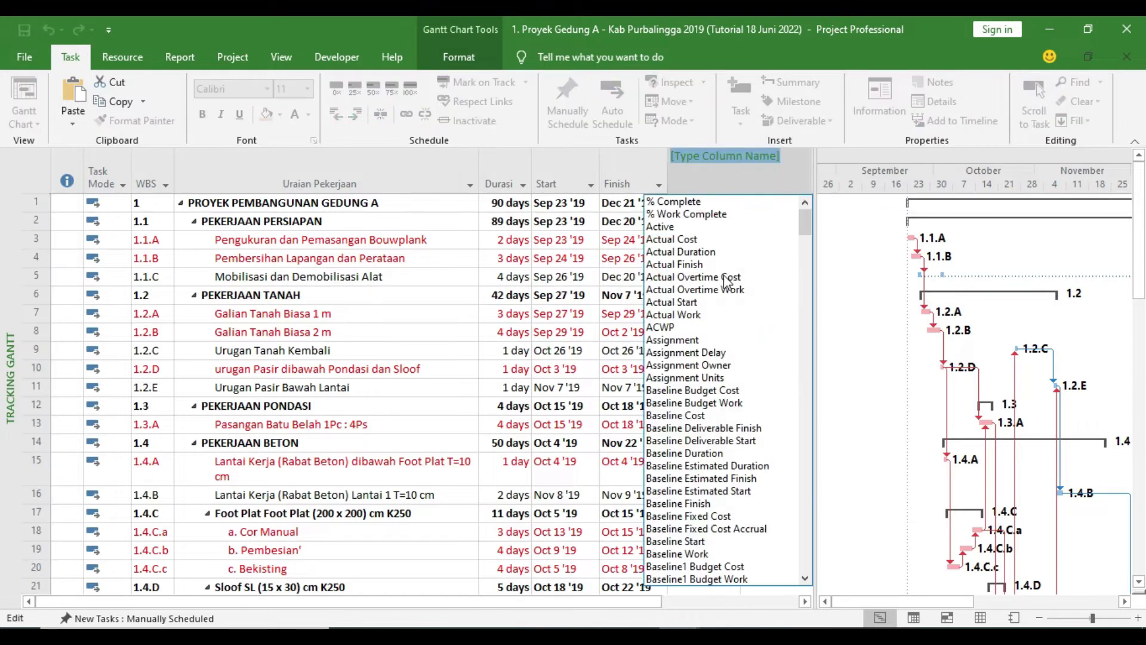
pyautogui.write('cost')
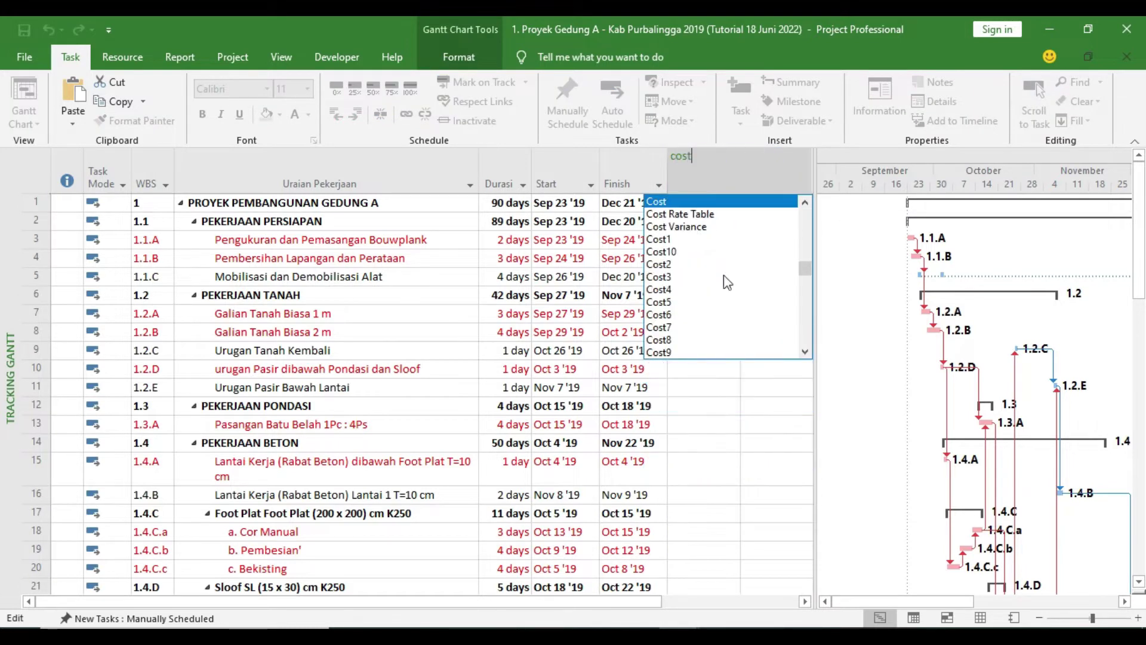
pyautogui.click(675, 203)
pyautogui.moveTo(814, 303); pyautogui.dragTo(906, 301)
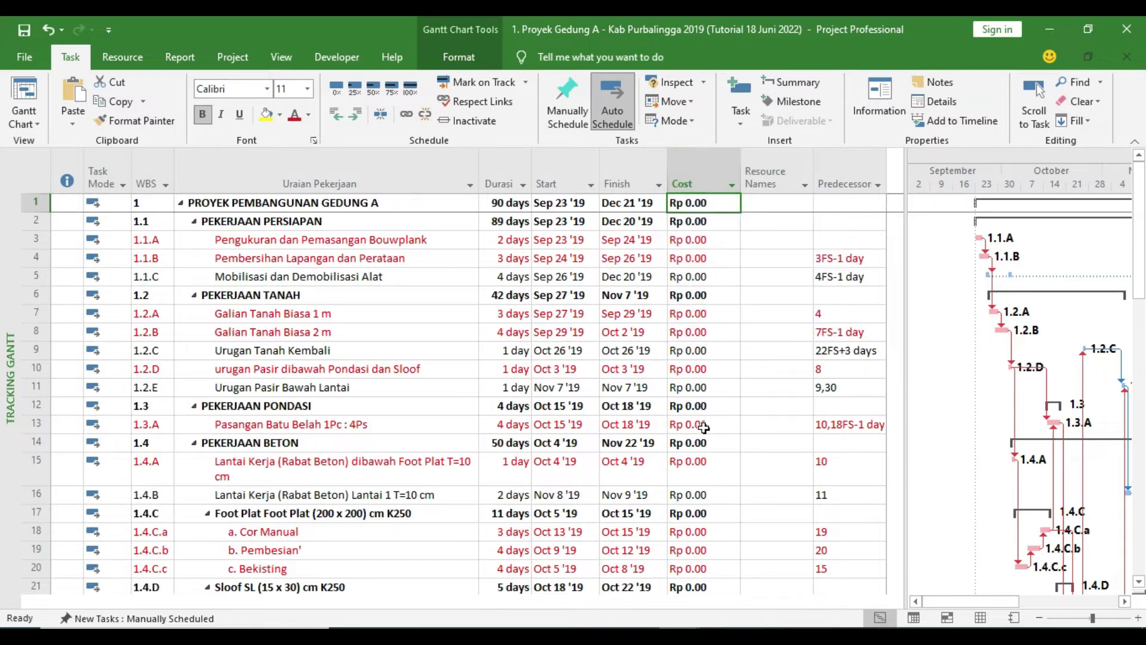
pyautogui.scroll(-3, 705, 460)
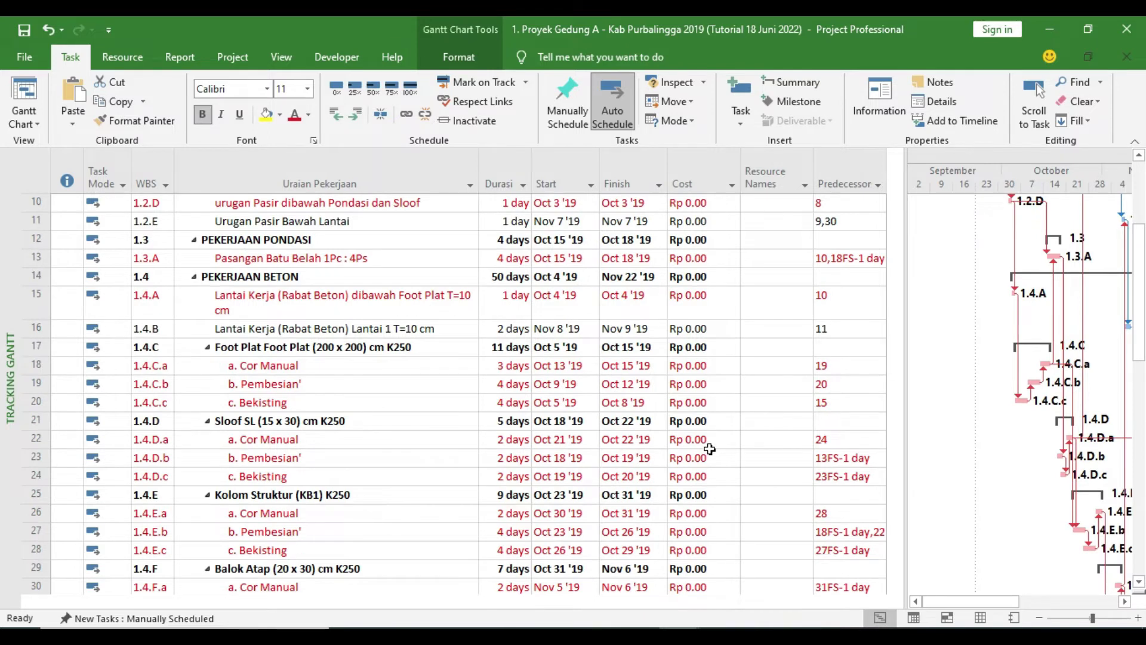
pyautogui.scroll(3, 707, 455)
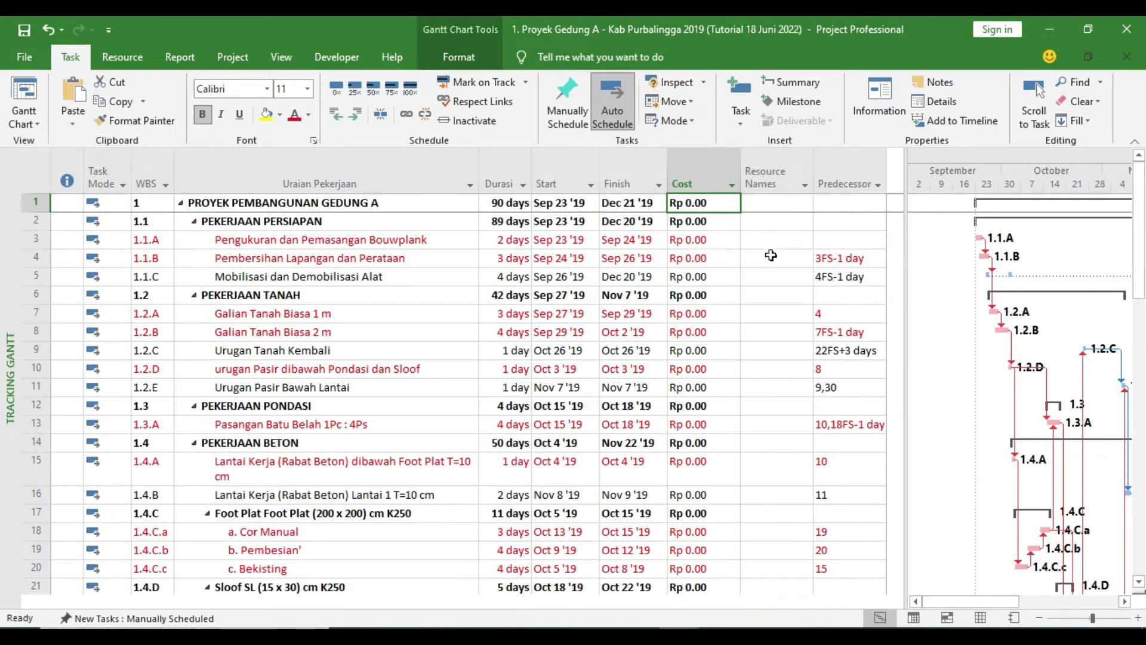
# Switch to the "RAB, RAP dan Kurva S IKM Purbalingga" workbook in Excel and examine the RAP sheet's cost, duration and labour columns.
pyautogui.press('Home')
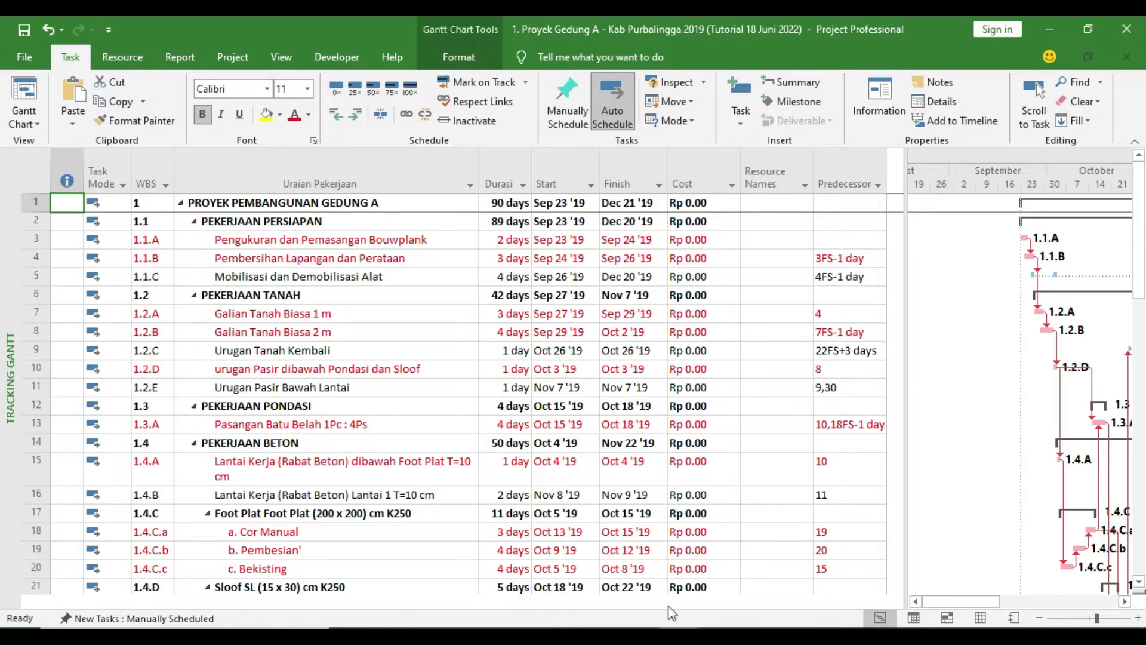
pyautogui.moveTo(638, 639)
pyautogui.click(651, 574)
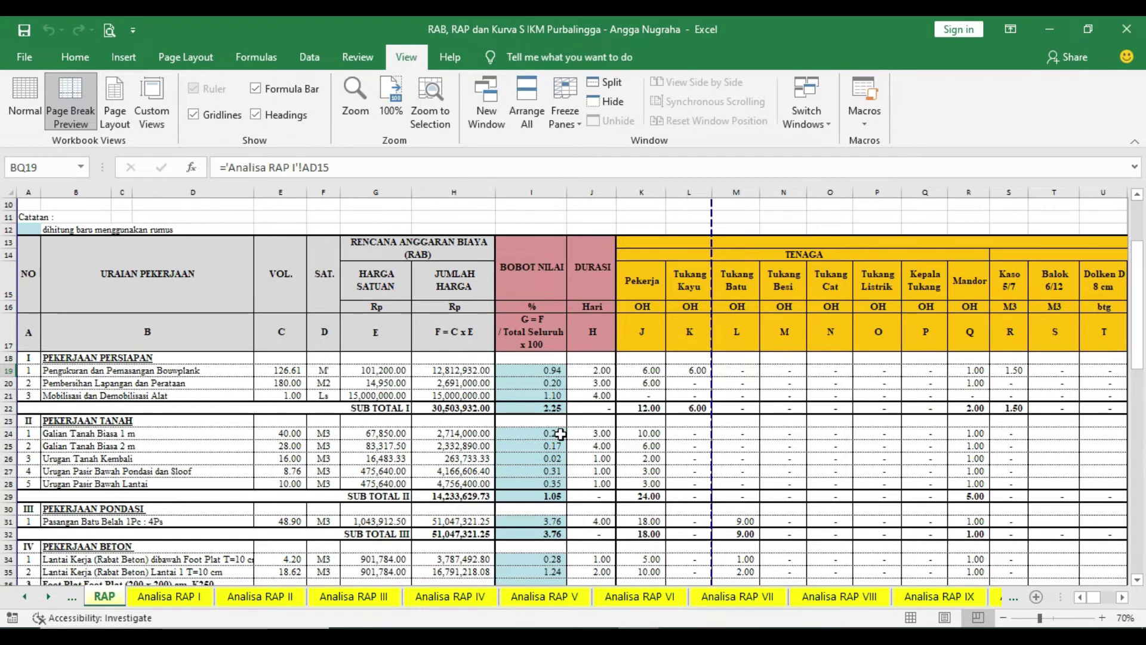
pyautogui.scroll(2, 556, 433)
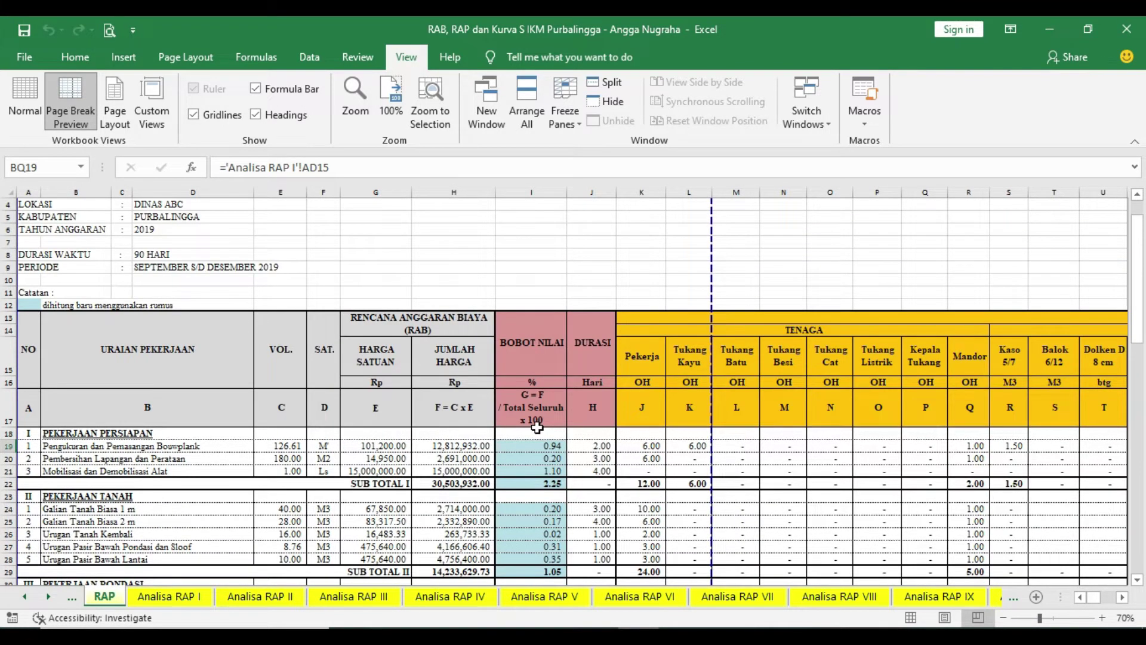
pyautogui.scroll(-2, 538, 427)
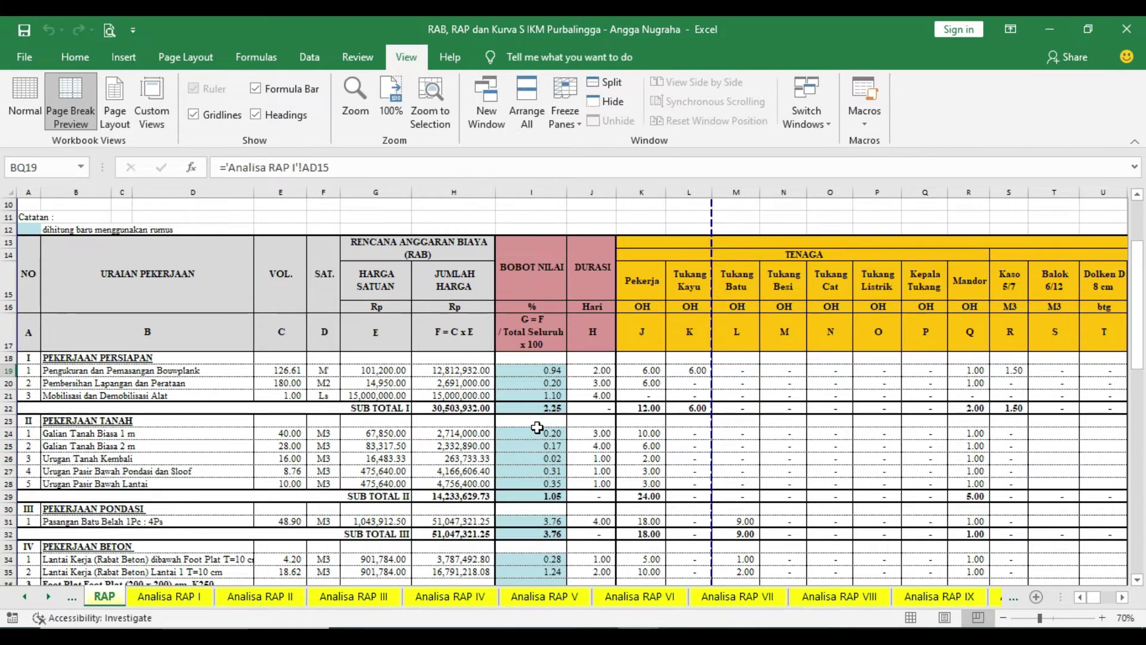
# Return to the "Tutorial 18 Juni 2022" project in Microsoft Project and display its Resource Sheet.
pyautogui.moveTo(681, 637)
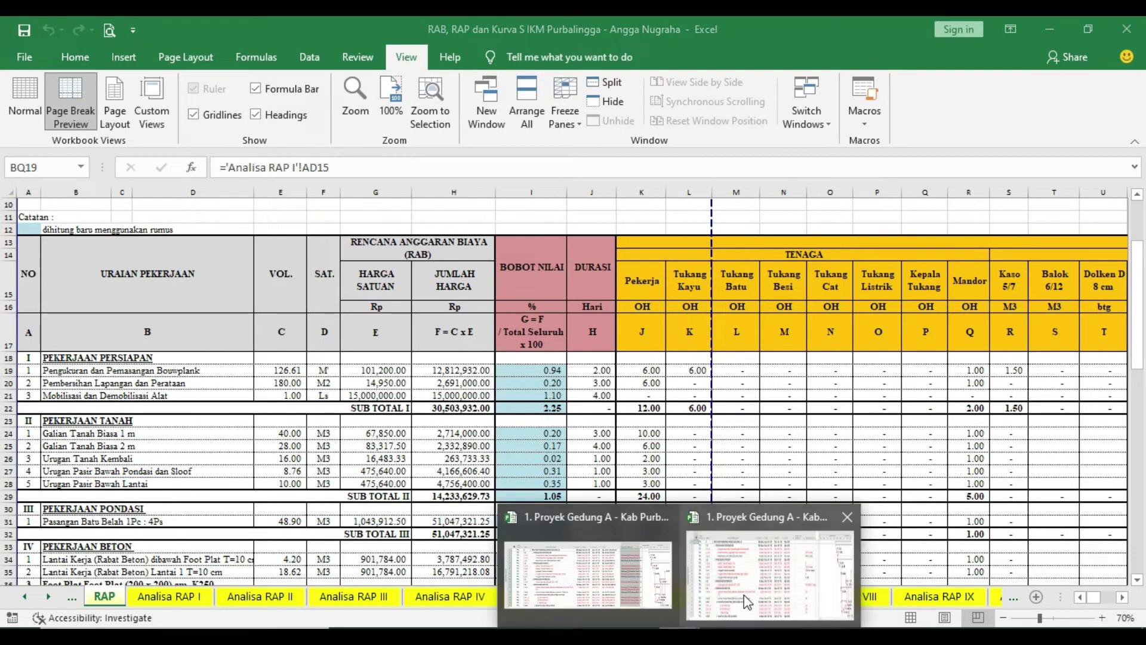
pyautogui.click(744, 594)
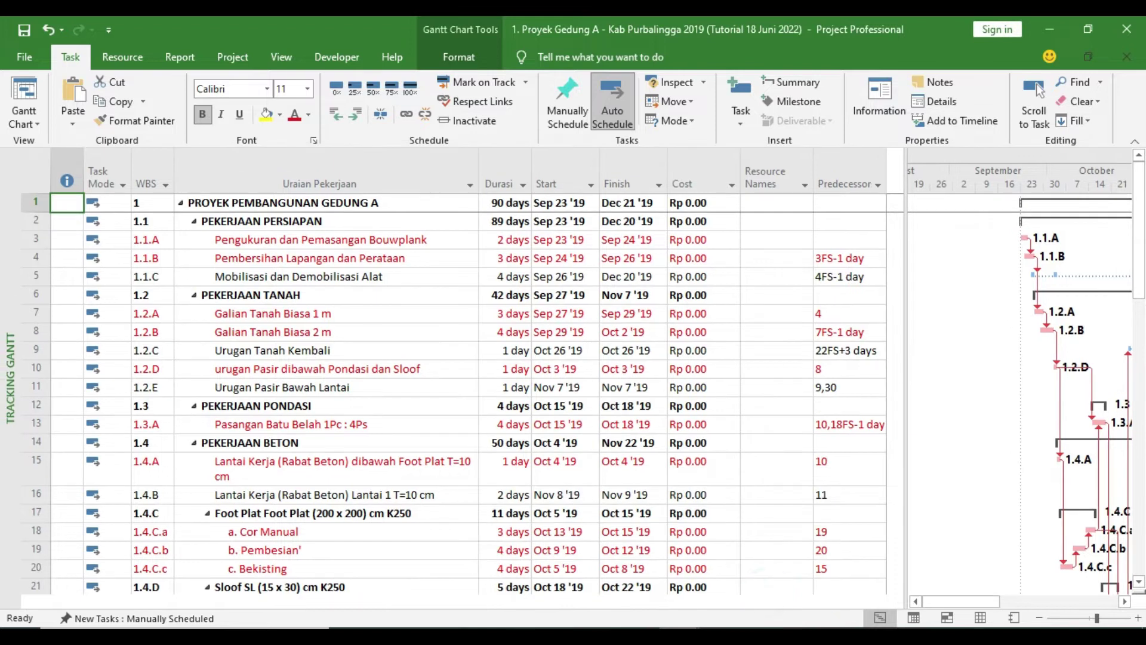
pyautogui.click(980, 618)
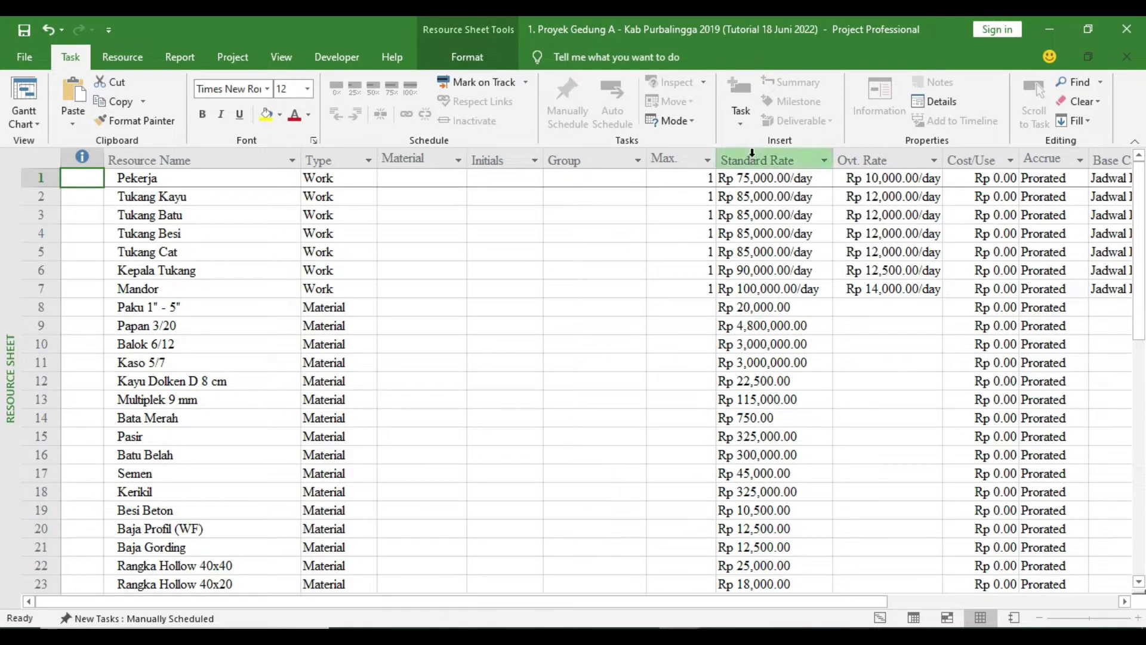
# Open the Analisa Upah RAP sheet in the Excel workbook and compare the RAB and RAP daily wages for Pekerja and Tukang Kayu.
pyautogui.hotkey('alt', 'Tab')
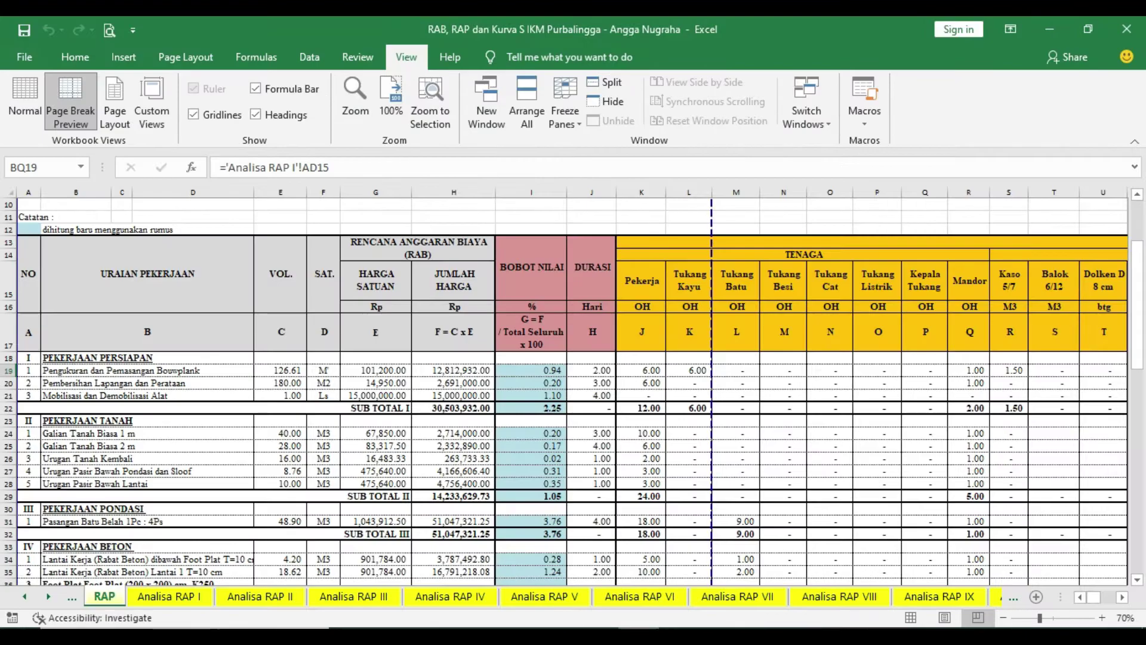
pyautogui.click(992, 597)
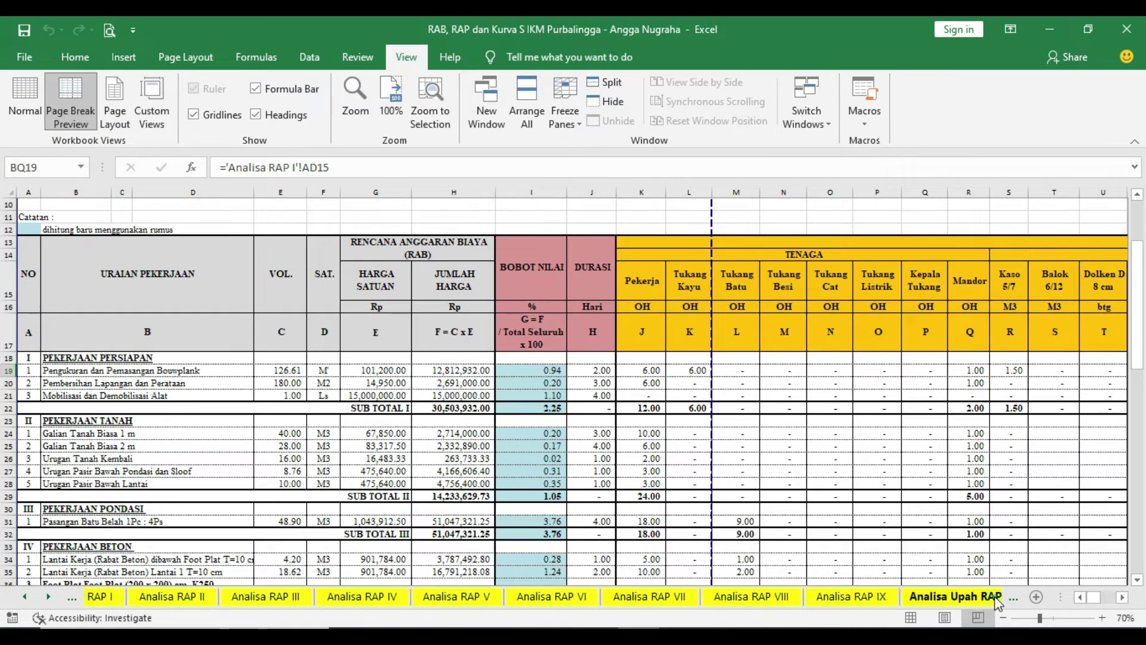
pyautogui.scroll(-1, 449, 344)
pyautogui.scroll(1, 449, 344)
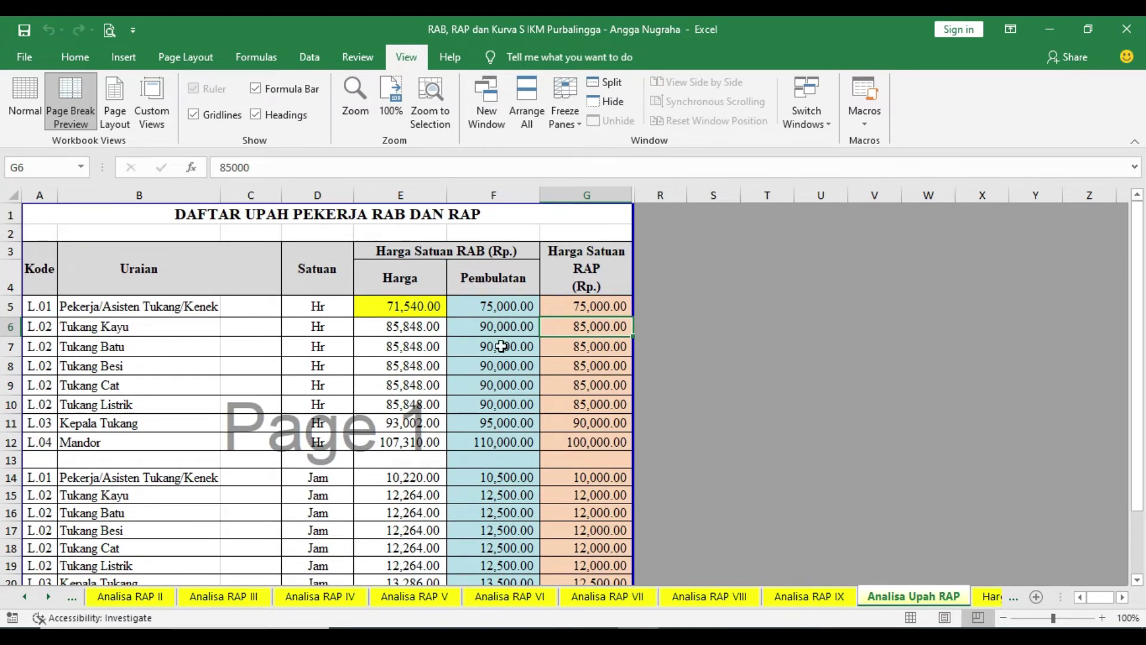
pyautogui.click(514, 309)
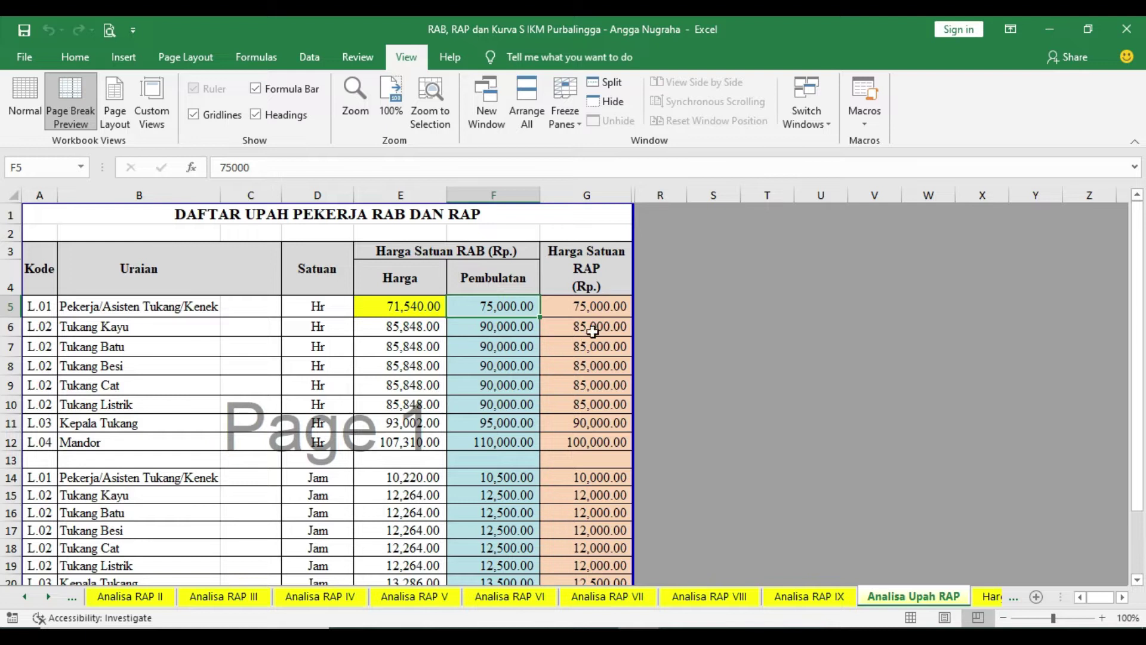
pyautogui.click(594, 306)
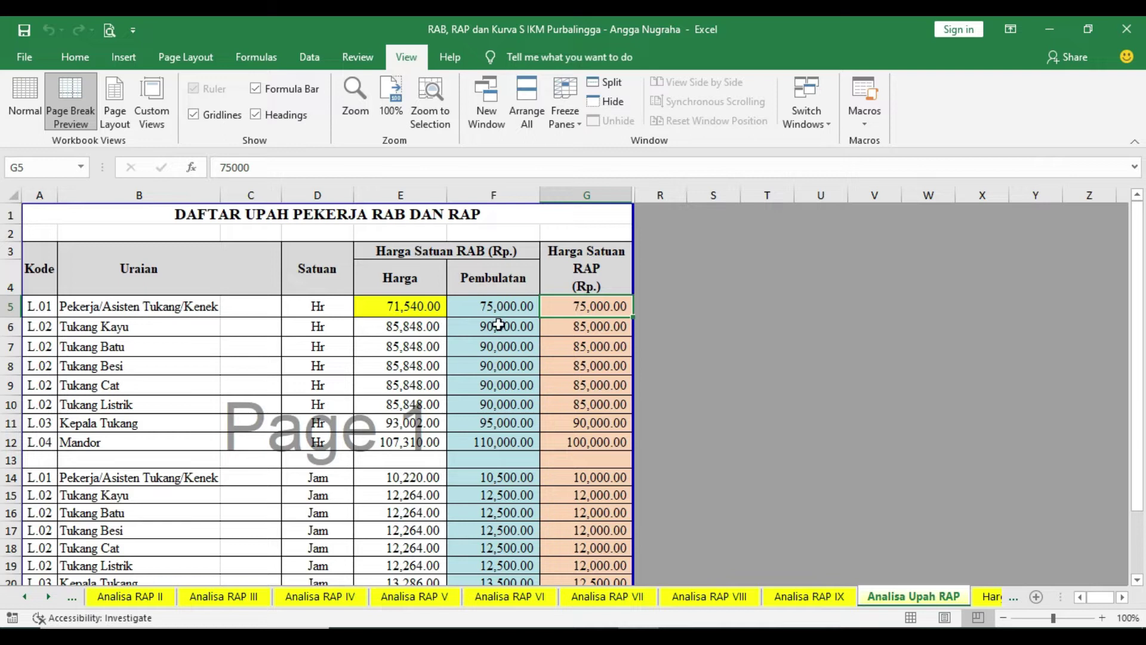
pyautogui.click(496, 332)
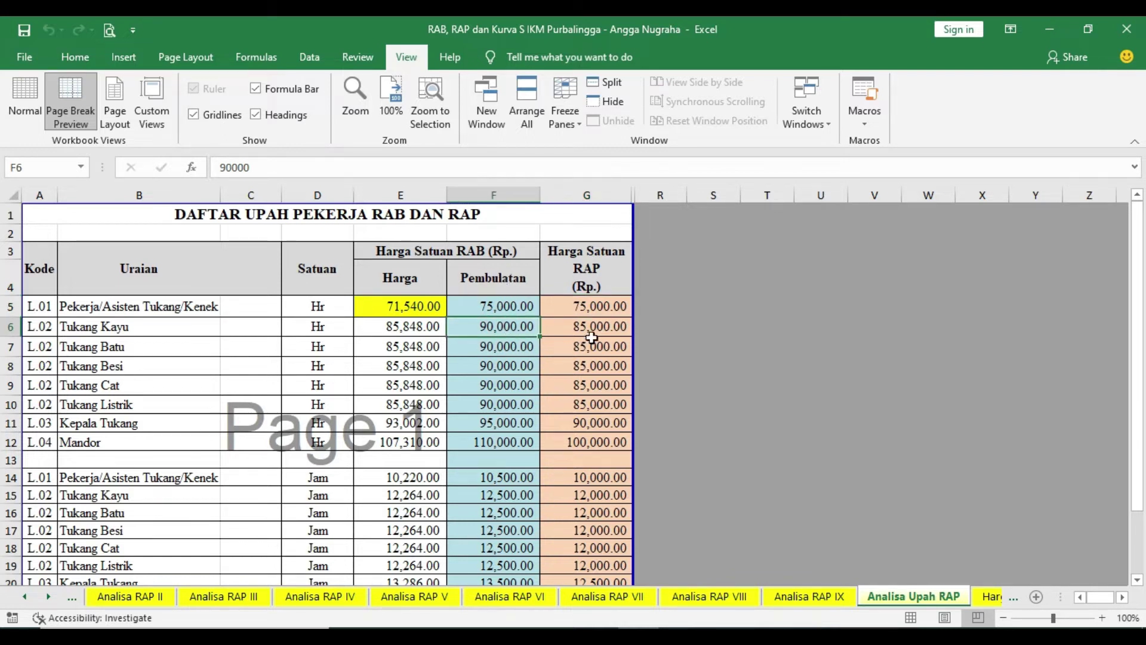
pyautogui.click(592, 329)
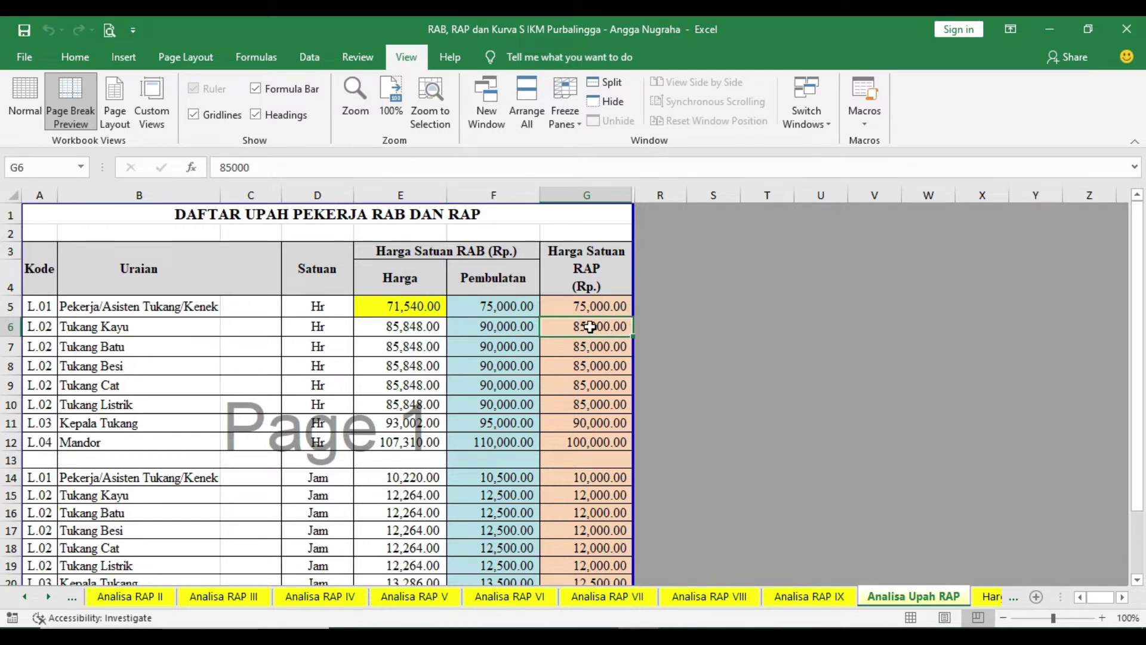
# Switch back to the "Tutorial 18 Juni 2022" project's Resource Sheet and check the labour standard rates down to Mandor against the wage list.
pyautogui.moveTo(695, 621)
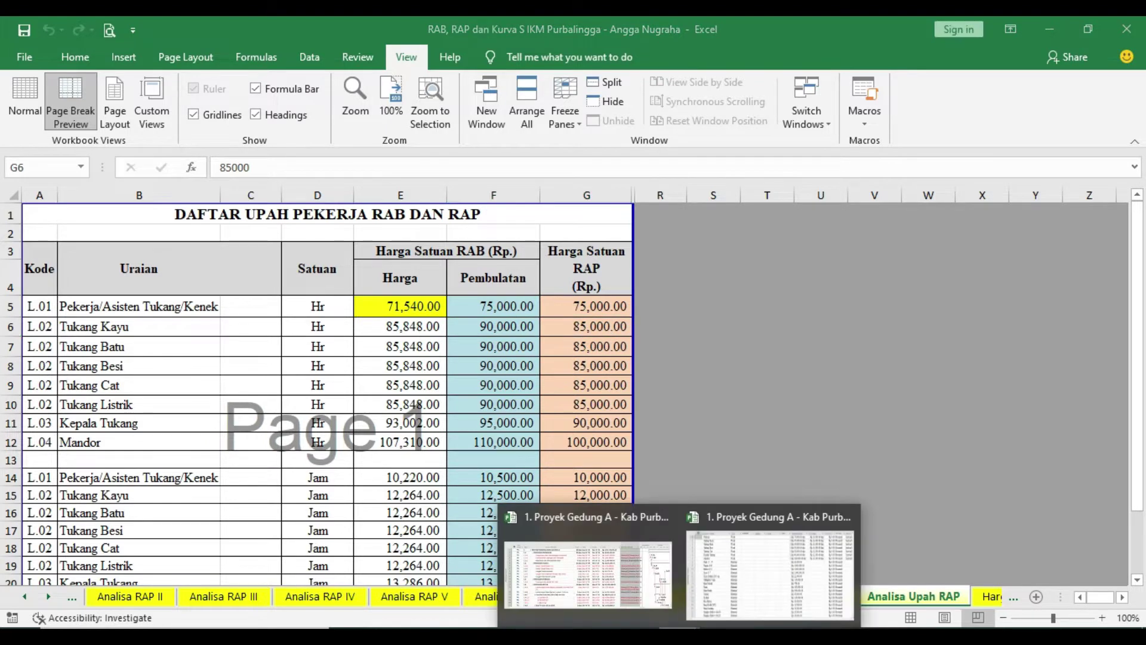
pyautogui.click(732, 594)
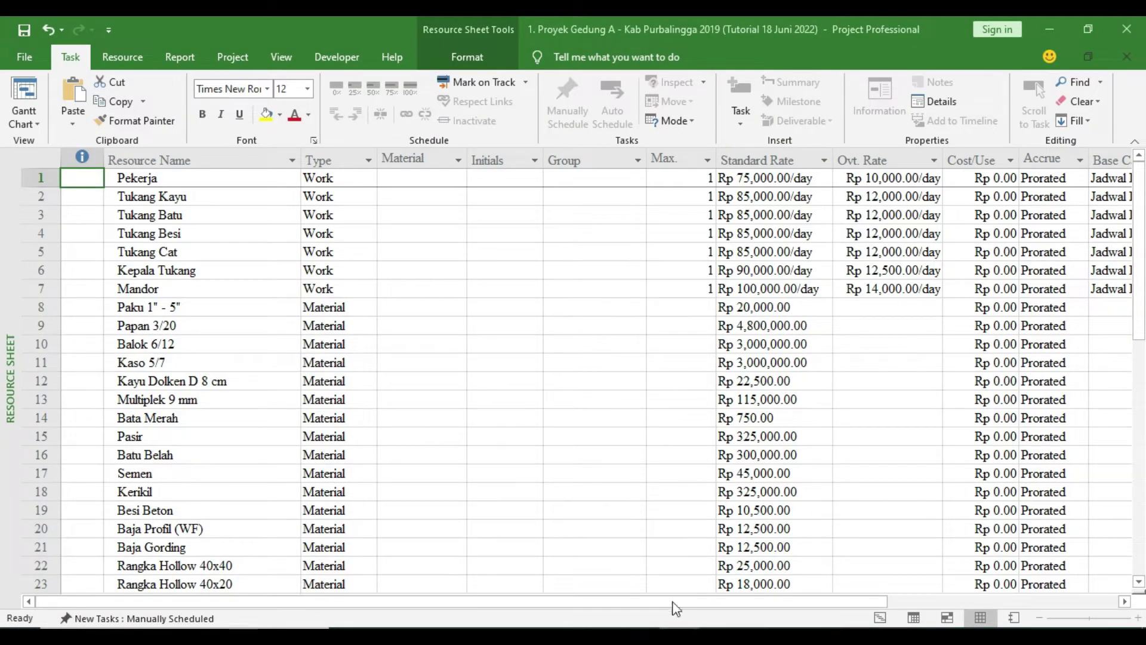
pyautogui.hotkey('alt', 'Tab')
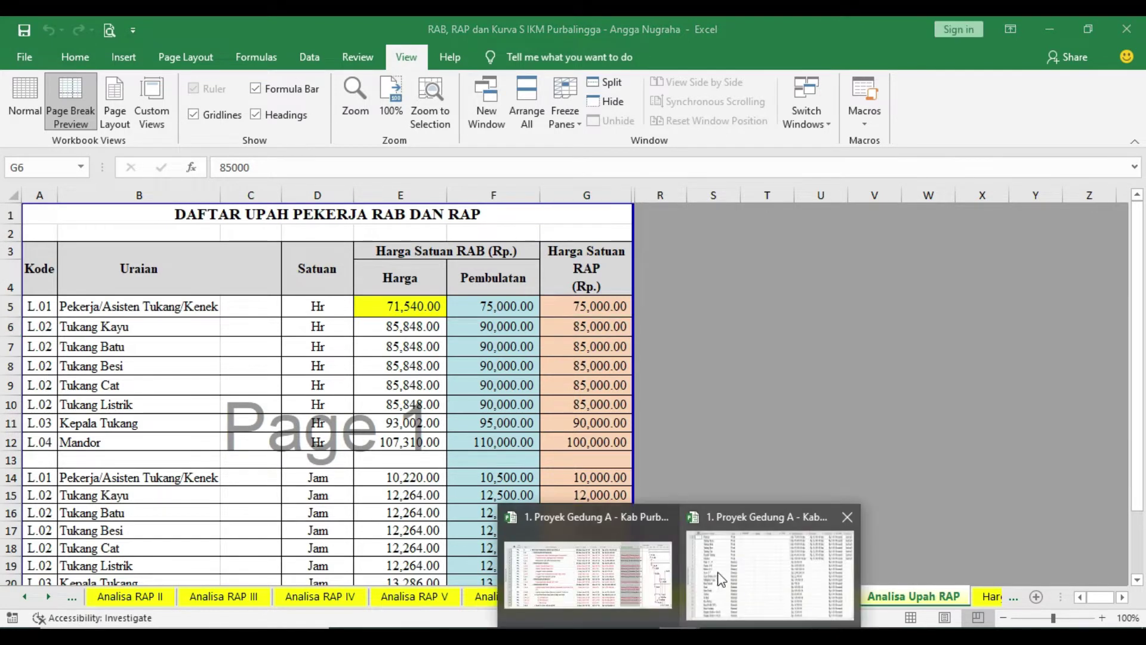
pyautogui.click(742, 552)
pyautogui.click(756, 294)
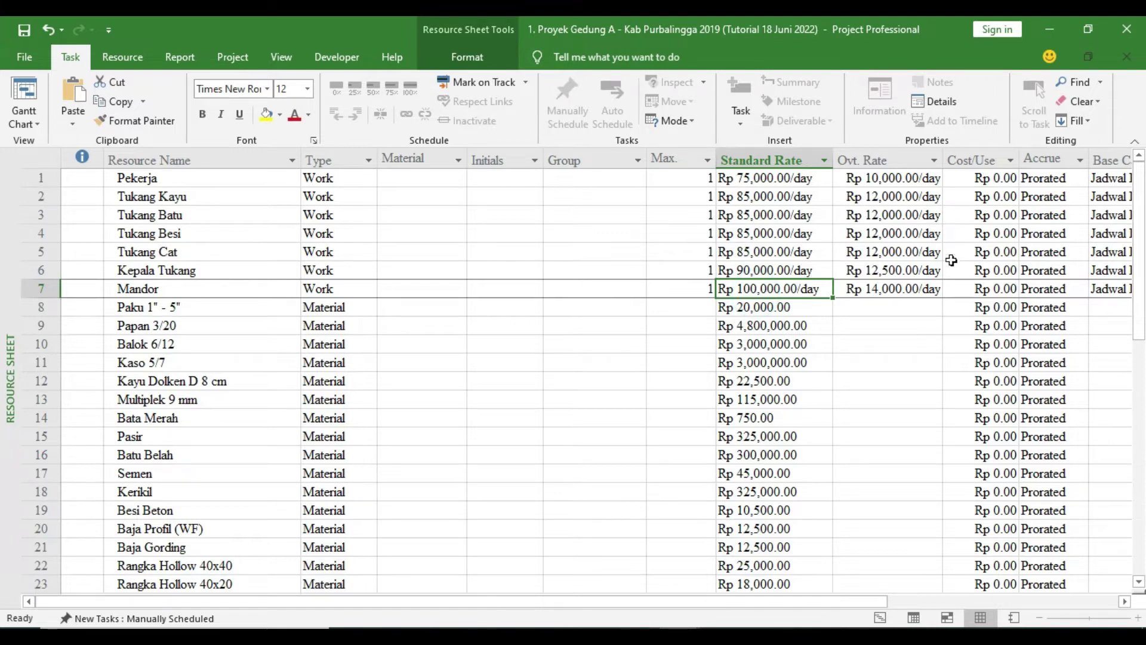
# Compare the hourly wages in the Excel Analisa Upah RAP sheet with the overtime rates in the project's Resource Sheet.
pyautogui.click(641, 624)
pyautogui.scroll(-4, 545, 463)
pyautogui.scroll(3, 589, 397)
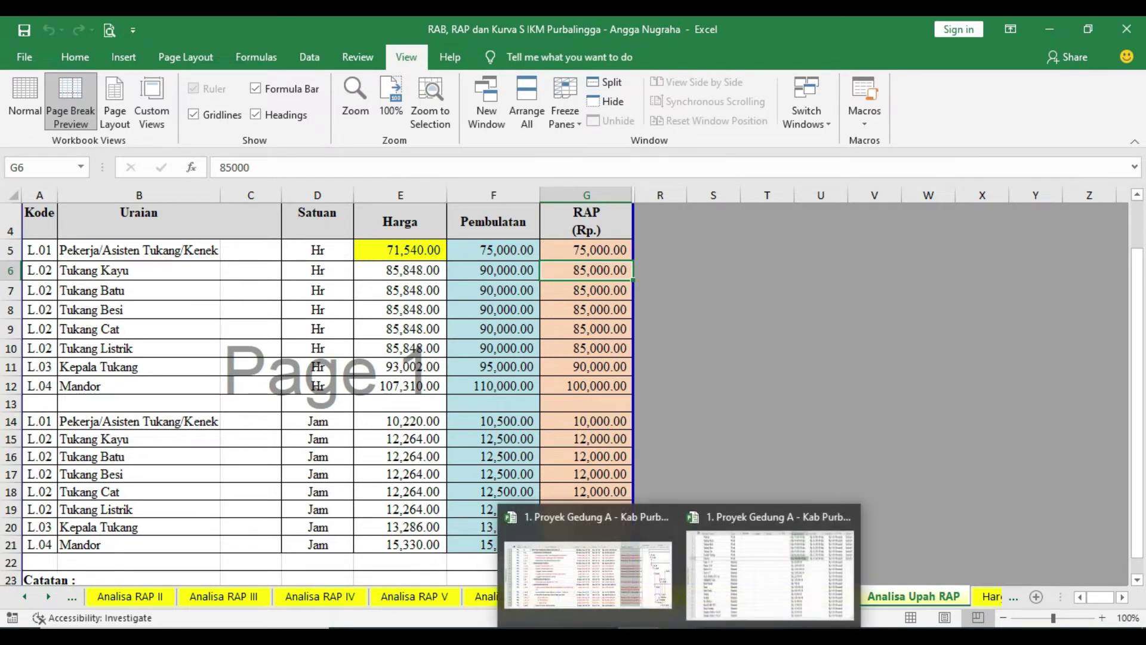
pyautogui.click(585, 573)
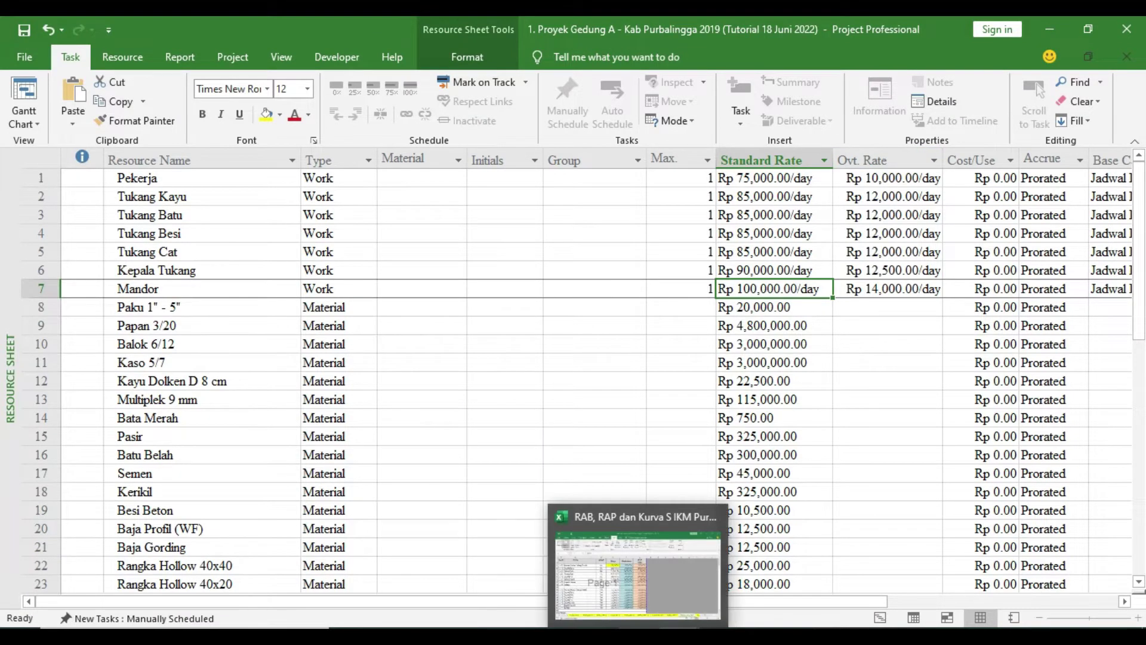
pyautogui.click(639, 564)
pyautogui.scroll(1, 623, 459)
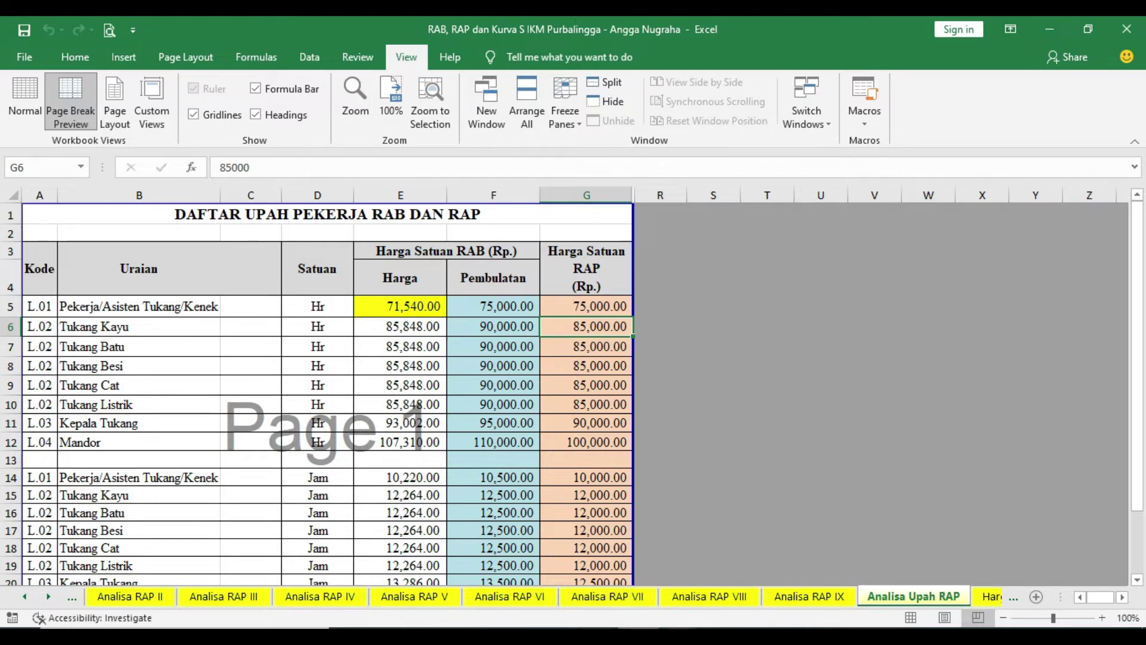
# Return to the "Tutorial 18 Juni 2022" project and change its view from Resource Sheet to Tracking Gantt.
pyautogui.click(565, 567)
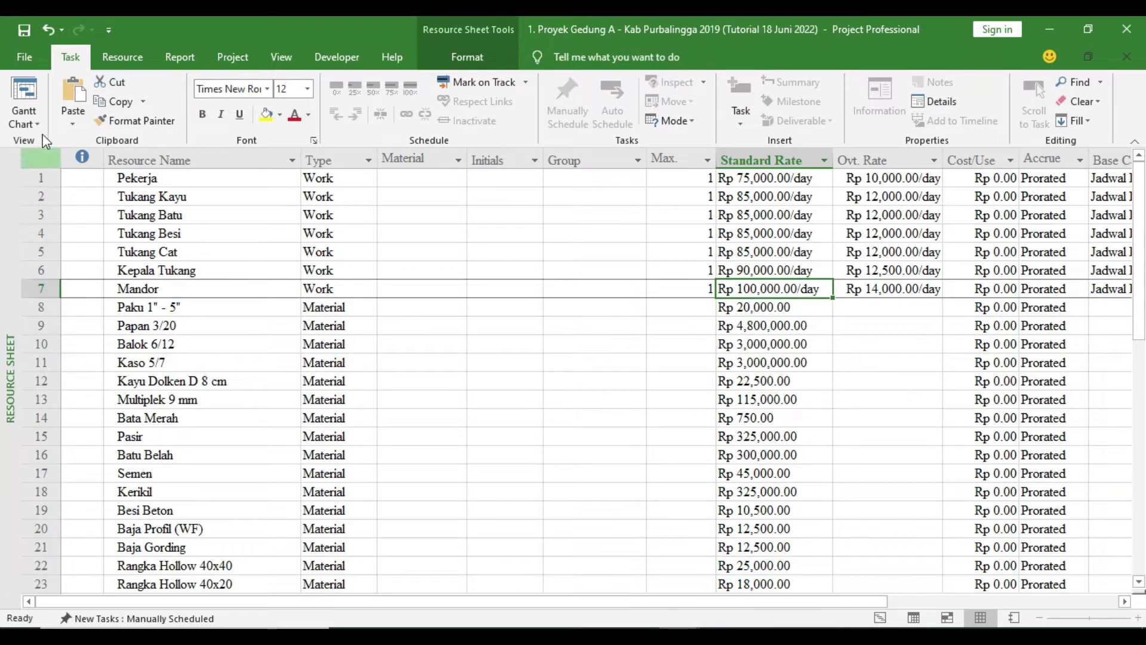
pyautogui.click(24, 123)
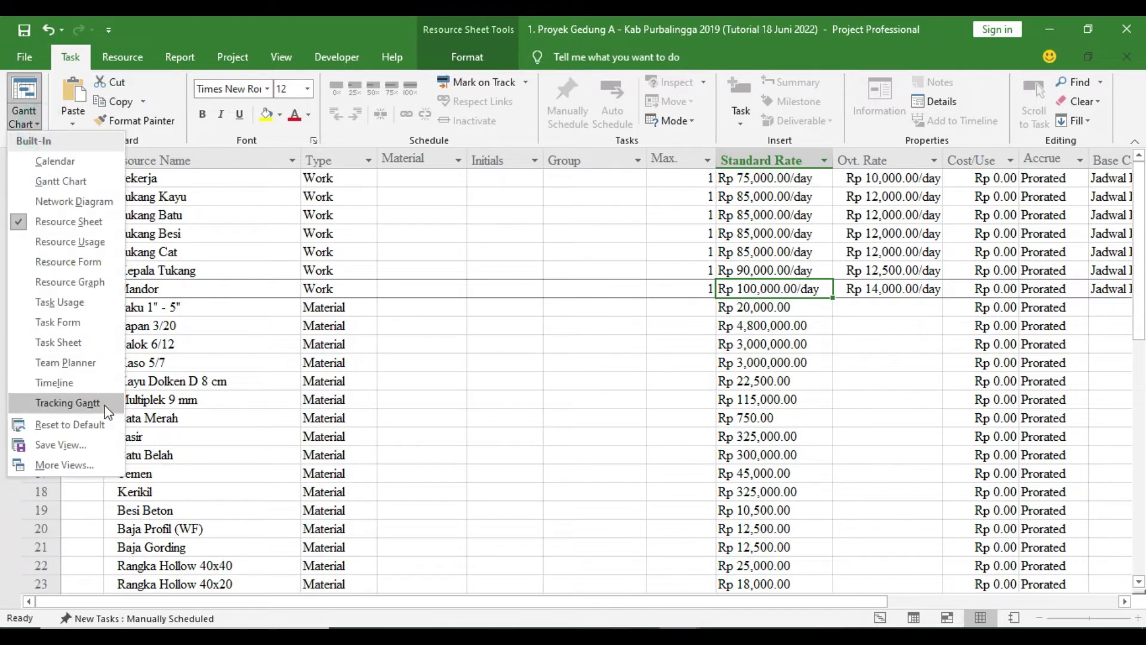
pyautogui.click(90, 403)
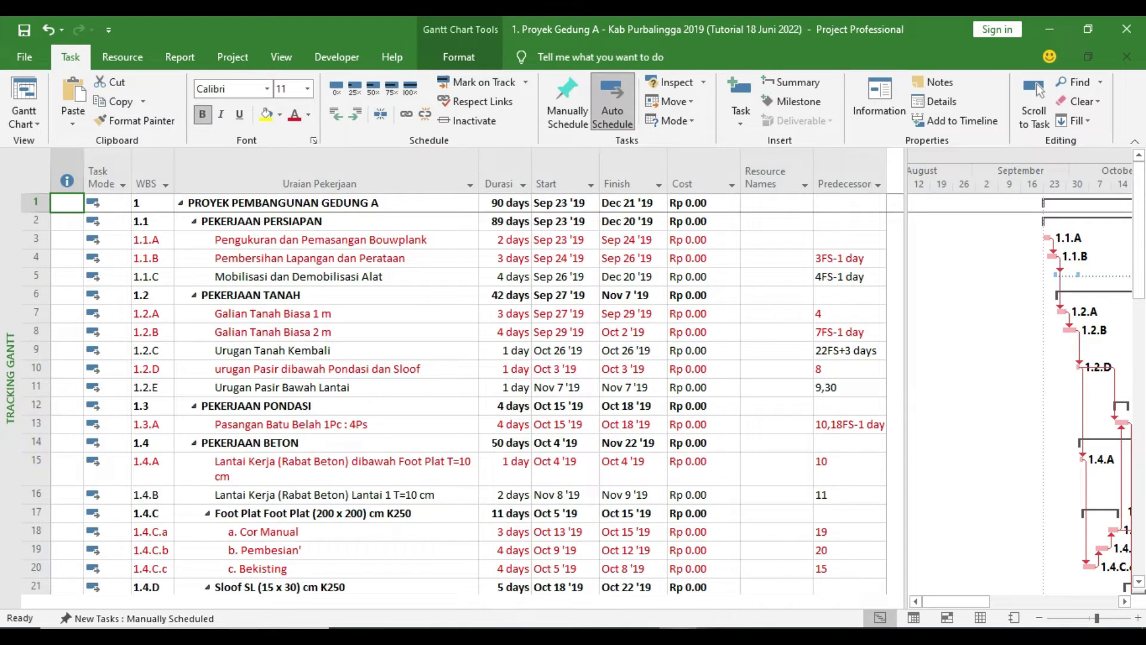
# Switch to the Excel workbook's RAP sheet and examine the durations and labour quantities of the work items.
pyautogui.hotkey('alt', 'Tab')
pyautogui.click(72, 597)
pyautogui.click(99, 597)
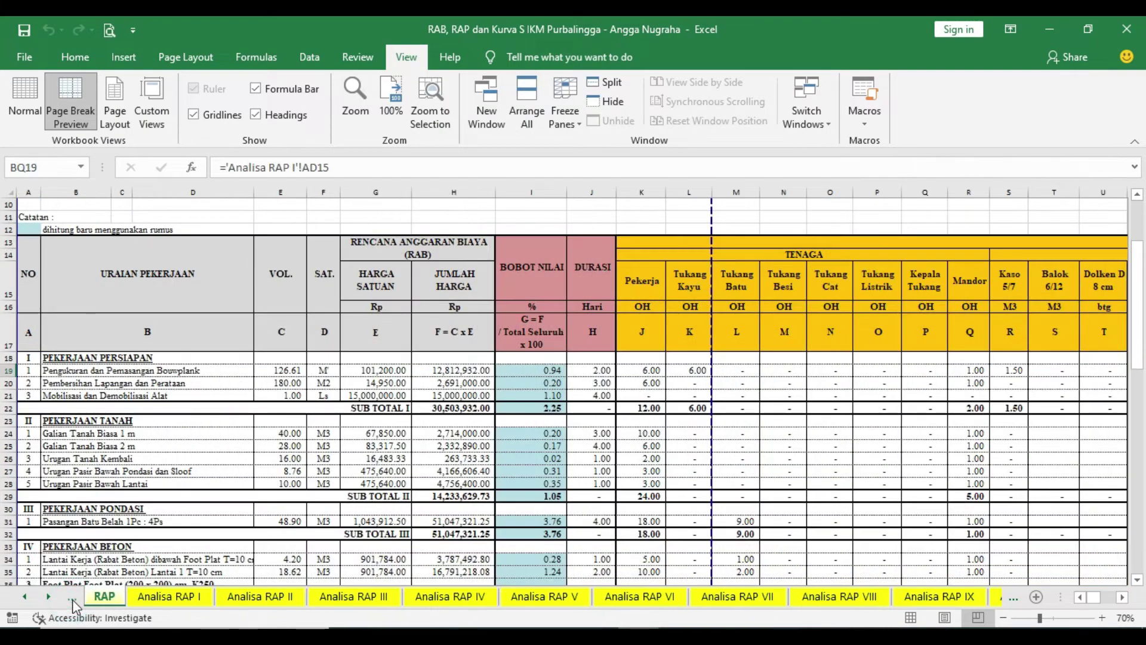
pyautogui.scroll(-1, 612, 385)
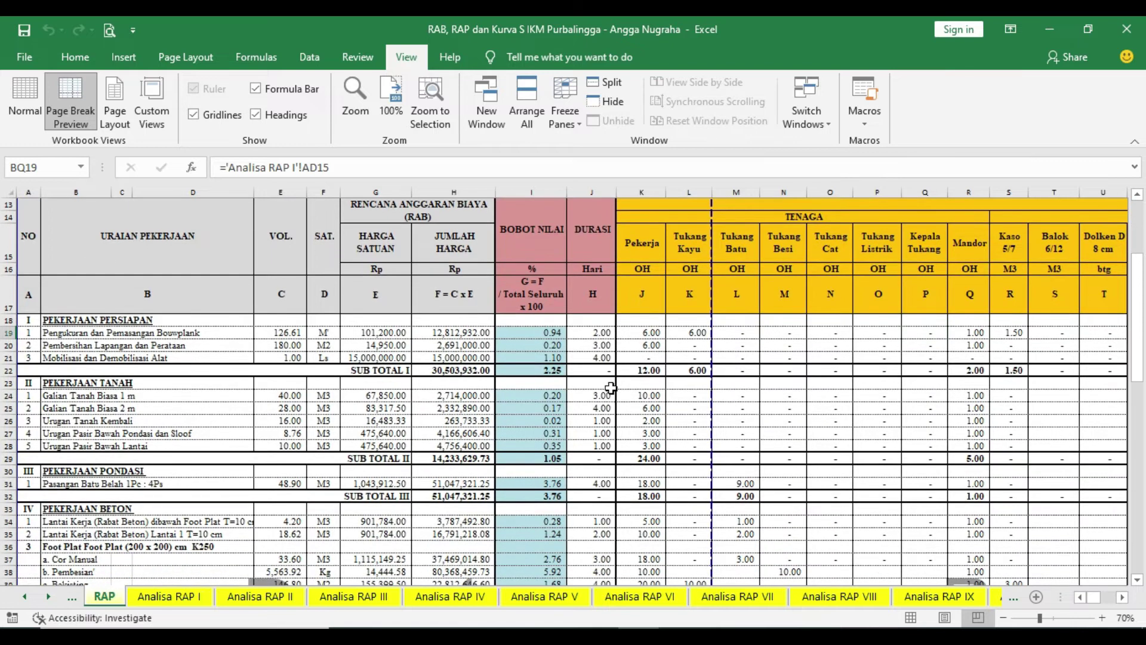
pyautogui.scroll(2, 612, 385)
pyautogui.scroll(2, 607, 390)
pyautogui.scroll(-2, 608, 390)
pyautogui.scroll(1, 606, 394)
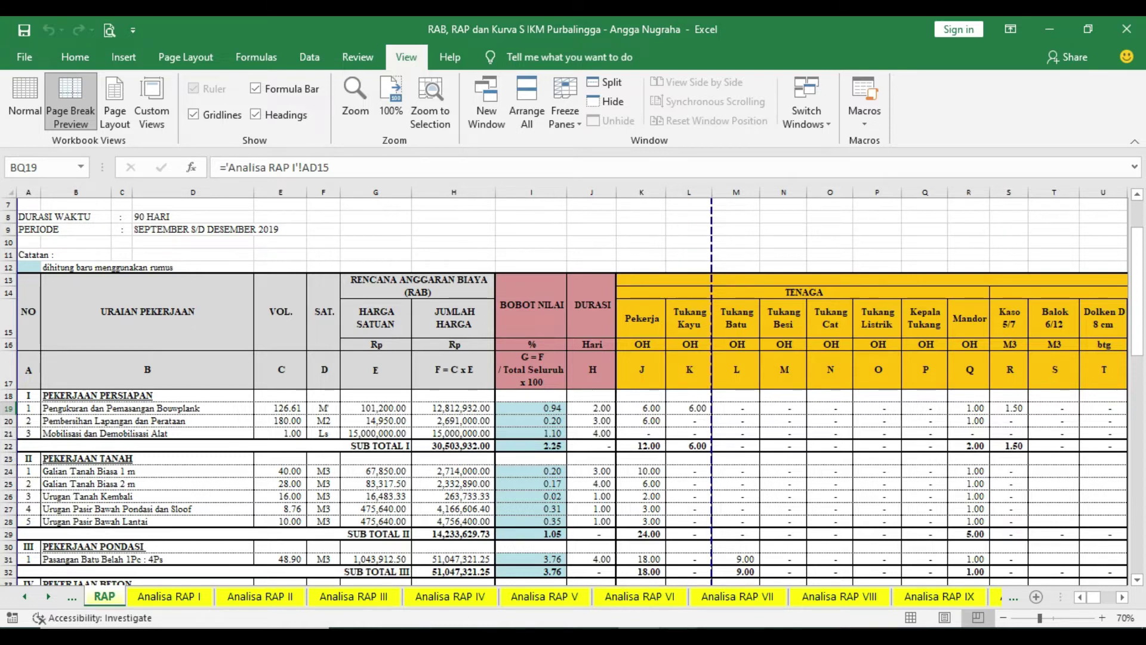
# Return to the "Tutorial 18 Juni 2022" project and open Assign Resources for the task Pengukuran dan Pemasangan Bouwplank.
pyautogui.click(742, 597)
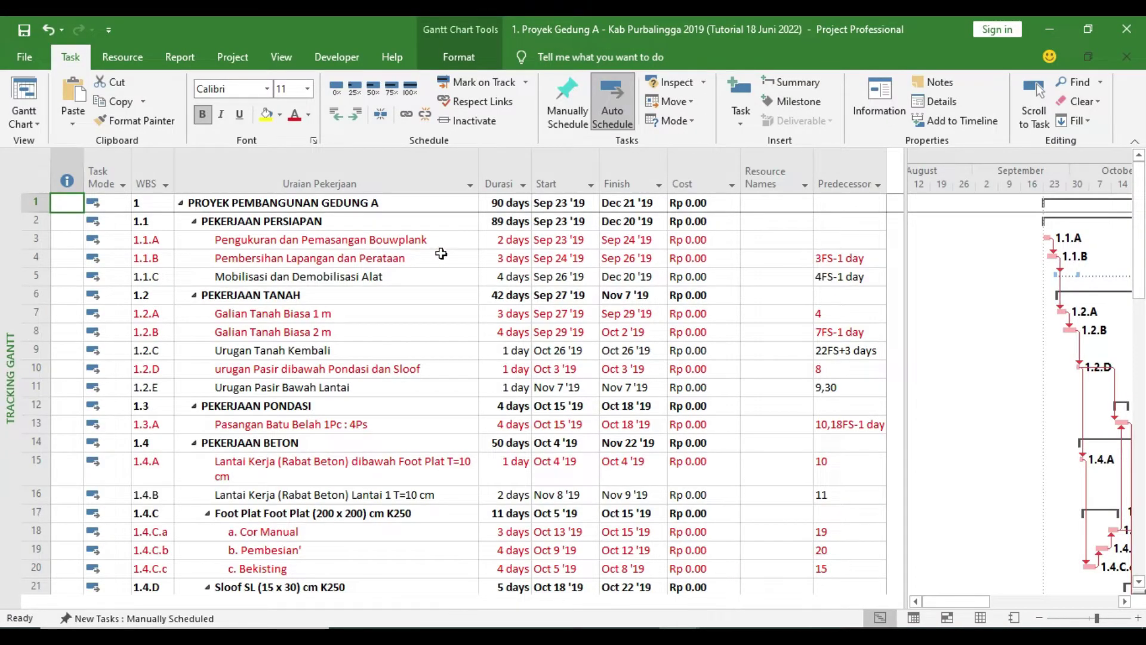
pyautogui.click(768, 240)
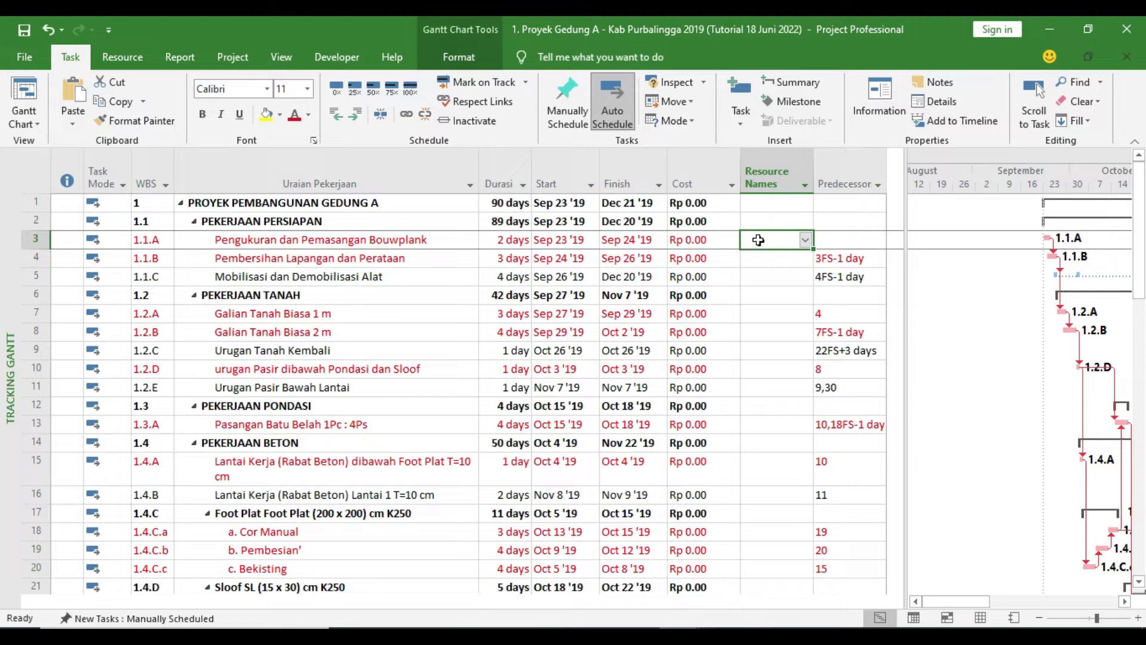
pyautogui.click(131, 56)
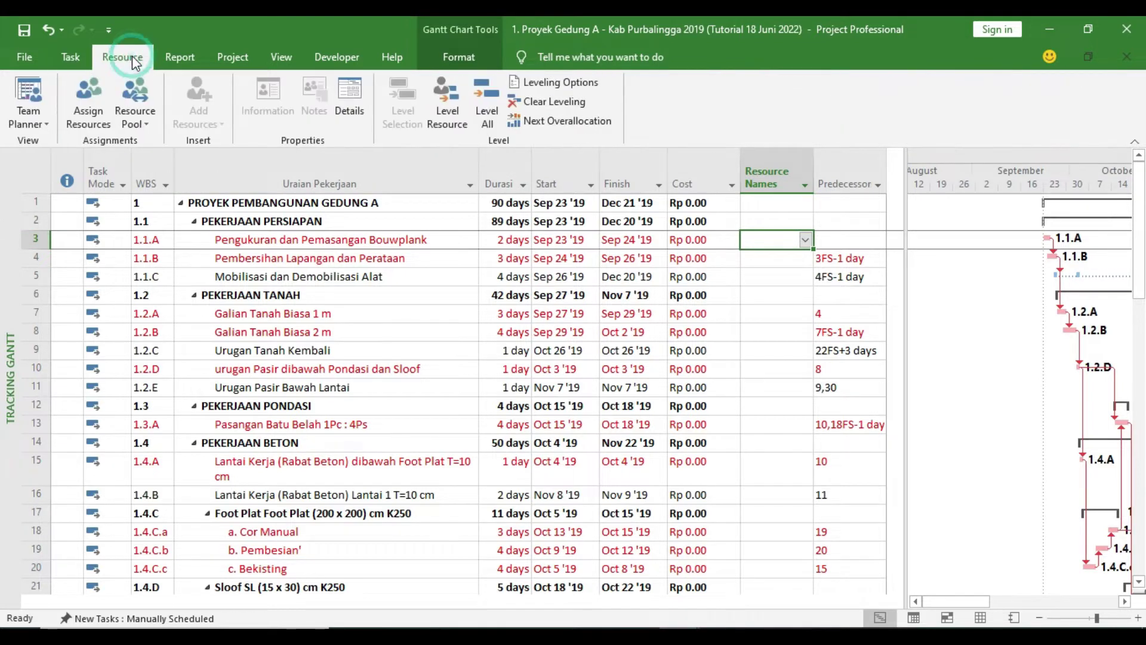
pyautogui.click(105, 126)
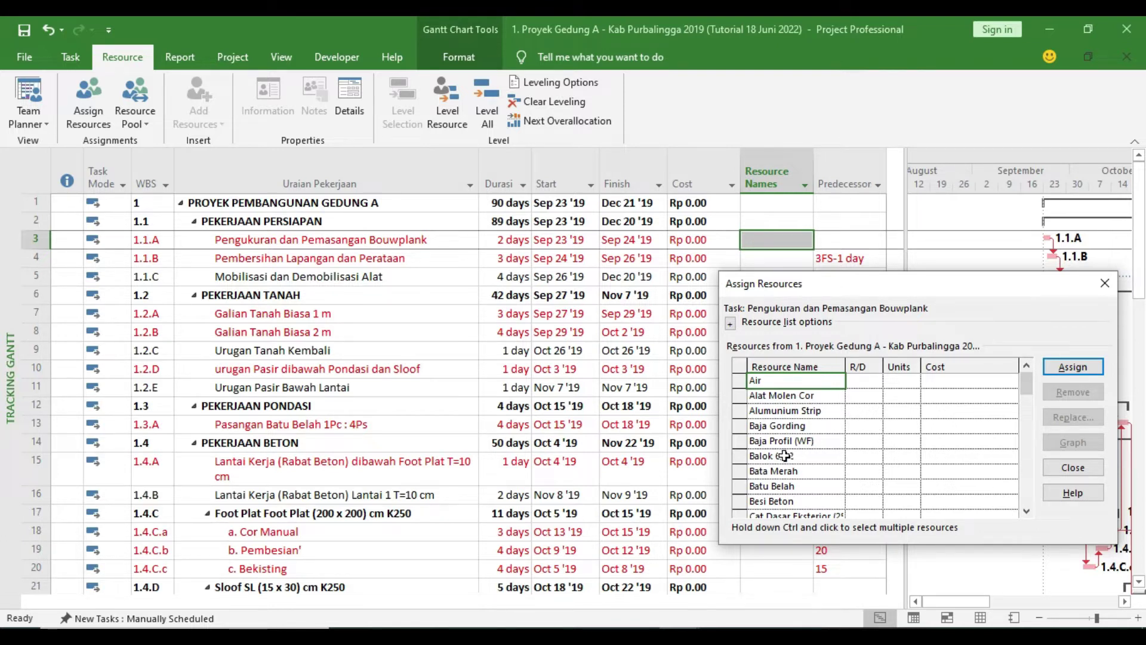
# Check the Pekerja column in the Excel RAP sheet, and return to the project's open Assign Resources dialog.
pyautogui.hotkey('alt', 'Tab')
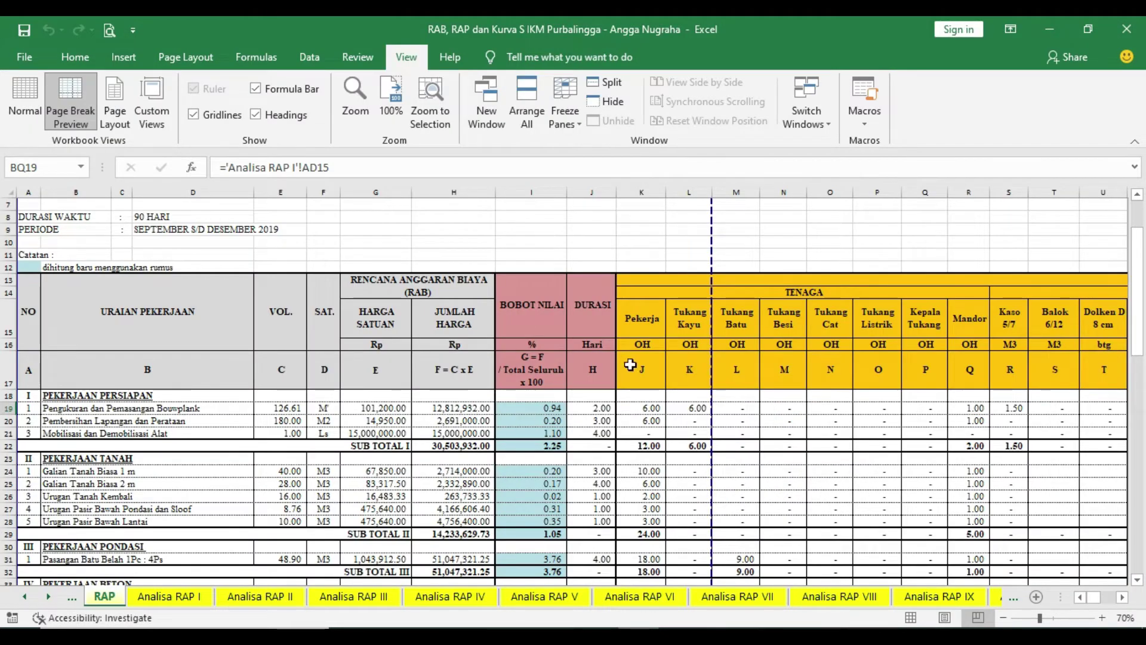
pyautogui.click(638, 192)
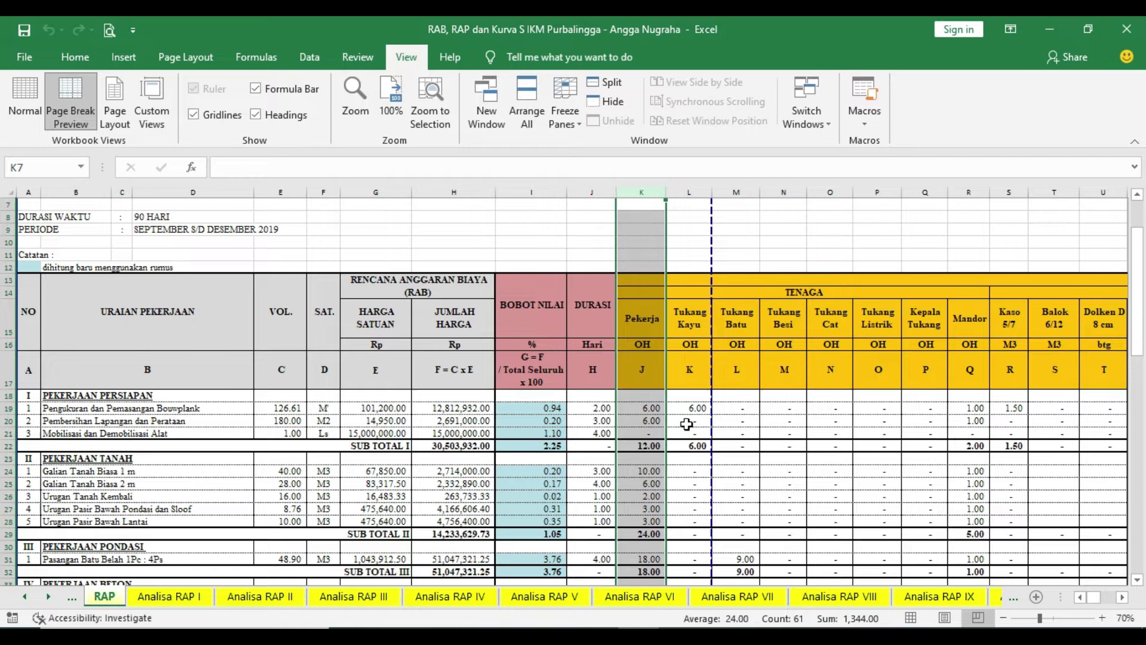
pyautogui.click(679, 637)
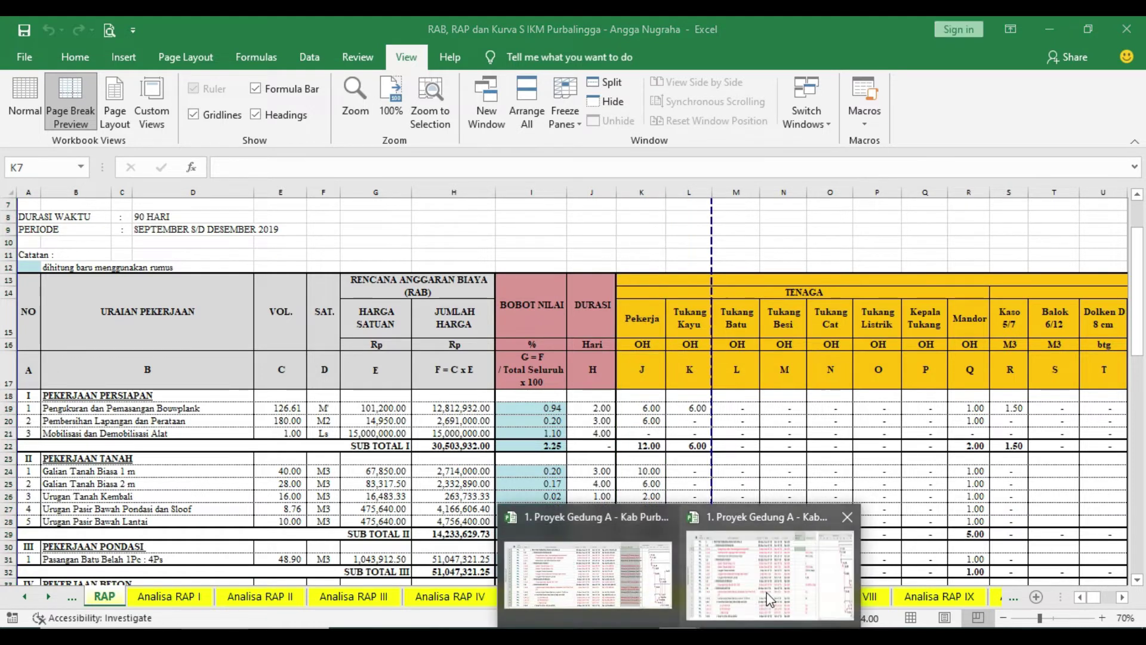
pyautogui.click(771, 599)
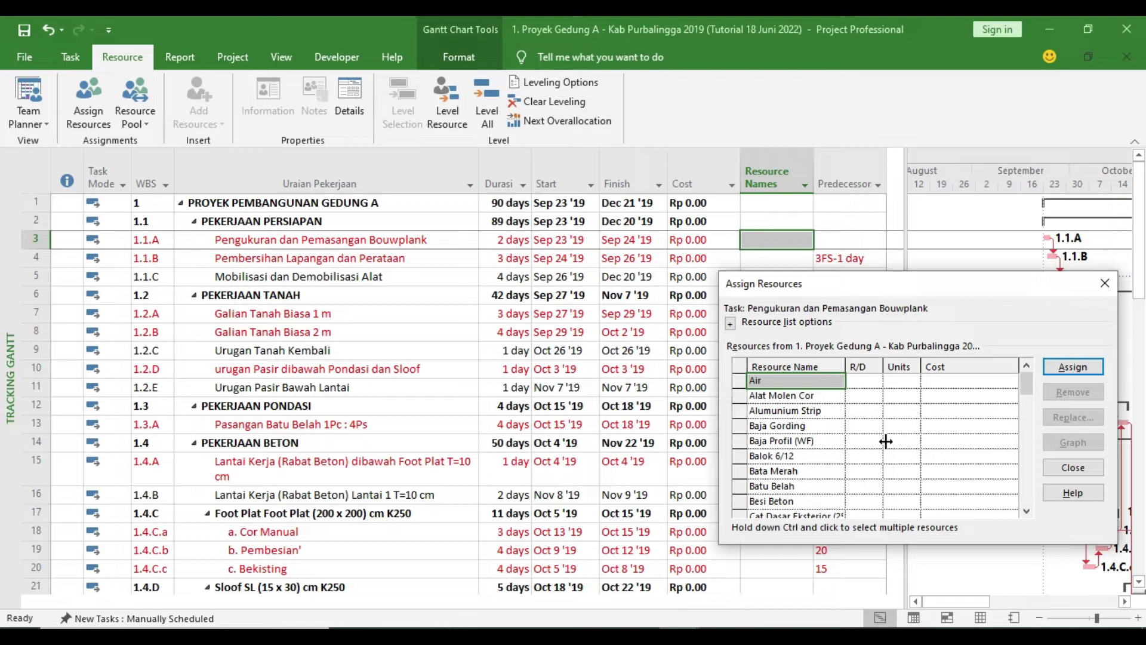
# Assign 6 units of Pekerja to Pengukuran dan Pemasangan Bouwplank, close Assign Resources, and widen the Cost column.
pyautogui.click(1026, 511)
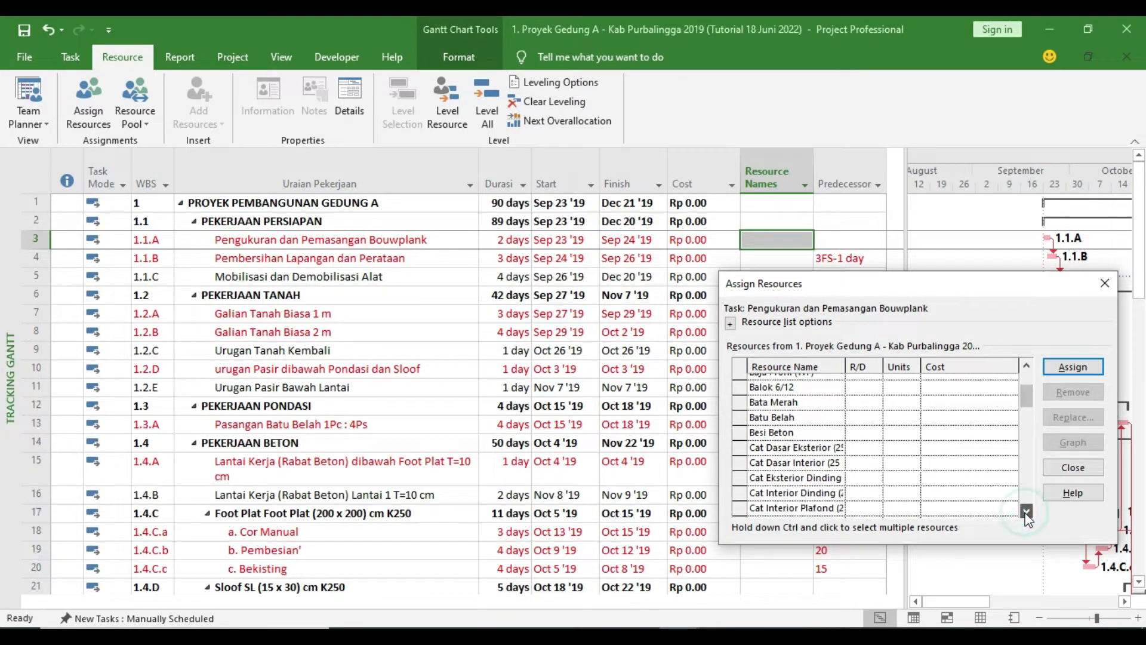
pyautogui.moveTo(1026, 511); pyautogui.dragTo(1027, 511)
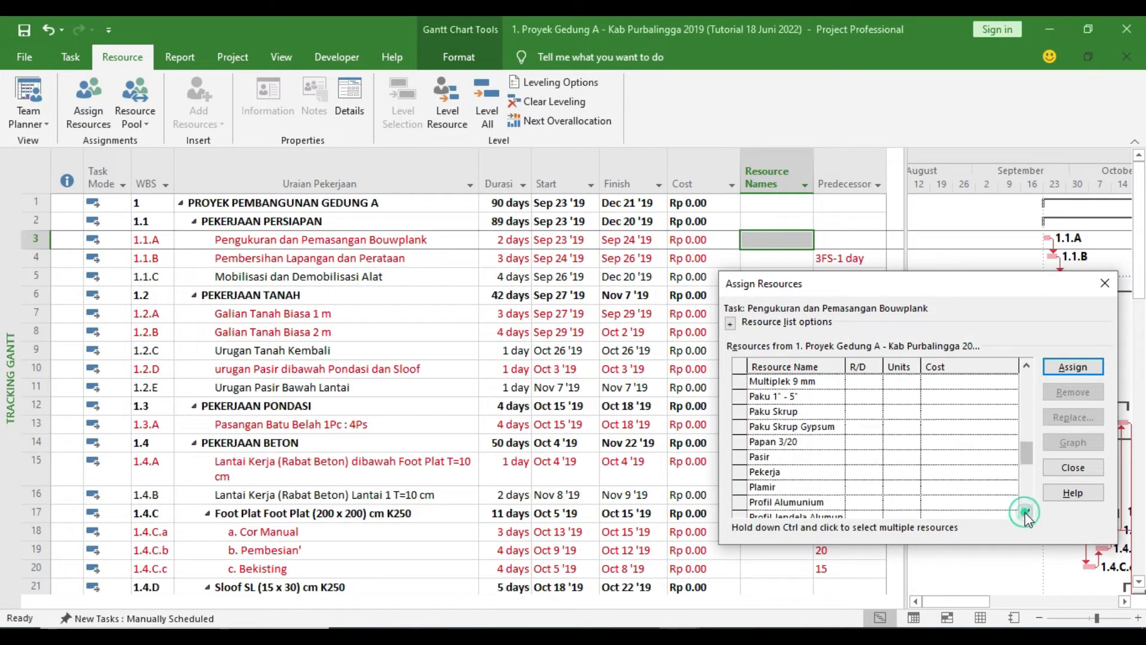
pyautogui.click(770, 471)
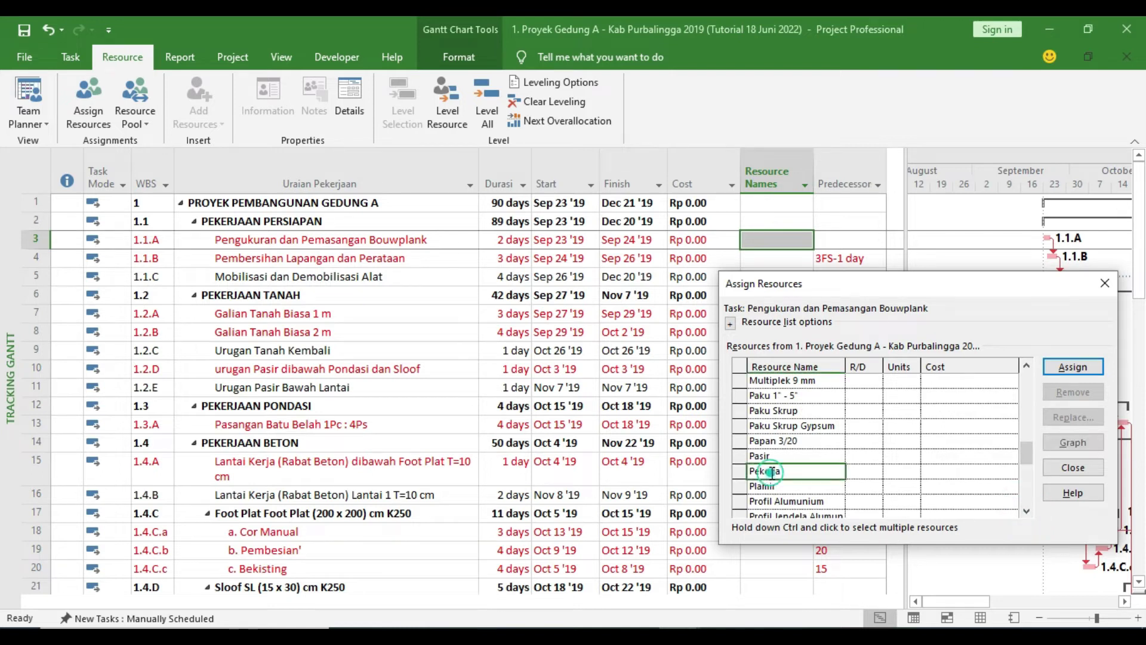
pyautogui.click(891, 474)
pyautogui.write('6')
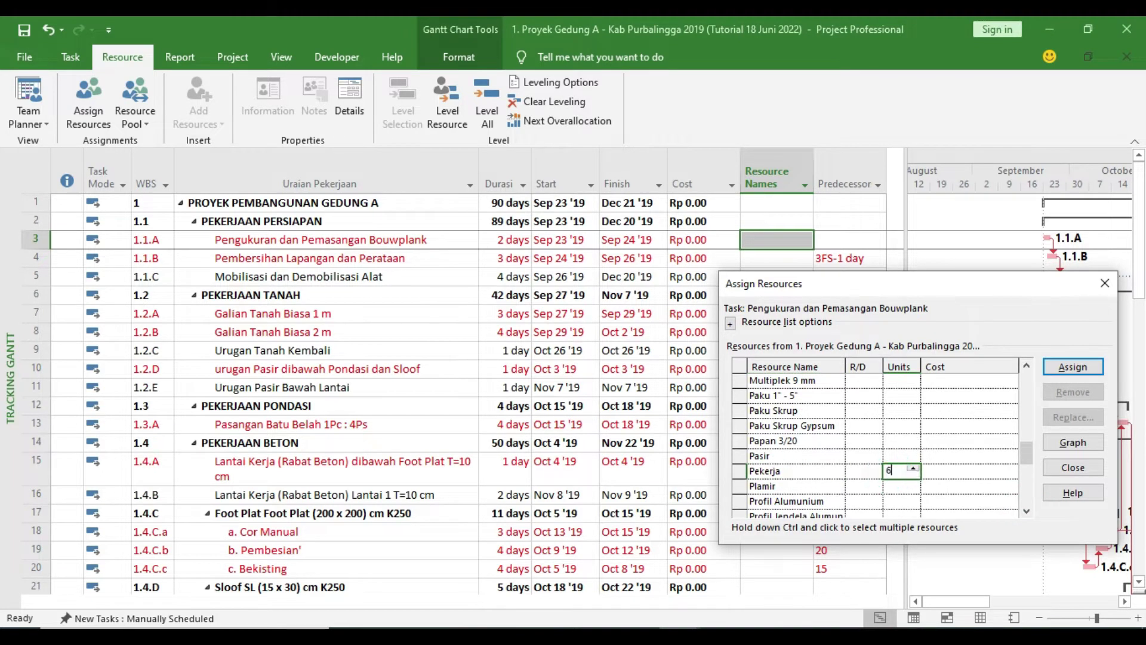
pyautogui.click(927, 498)
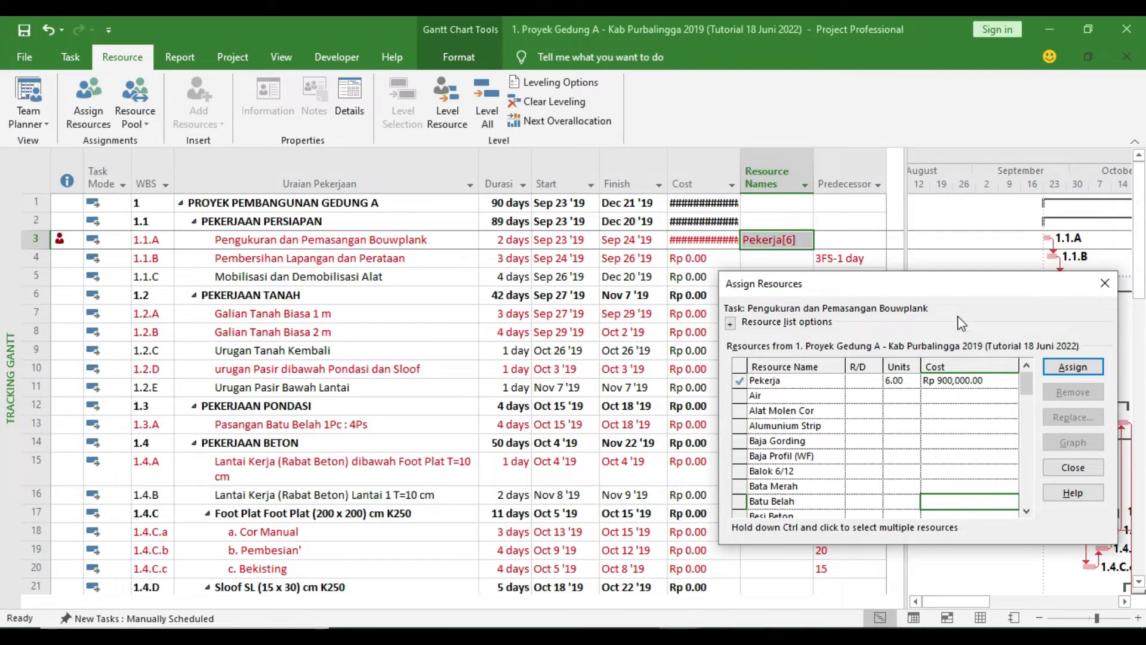
pyautogui.click(1109, 291)
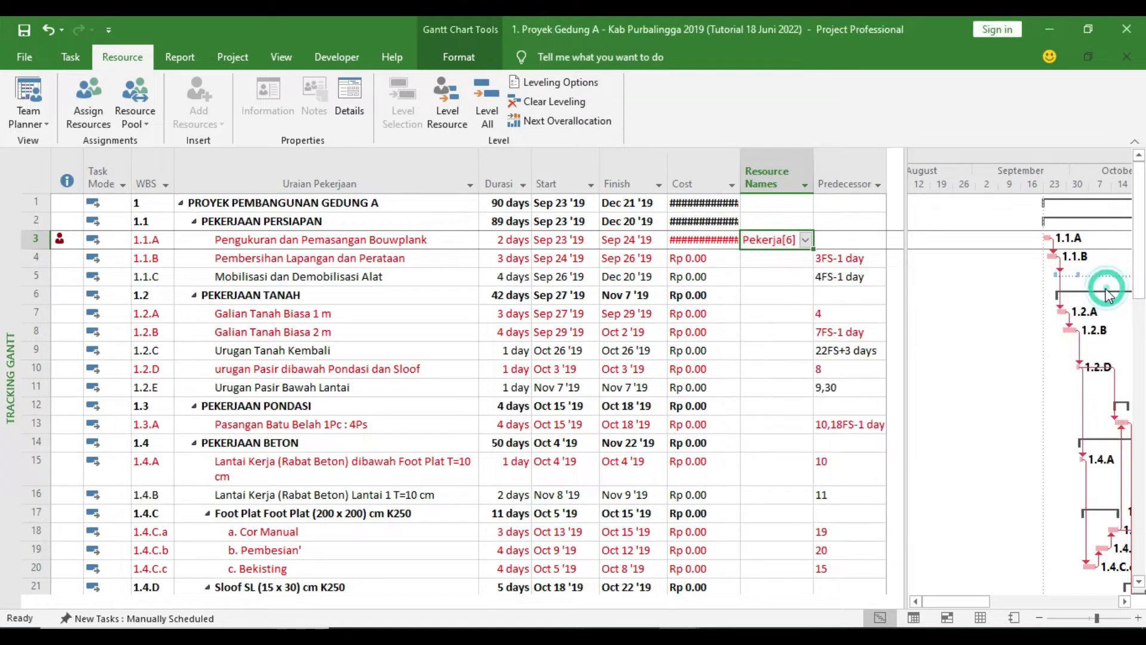
pyautogui.moveTo(741, 178); pyautogui.dragTo(805, 176)
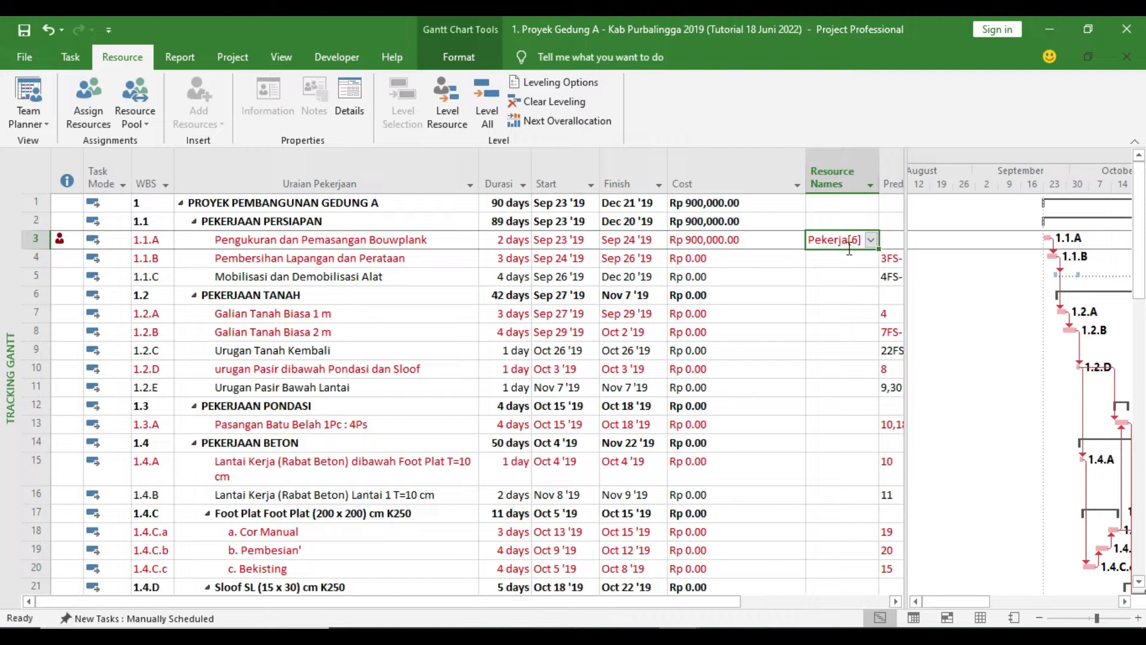
# Review the Pekerja daily rate in the Resource Sheet against the task's cost, ending in the Tracking Gantt view.
pyautogui.click(980, 617)
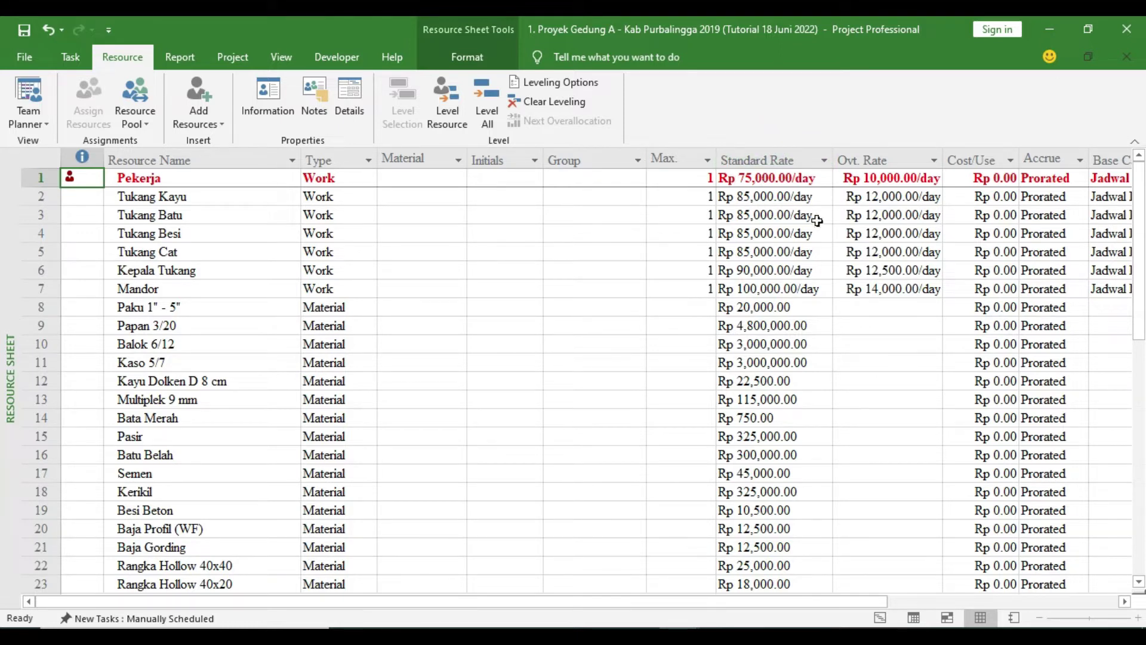
pyautogui.click(71, 57)
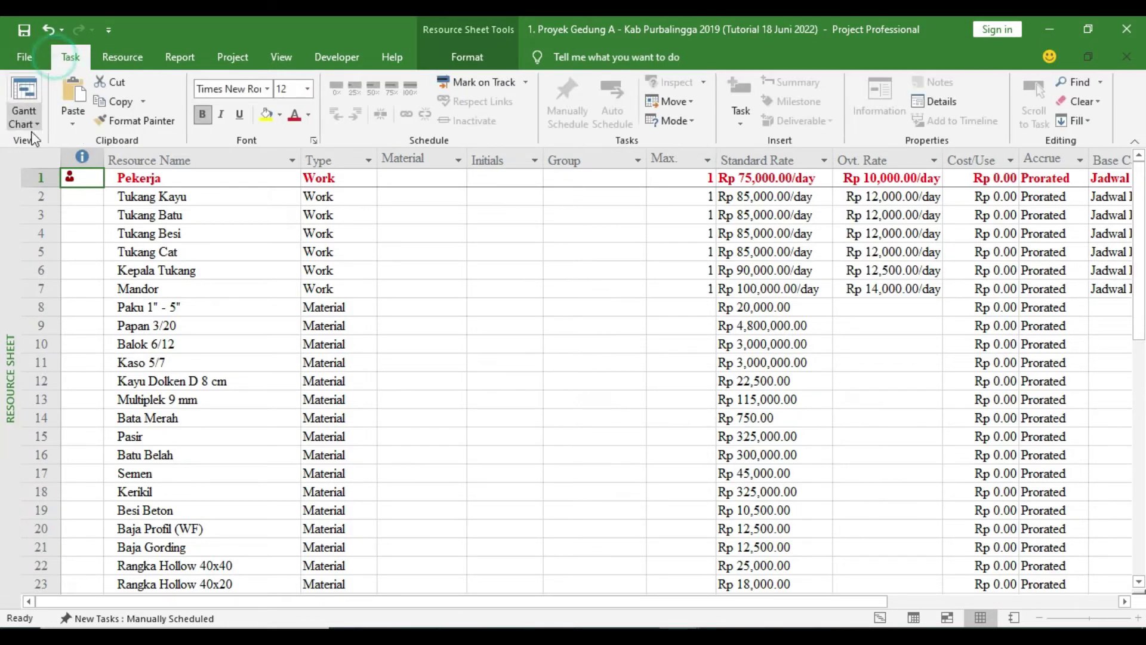
pyautogui.click(36, 126)
pyautogui.click(89, 403)
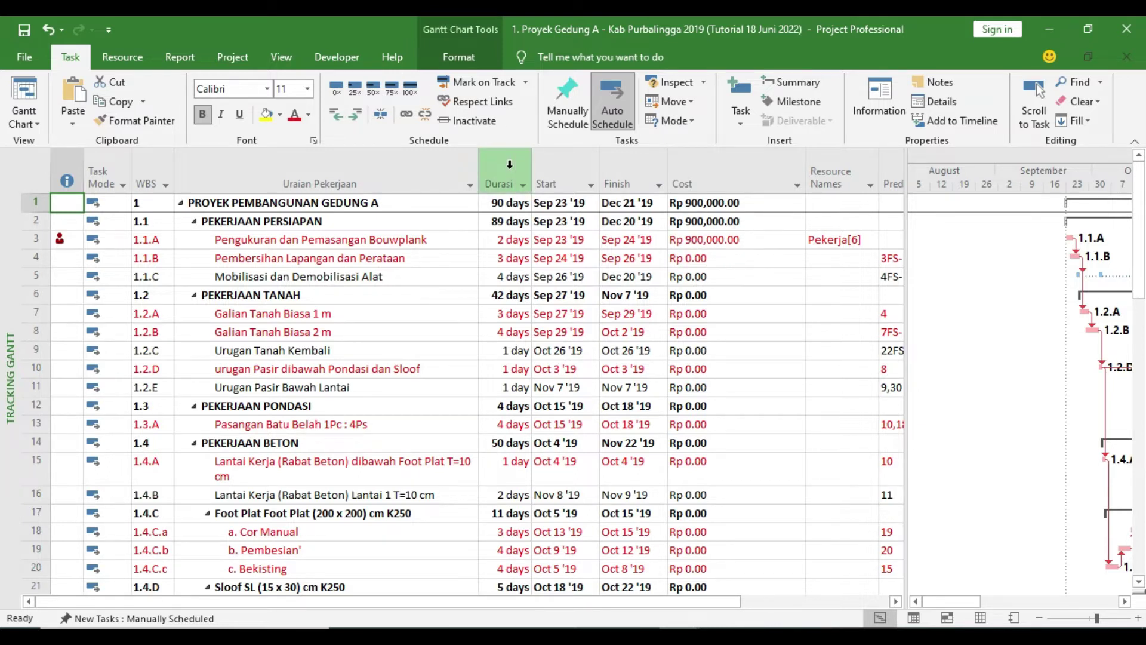
pyautogui.click(981, 618)
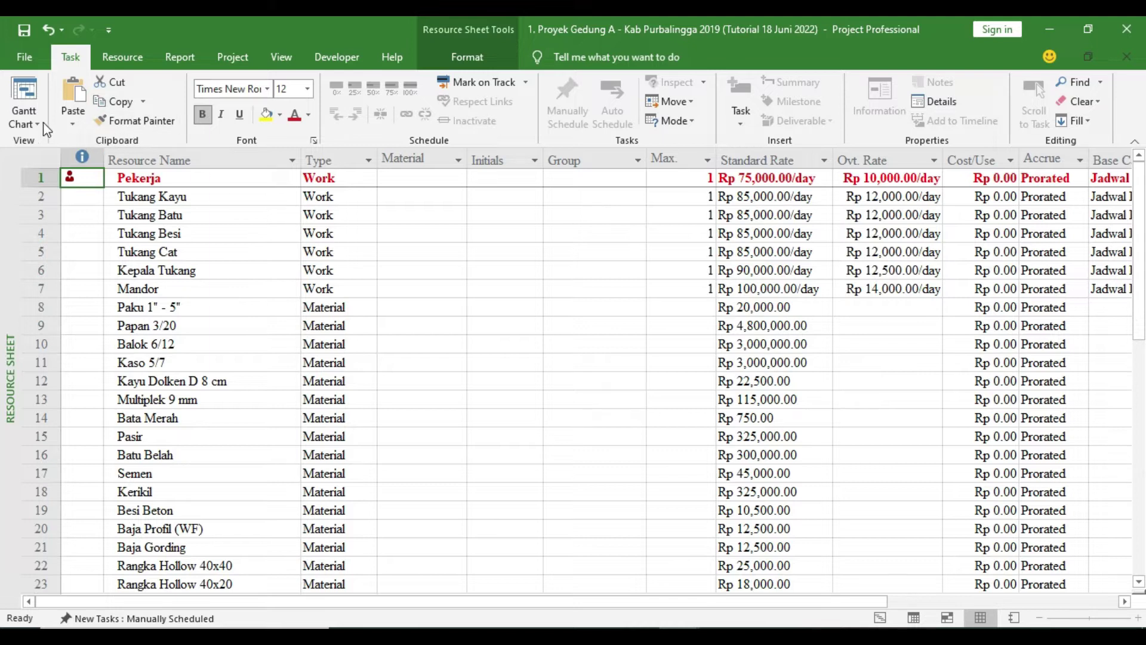
pyautogui.click(24, 117)
pyautogui.click(68, 404)
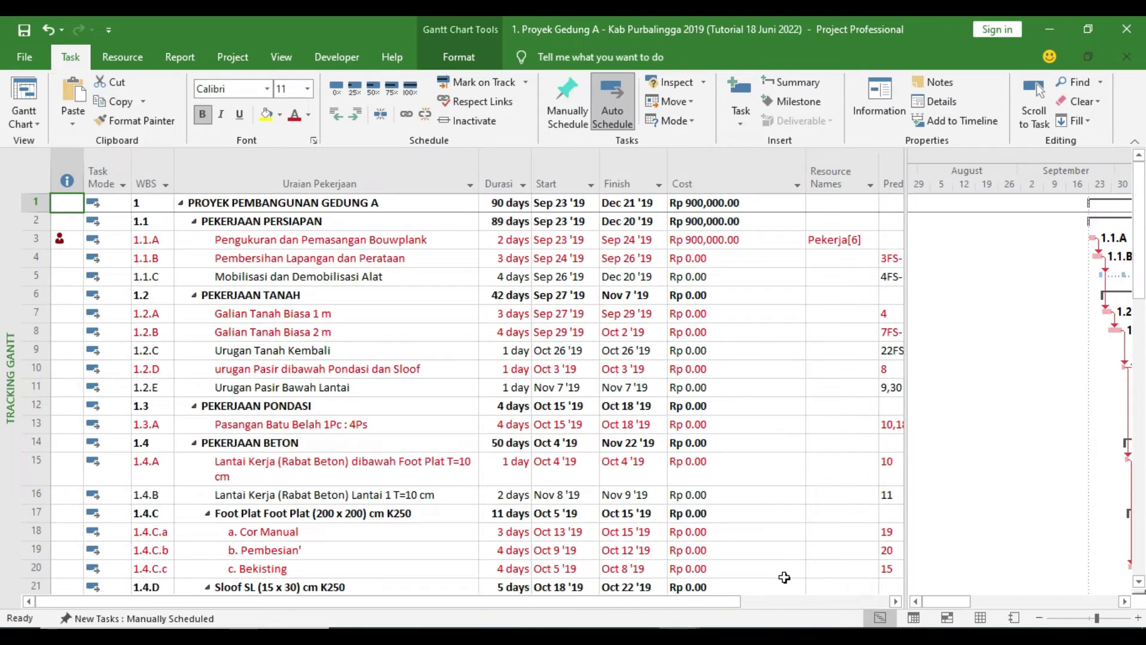
# Check the Tukang Kayu quantity for the Bouwplank task in the Excel RAP sheet, and return to the project's Tracking Gantt.
pyautogui.click(842, 240)
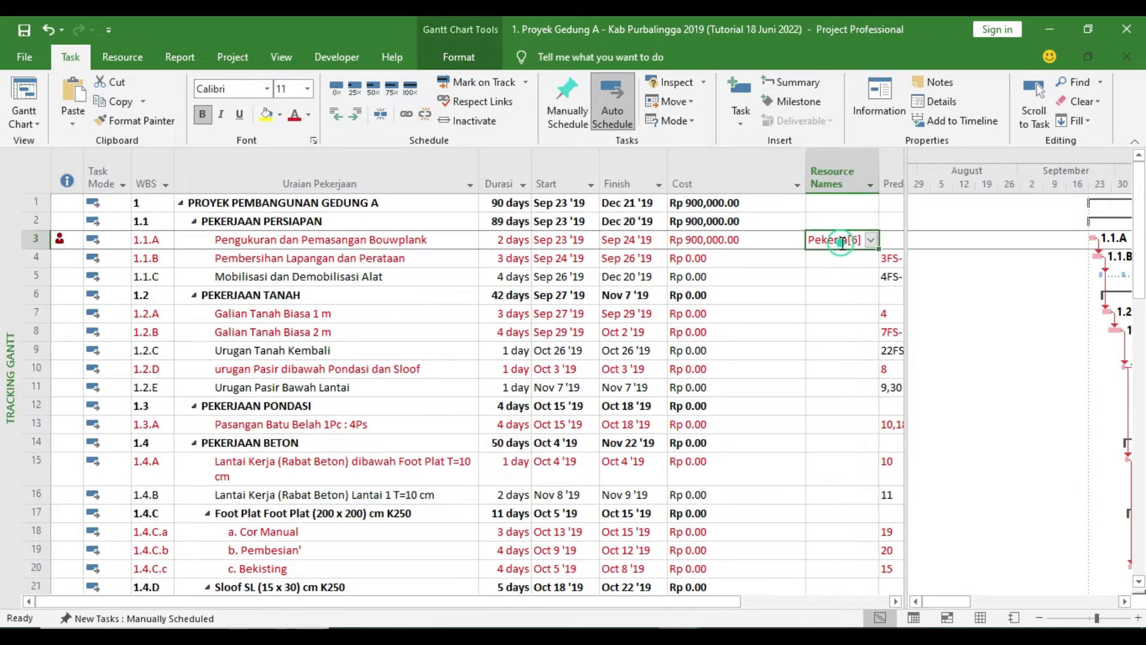
pyautogui.hotkey('alt', 'Tab')
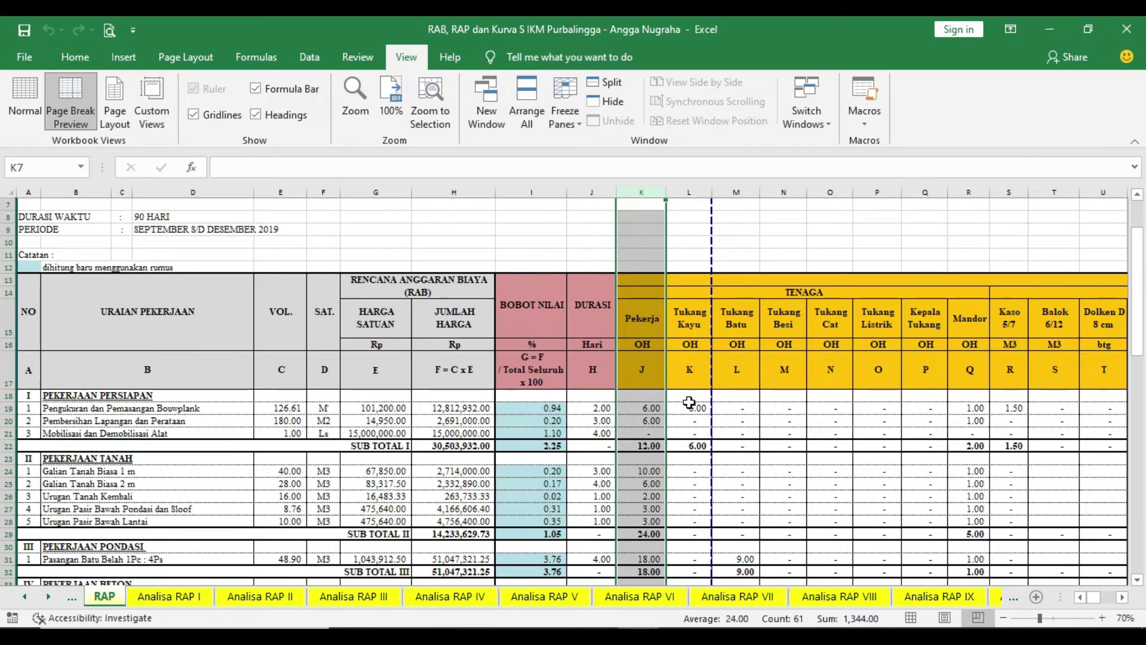
pyautogui.click(679, 637)
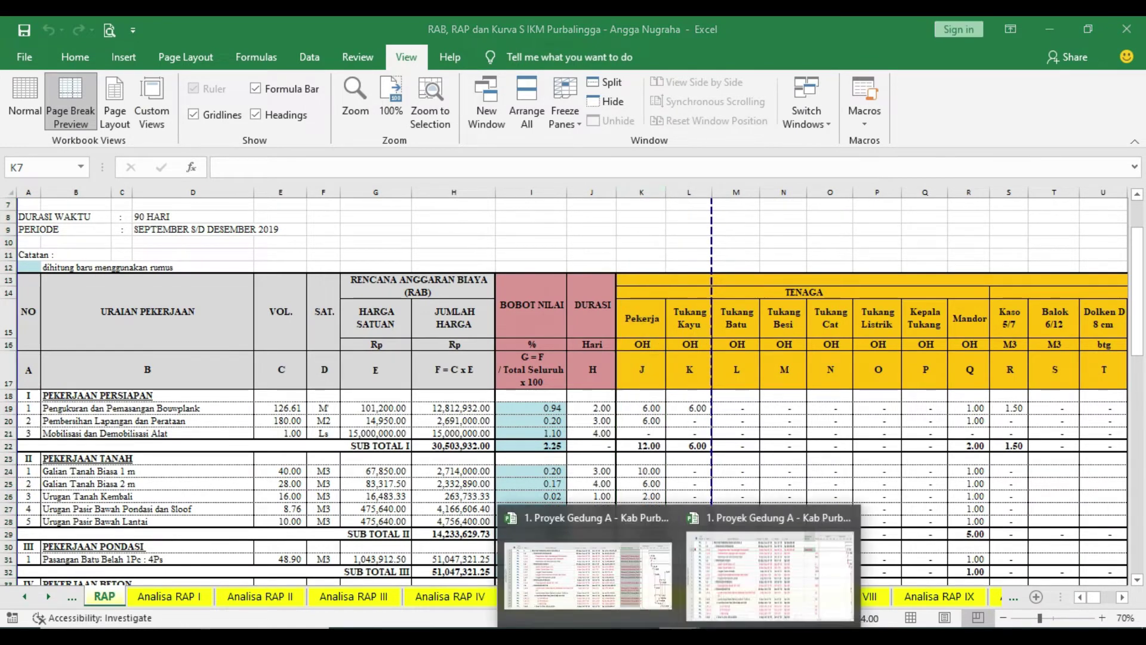
pyautogui.press('Escape')
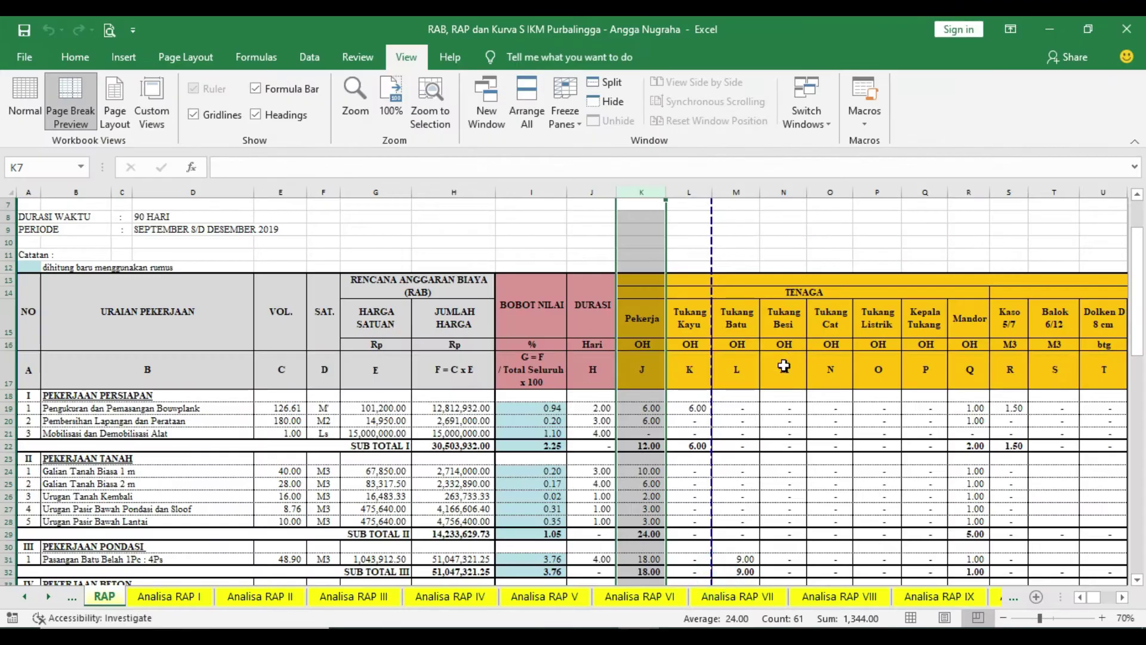
pyautogui.click(718, 582)
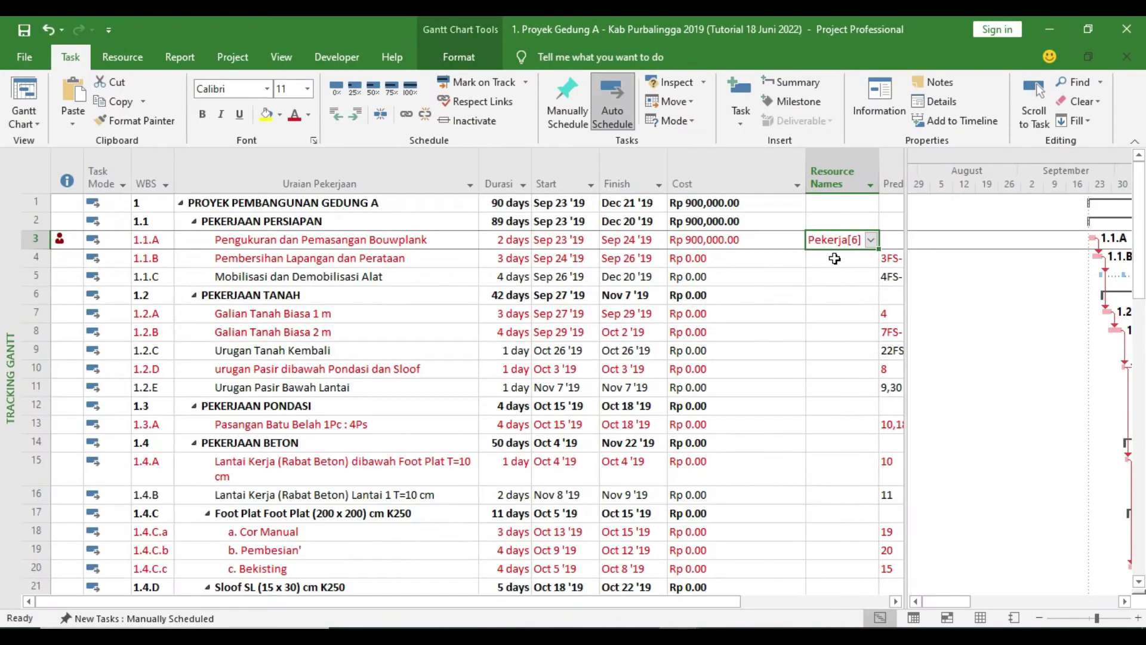
# Open Assign Resources for Pengukuran dan Pemasangan Bouwplank and select the units of Tukang Kayu for entry.
pyautogui.click(148, 55)
pyautogui.click(89, 103)
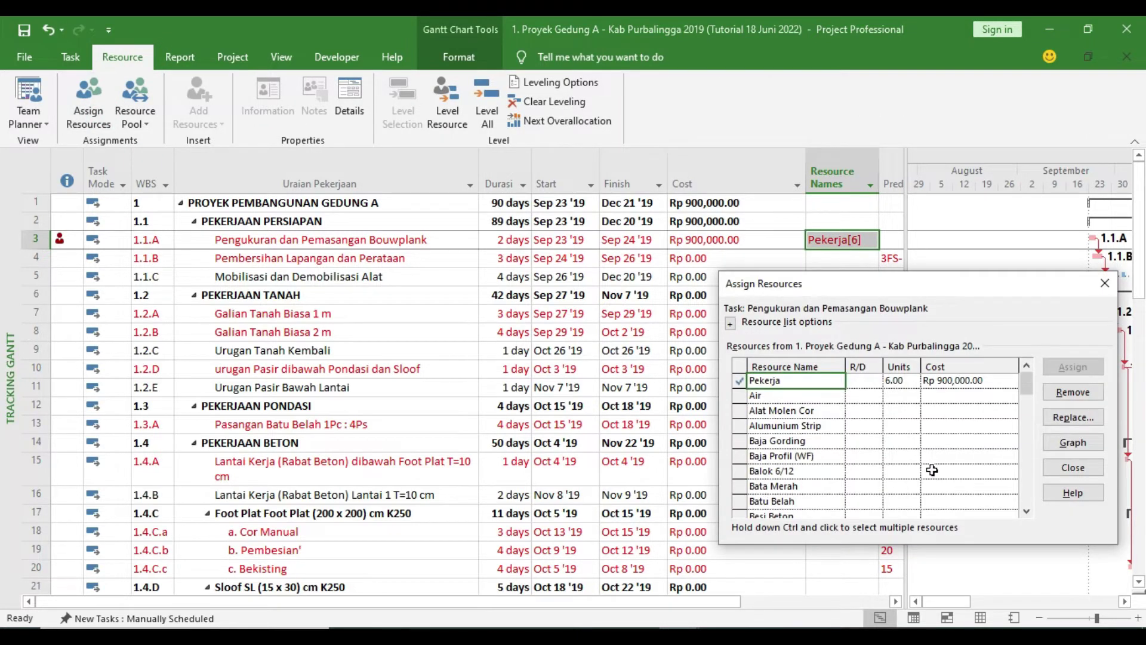
pyautogui.scroll(-2, 1030, 514)
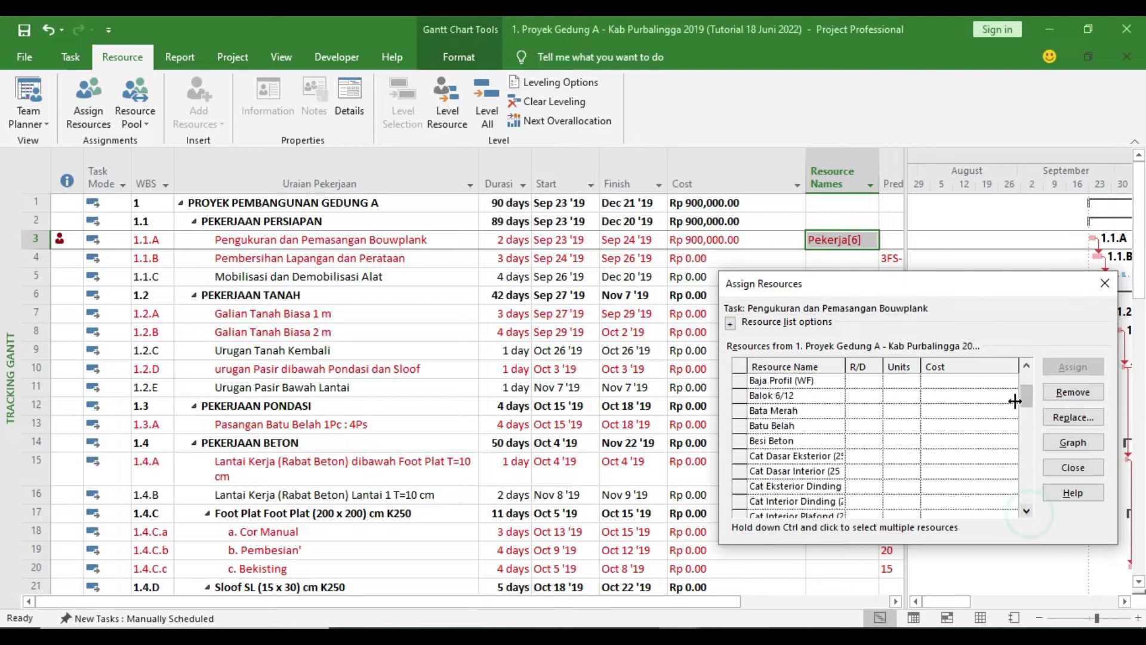
pyautogui.scroll(-10, 1028, 401)
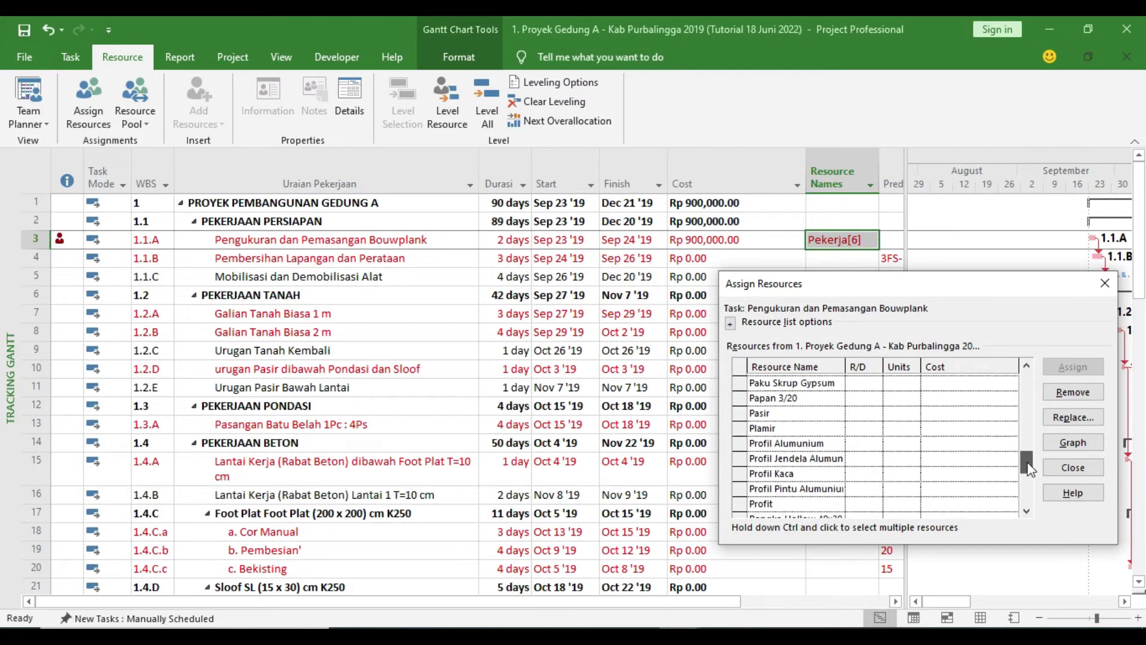
pyautogui.click(1027, 481)
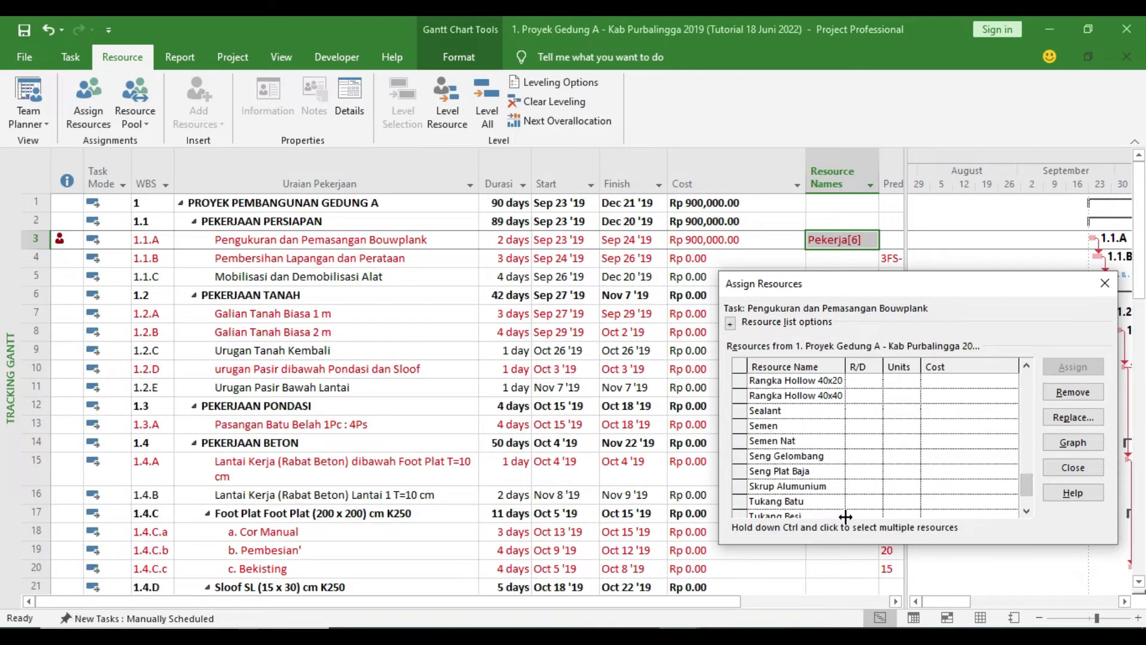
pyautogui.click(1027, 511)
pyautogui.click(1027, 511)
pyautogui.click(1027, 511)
pyautogui.click(1027, 511)
pyautogui.doubleClick(893, 489)
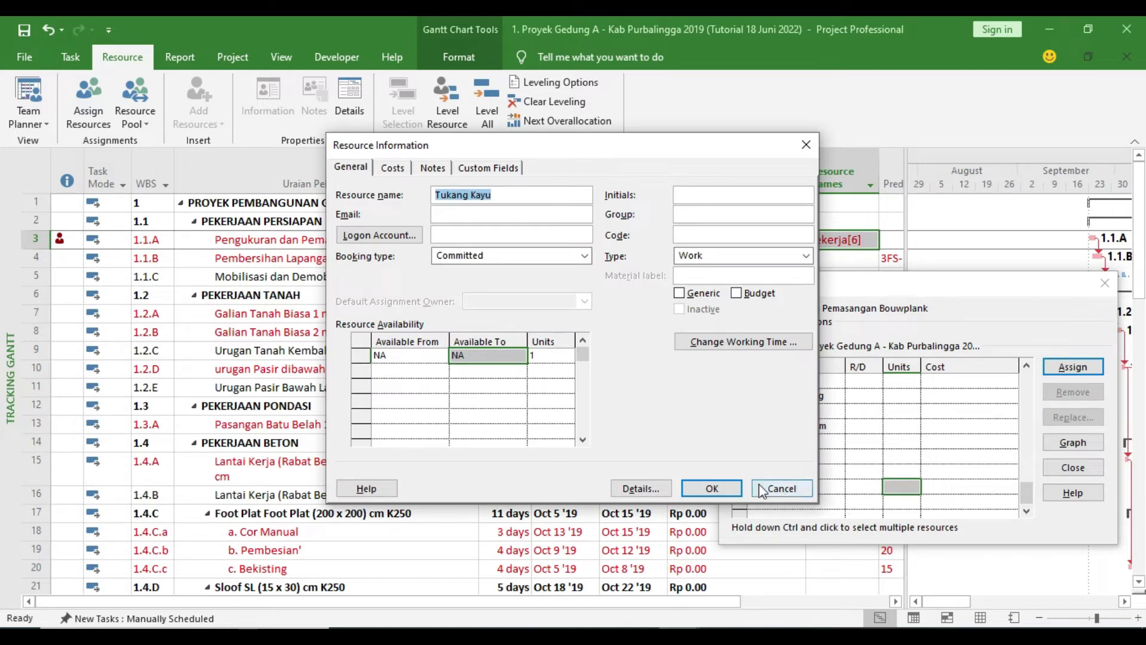
pyautogui.click(762, 489)
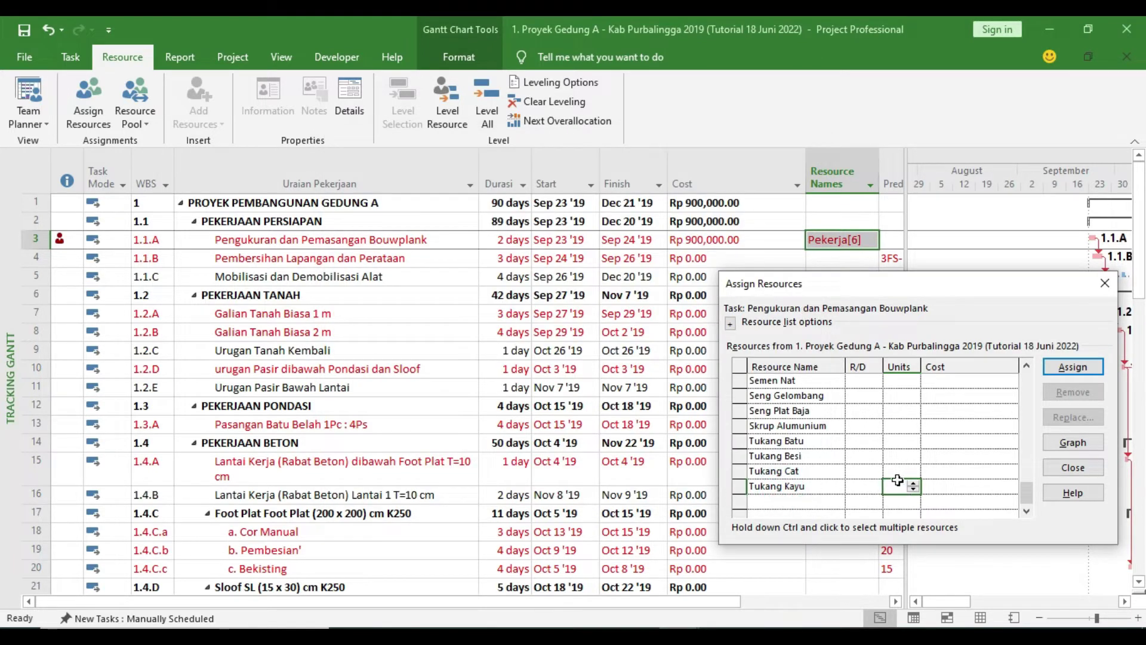
pyautogui.doubleClick(897, 489)
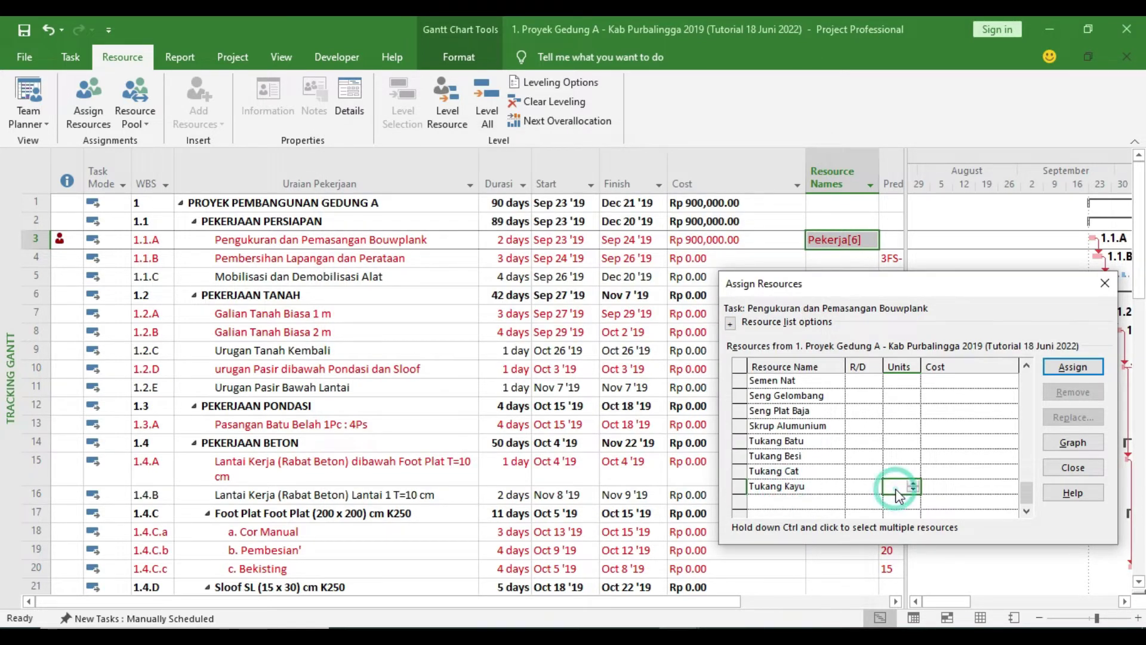
pyautogui.click(806, 487)
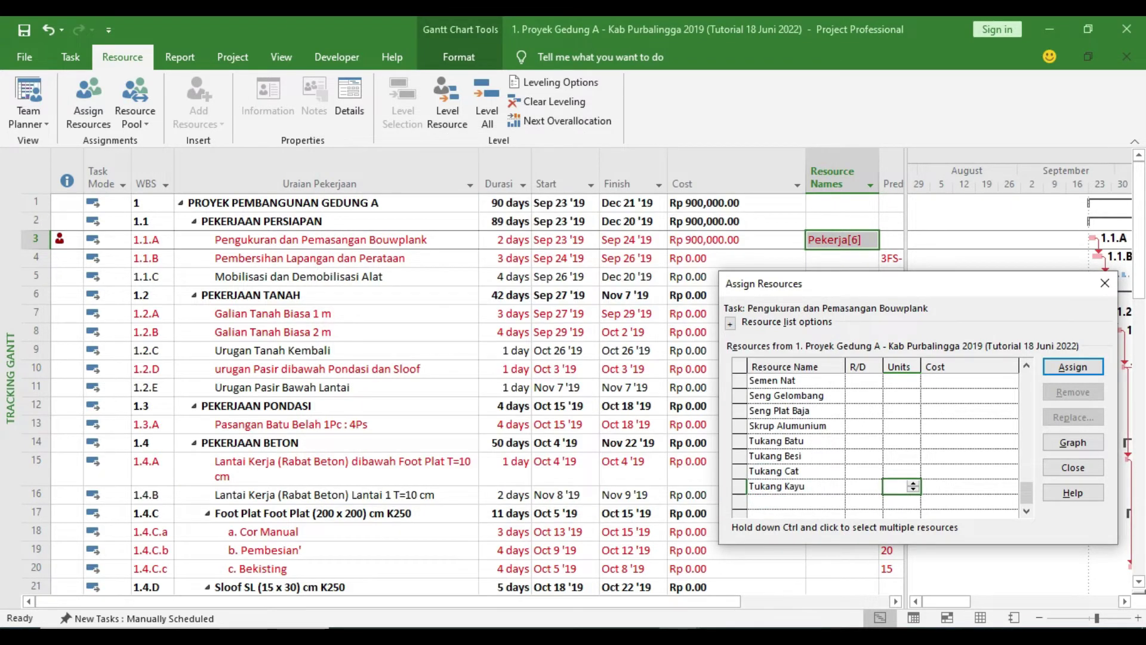
# Recheck the Tukang Kayu quantity in the Excel RAP sheet, and assign 6 units of it to the Bouwplank task.
pyautogui.hotkey('alt', 'Tab')
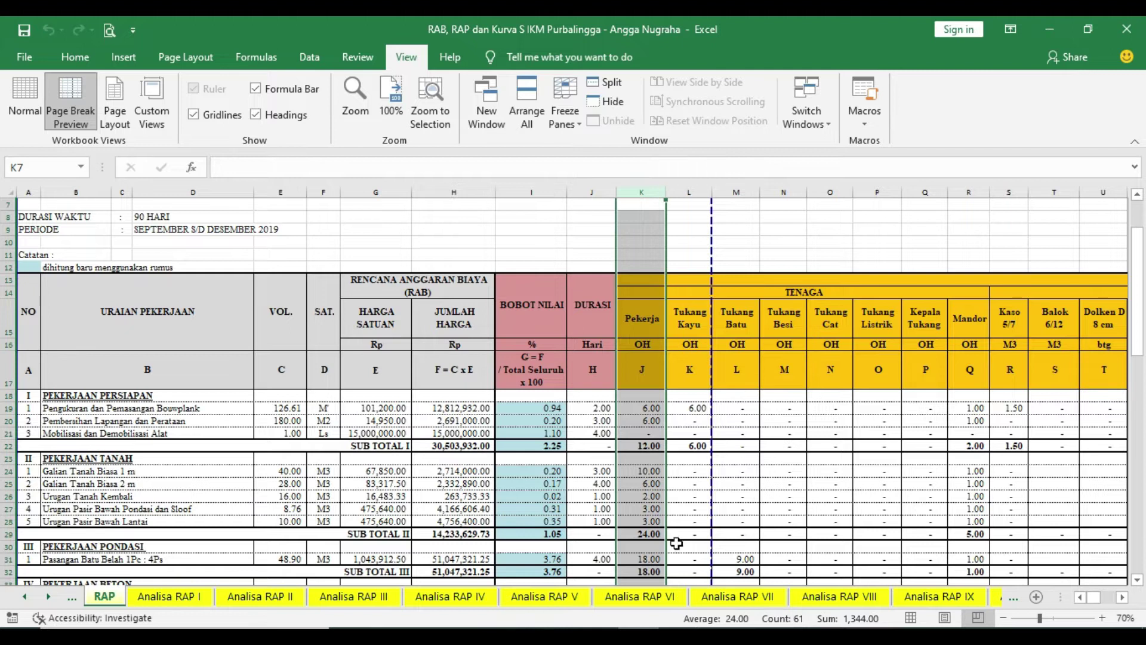
pyautogui.click(679, 636)
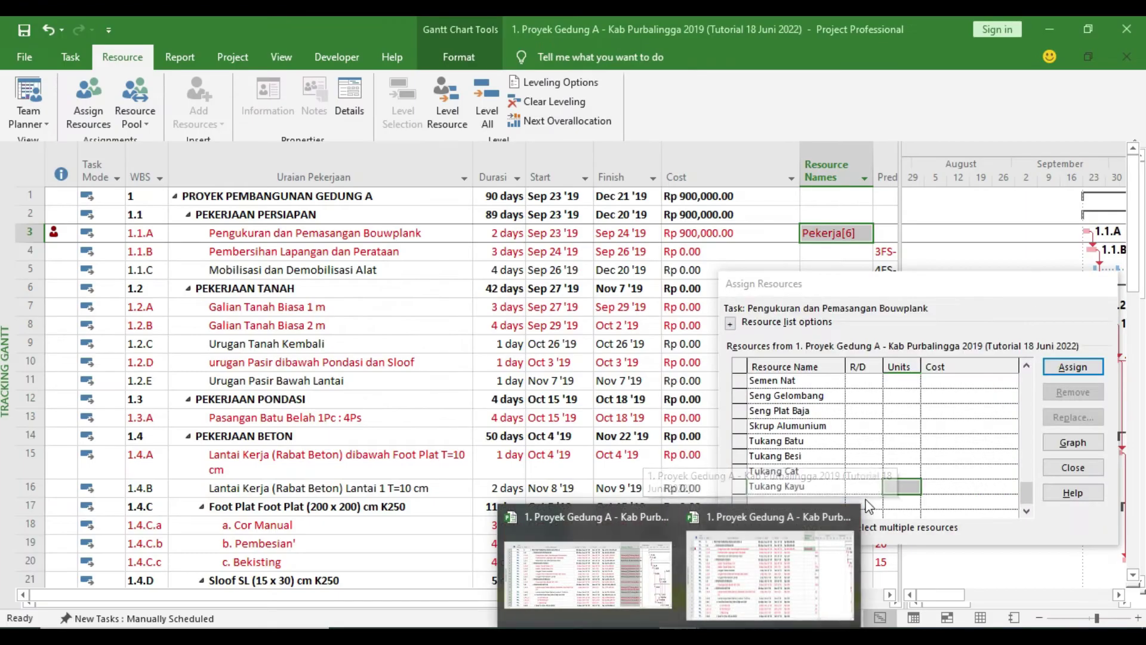
pyautogui.click(729, 600)
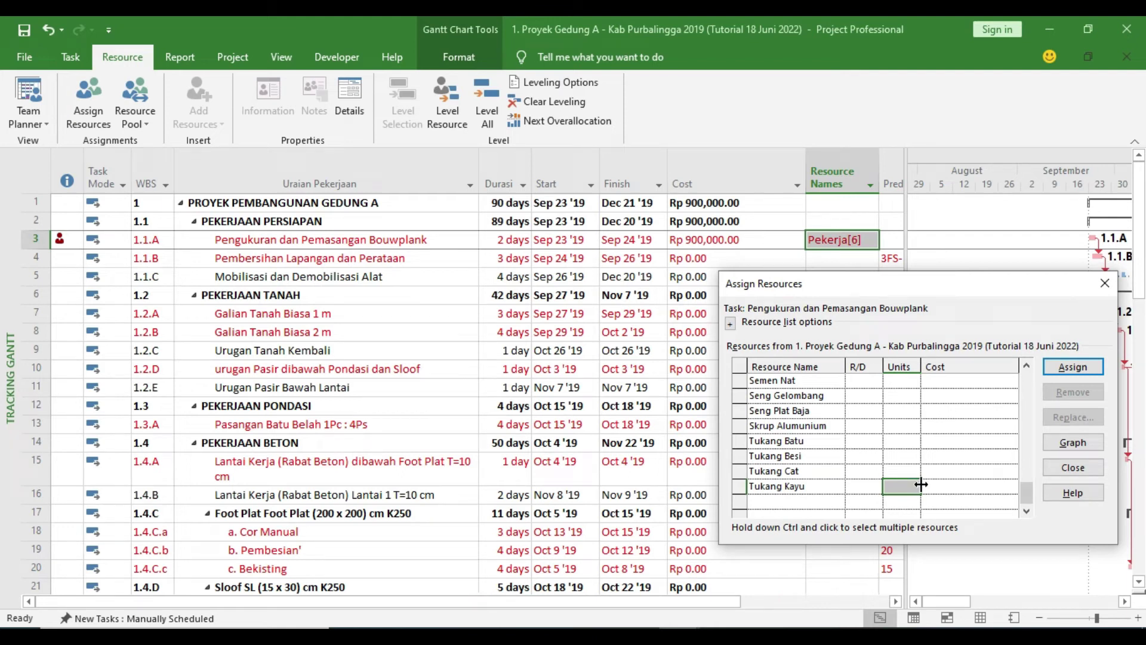
pyautogui.click(891, 492)
pyautogui.click(938, 459)
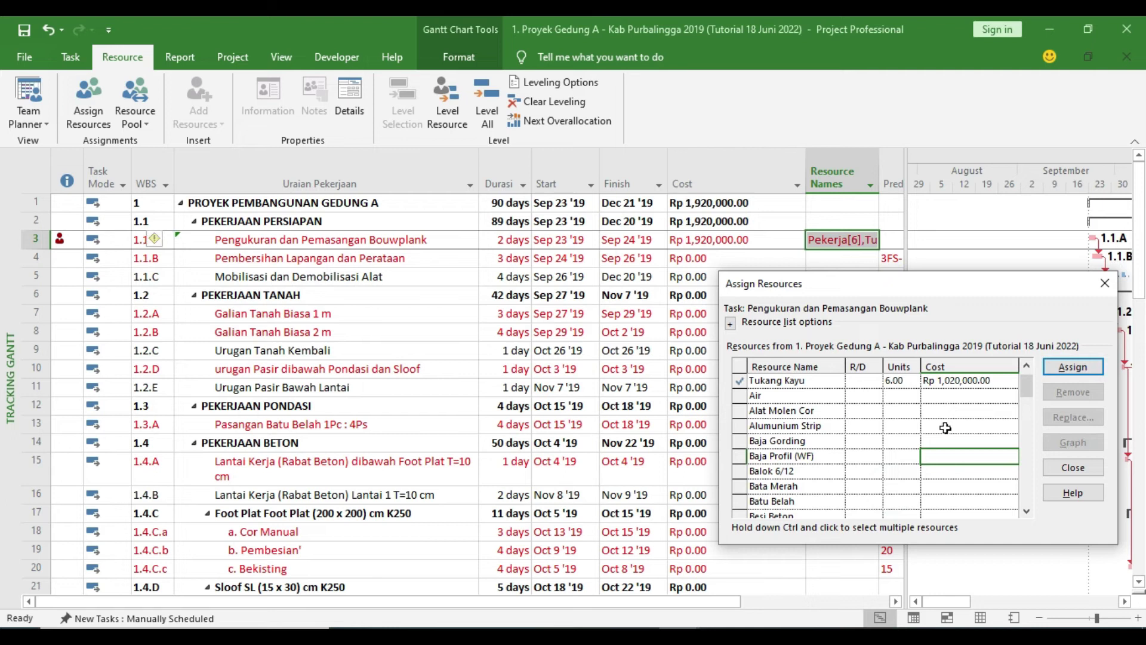
pyautogui.click(1027, 365)
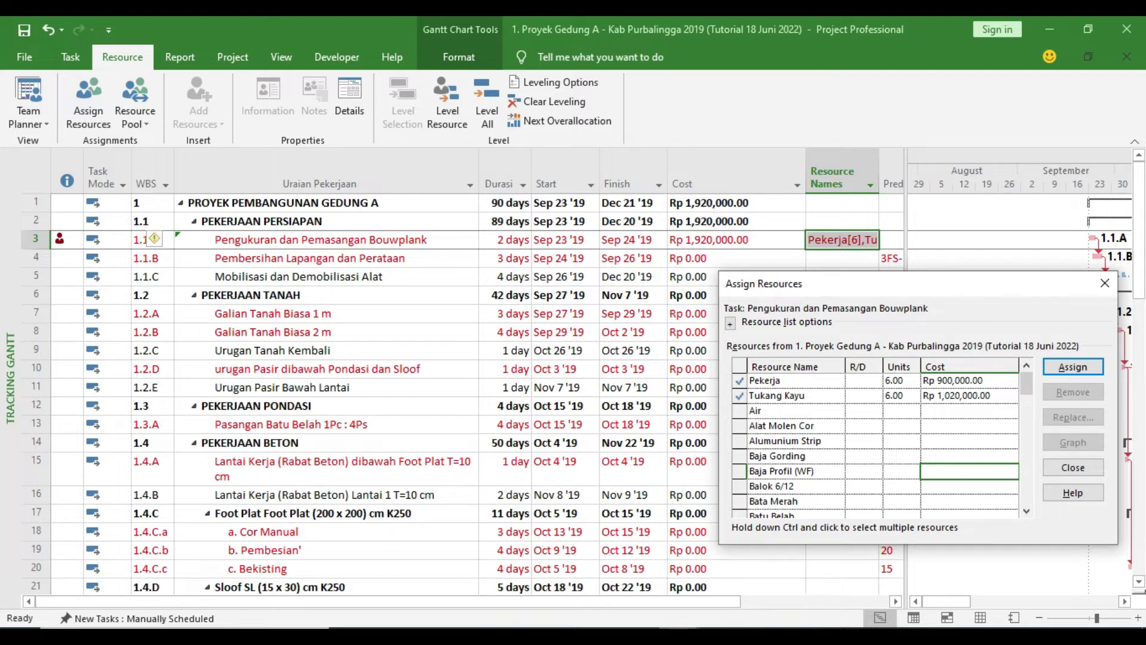
# Check the Tukang Kayu and Mandor quantities for Bouwplank in the Excel RAP sheet, and return to the Assign Resources dialog.
pyautogui.click(678, 635)
pyautogui.click(639, 636)
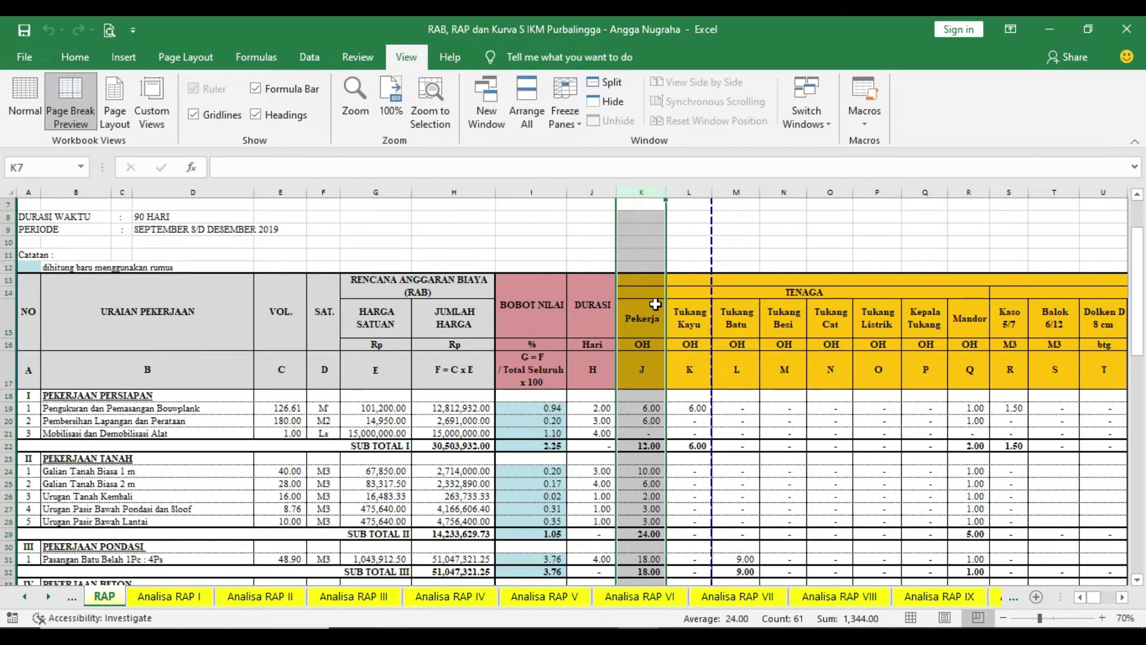
pyautogui.click(689, 192)
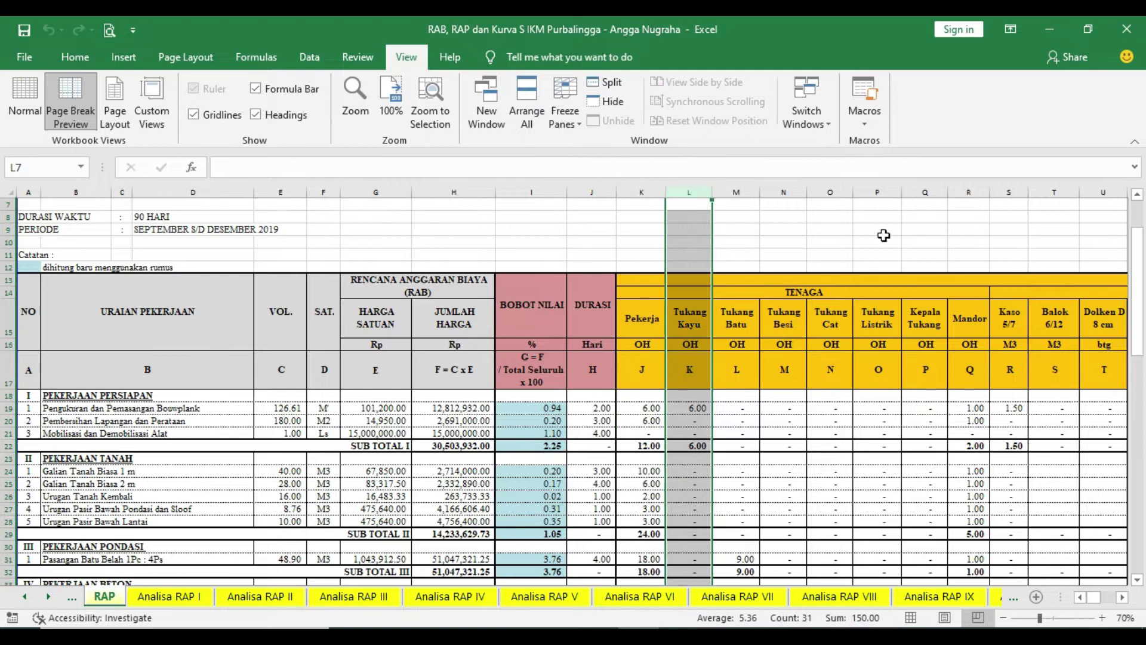
pyautogui.click(969, 191)
pyautogui.click(967, 406)
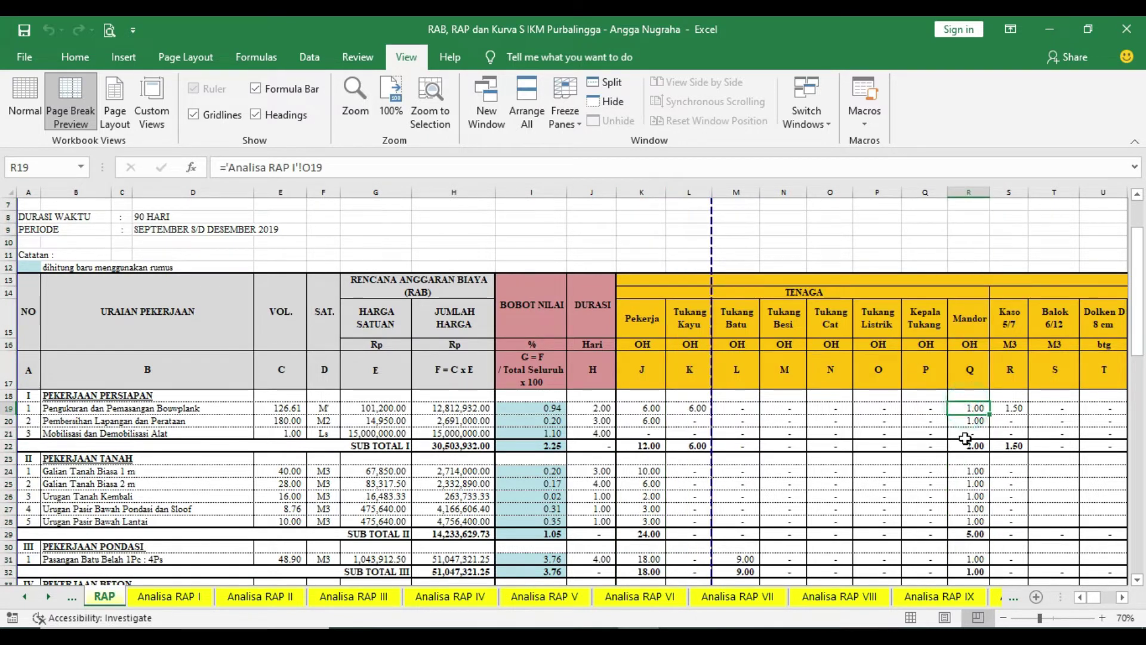
pyautogui.click(779, 605)
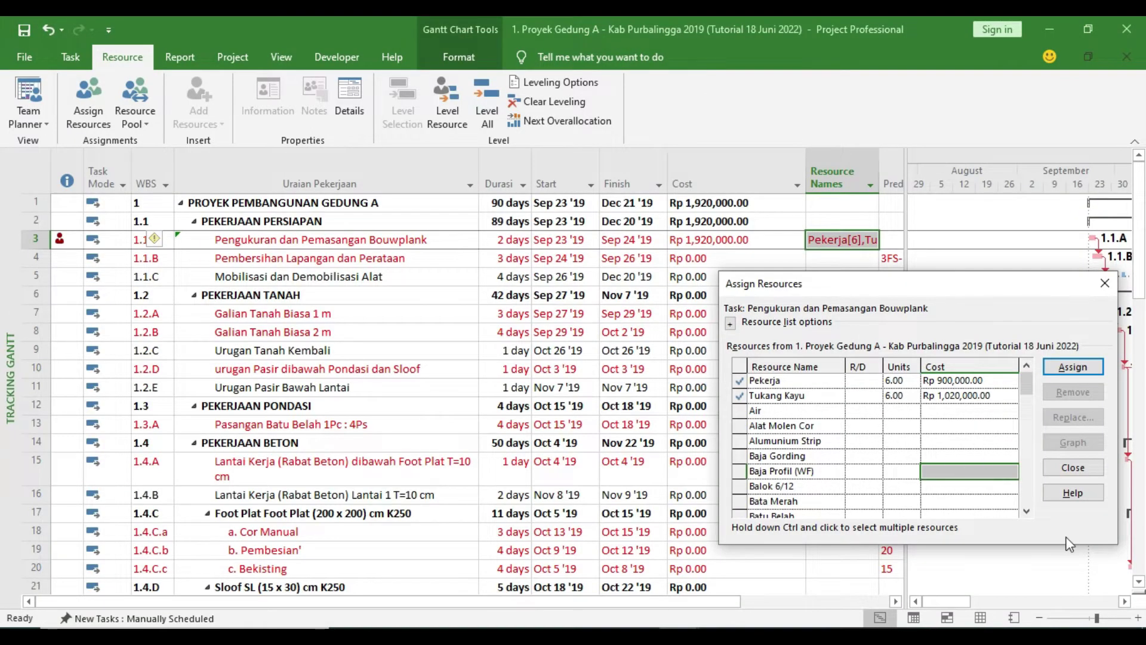
# Assign 1 unit of Mandor to the Pengukuran dan Pemasangan Bouwplank task.
pyautogui.click(1027, 511)
pyautogui.moveTo(1027, 511); pyautogui.dragTo(1027, 510)
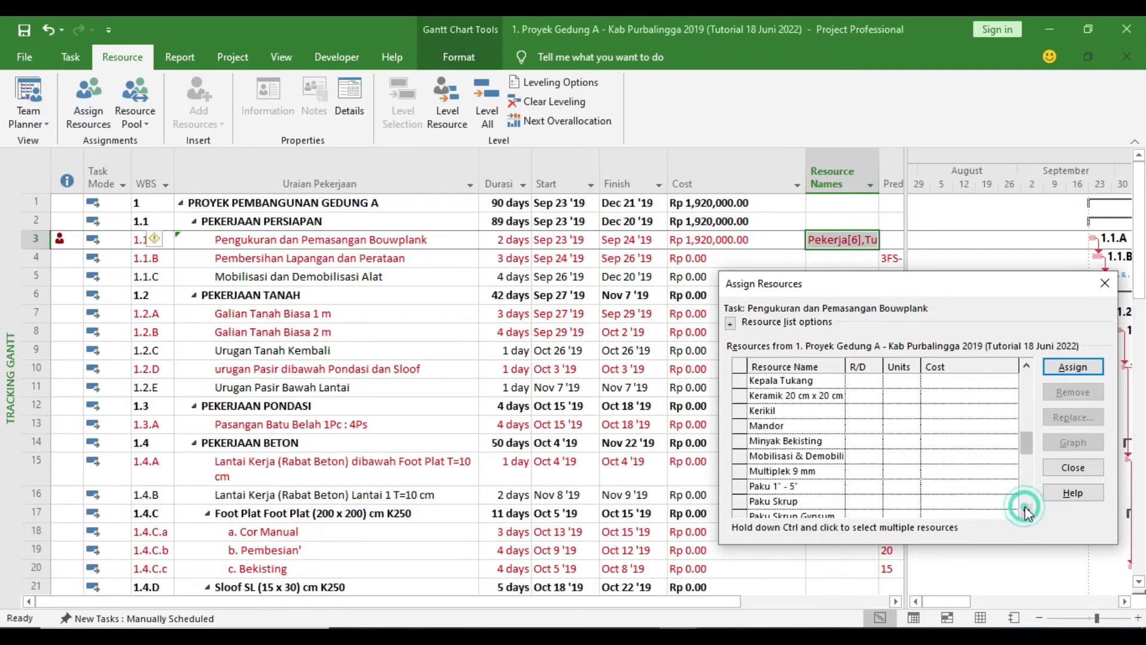
pyautogui.click(905, 424)
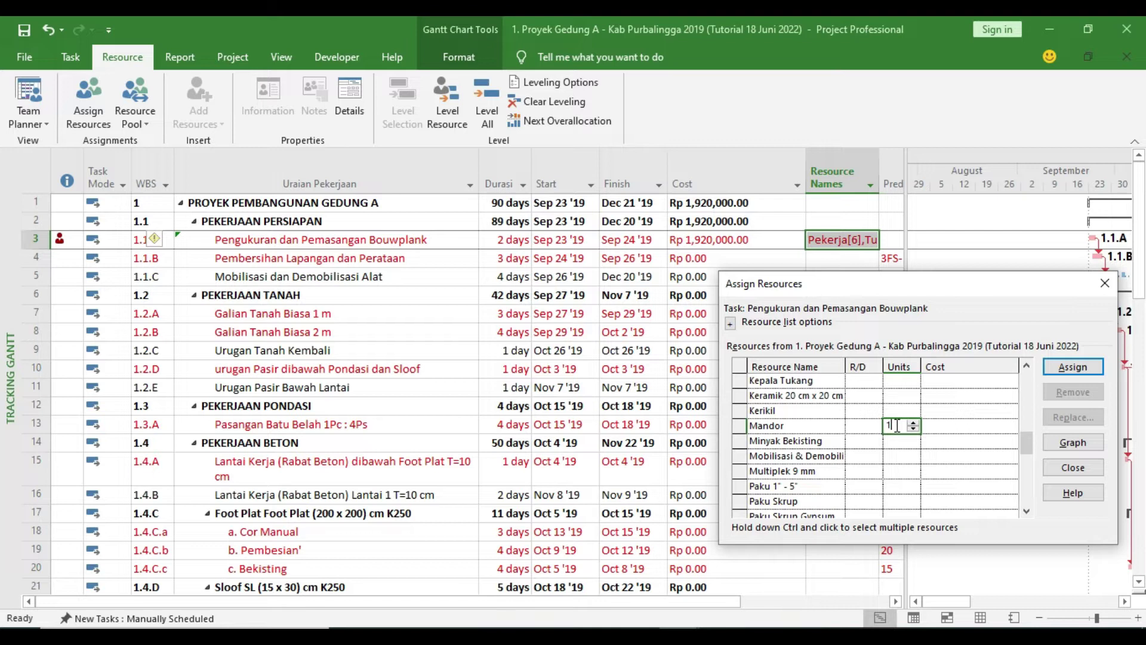
pyautogui.press('Return')
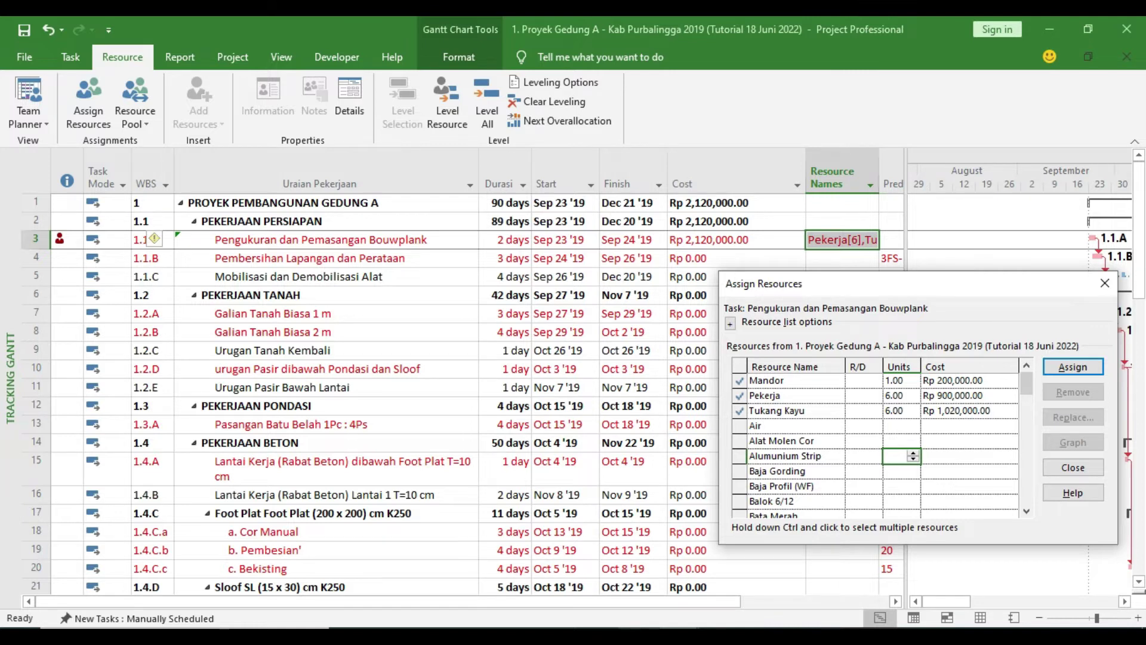
# Switch to the Excel RAP sheet, check the Kaso 5/7 quantity for Bouwplank, and return to the Assign Resources dialog in Project.
pyautogui.hotkey('alt', 'Tab')
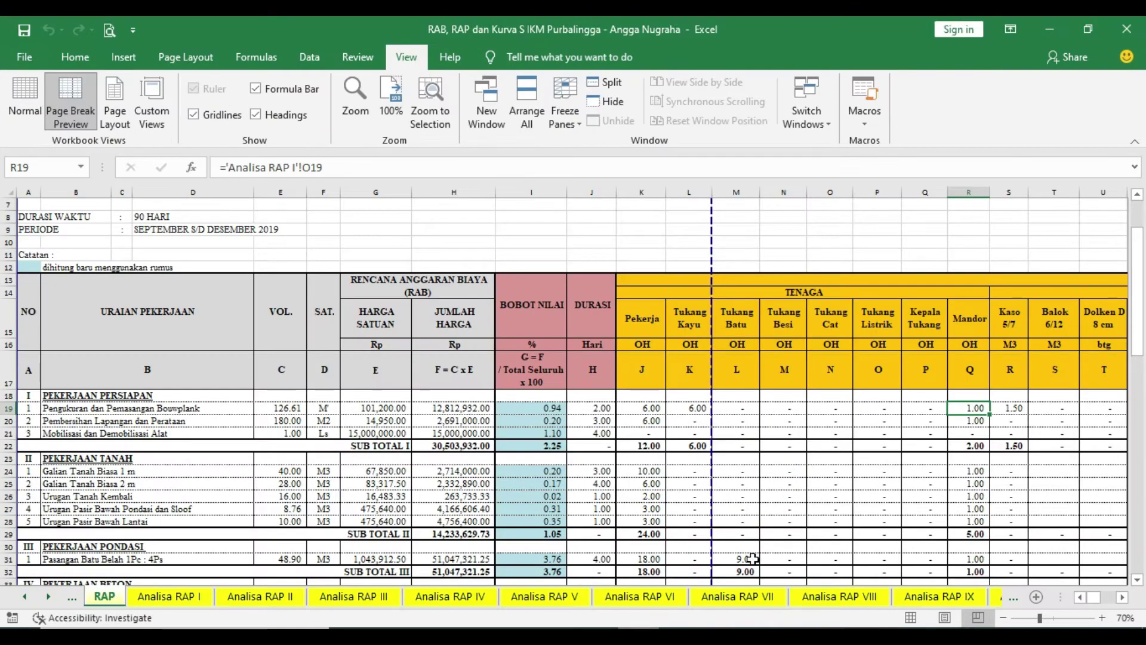
pyautogui.click(1122, 597)
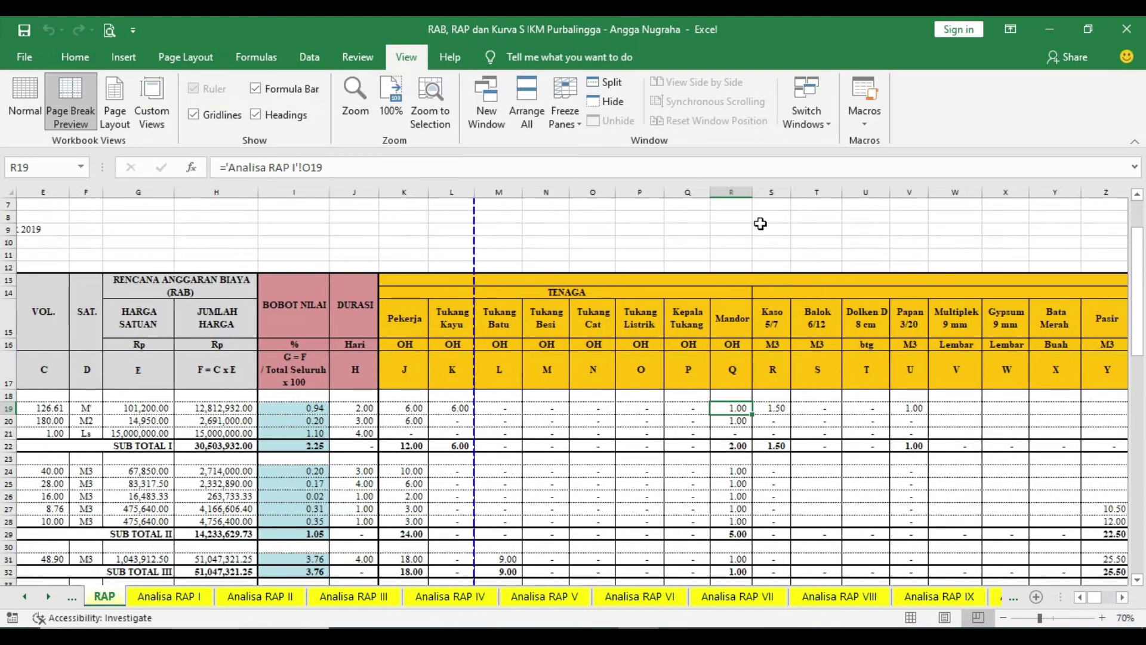
pyautogui.click(775, 190)
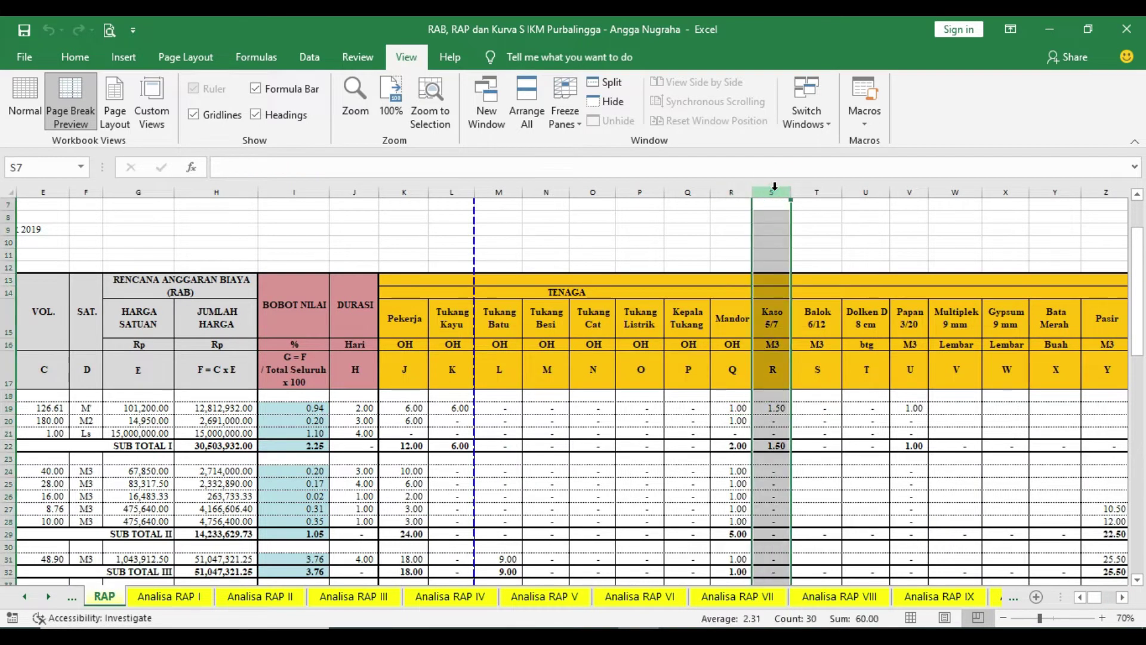
pyautogui.click(780, 405)
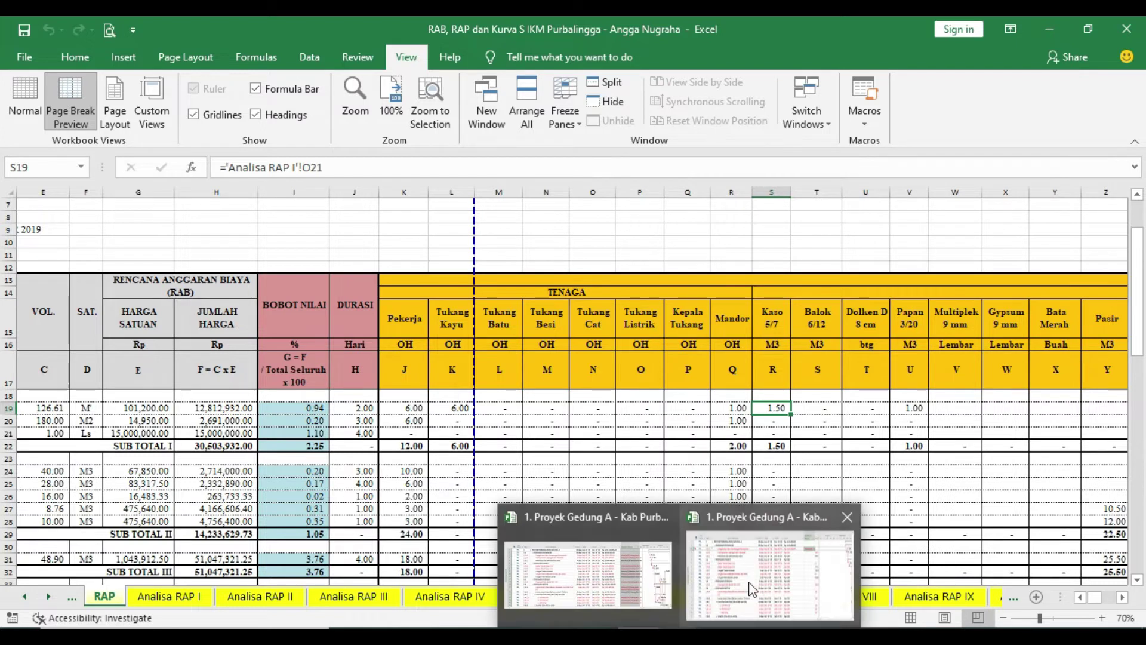
pyautogui.click(749, 582)
# Assign 1.5 units of Kaso 5/7 to the Pengukuran dan Pemasangan Bouwplank task.
pyautogui.click(1027, 512)
pyautogui.scroll(-5, 1027, 512)
pyautogui.click(1026, 365)
pyautogui.click(899, 440)
pyautogui.write('1')
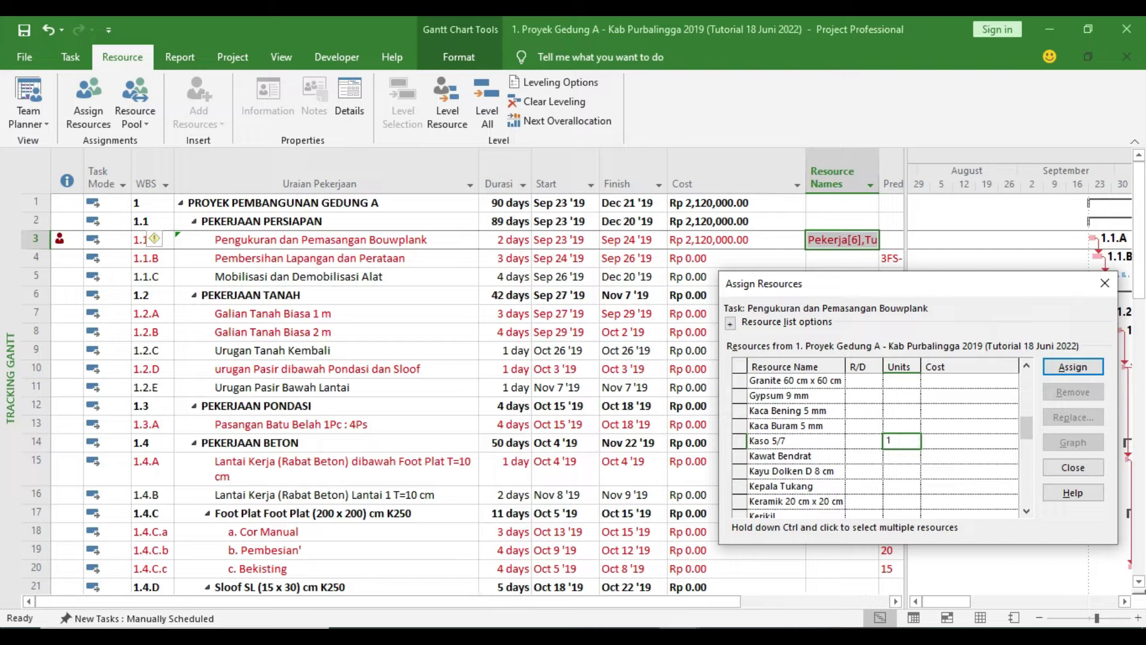
pyautogui.write('.5')
pyautogui.click(932, 472)
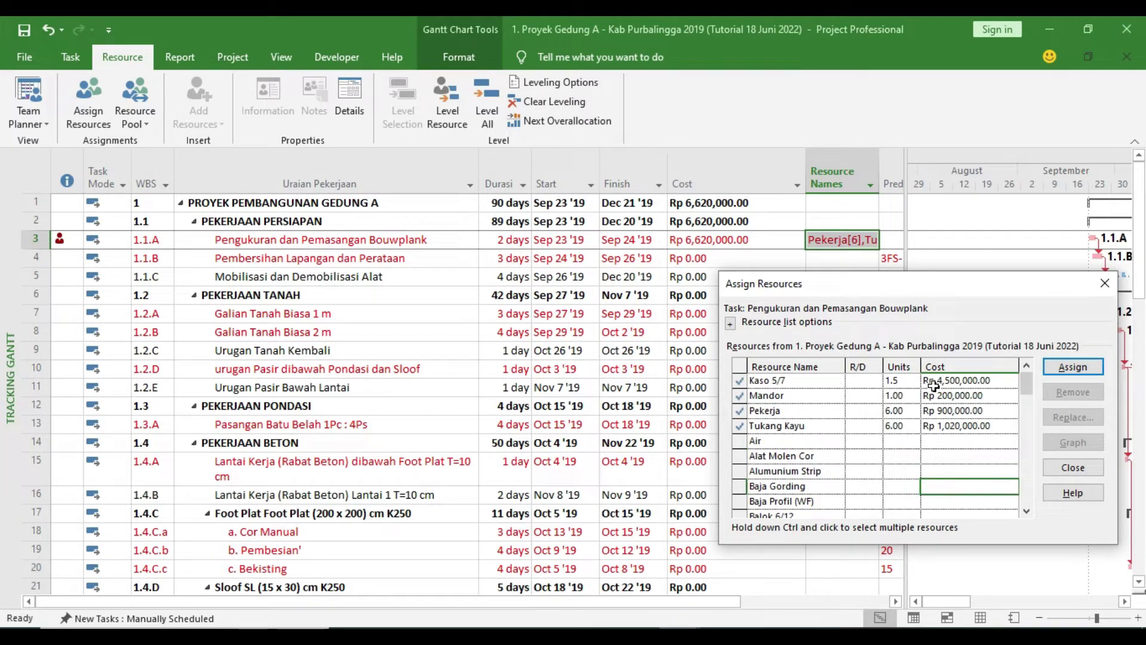
# Switch to the Excel RAP sheet, check the Papan 3/20 column for Bouwplank, and return to the project's Tracking Gantt.
pyautogui.click(698, 625)
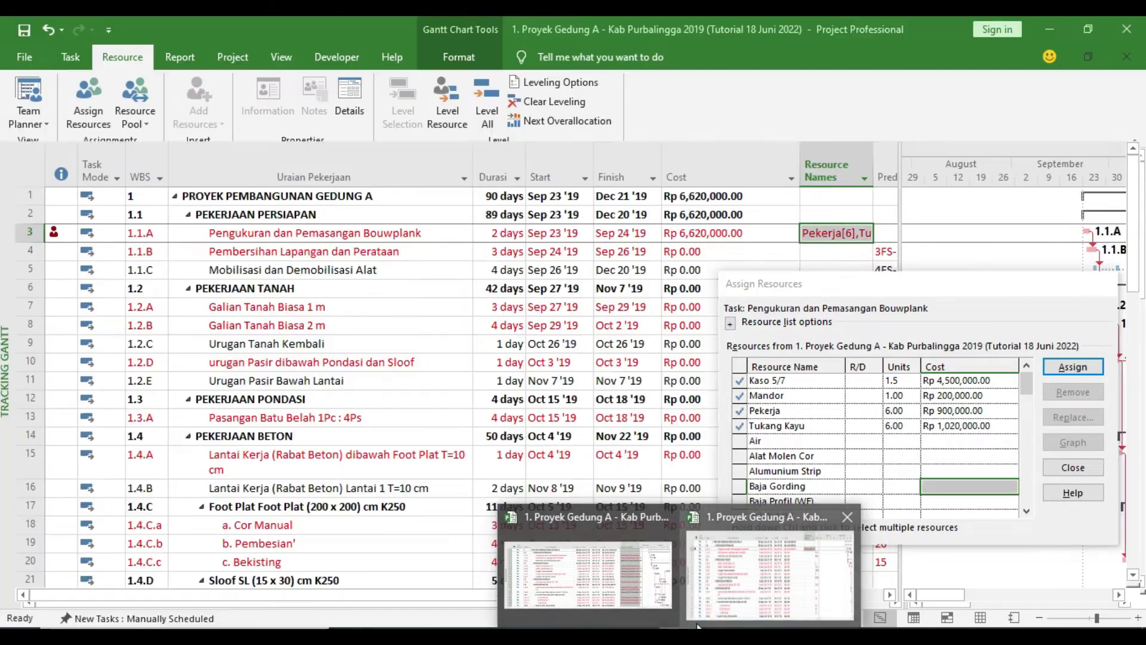
pyautogui.click(704, 636)
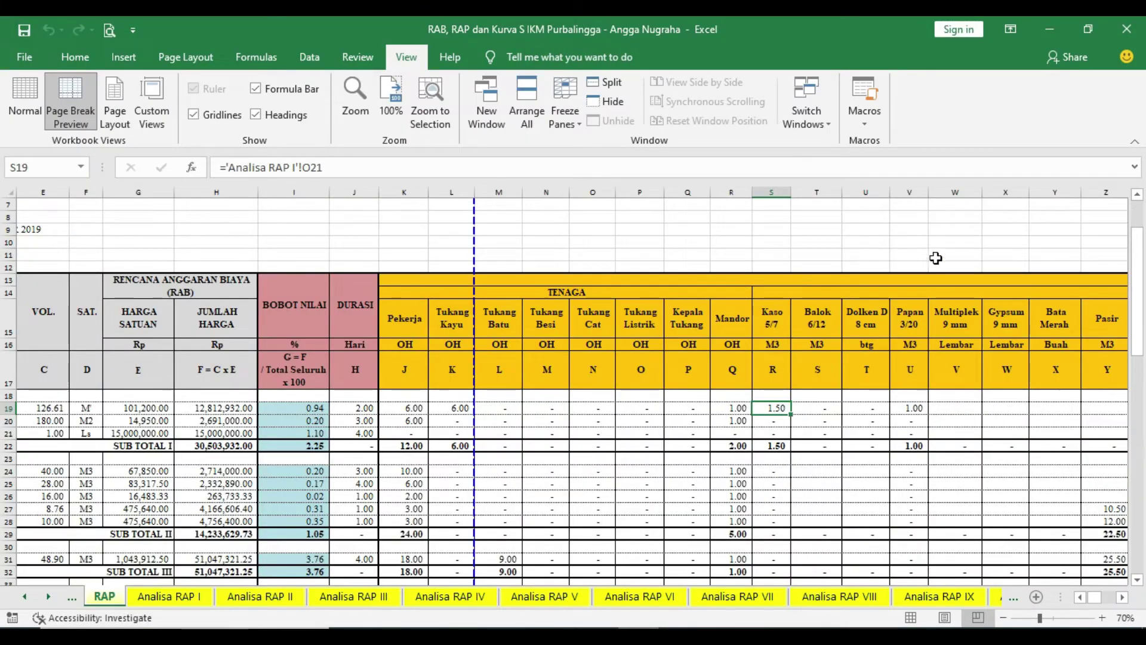
pyautogui.click(909, 192)
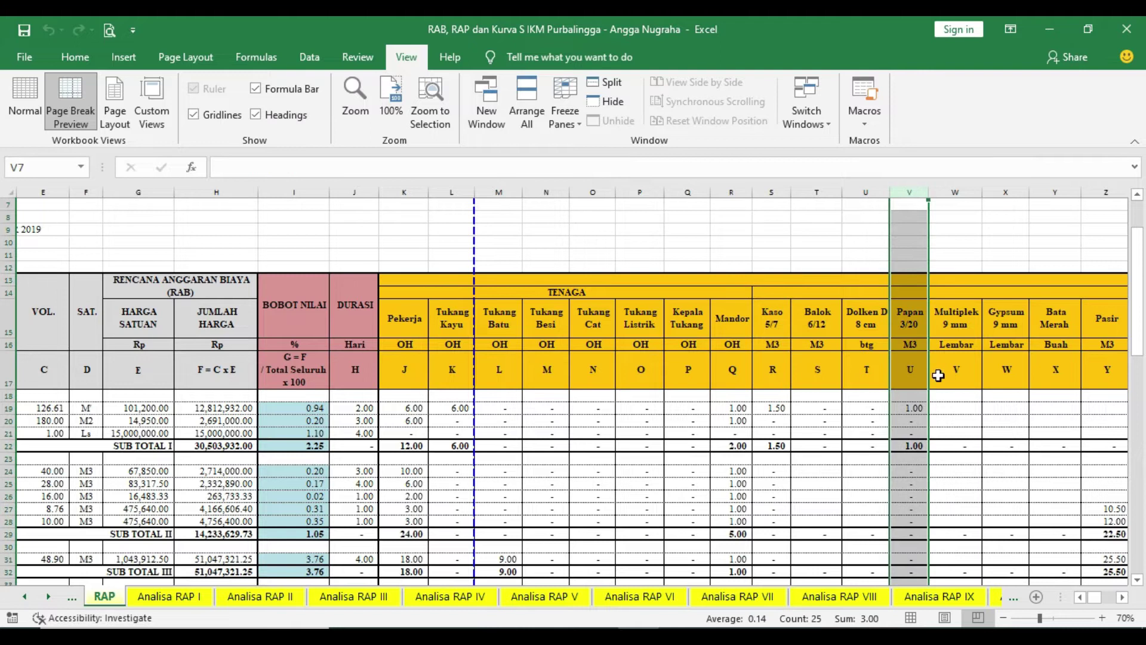
pyautogui.moveTo(681, 637)
pyautogui.click(756, 612)
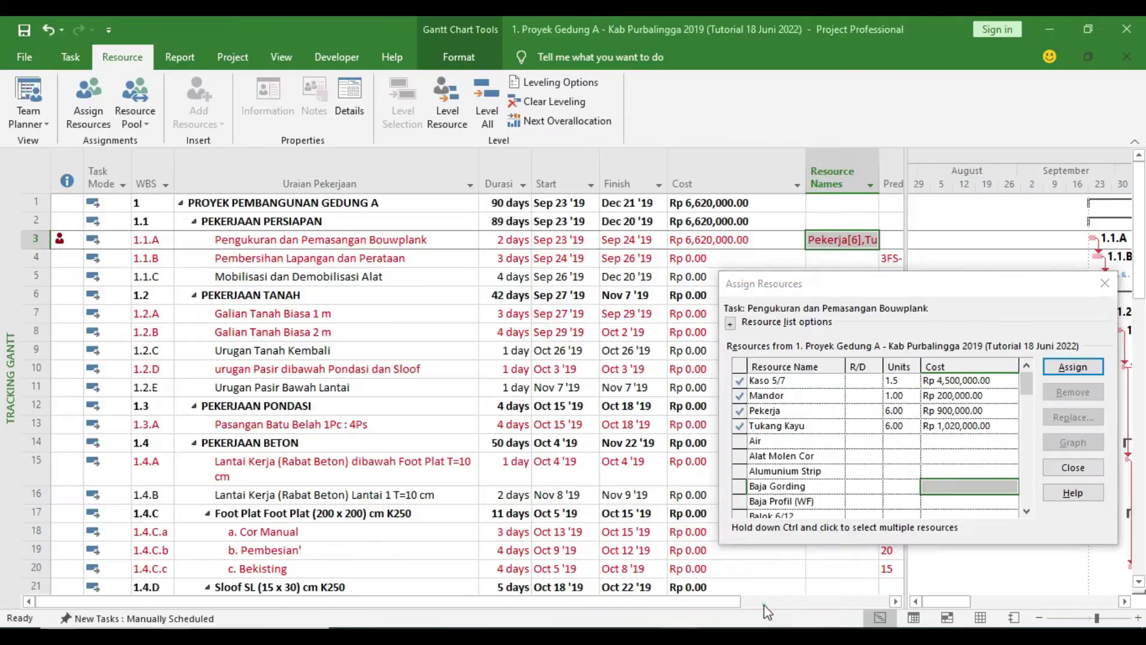
# Assign 1 unit of Papan 3/20 to the Bouwplank task, rechecking its quantity in the Excel RAP sheet before entering it.
pyautogui.click(1033, 516)
pyautogui.scroll(-7, 1033, 517)
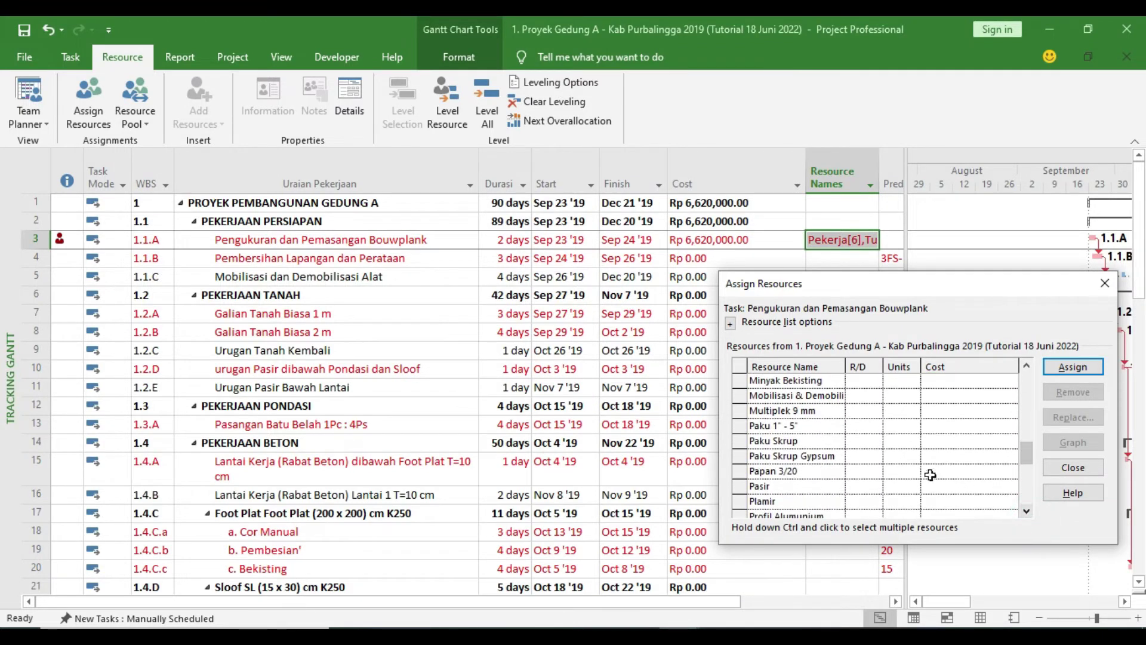
pyautogui.click(901, 471)
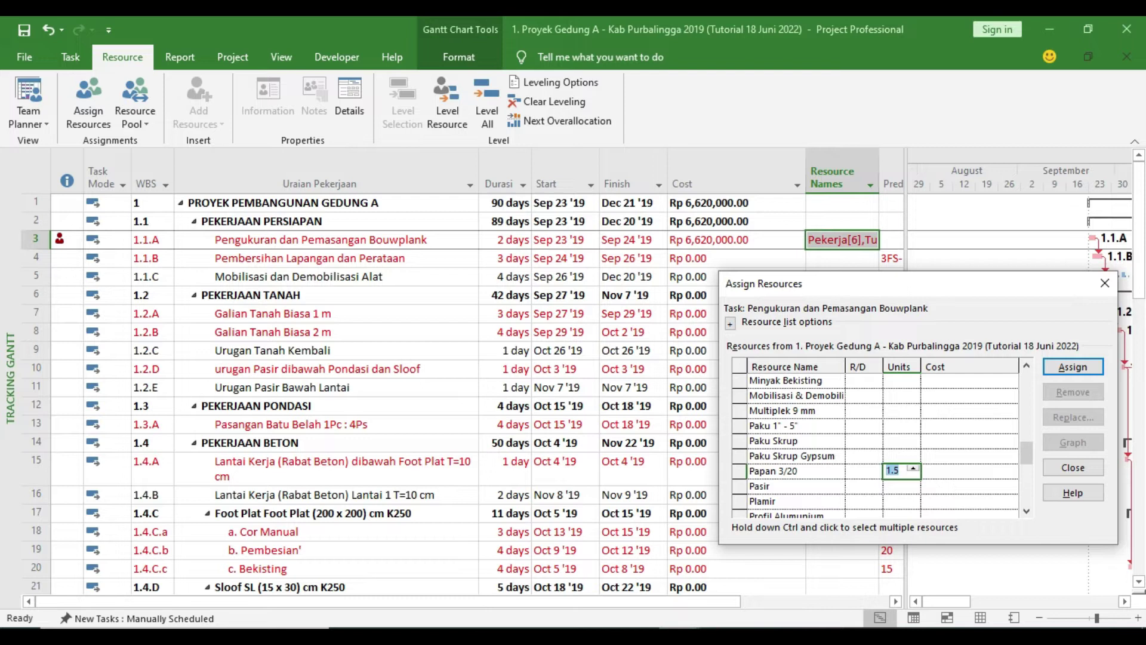
pyautogui.hotkey('alt', 'Tab')
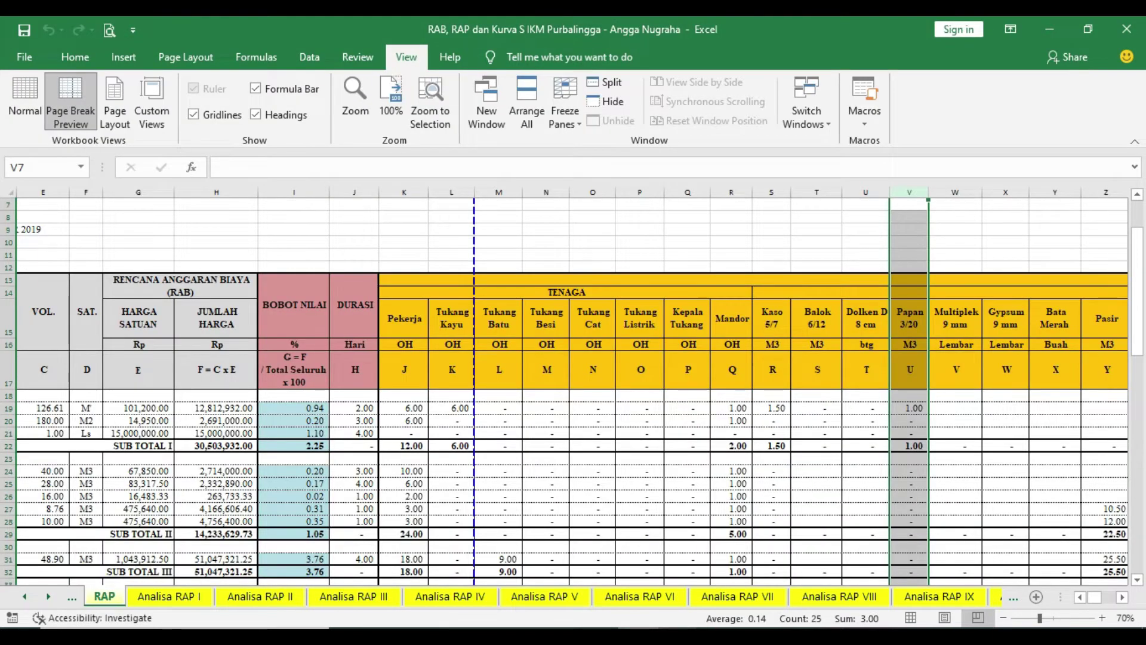
pyautogui.click(729, 606)
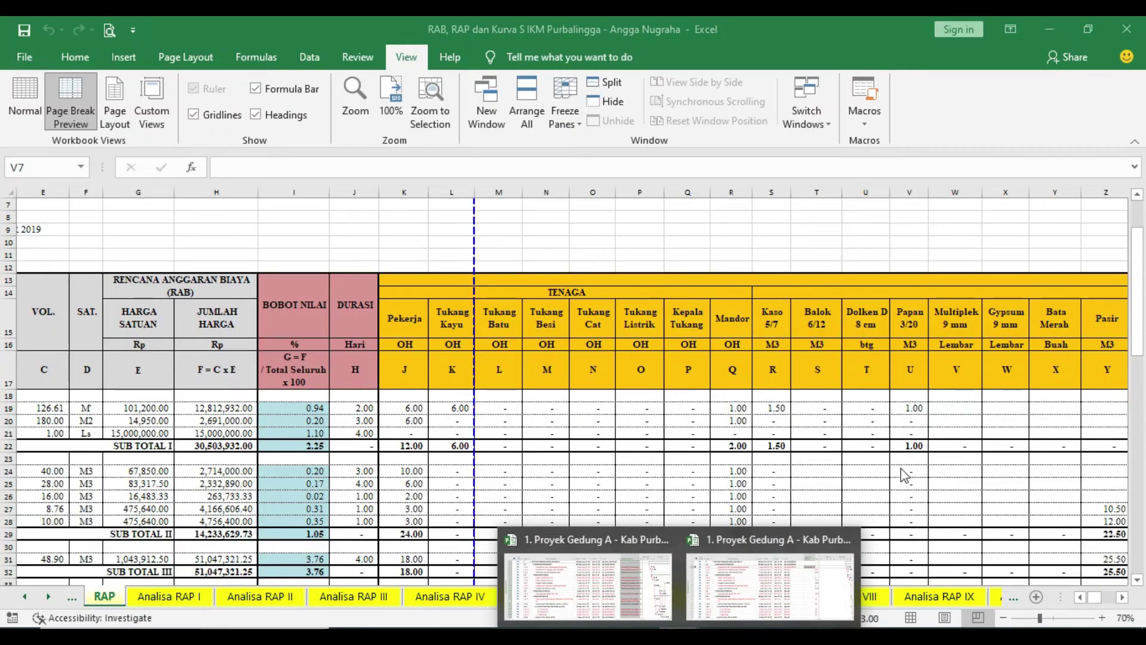
pyautogui.click(818, 580)
pyautogui.click(903, 471)
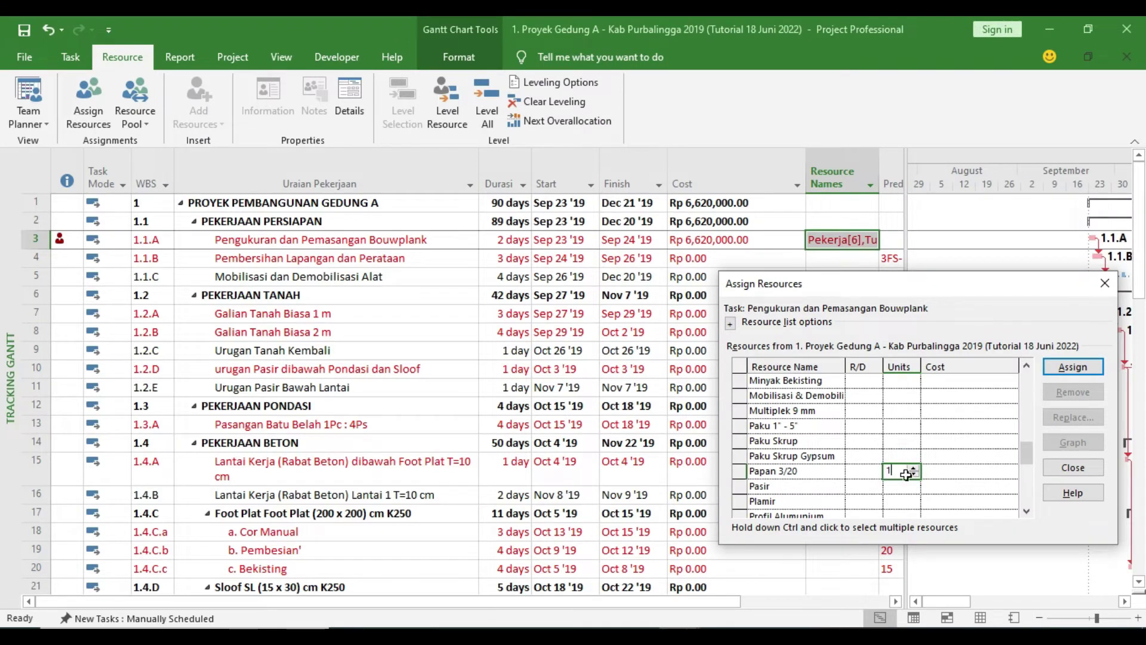
pyautogui.click(937, 486)
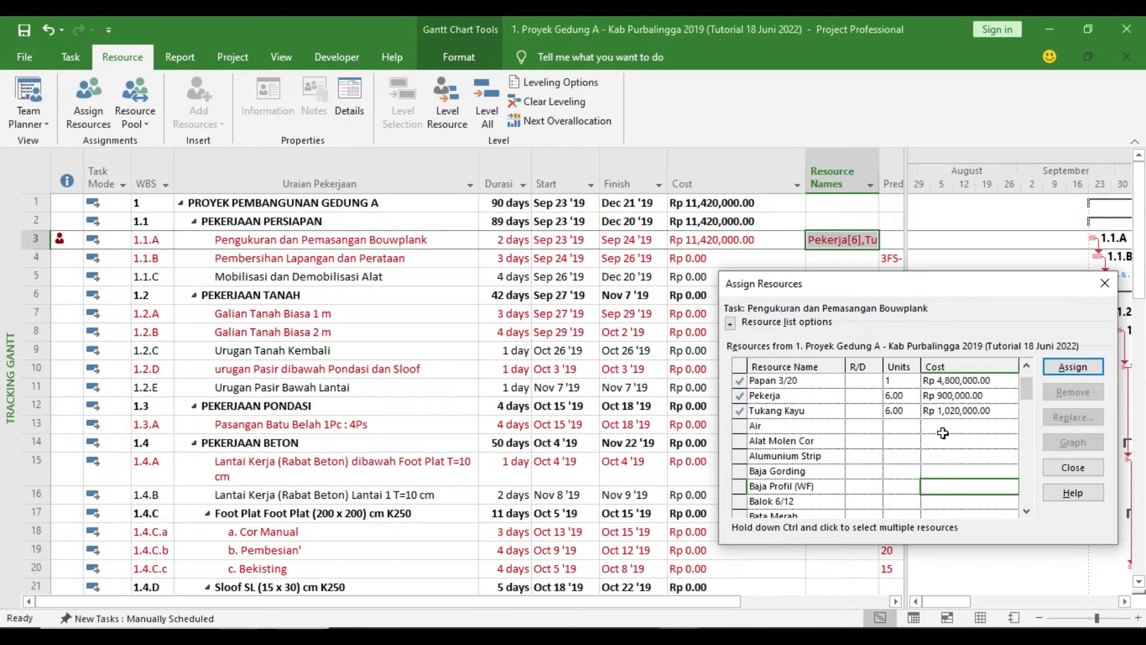
pyautogui.click(1026, 365)
pyautogui.click(1027, 363)
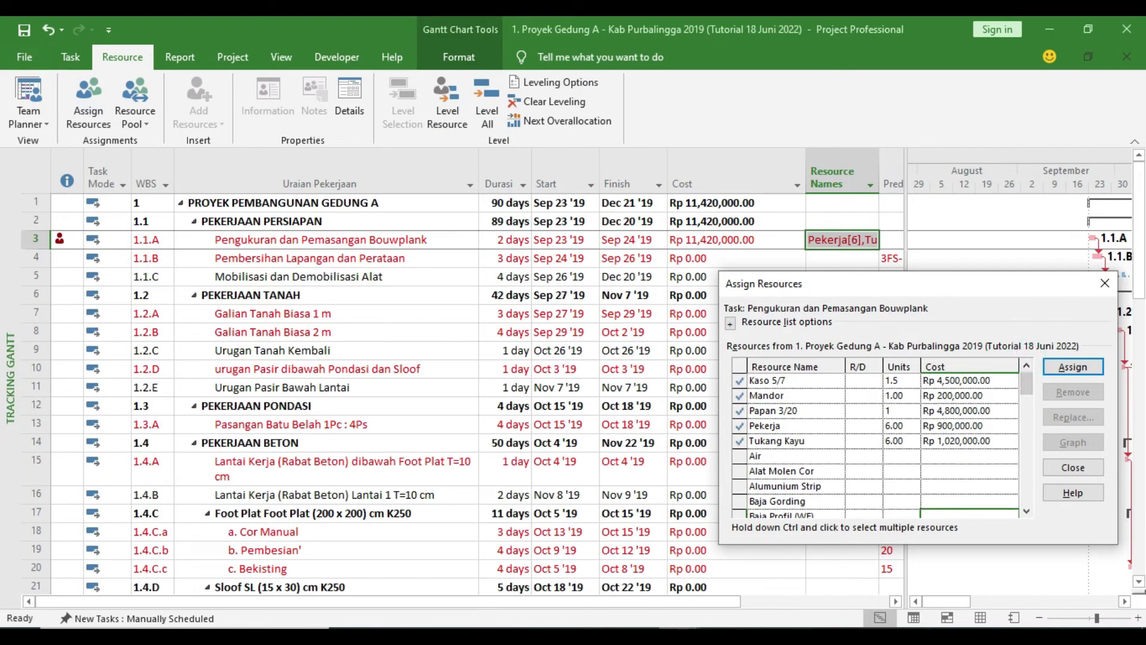
# Examine the Bouwplank row across the Excel RAP sheet for remaining material quantities such as Paku 1"-5", and return to Assign Resources.
pyautogui.hotkey('alt', 'Tab')
pyautogui.moveTo(1122, 598); pyautogui.dragTo(1085, 606)
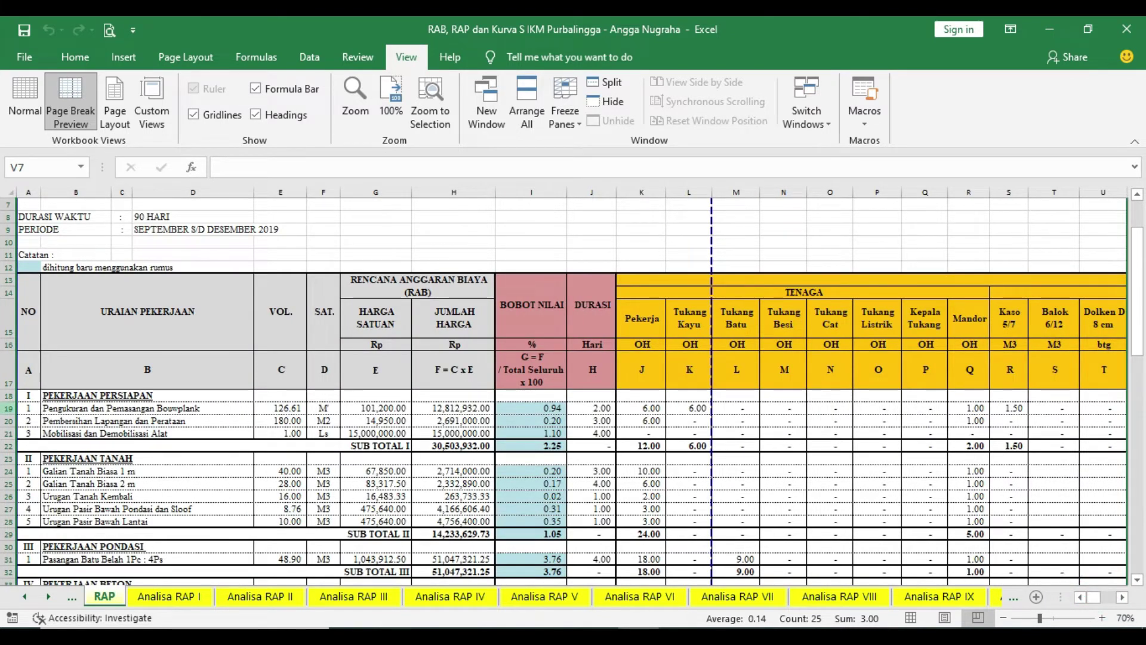
pyautogui.click(8, 408)
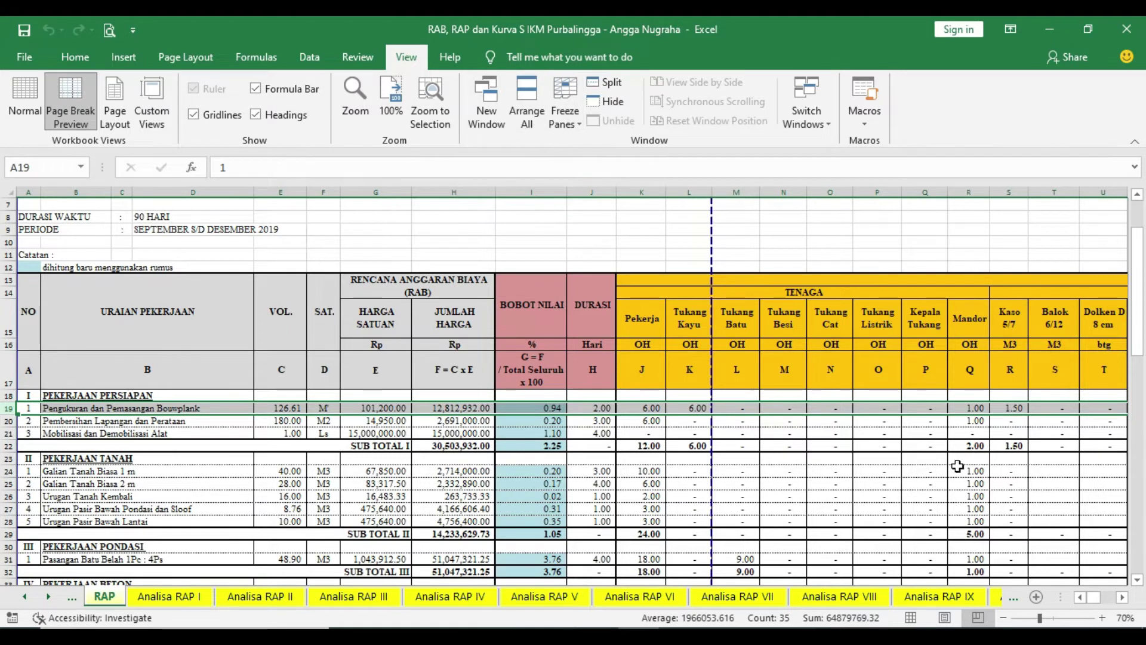
pyautogui.click(1124, 597)
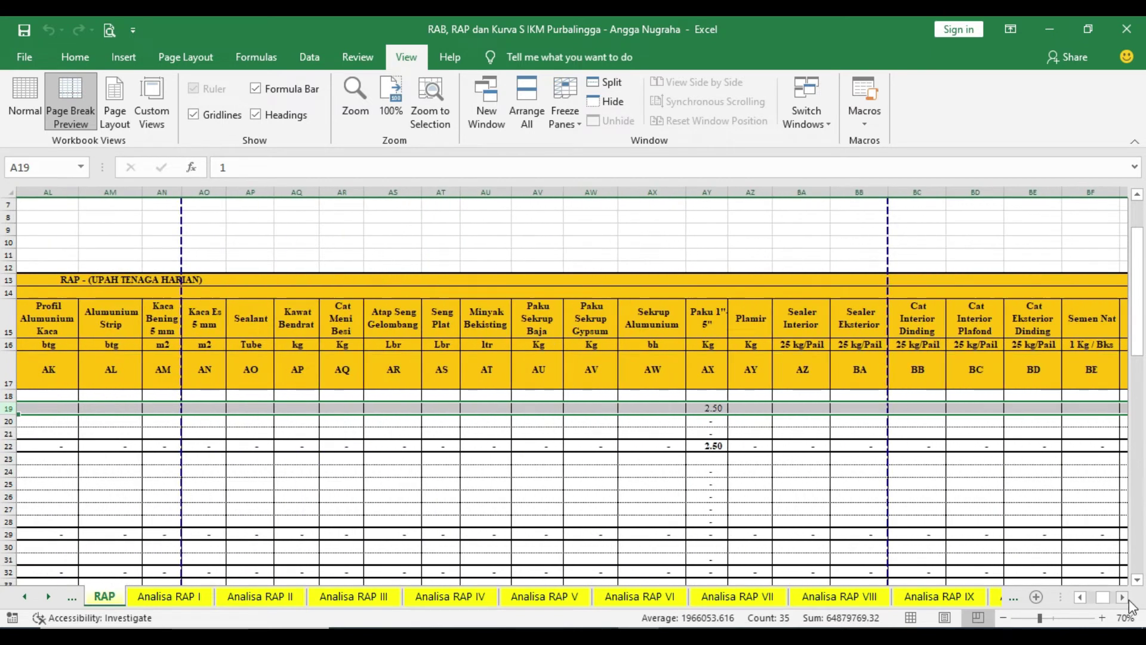
pyautogui.click(1123, 597)
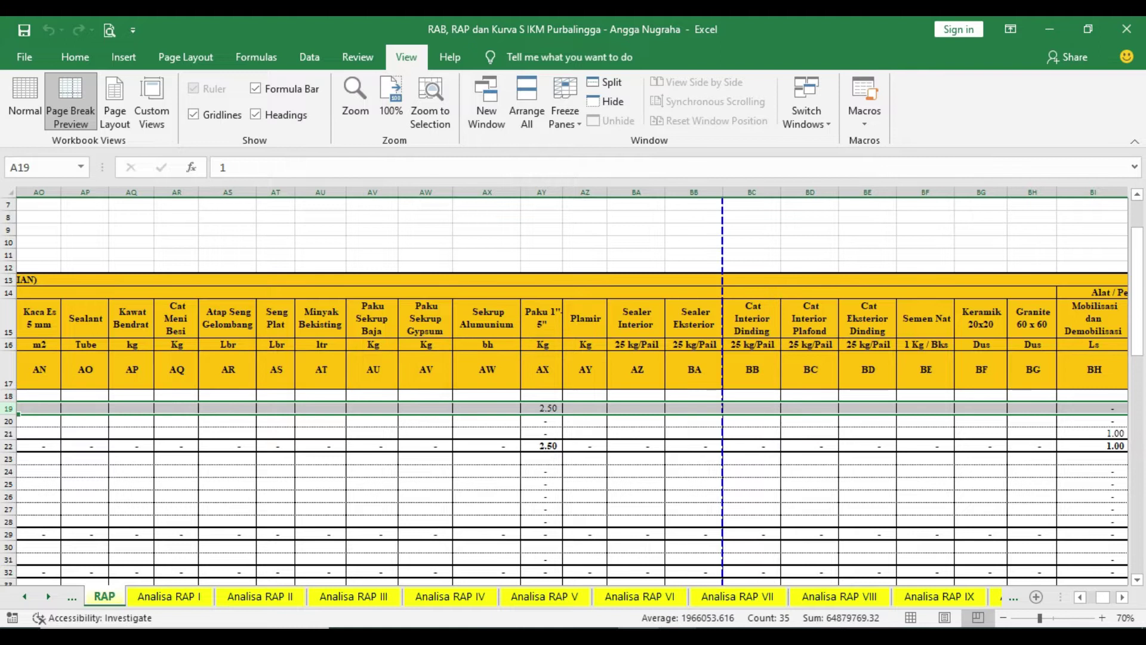
pyautogui.moveTo(680, 635)
pyautogui.click(730, 598)
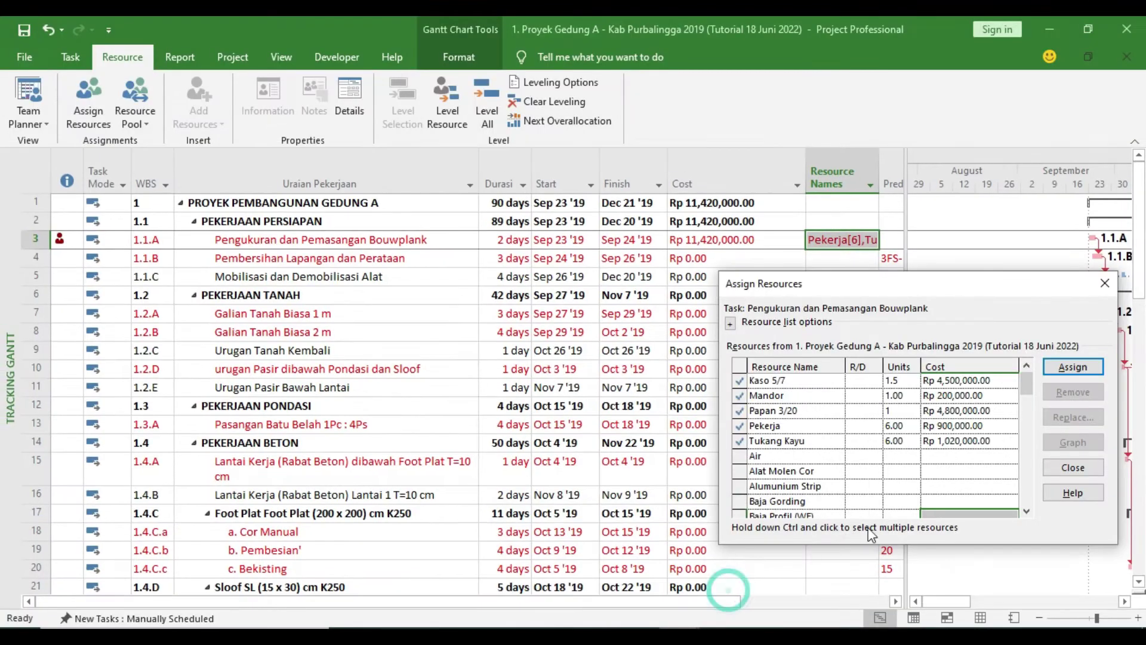
# Assign 2.5 units of Paku 1" - 5" to the Pengukuran dan Pemasangan Bouwplank task.
pyautogui.click(954, 466)
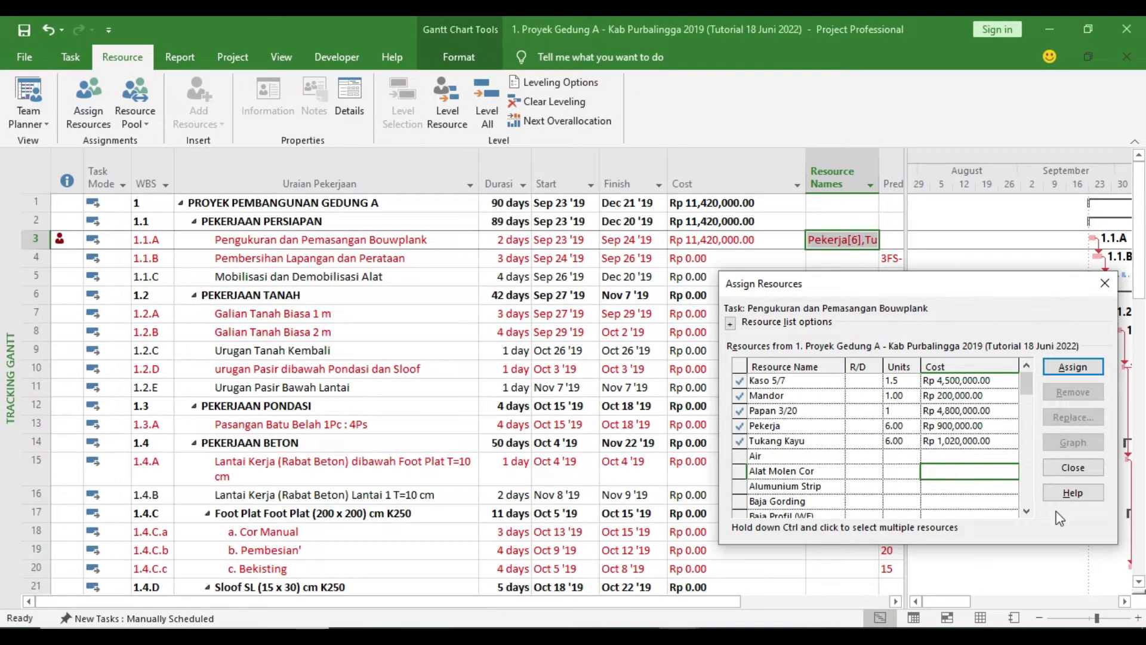
pyautogui.click(1027, 512)
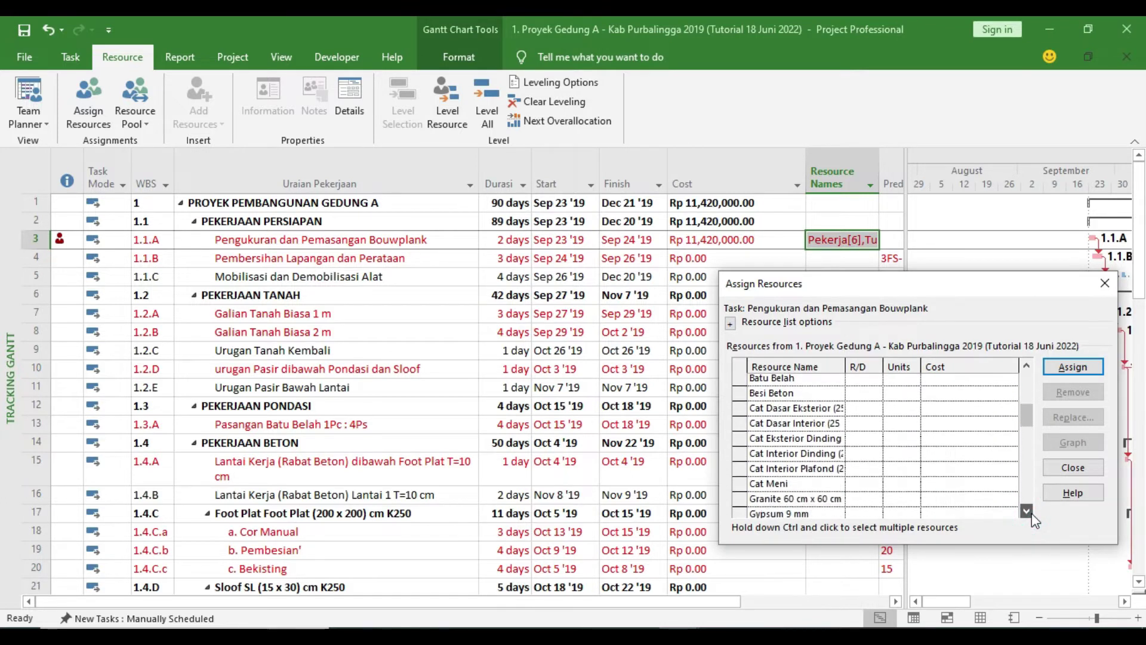
pyautogui.moveTo(1032, 513); pyautogui.dragTo(1032, 514)
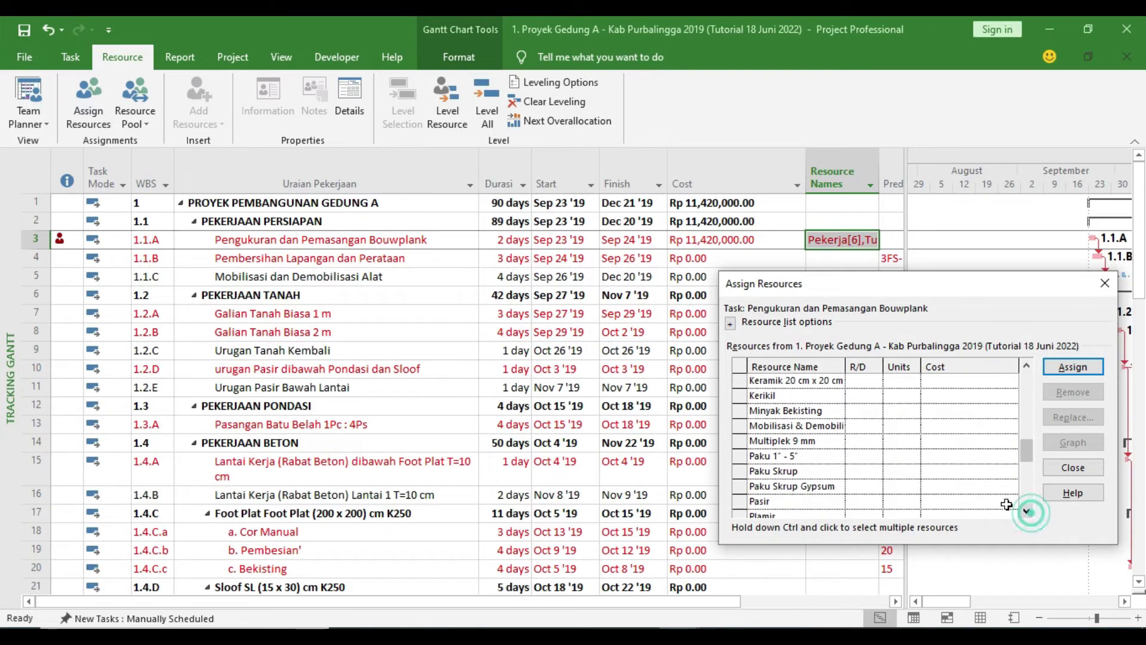
pyautogui.click(898, 457)
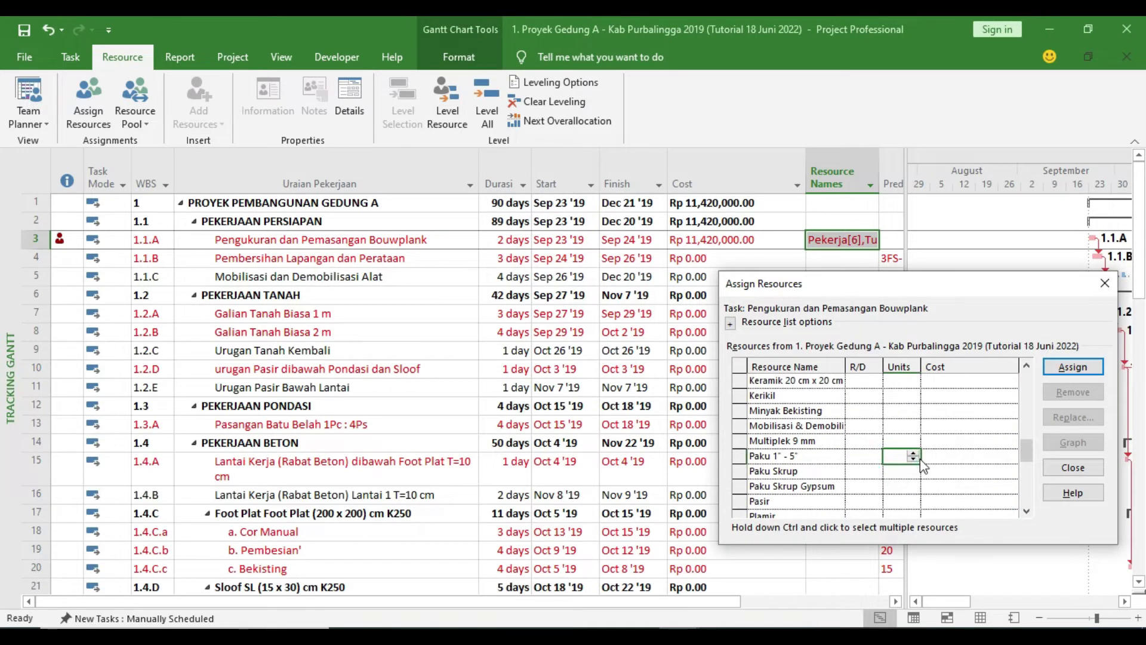
pyautogui.click(901, 488)
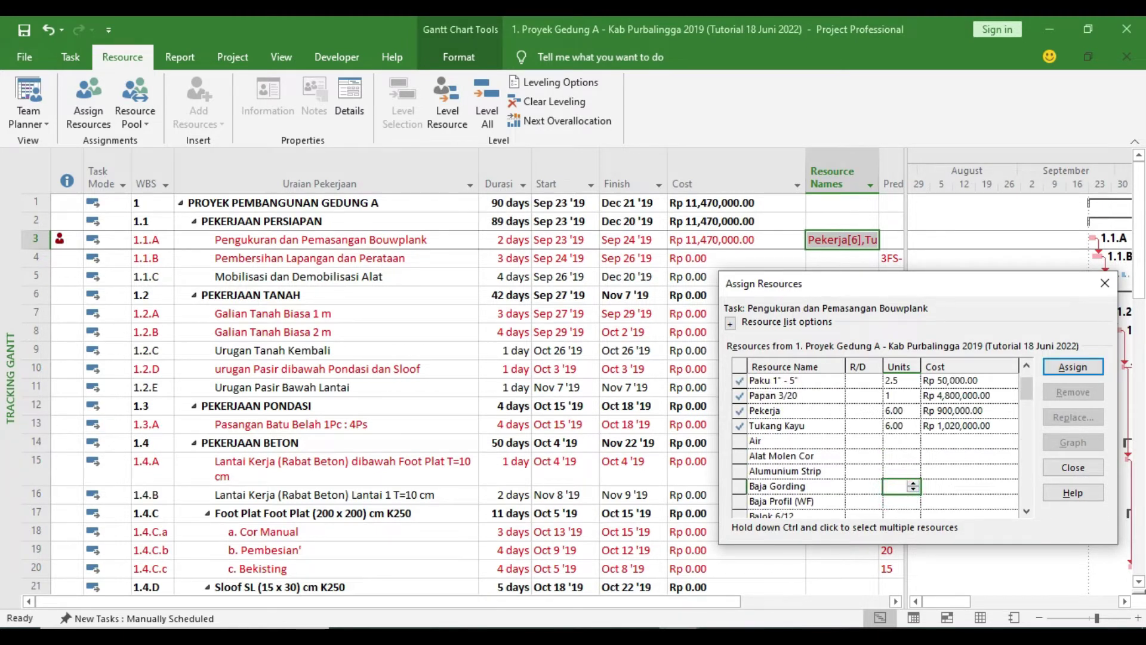
# Check Bouwplank's TOTAL RAP value in the Excel RAP sheet, and return to Project to compare it with the task's cost.
pyautogui.hotkey('alt', 'Tab')
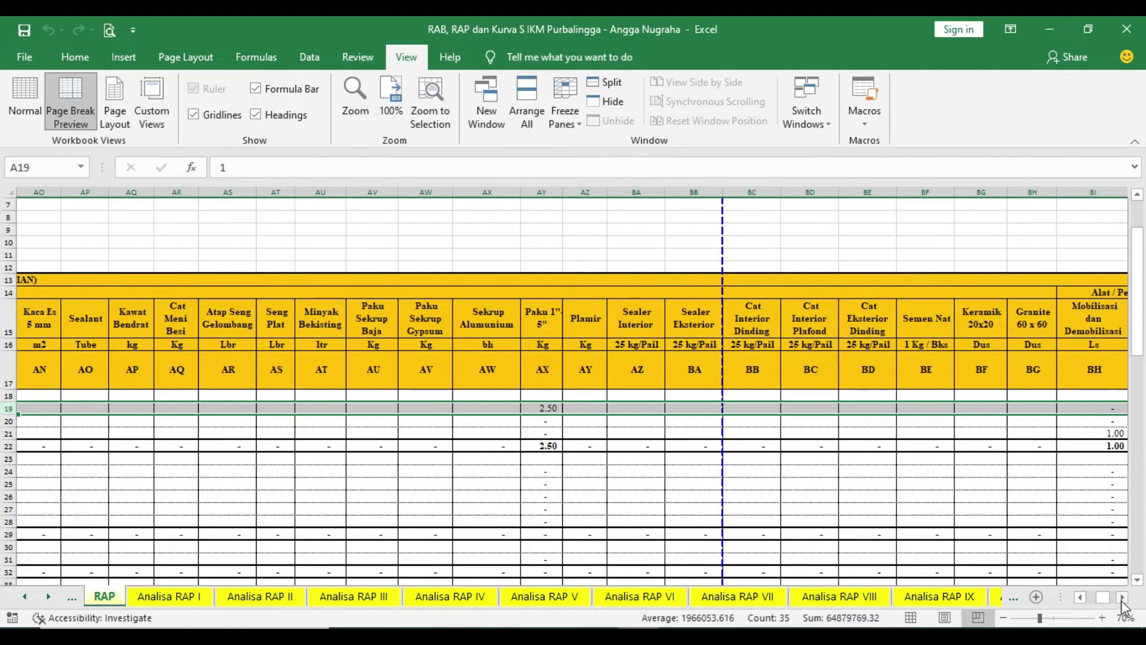
pyautogui.click(1122, 598)
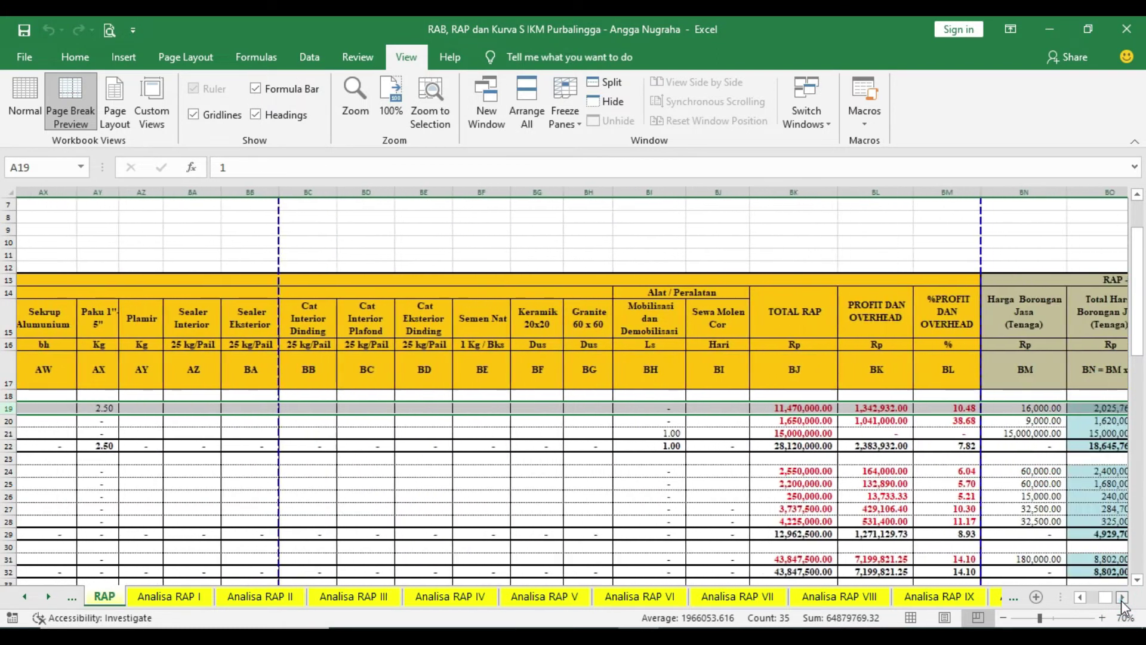
pyautogui.click(1122, 599)
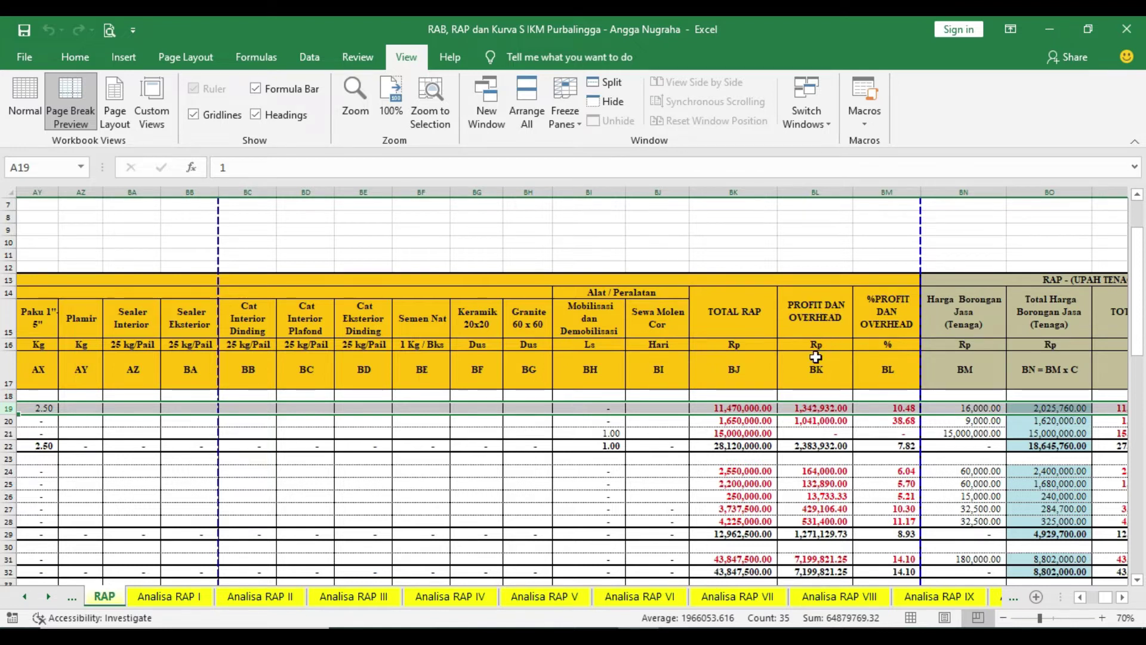
pyautogui.click(753, 409)
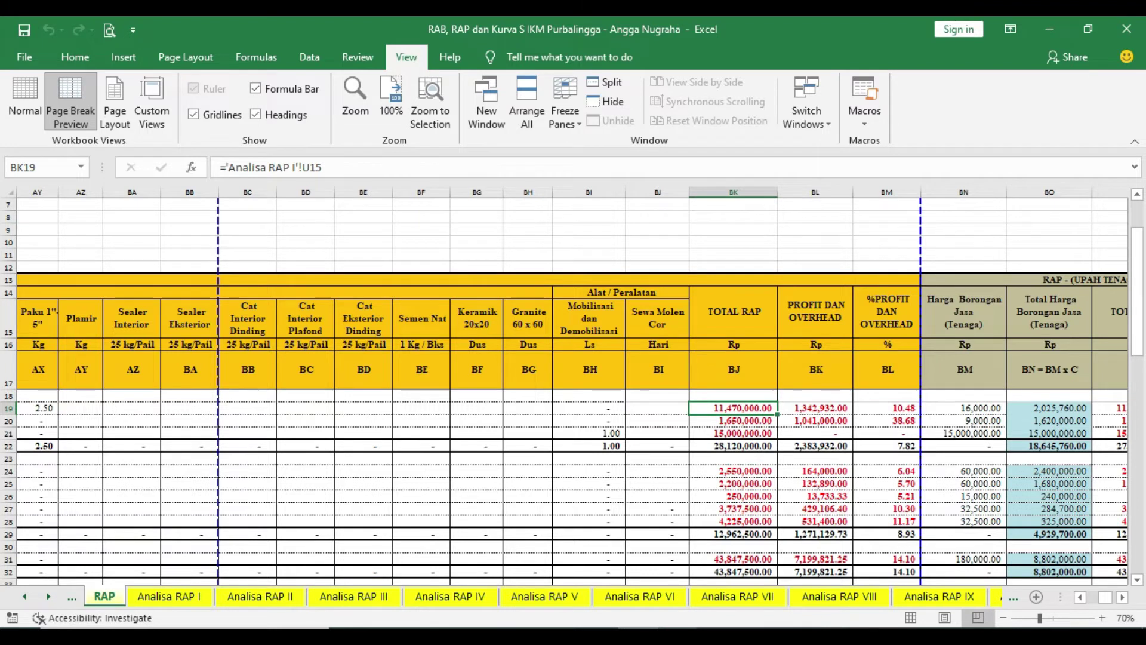
pyautogui.click(734, 599)
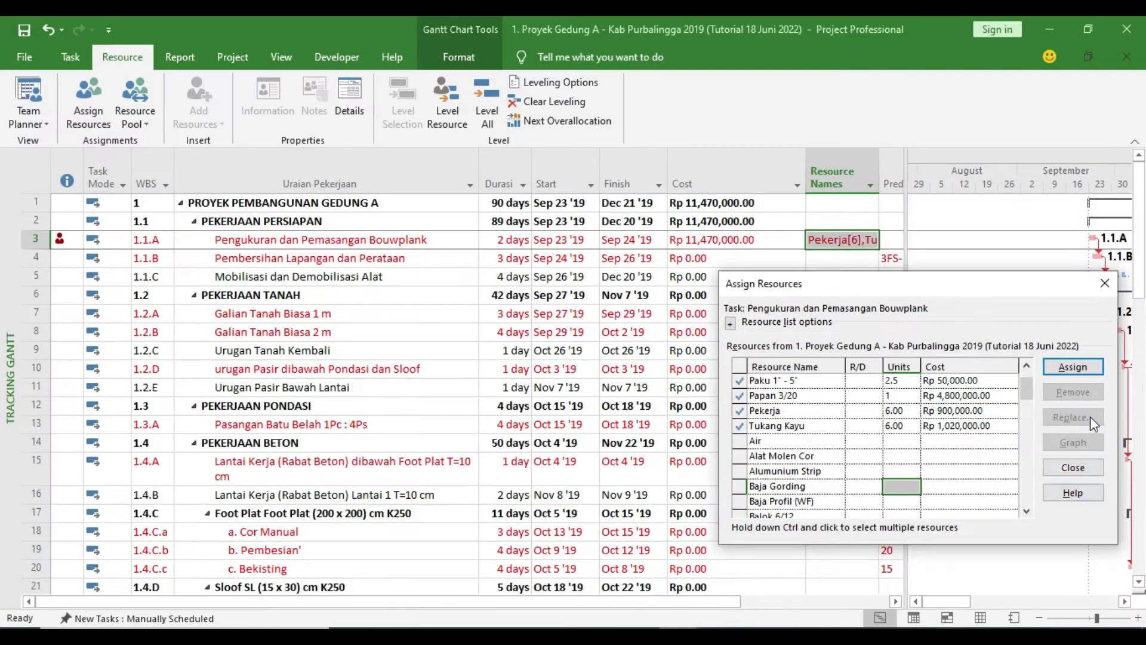
# Close Assign Resources, check Bouwplank's PROFIT DAN OVERHEAD value in the Excel RAP sheet, and return to Project.
pyautogui.click(1106, 285)
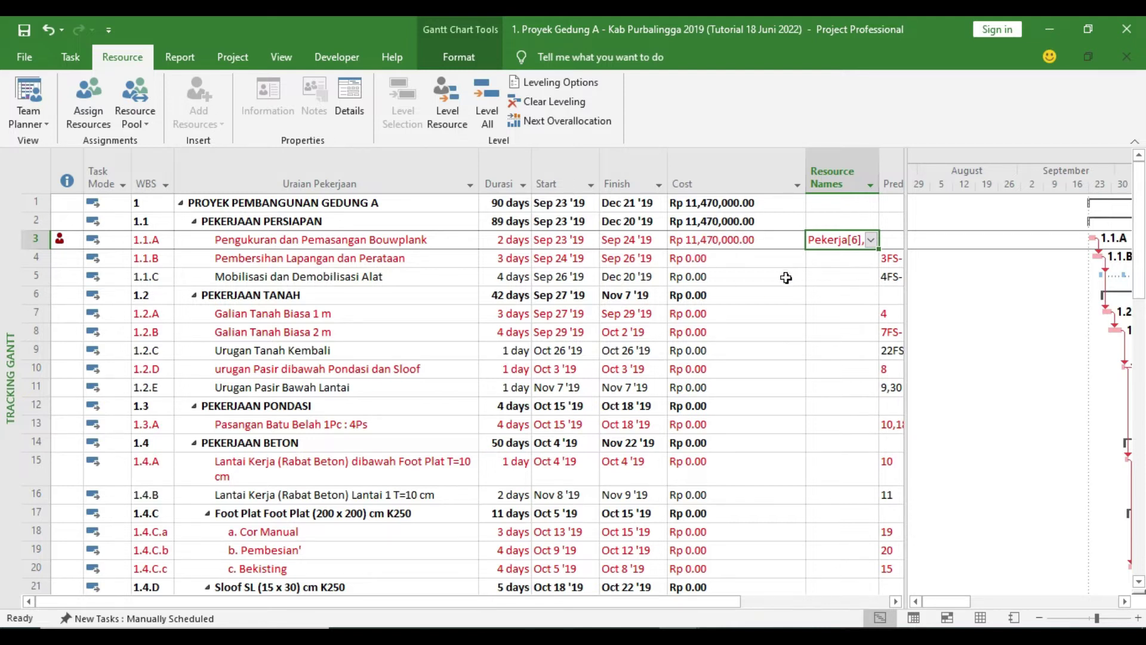
pyautogui.click(631, 637)
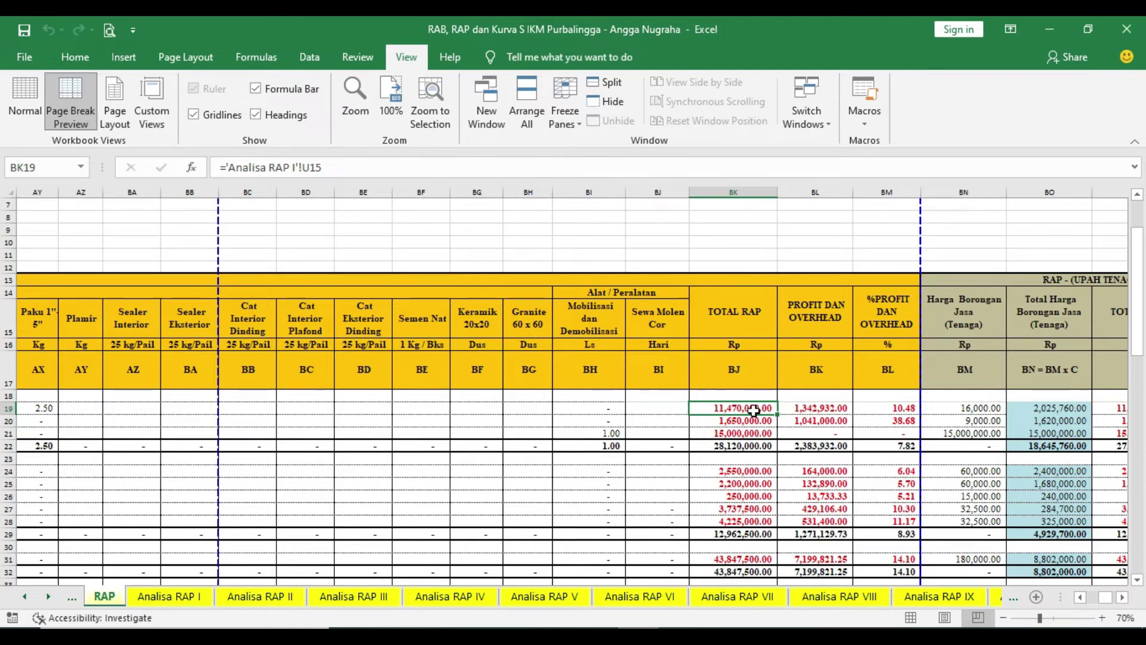
pyautogui.click(842, 408)
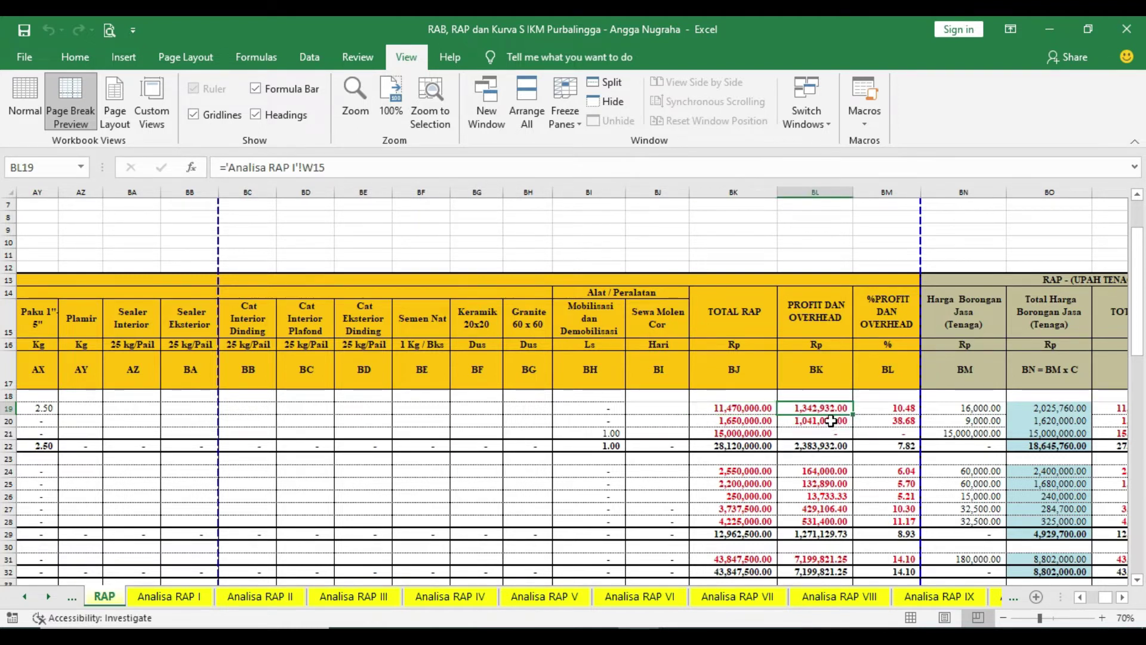
pyautogui.moveTo(770, 634)
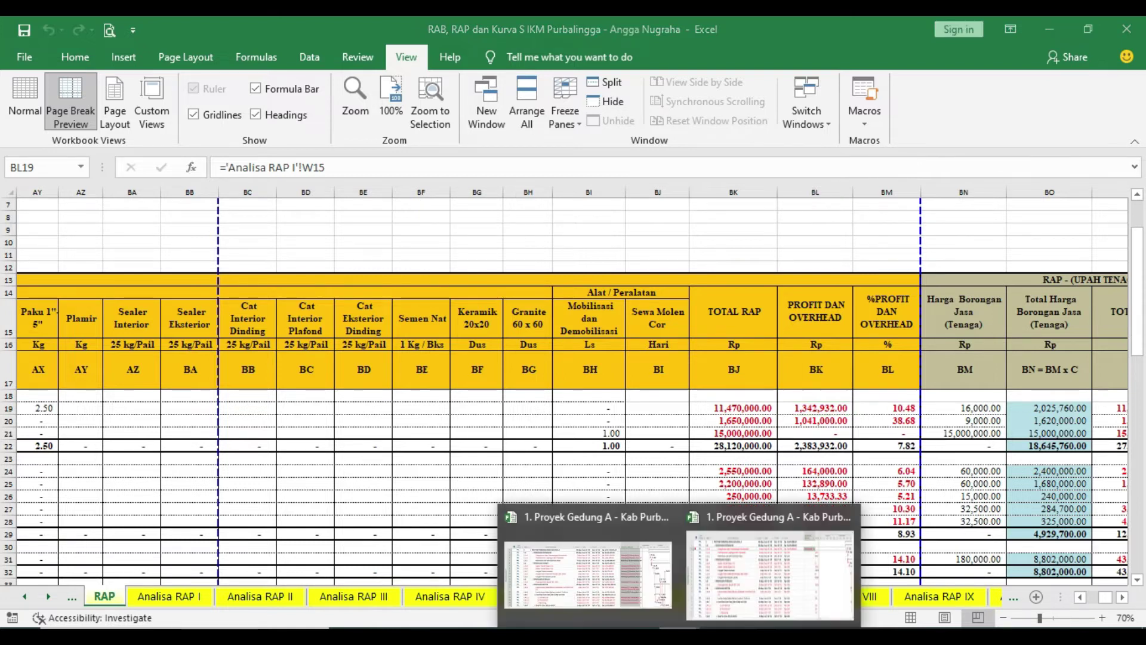
pyautogui.click(755, 592)
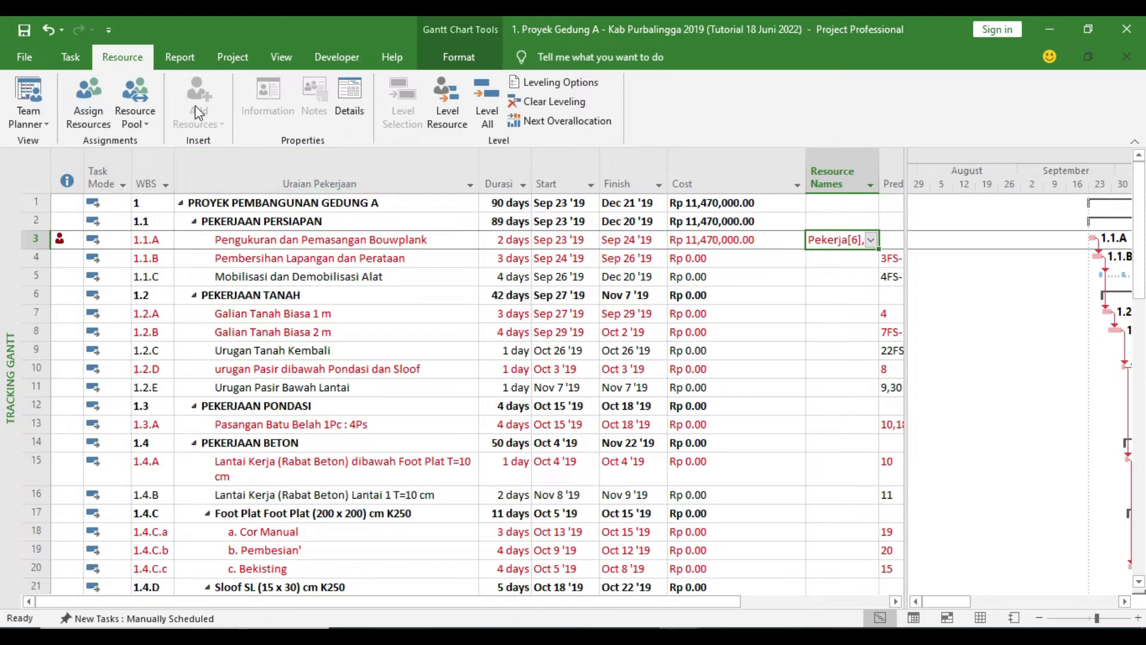
pyautogui.click(102, 103)
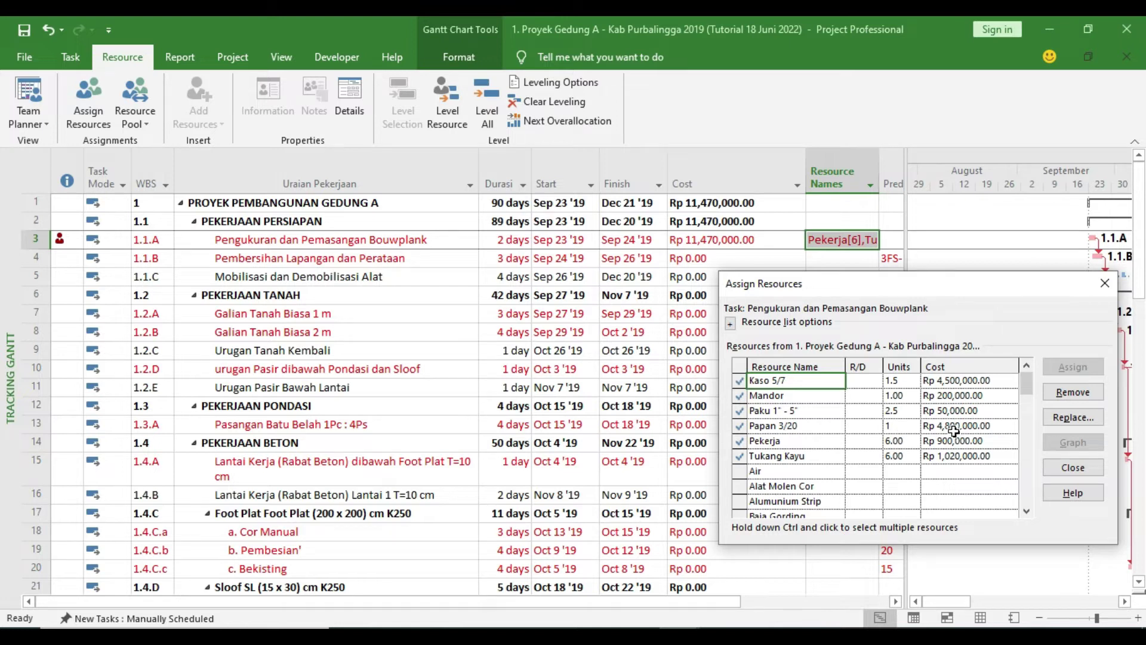
pyautogui.moveTo(1028, 391); pyautogui.dragTo(1028, 470)
pyautogui.click(906, 472)
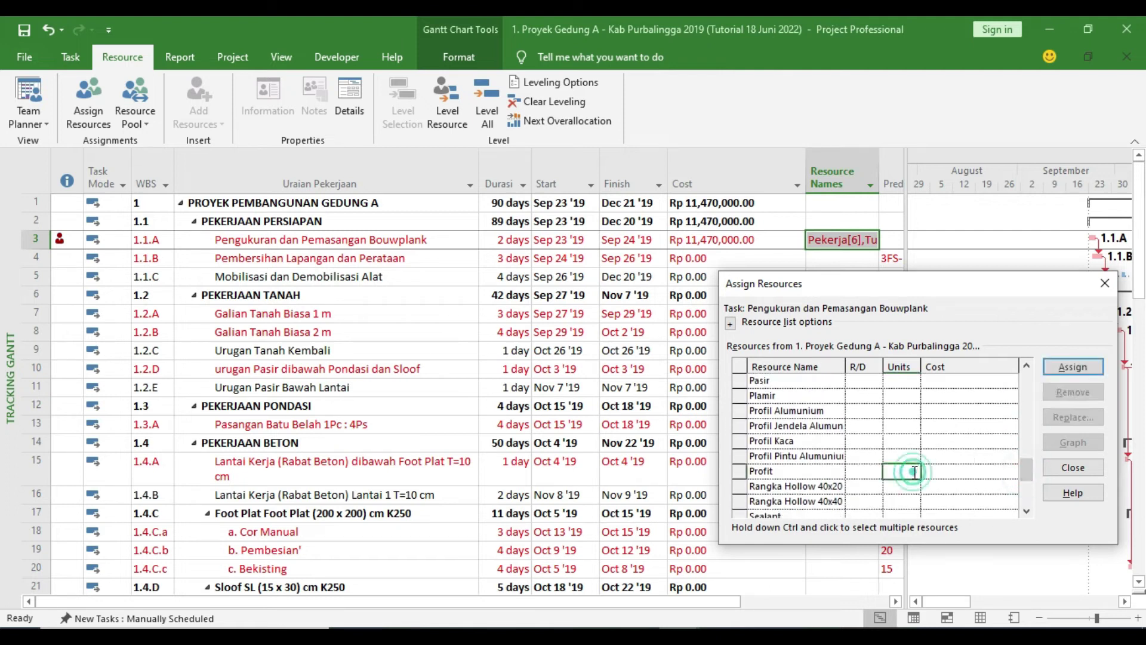
pyautogui.click(1105, 283)
# Examine the resource types in the Resource Sheet, including the Cost resources such as Profit, and return to the Tracking Gantt view.
pyautogui.click(982, 617)
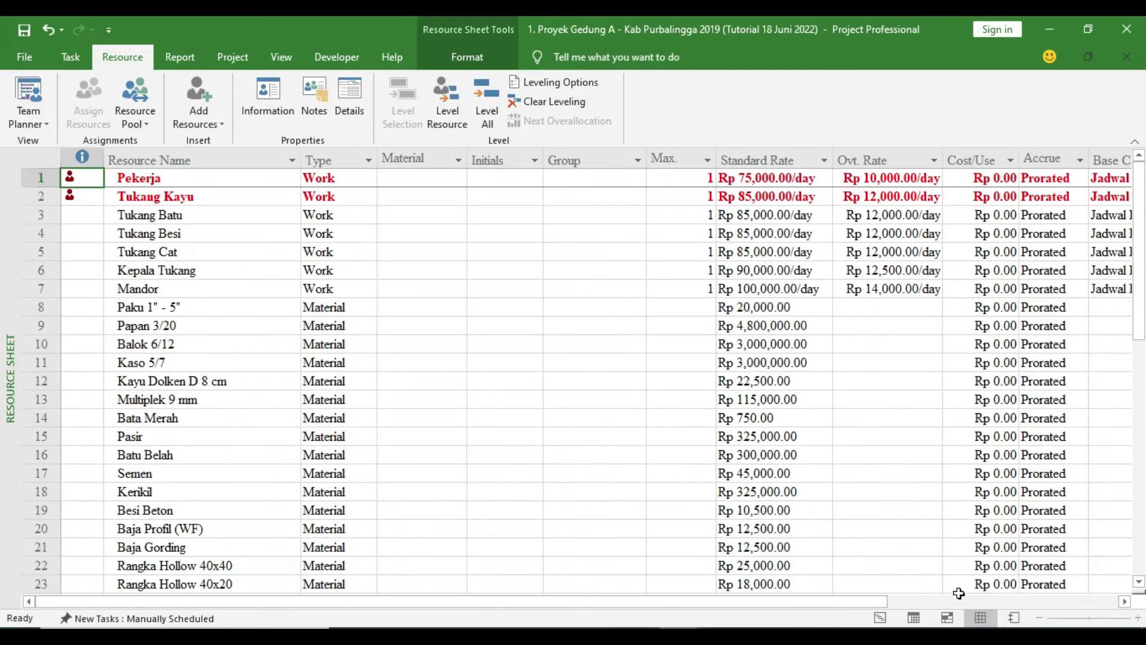
pyautogui.scroll(-17, 267, 409)
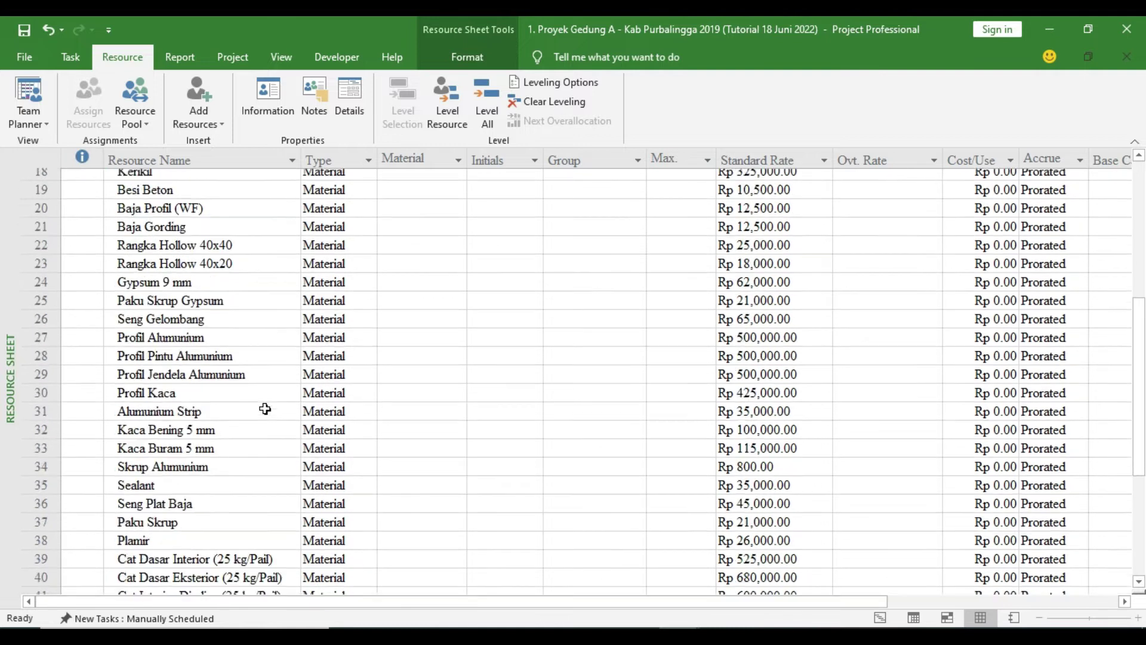
pyautogui.scroll(3, 265, 409)
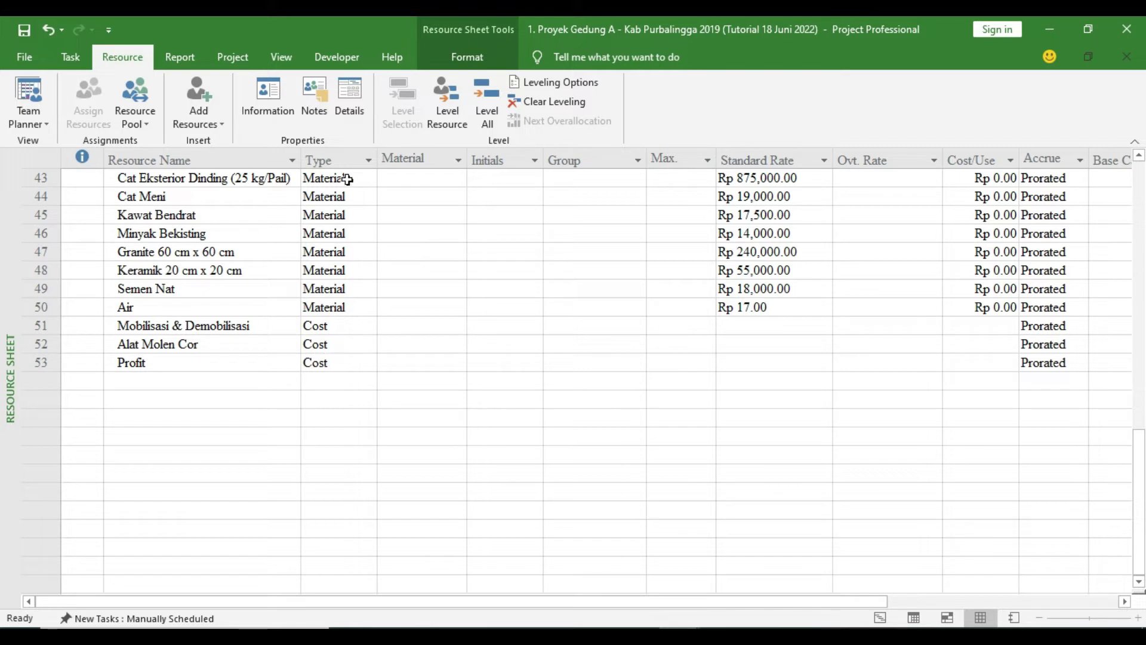
pyautogui.scroll(1, 462, 360)
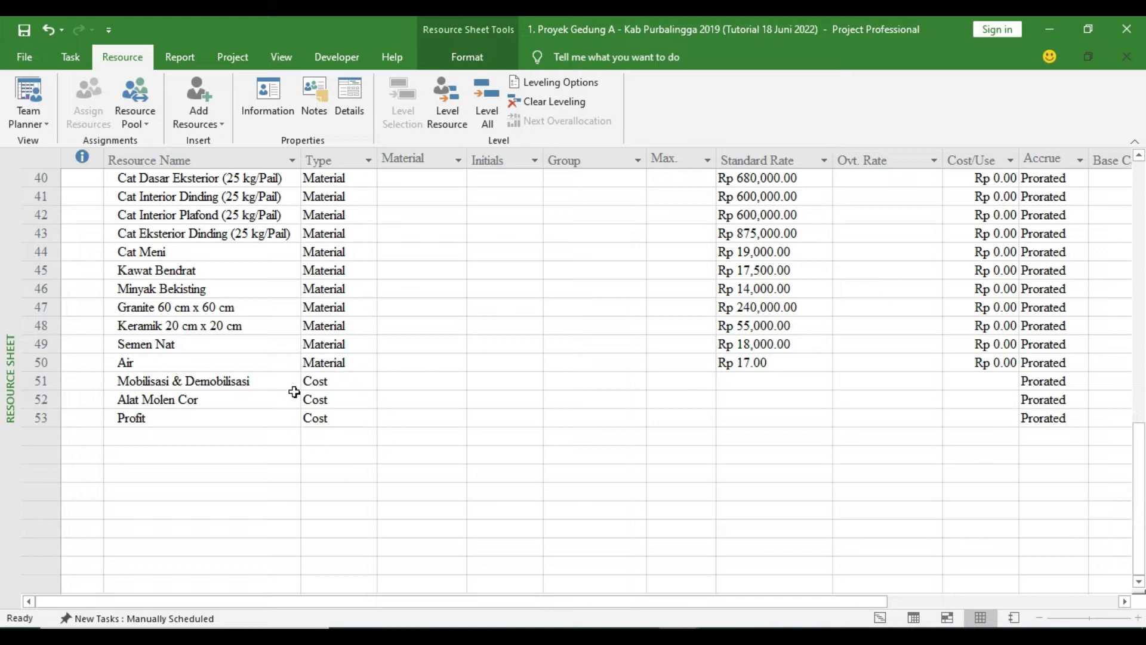
pyautogui.scroll(9, 548, 453)
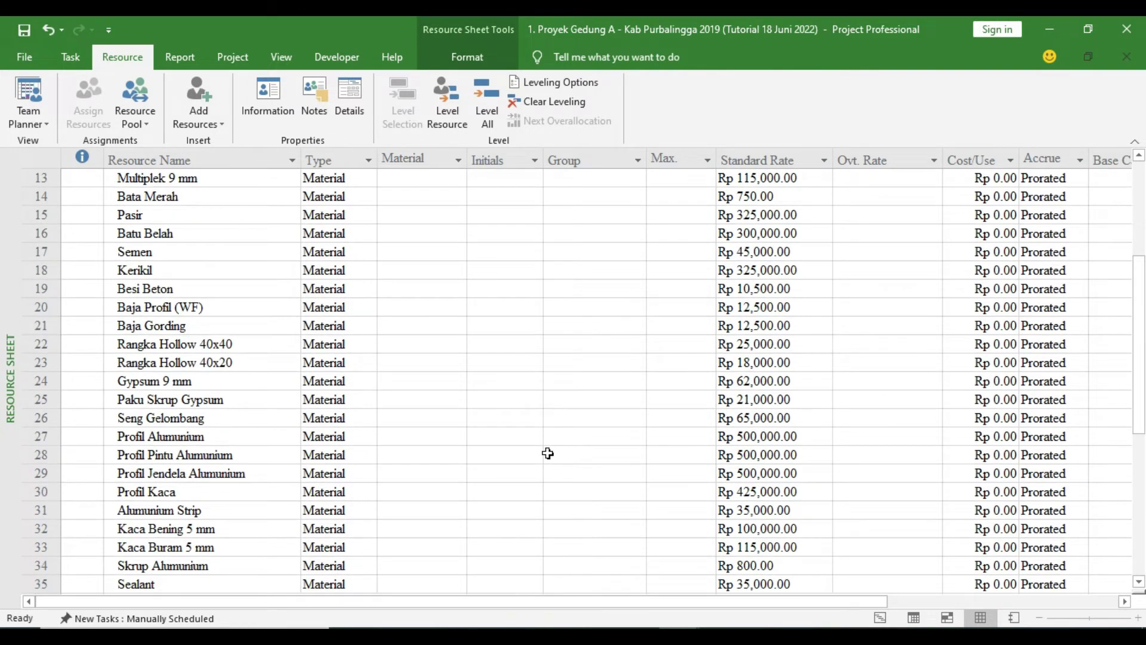
pyautogui.scroll(4, 567, 453)
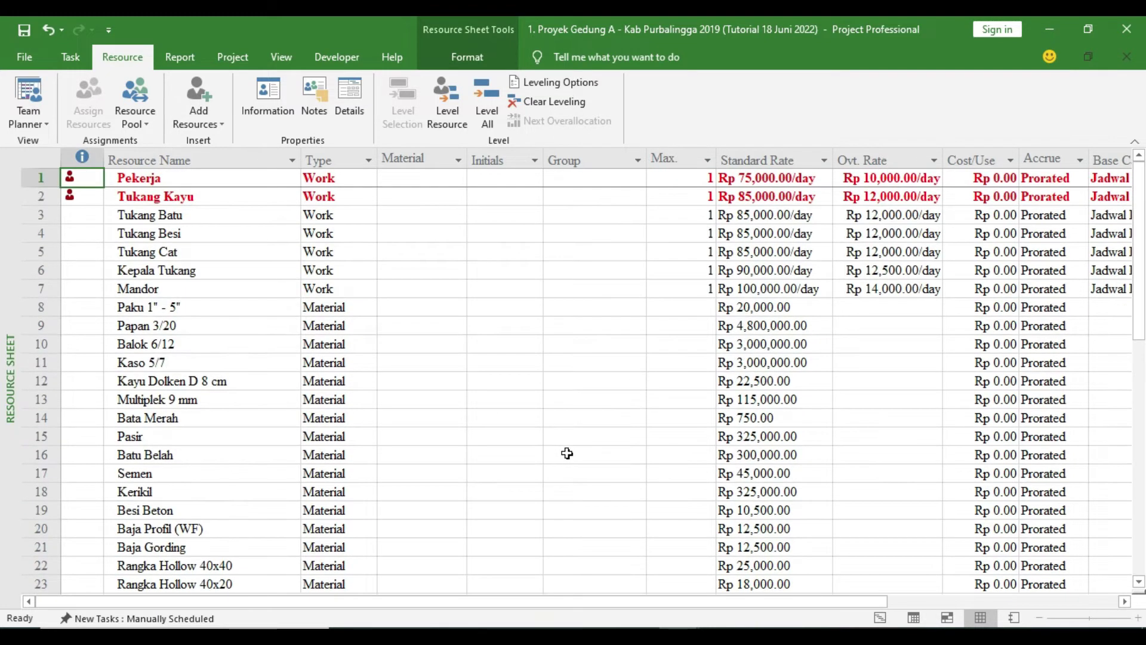
pyautogui.scroll(-11, 561, 457)
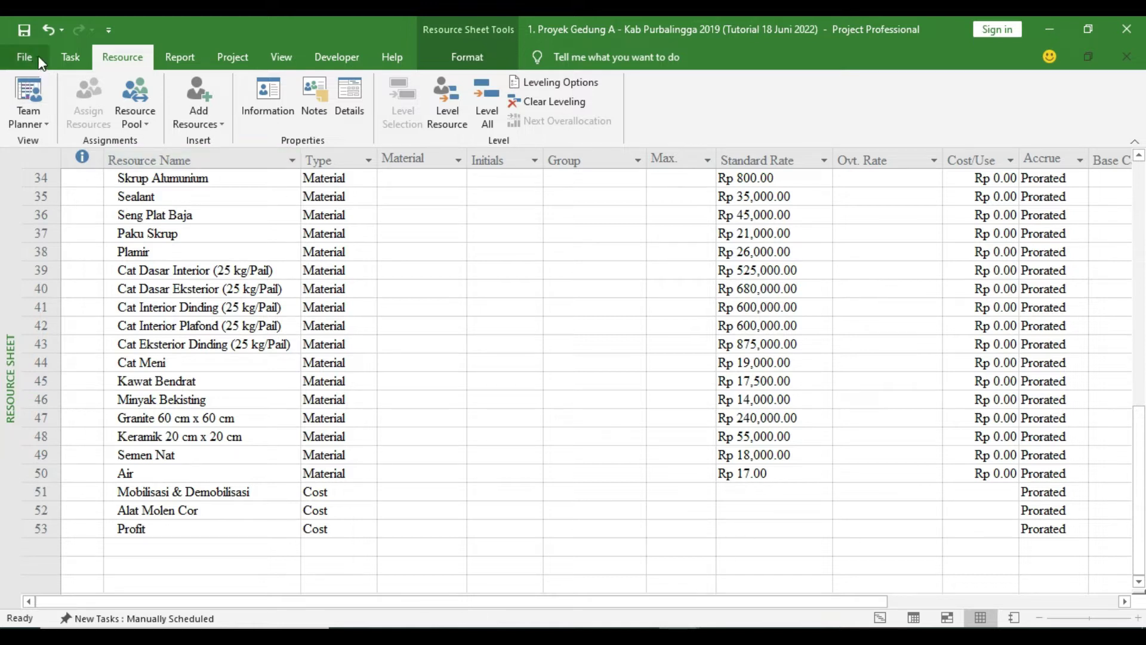
pyautogui.click(70, 58)
pyautogui.click(23, 119)
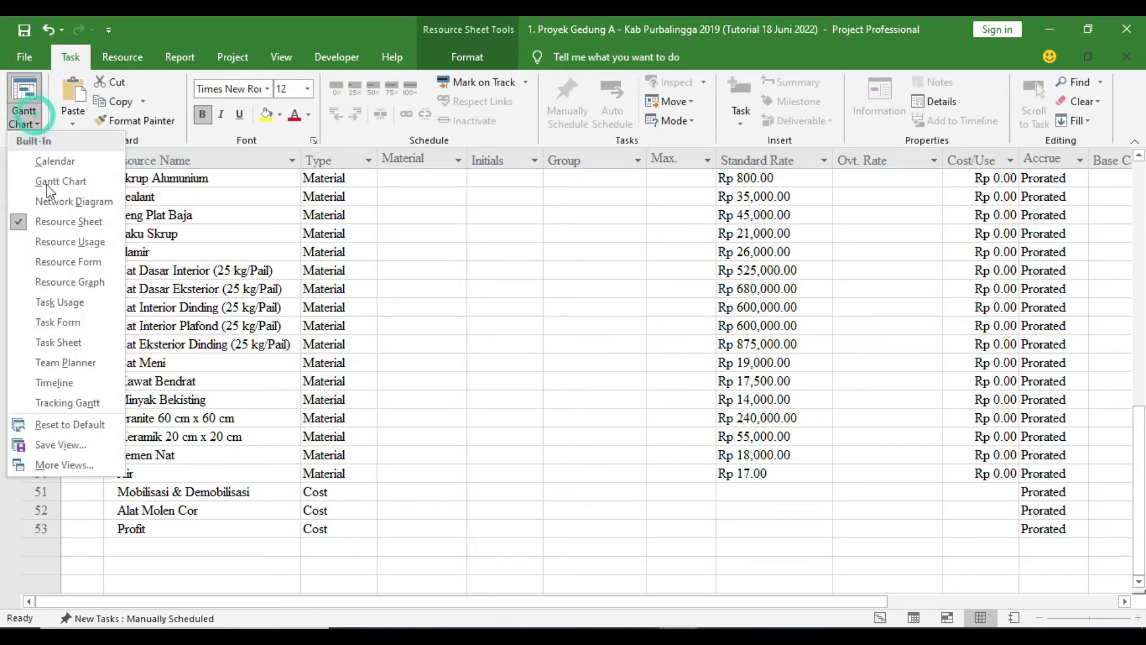
pyautogui.click(69, 403)
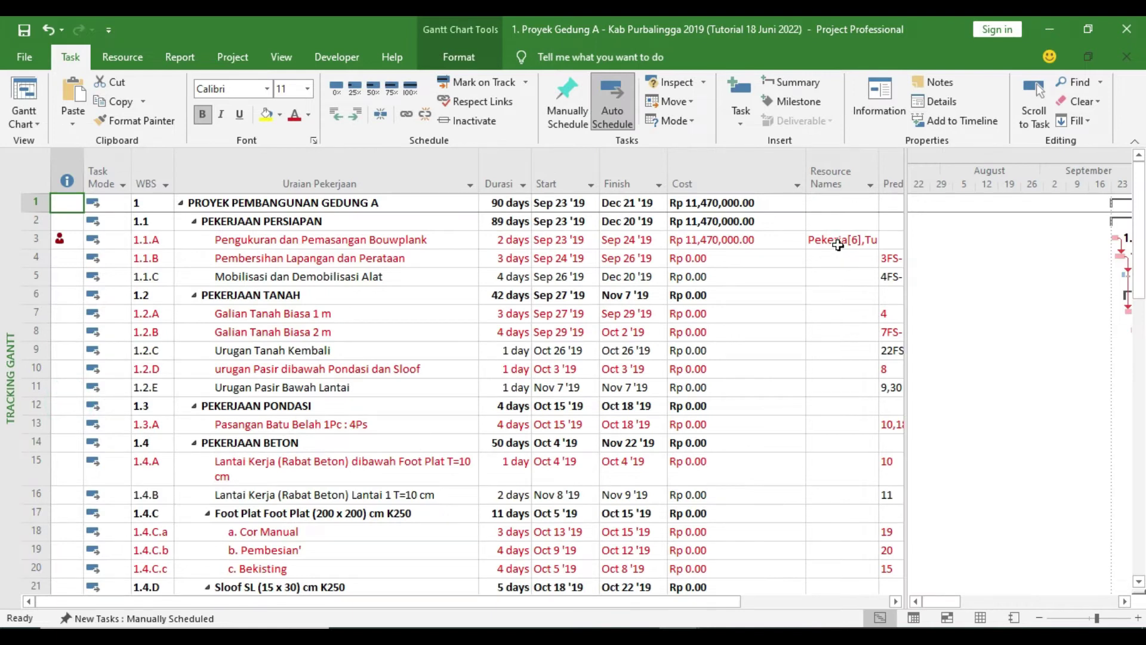
# Reopen Assign Resources for the Pengukuran dan Pemasangan Bouwplank task and select the Profit resource.
pyautogui.doubleClick(839, 245)
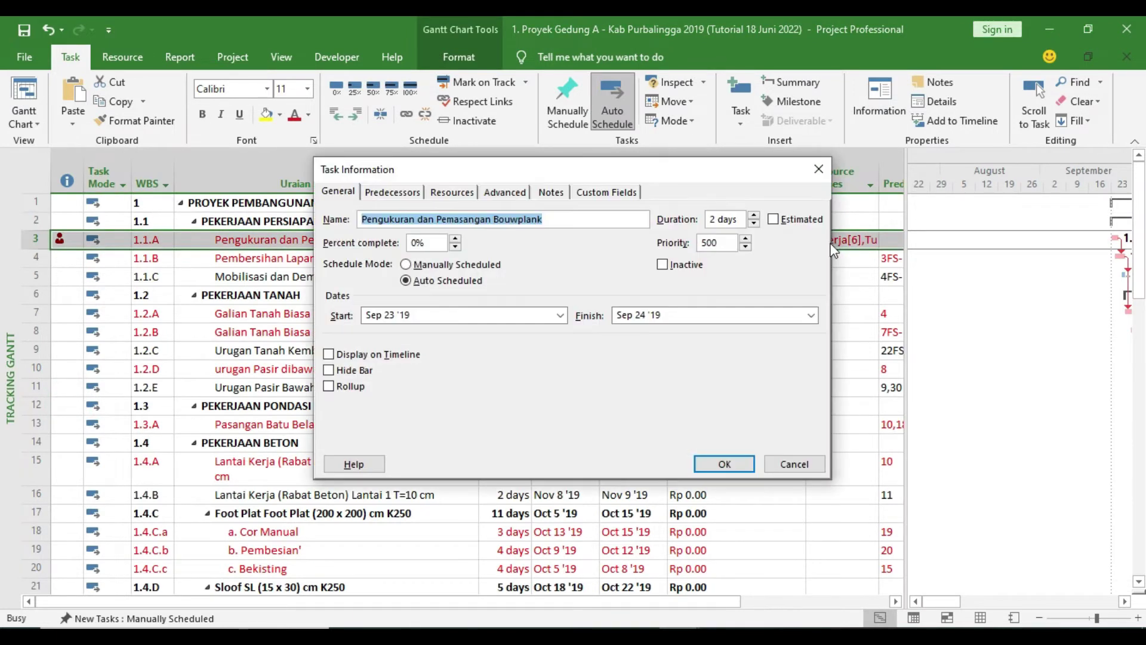
pyautogui.click(778, 465)
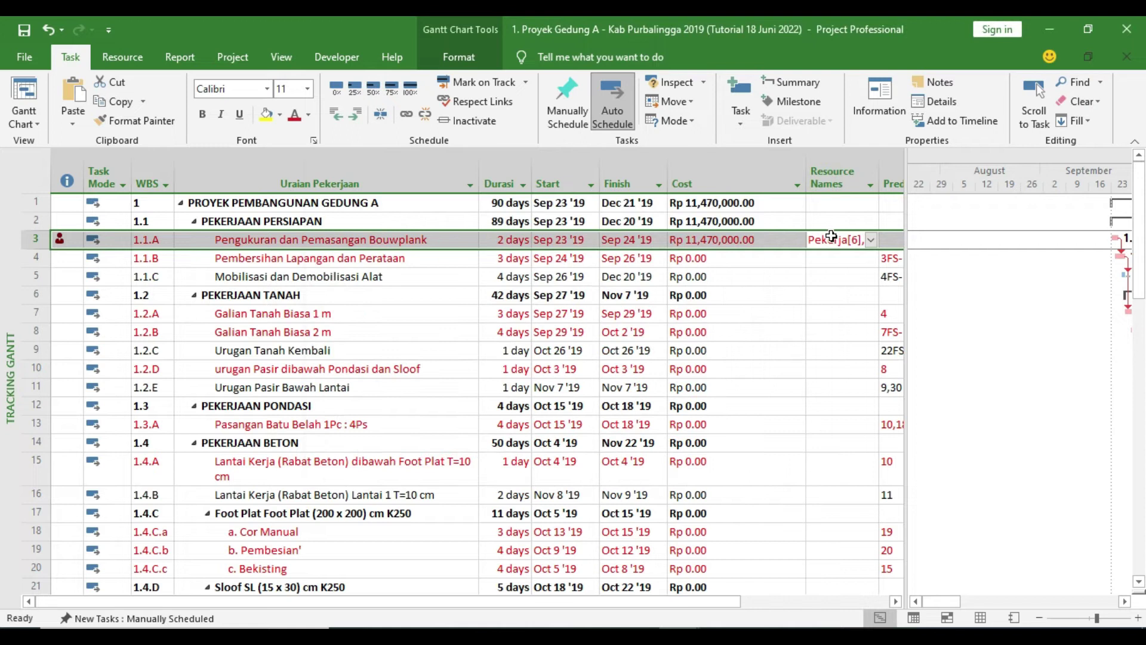
pyautogui.click(831, 238)
pyautogui.click(122, 57)
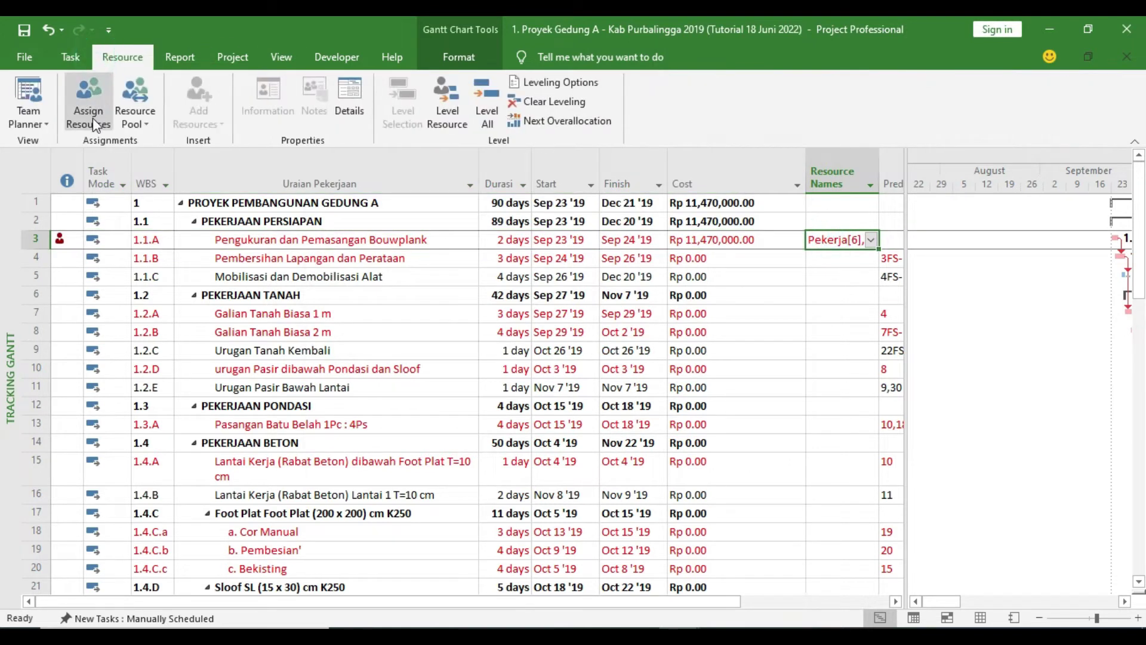
pyautogui.click(92, 117)
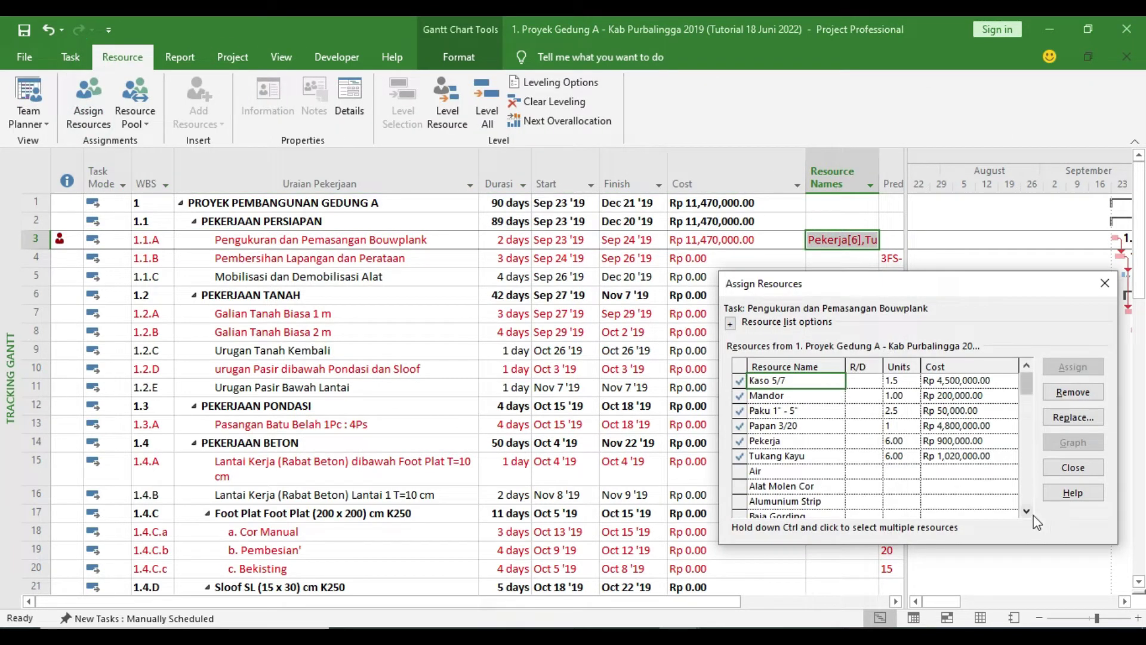
pyautogui.click(1027, 511)
pyautogui.moveTo(1027, 511); pyautogui.dragTo(1023, 507)
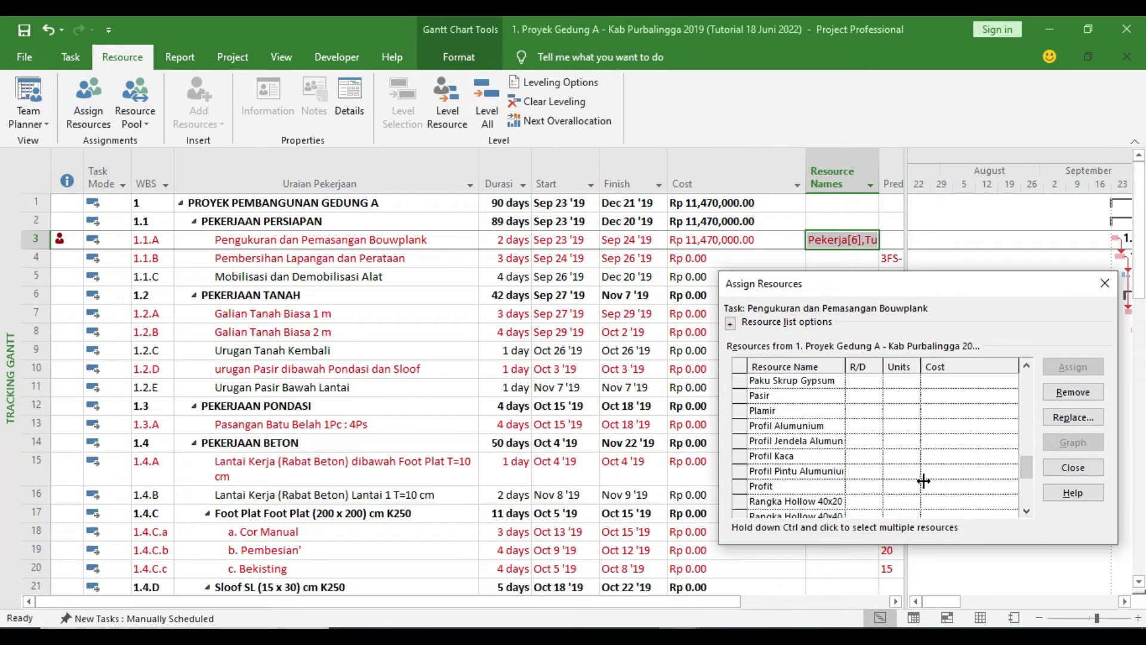
pyautogui.click(799, 486)
pyautogui.click(901, 487)
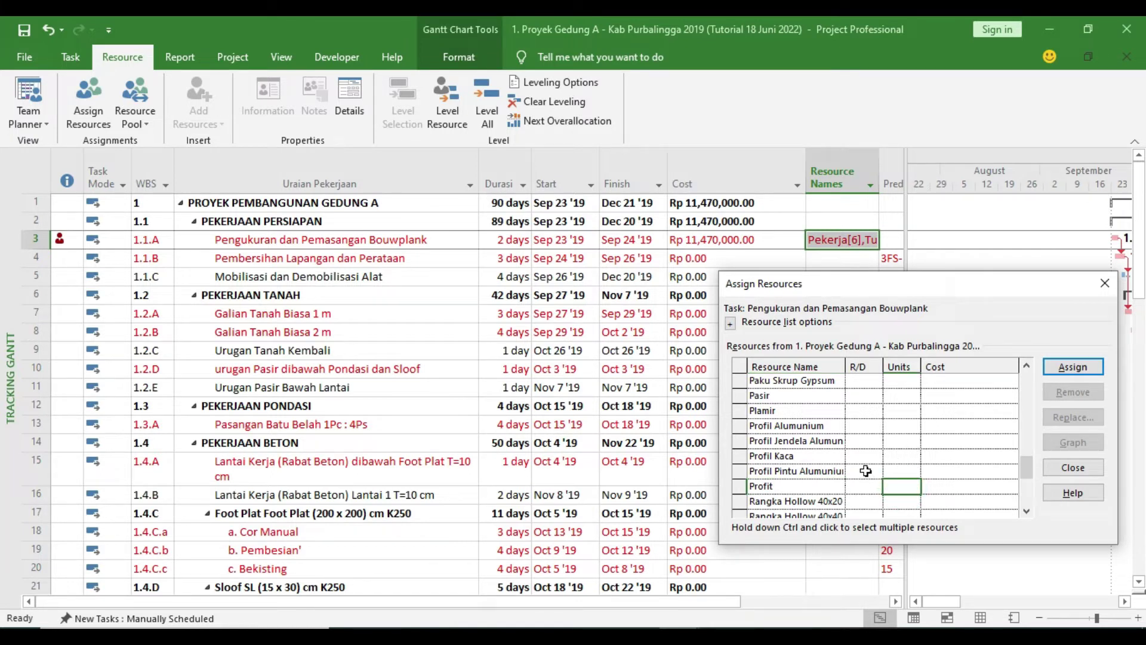
pyautogui.doubleClick(902, 486)
pyautogui.write('898')
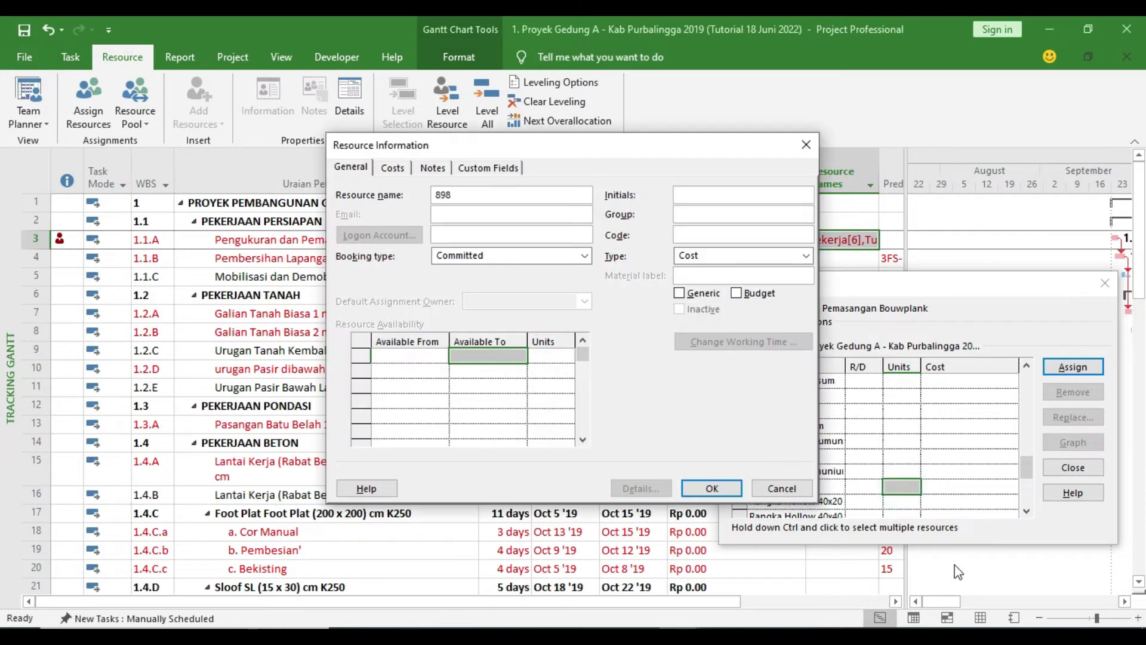
pyautogui.click(779, 488)
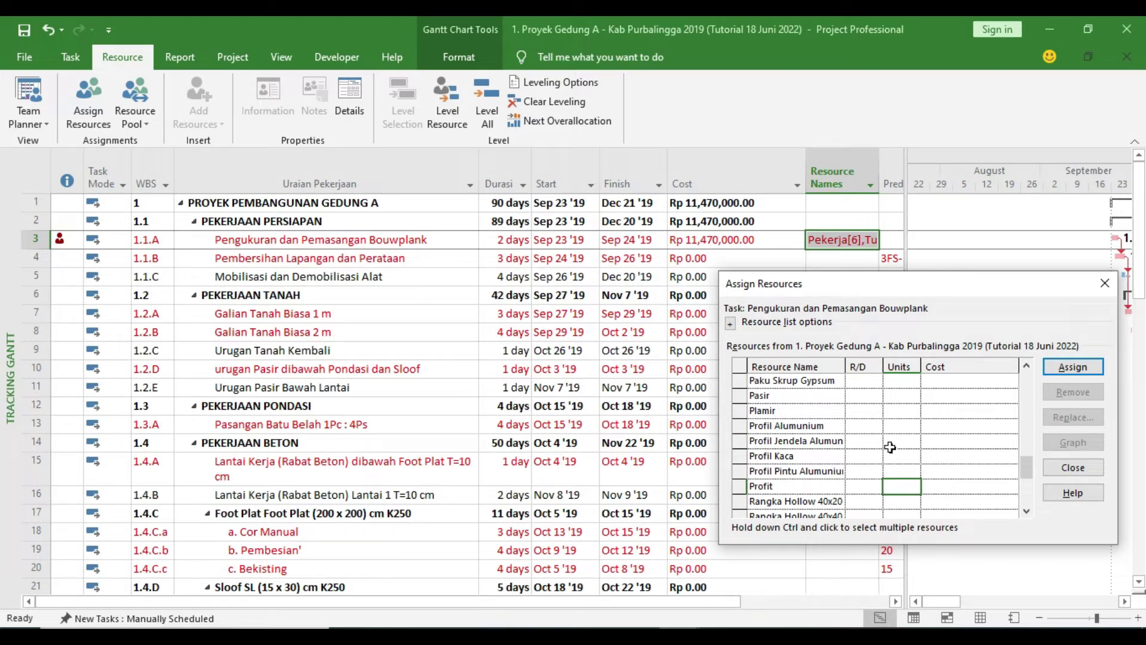
# Assign Profit to the Bouwplank task with a cost of 1342932, rechecking the amount in the Excel RAP sheet.
pyautogui.click(936, 489)
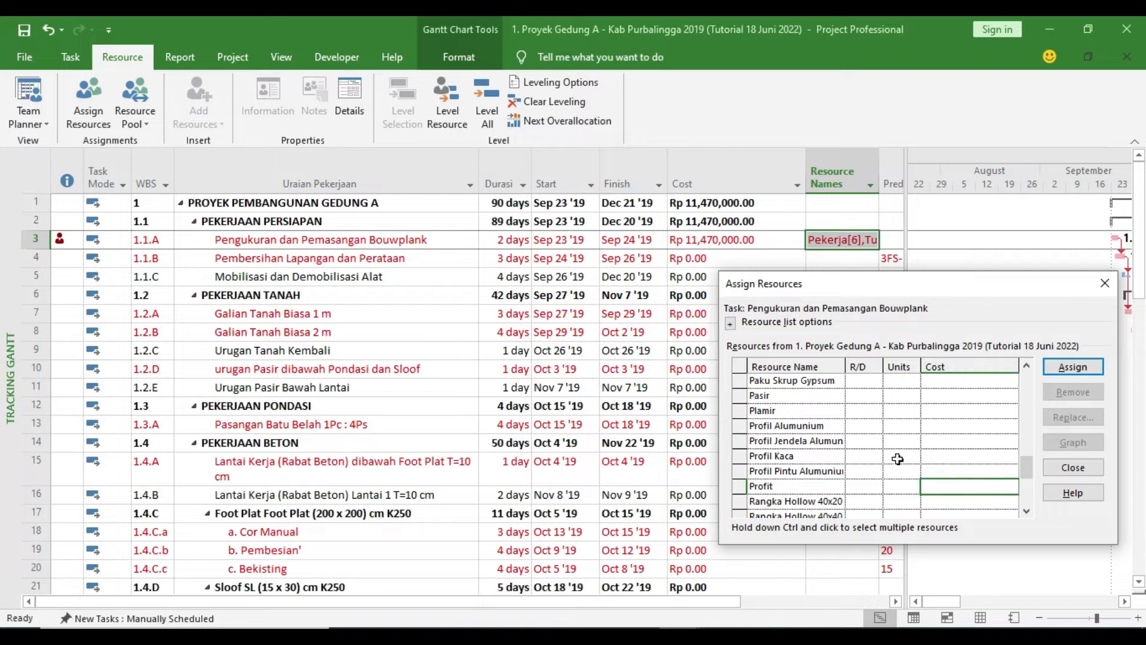
pyautogui.moveTo(640, 637)
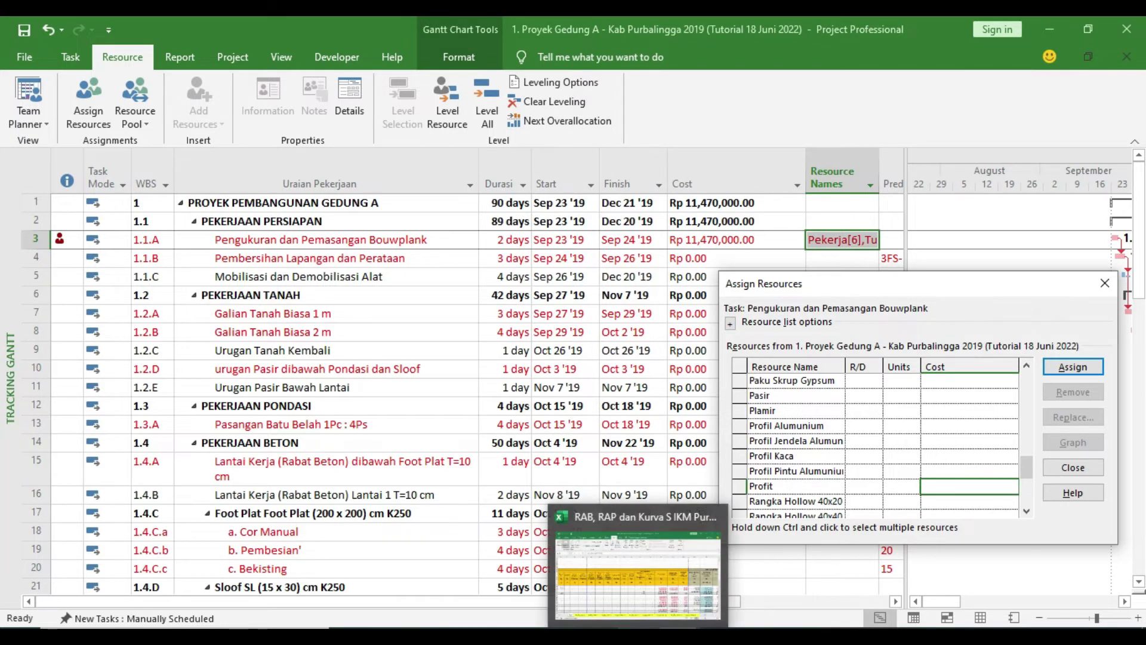
pyautogui.click(679, 591)
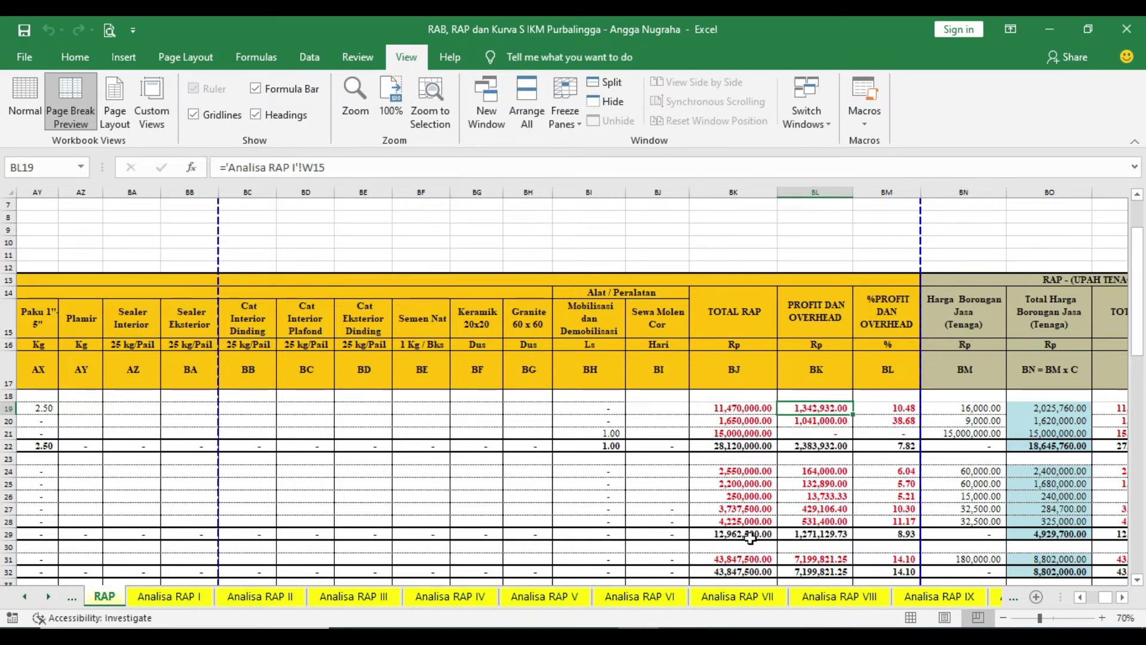
pyautogui.moveTo(680, 636)
pyautogui.click(740, 563)
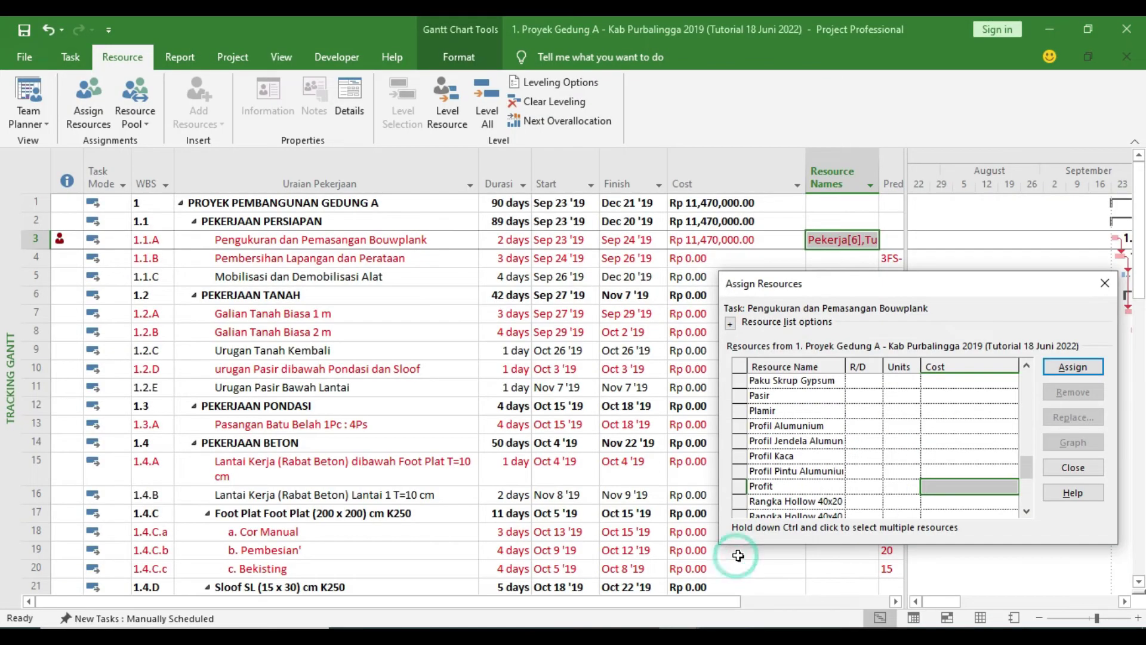
pyautogui.write('1,3')
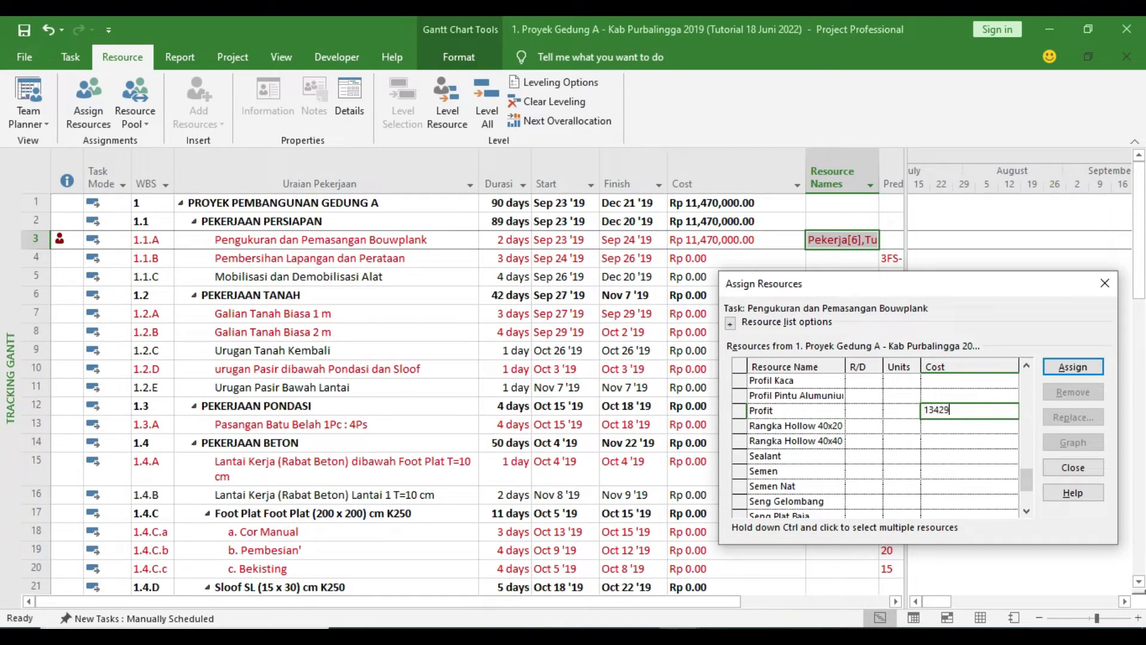
pyautogui.write('42,932')
pyautogui.click(953, 448)
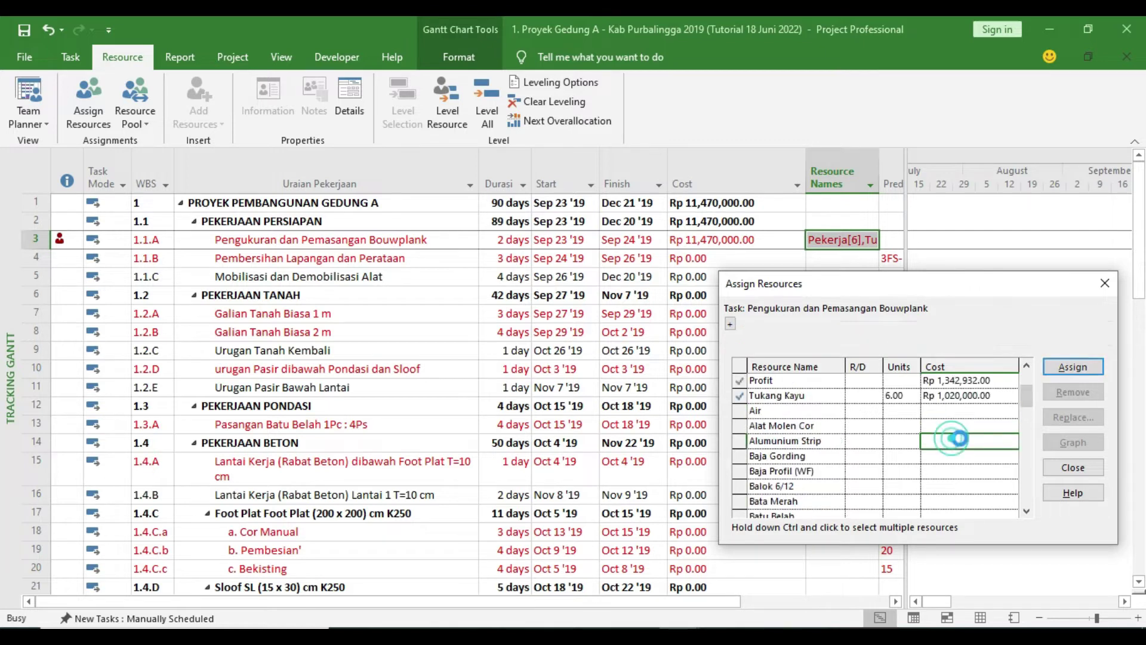
# Review all resources assigned to the Bouwplank task with their units and costs, and close Assign Resources.
pyautogui.click(1027, 366)
pyautogui.click(1027, 365)
pyautogui.click(1027, 366)
pyautogui.click(1027, 366)
pyautogui.click(1027, 366)
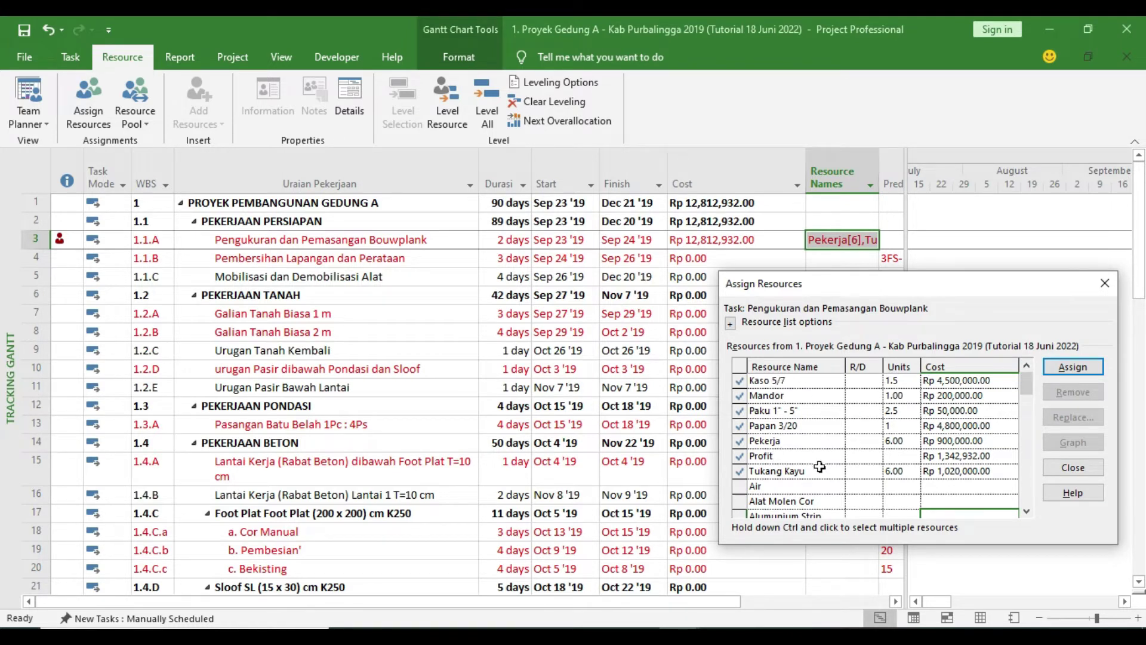
pyautogui.click(784, 471)
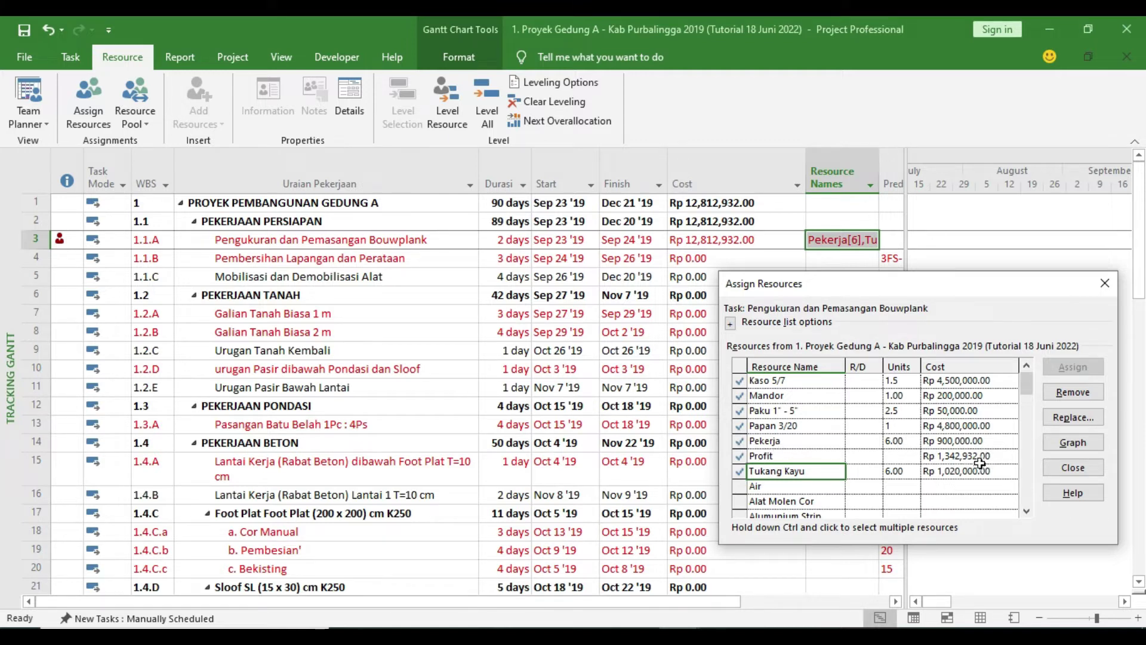
pyautogui.click(1105, 287)
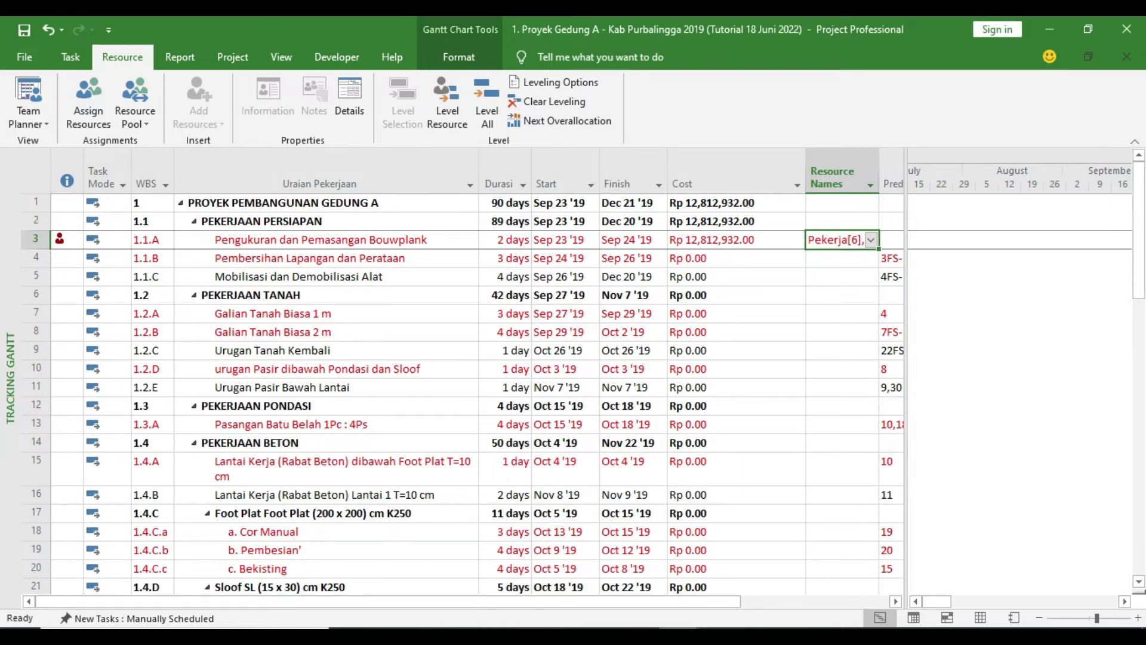
# Check Bouwplank's JUMLAH HARGA value under RENCANA ANGGARAN BIAYA (RAB) in the Excel RAP sheet against the task's cost.
pyautogui.hotkey('alt', 'Tab')
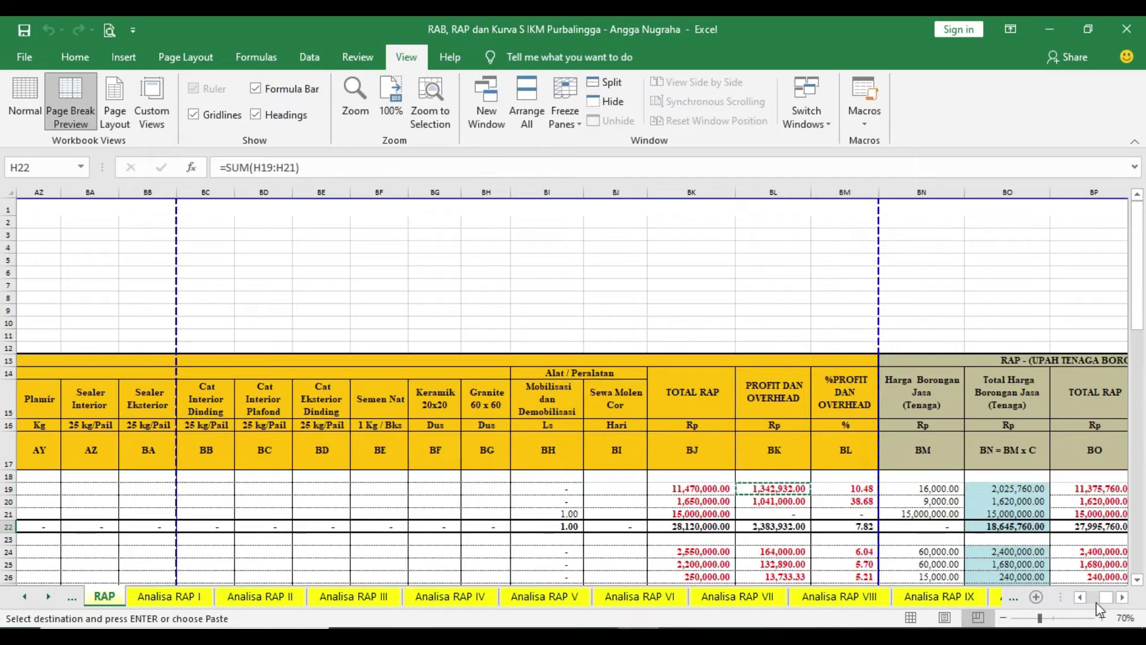
pyautogui.moveTo(1106, 600); pyautogui.dragTo(1093, 599)
pyautogui.click(469, 488)
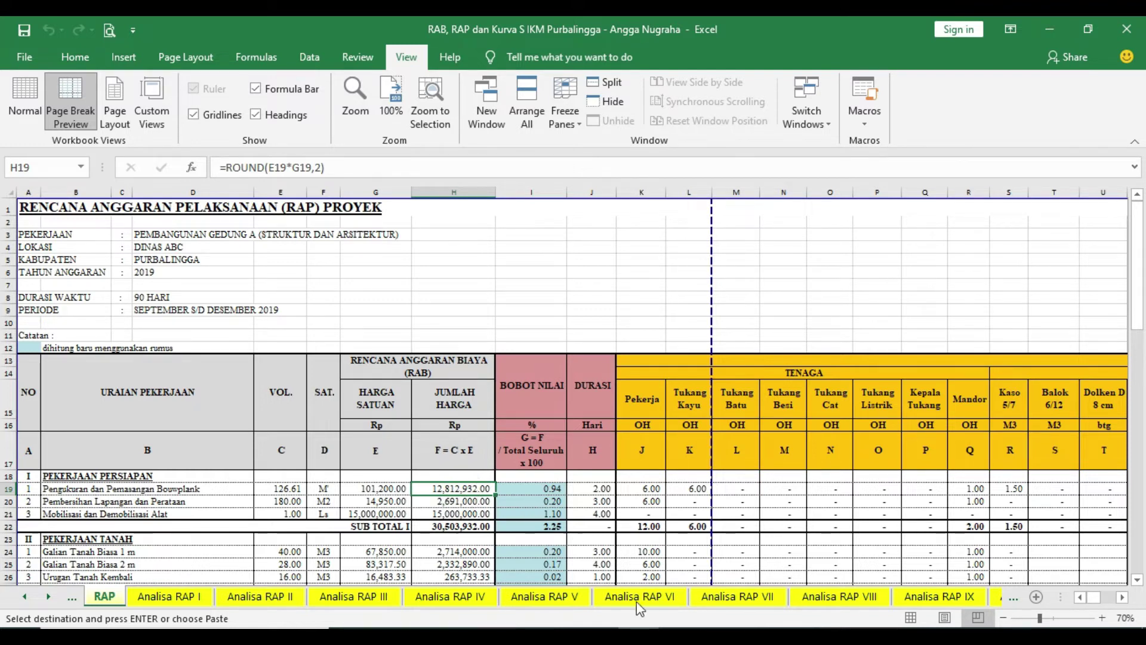
# Highlight the Pembersihan Lapangan dan Perataan row in the Excel RAP sheet to read its labour requirements.
pyautogui.click(723, 577)
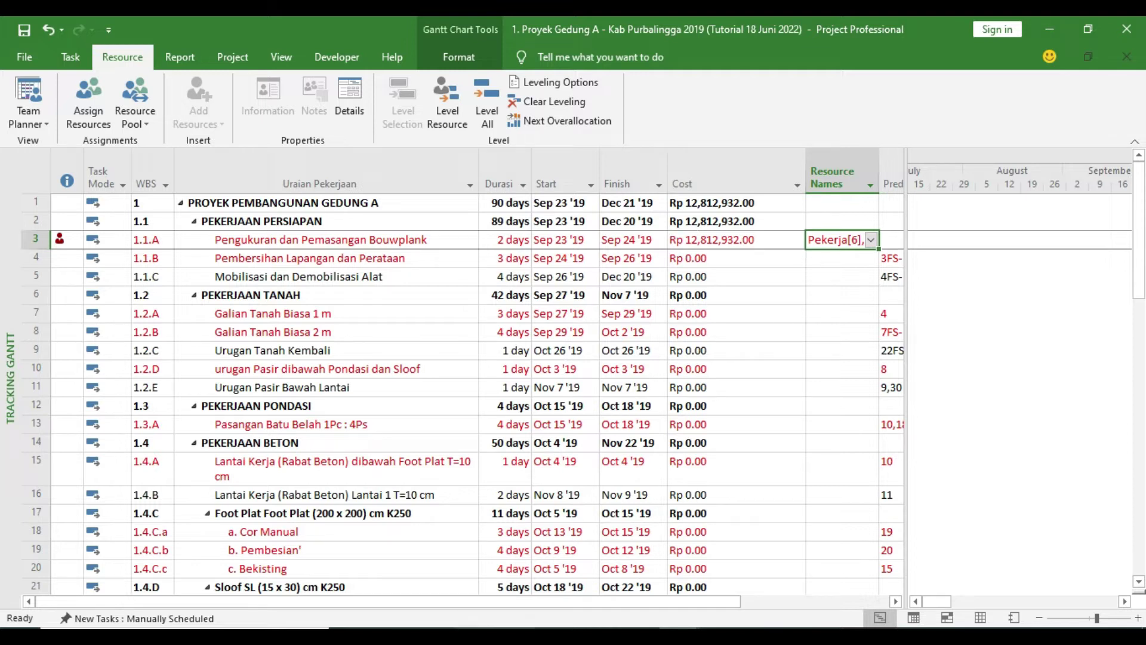
pyautogui.click(657, 591)
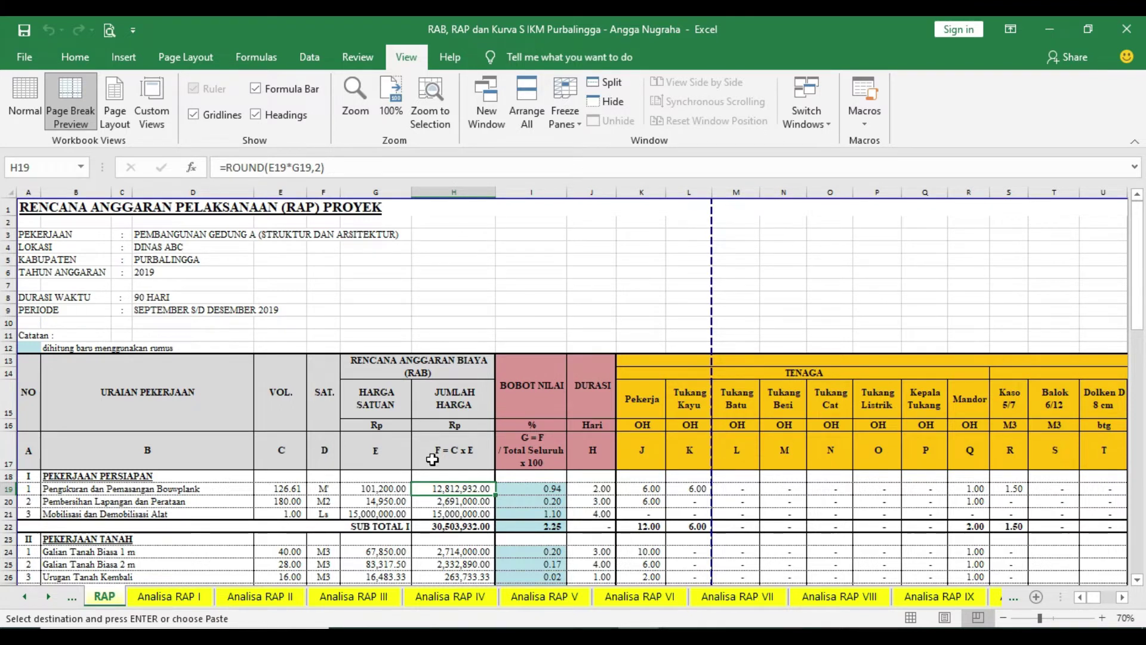
pyautogui.scroll(-1, 433, 464)
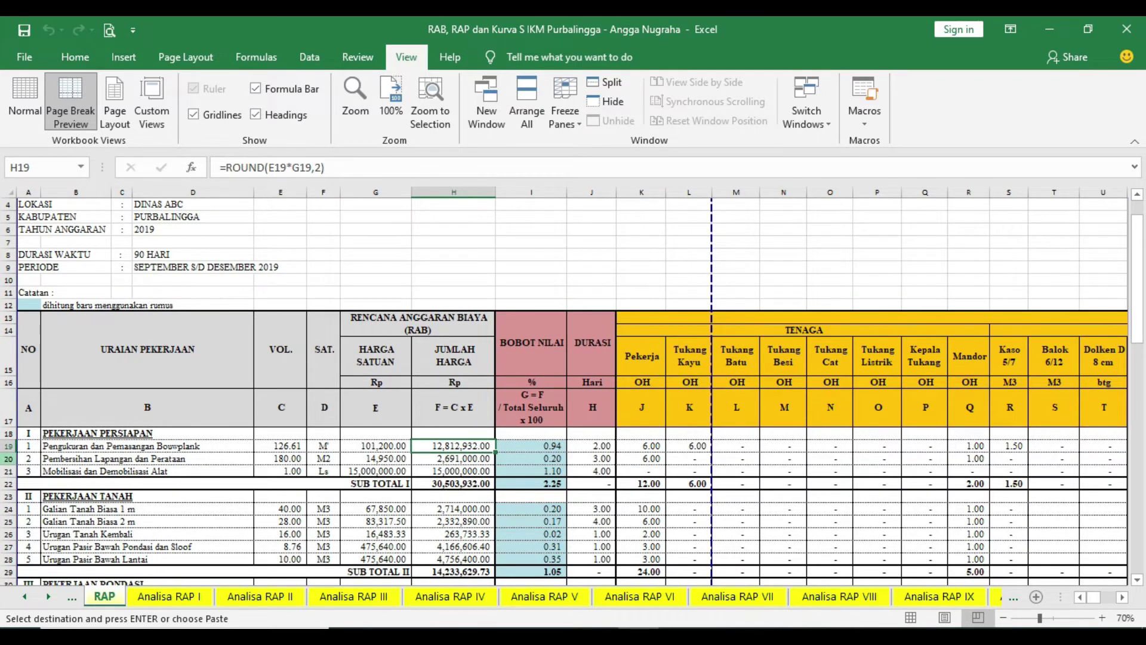
pyautogui.click(8, 458)
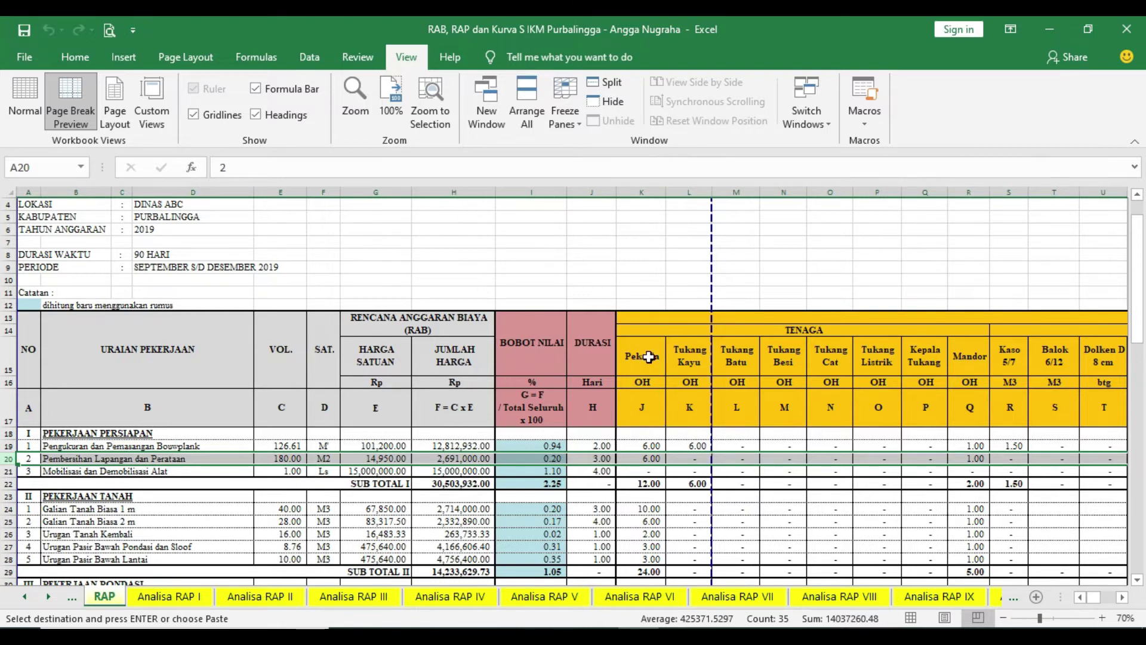
# Switch to the tutorial project in Microsoft Project and view Assign Resources for Pembersihan Lapangan dan Perataan, closing it without assigning anything.
pyautogui.click(680, 635)
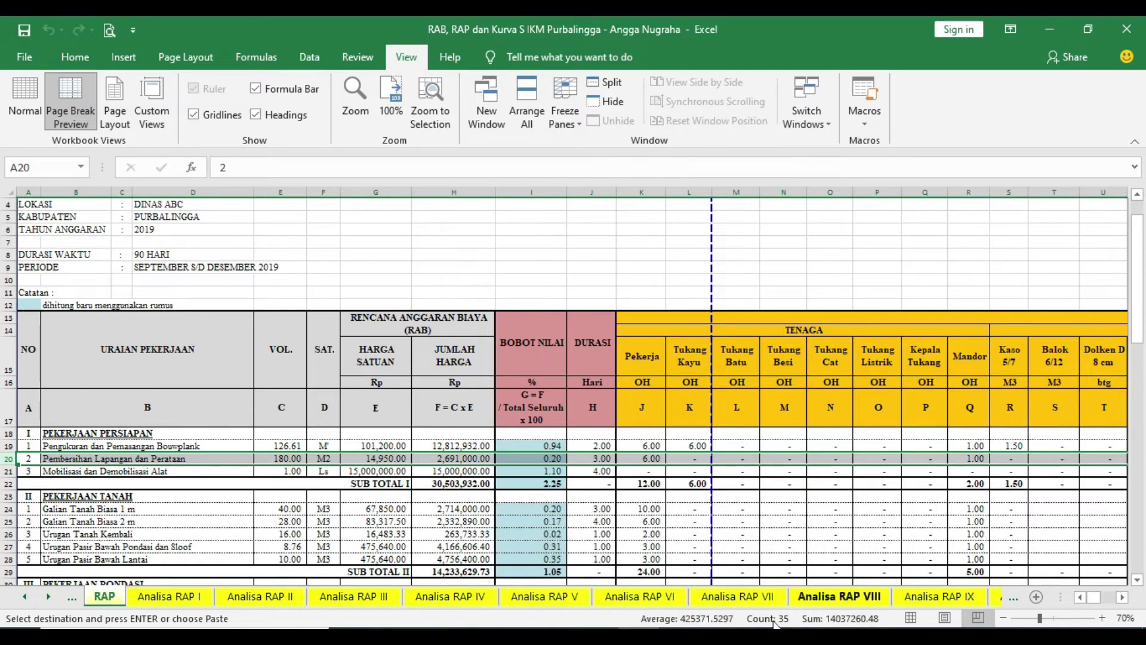
pyautogui.click(679, 636)
pyautogui.moveTo(639, 600)
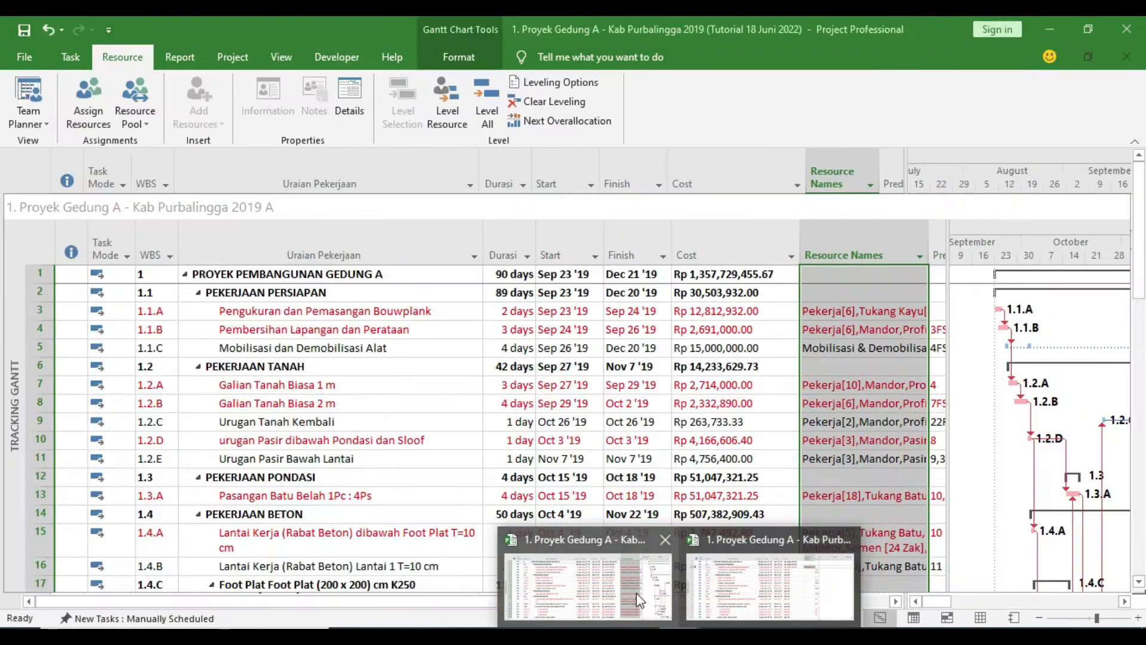
pyautogui.click(757, 580)
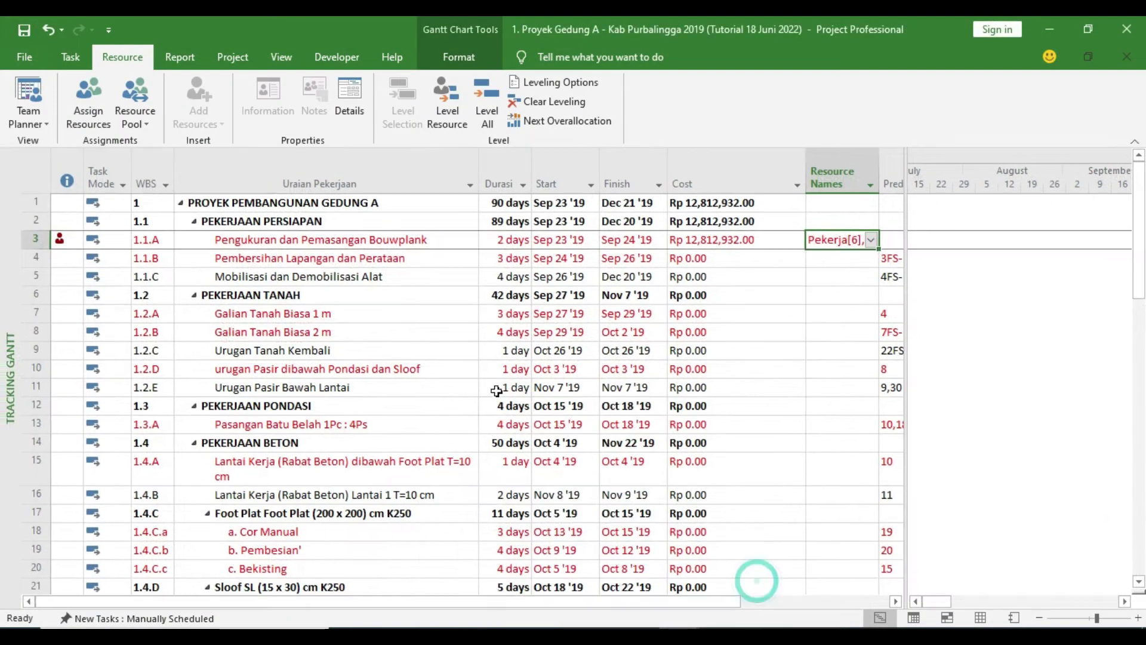
pyautogui.click(203, 253)
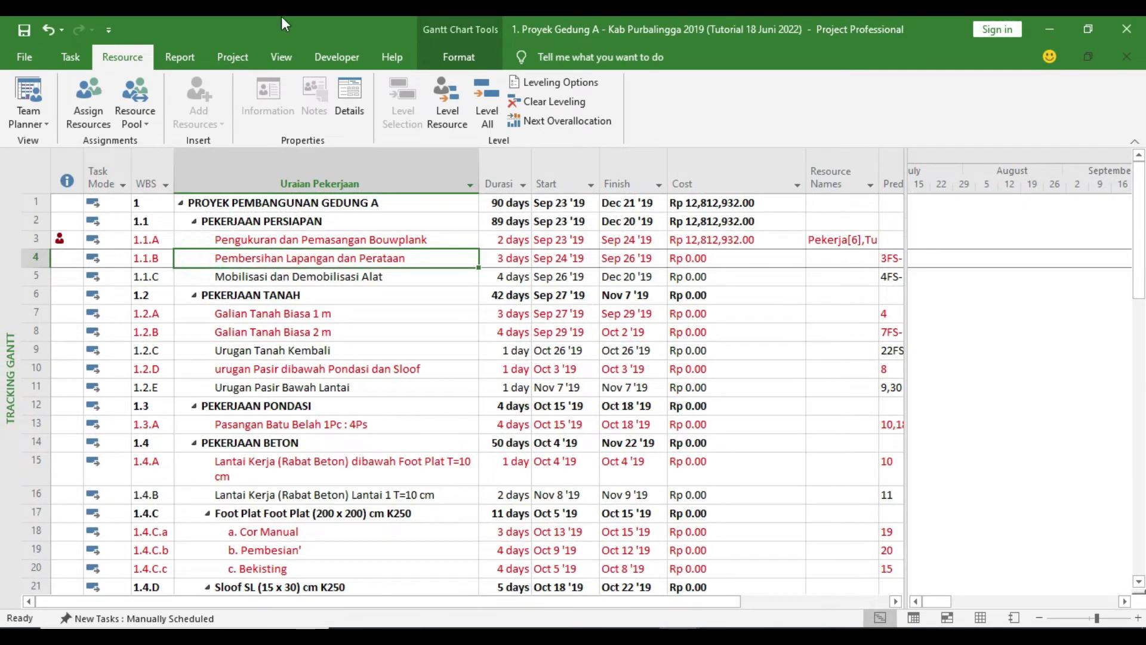
pyautogui.click(833, 258)
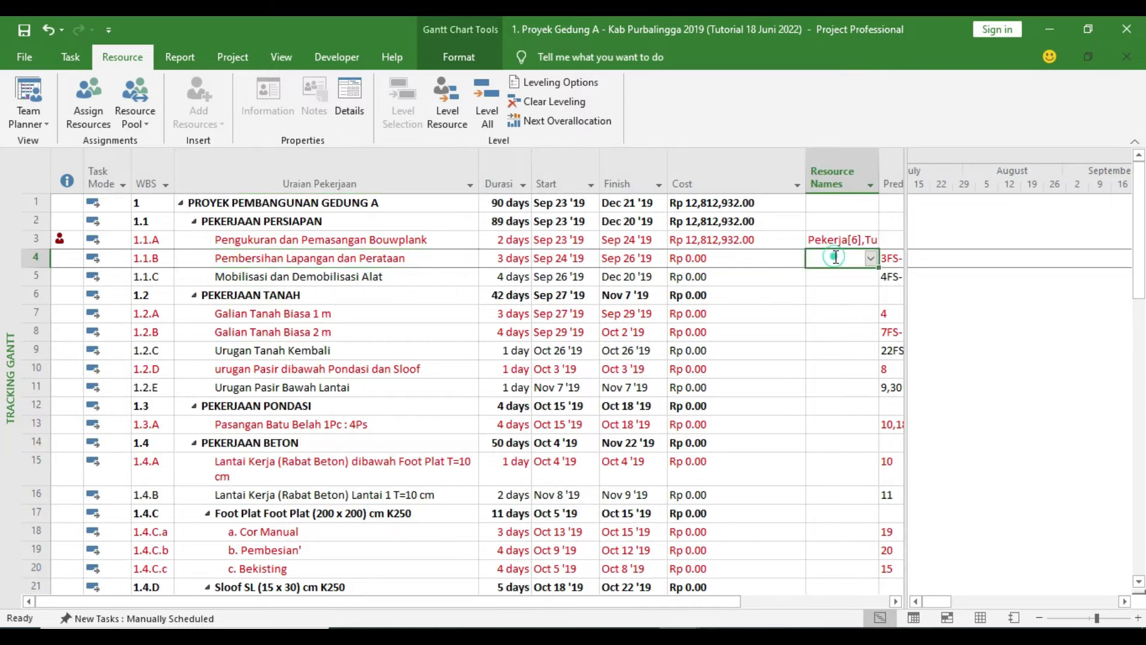
pyautogui.click(90, 114)
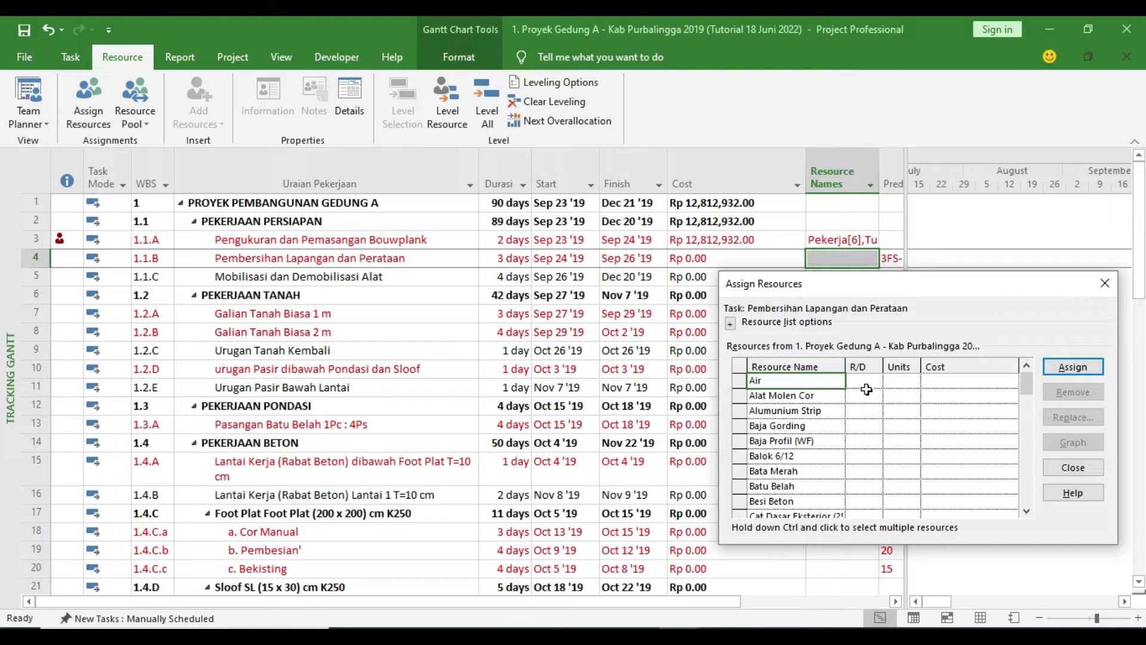
pyautogui.click(1105, 286)
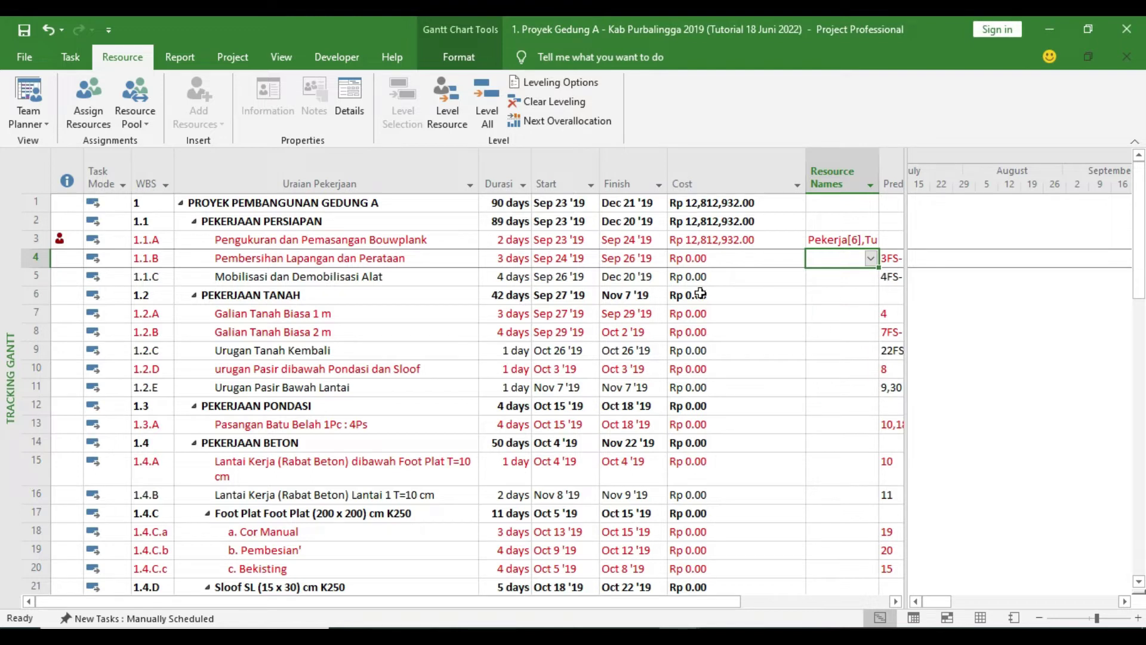
# Open Task Information for Pembersihan Lapangan dan Perataan and review all its sections, ending on Resources.
pyautogui.doubleClick(841, 260)
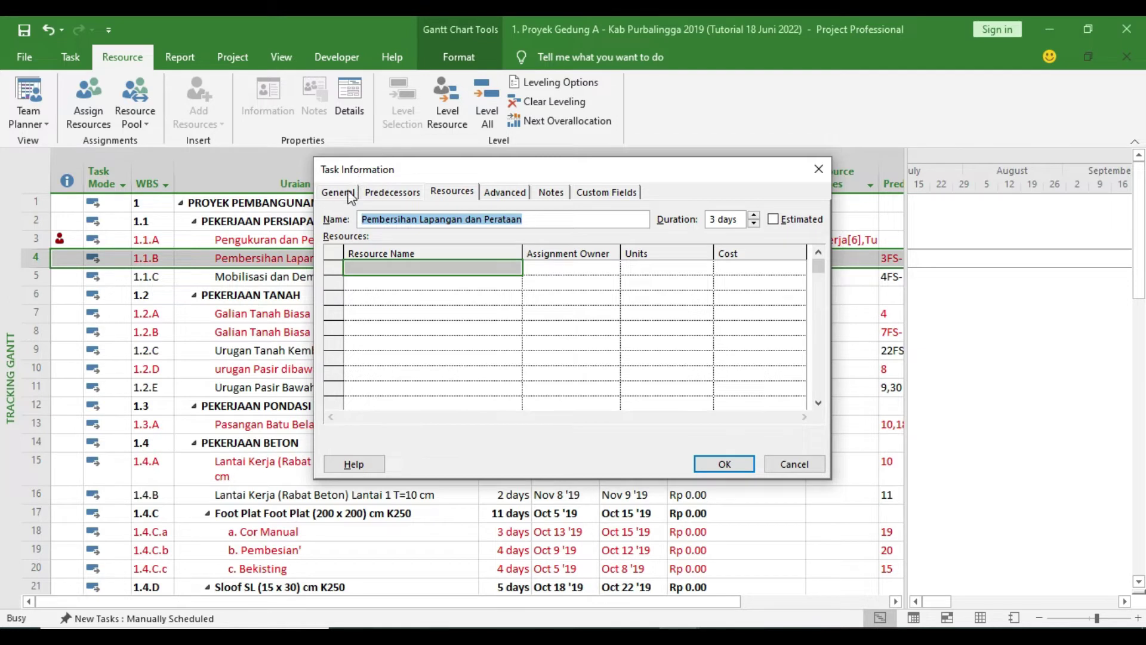
pyautogui.click(349, 193)
pyautogui.click(387, 191)
pyautogui.click(442, 192)
pyautogui.click(506, 193)
pyautogui.click(550, 191)
pyautogui.click(604, 194)
pyautogui.click(456, 193)
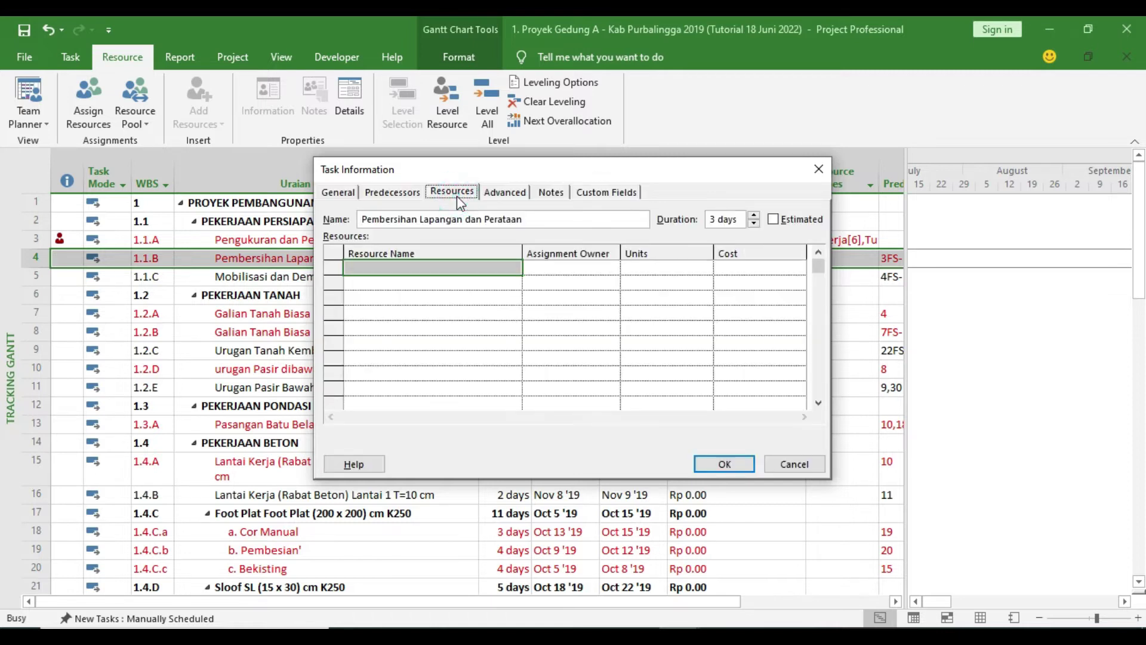
# Add Pekerja with 6 units to the Pembersihan Lapangan dan Perataan task's resources, checking the requirement in the Excel RAP sheet.
pyautogui.moveTo(568, 171); pyautogui.dragTo(387, 264)
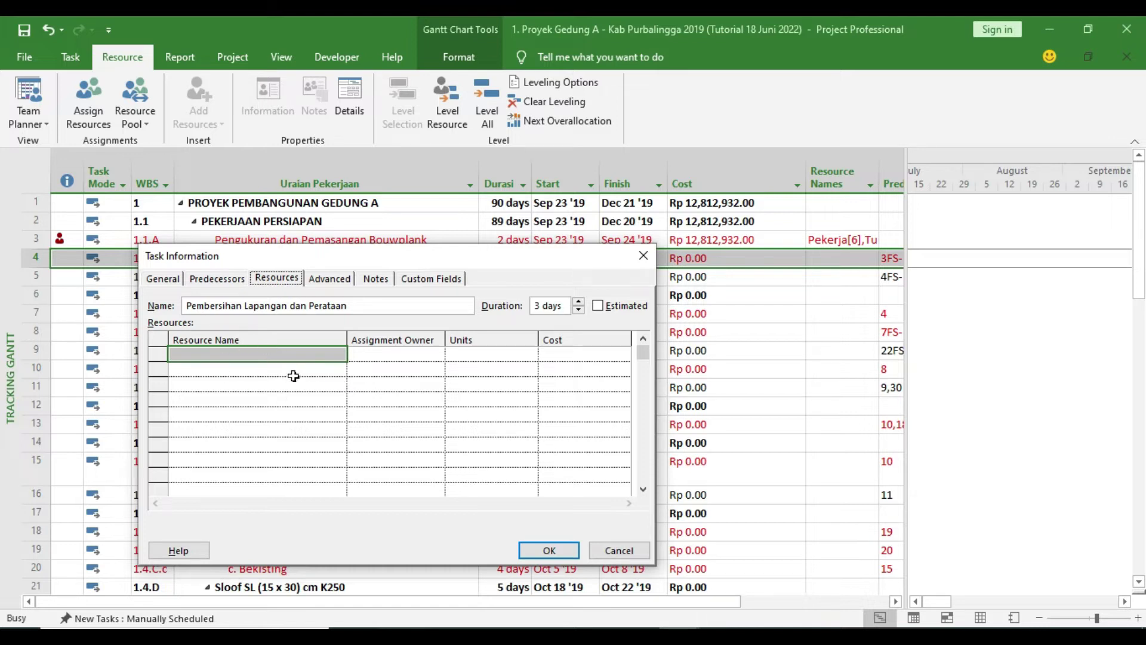
pyautogui.moveTo(419, 256); pyautogui.dragTo(519, 236)
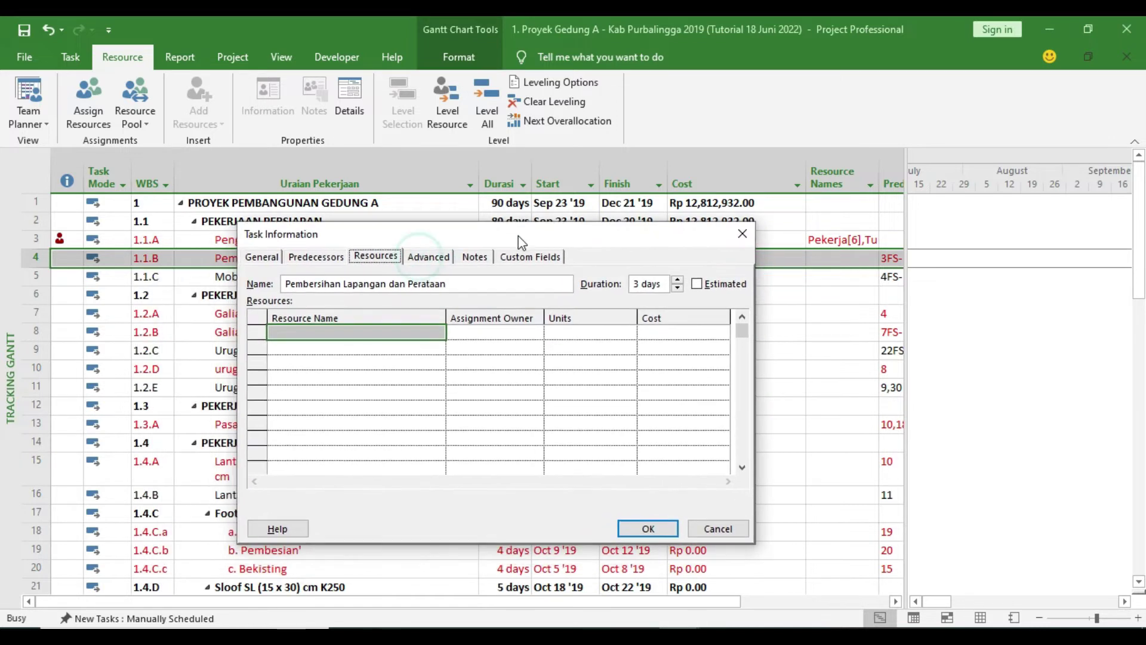
pyautogui.click(335, 332)
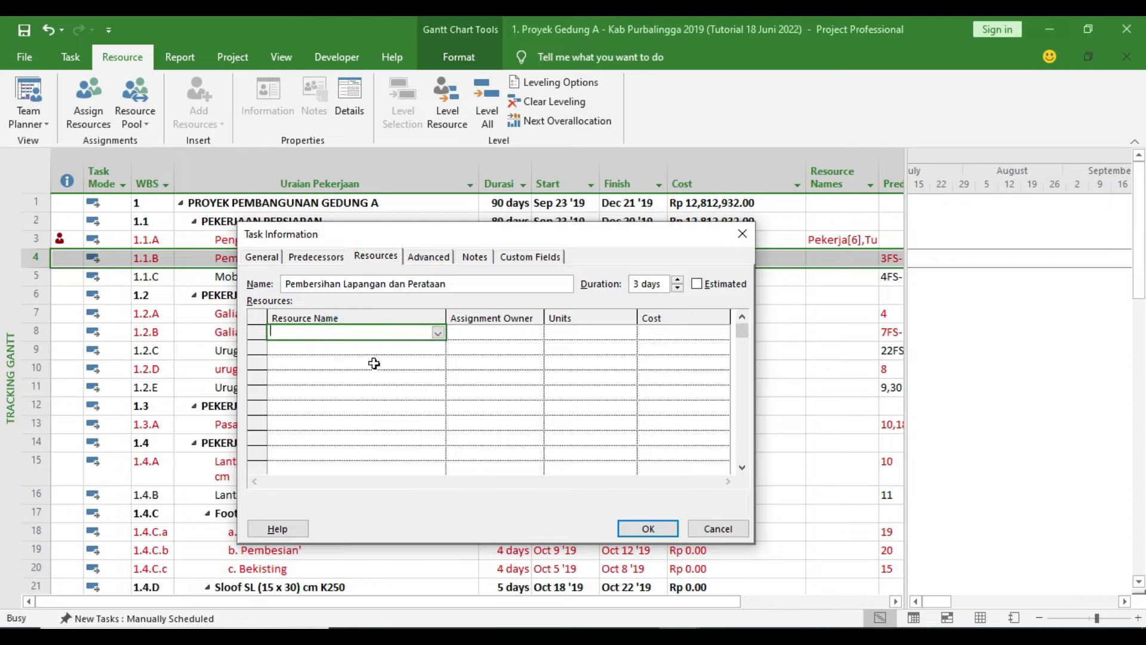
pyautogui.hotkey('alt', 'Tab')
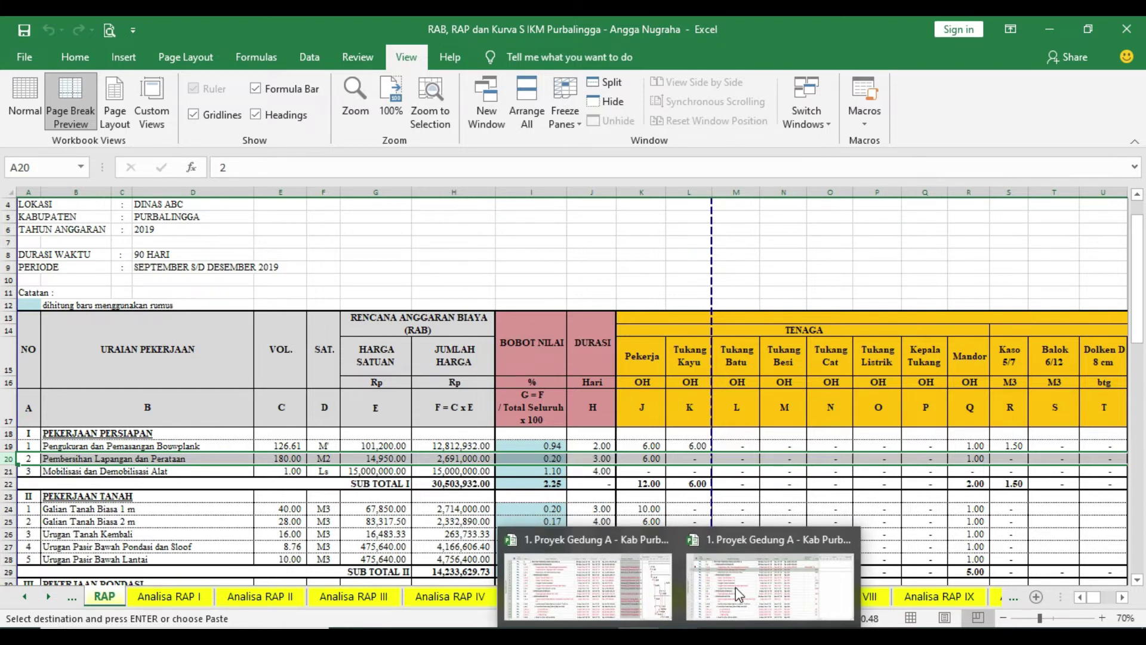
pyautogui.click(739, 594)
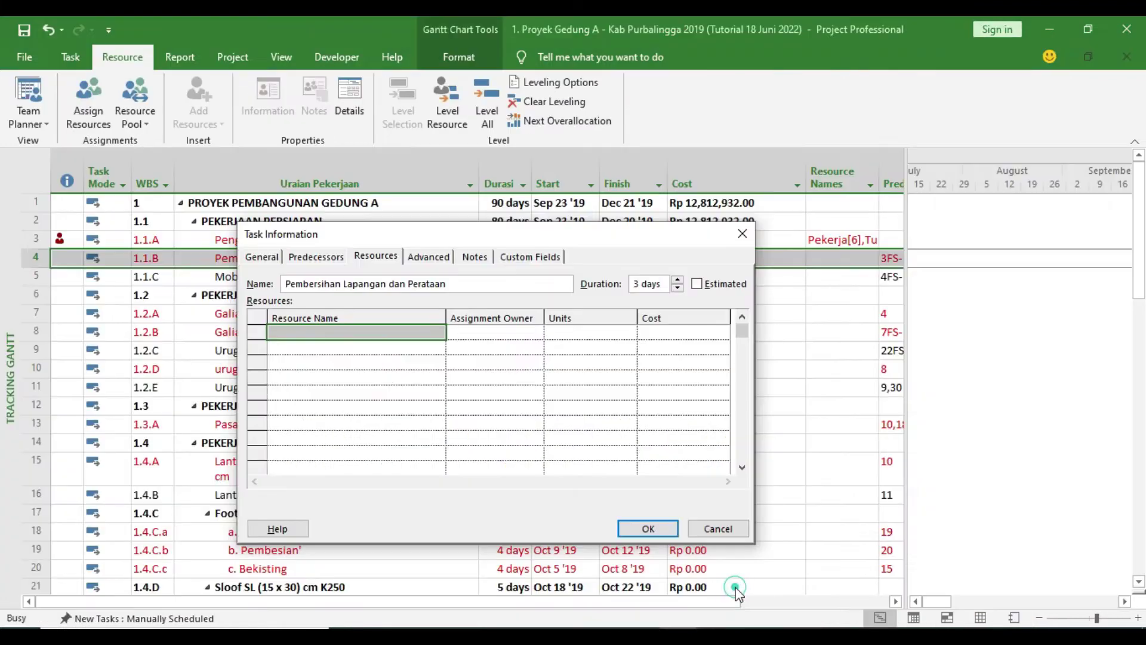
pyautogui.click(376, 330)
pyautogui.write('Pekerja')
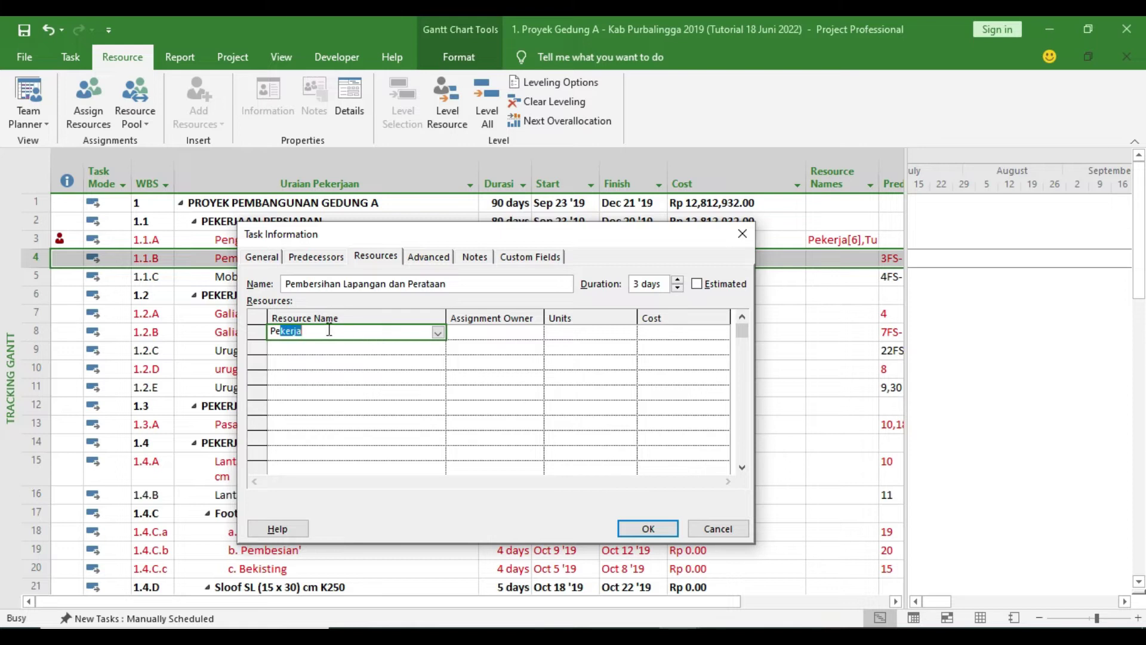
pyautogui.click(347, 351)
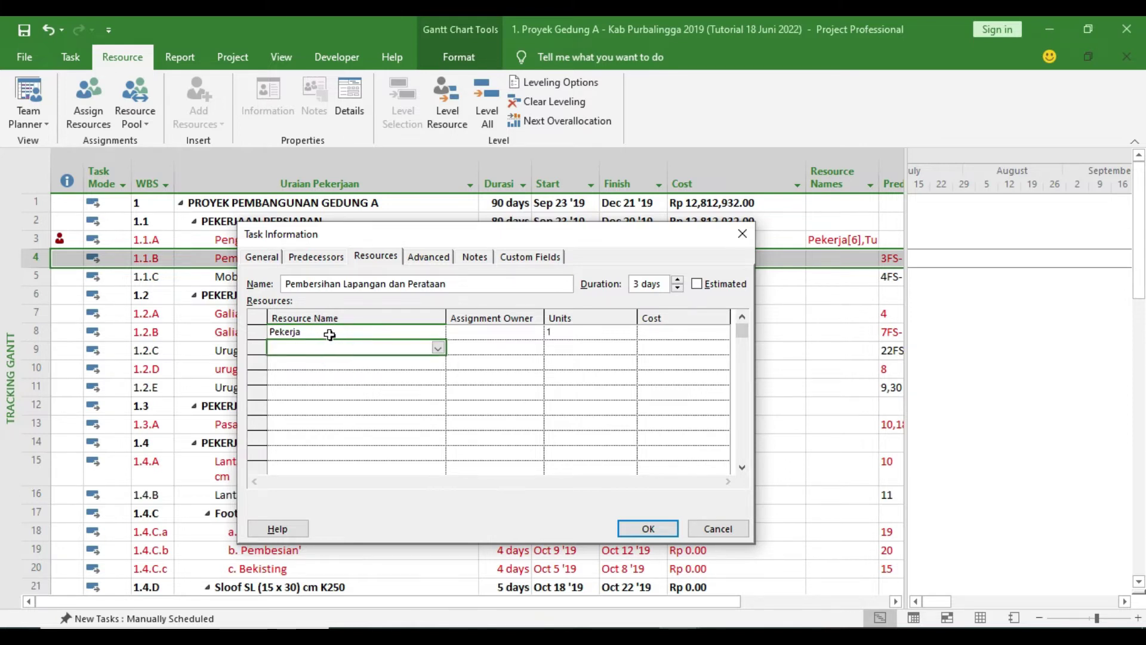
pyautogui.click(582, 334)
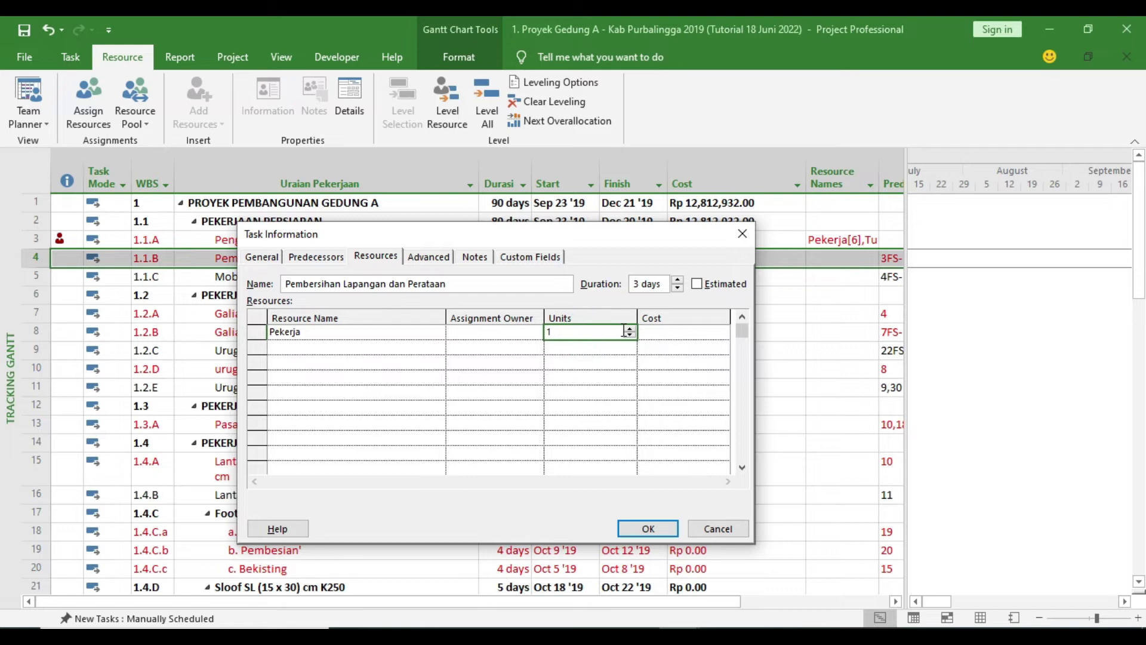
pyautogui.click(576, 379)
# Add Mandor with 1 unit as the second resource of the Pembersihan Lapangan dan Perataan task.
pyautogui.click(311, 345)
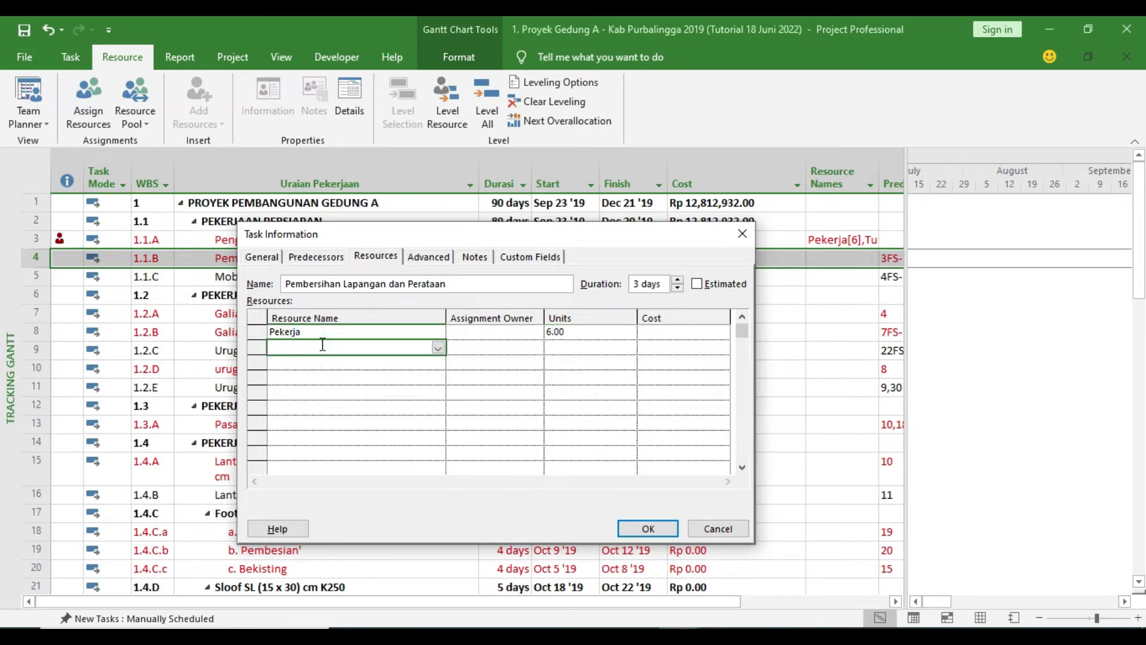
pyautogui.write('Mandor')
pyautogui.click(438, 348)
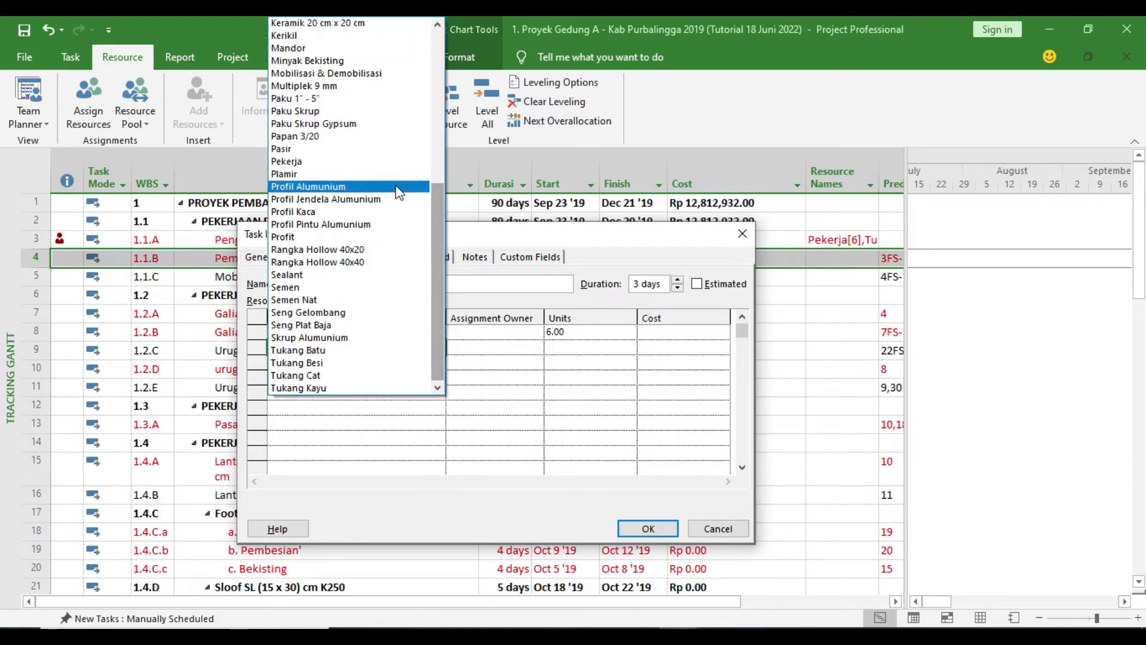
pyautogui.scroll(5, 373, 245)
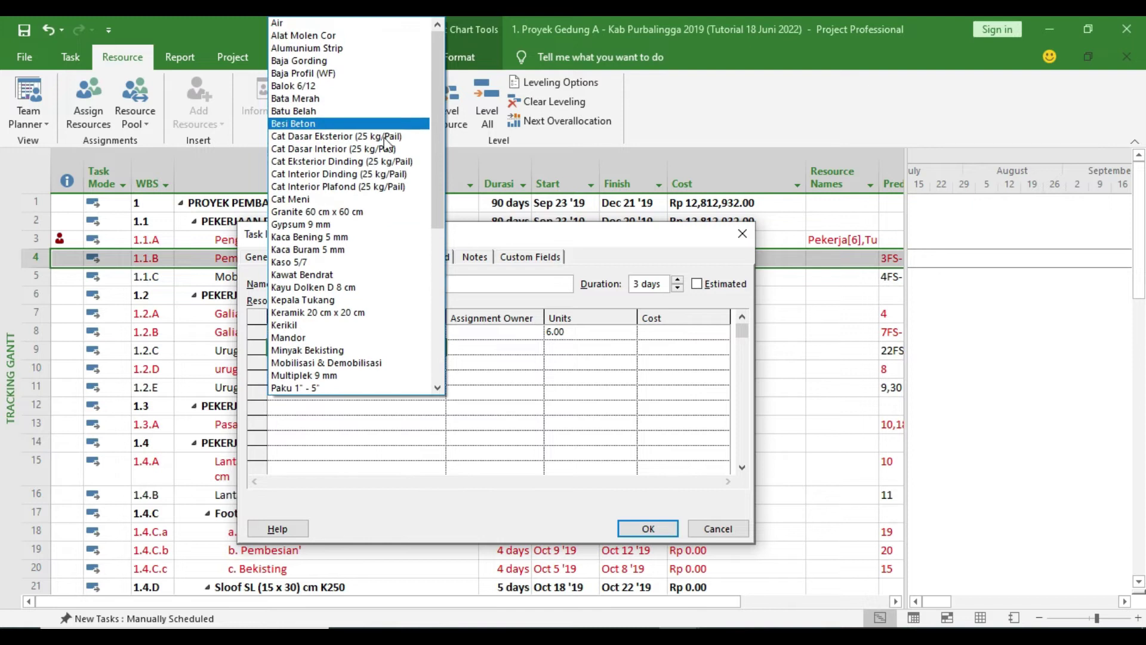
pyautogui.scroll(-2, 369, 234)
pyautogui.click(499, 389)
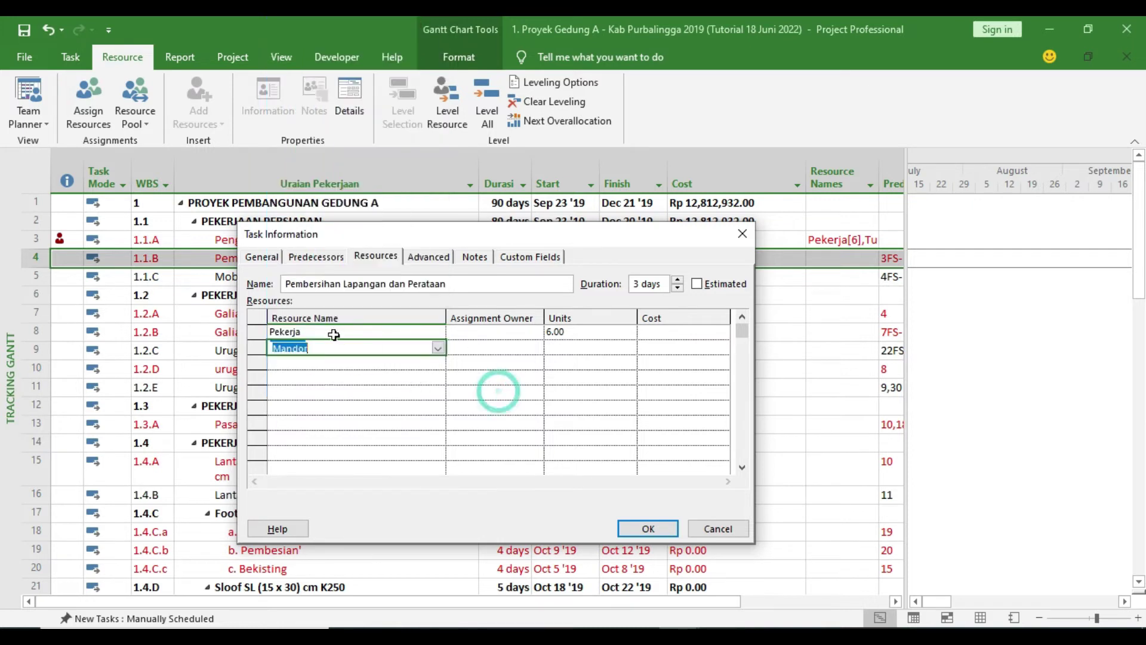
pyautogui.click(381, 376)
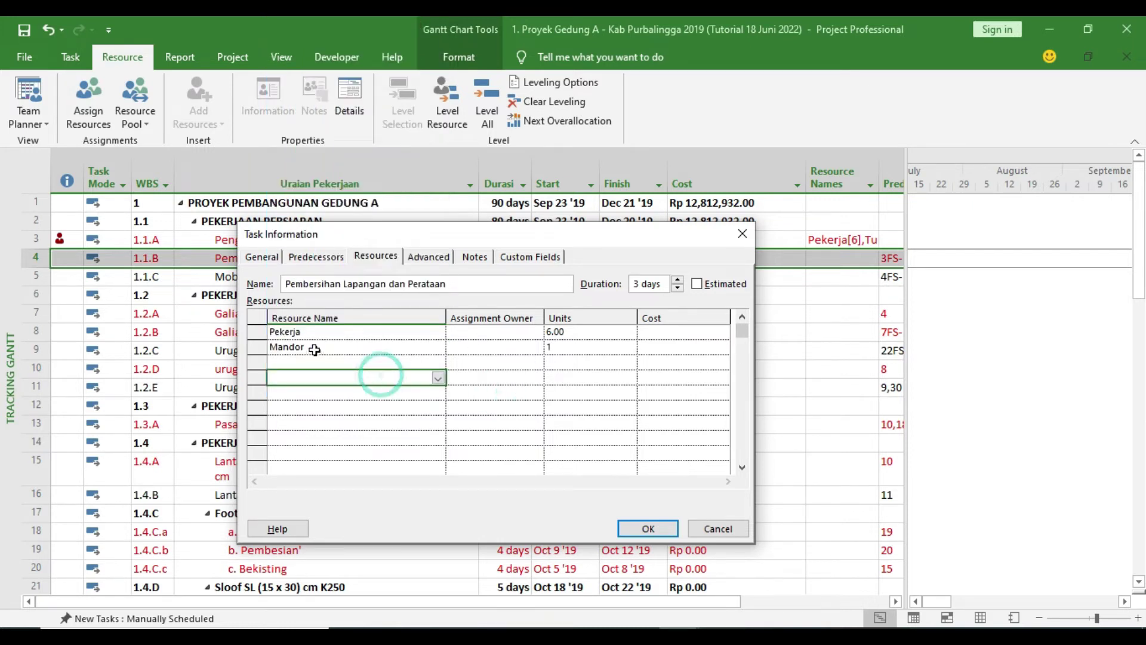
pyautogui.click(563, 347)
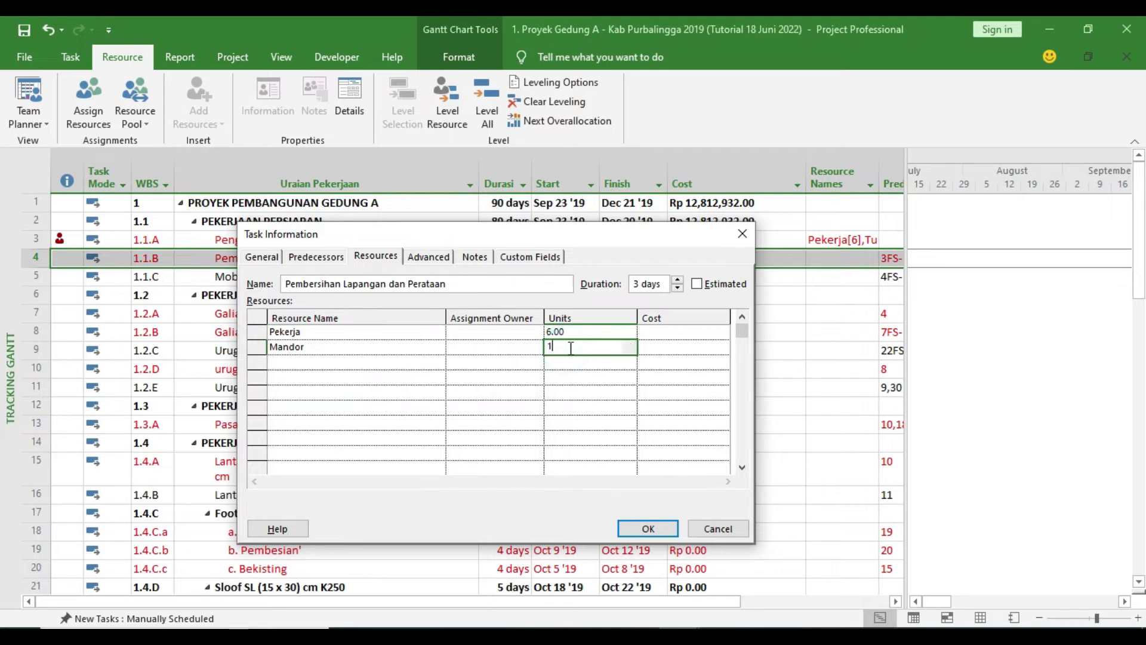
pyautogui.press('Return')
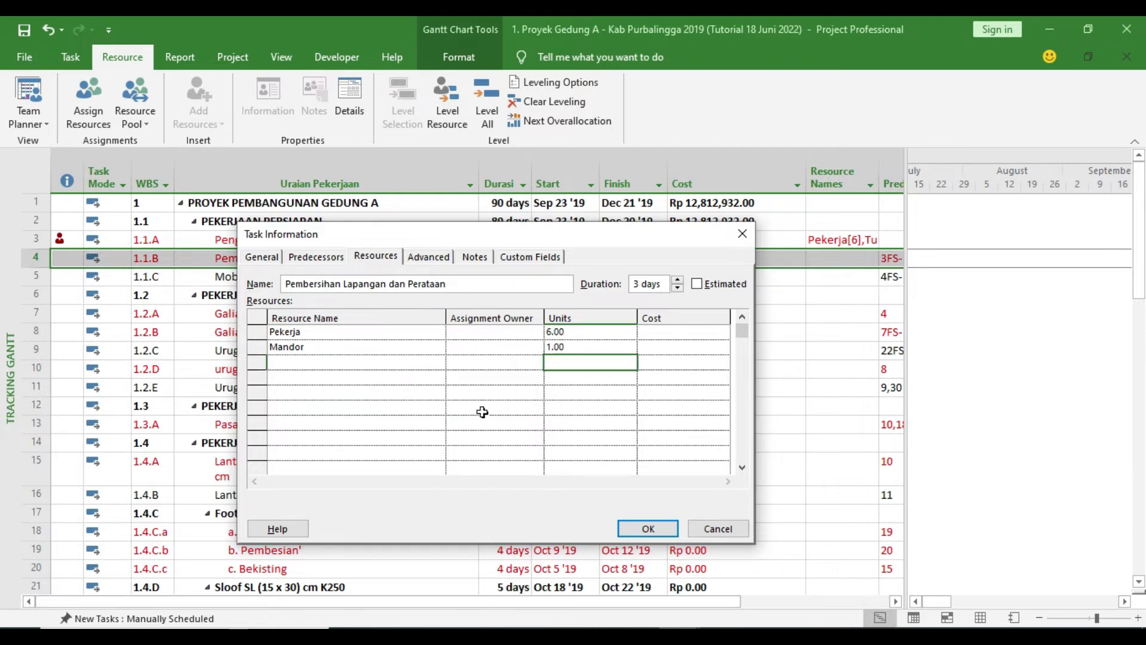
# Check the Excel RAP sheet for material and equipment needs and the TOTAL RAP amount of Pembersihan Lapangan dan Perataan.
pyautogui.click(290, 363)
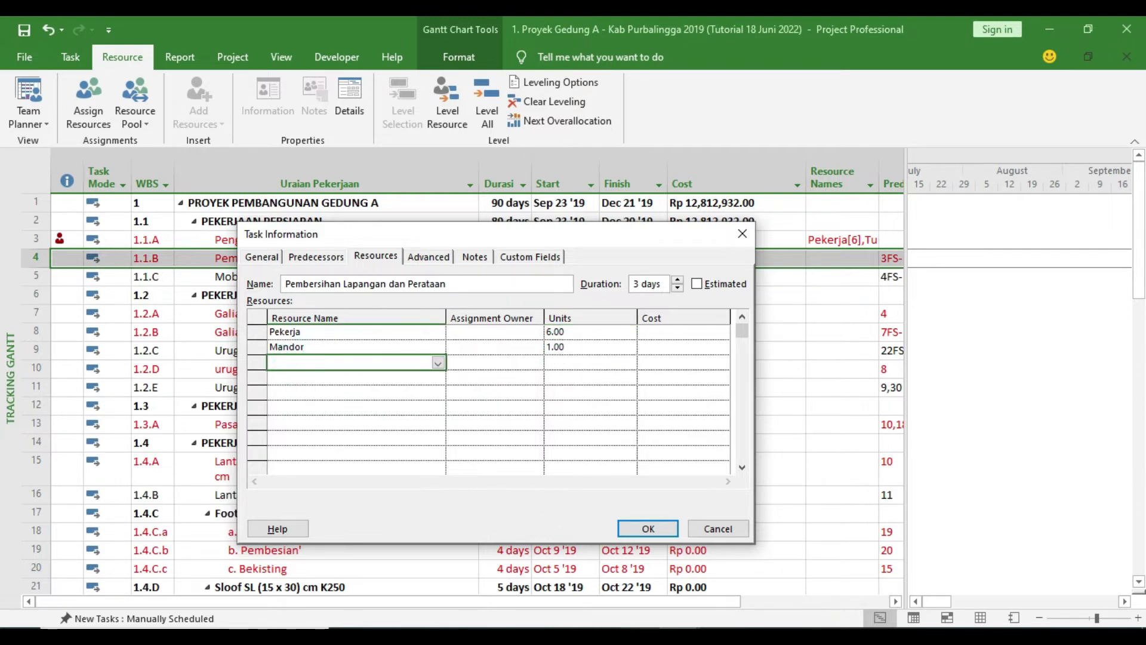
pyautogui.hotkey('alt', 'Tab')
pyautogui.click(1121, 597)
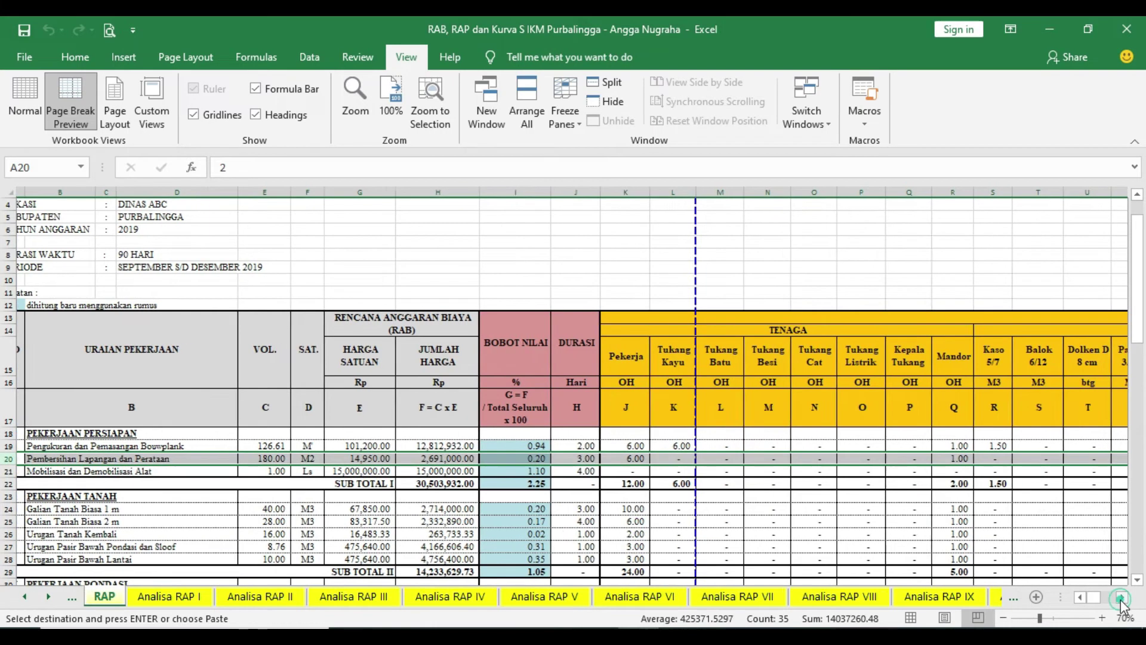
pyautogui.click(1121, 597)
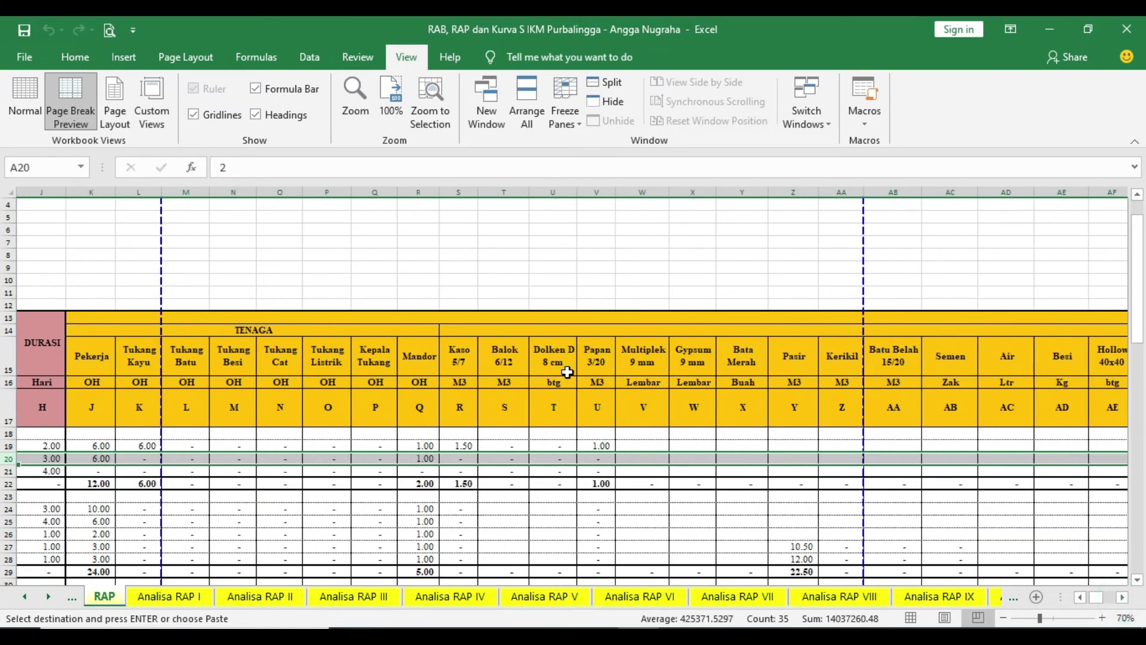
pyautogui.click(1121, 597)
pyautogui.click(1120, 597)
pyautogui.click(1121, 597)
pyautogui.click(1121, 597)
pyautogui.click(1123, 597)
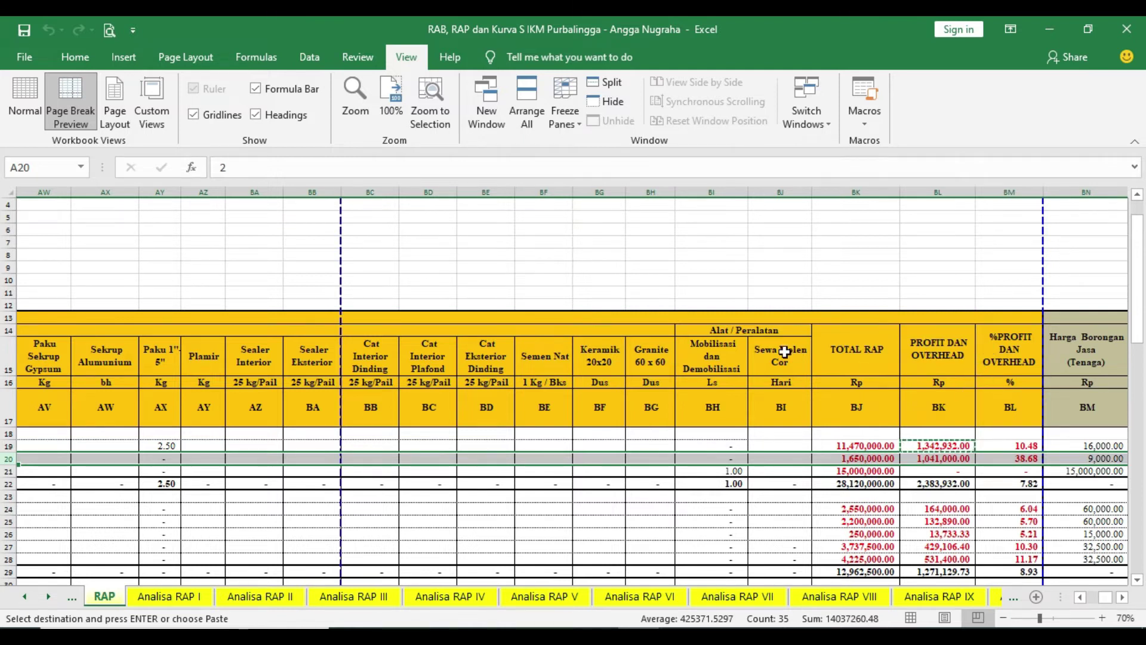
pyautogui.click(864, 459)
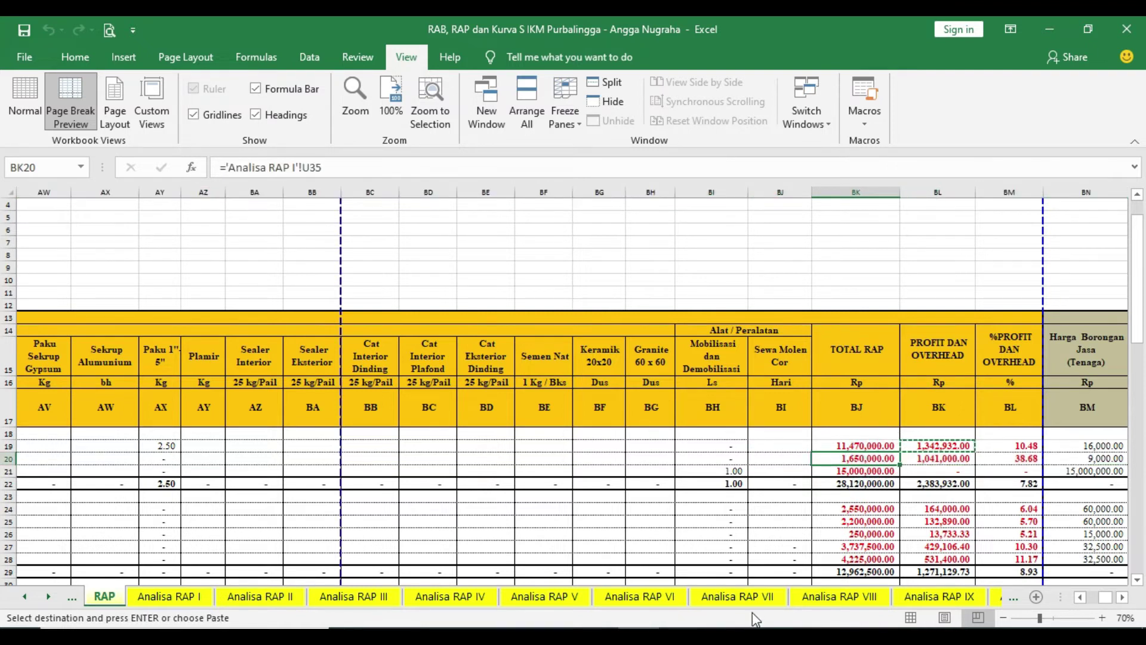
# Return to the tutorial project in Microsoft Project and apply the resource assignments entered for Pembersihan Lapangan dan Perataan.
pyautogui.moveTo(679, 639)
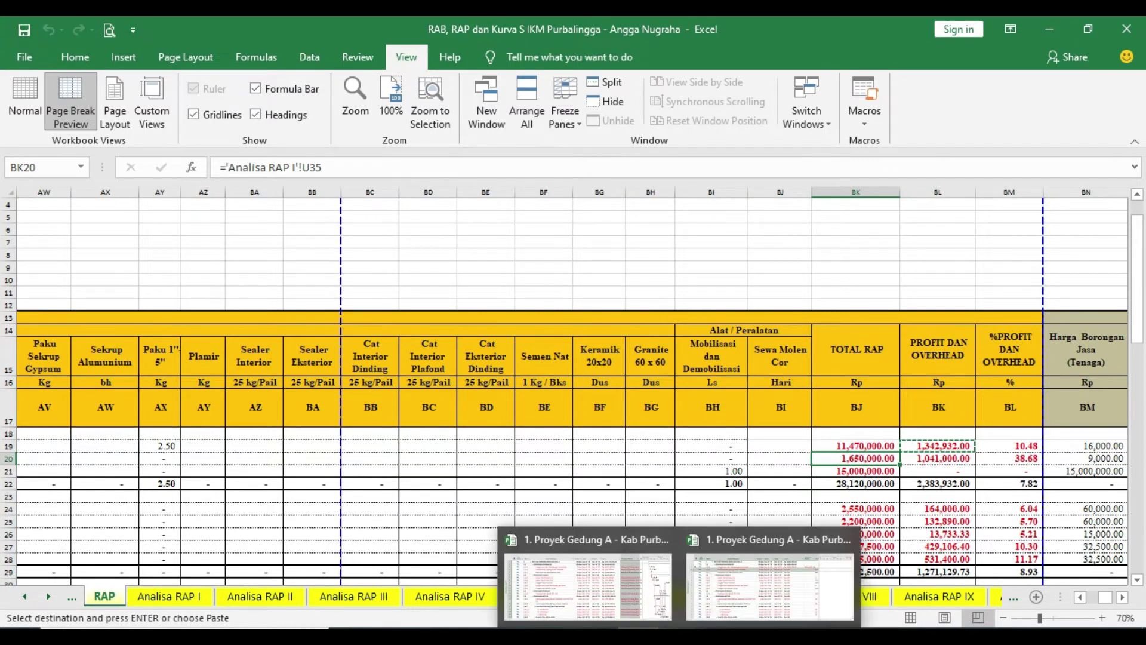
pyautogui.click(771, 585)
pyautogui.click(647, 524)
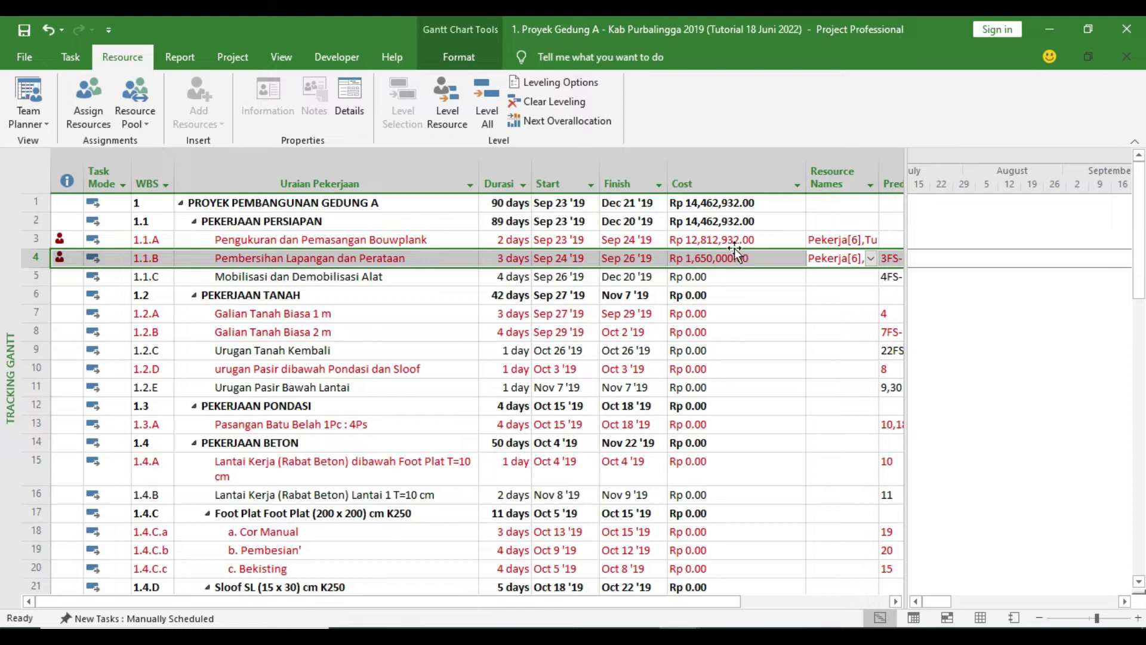
# Check the PROFIT DAN OVERHEAD amount for Pembersihan Lapangan dan Perataan in the Excel RAP sheet and return to Microsoft Project.
pyautogui.hotkey('alt', 'Tab')
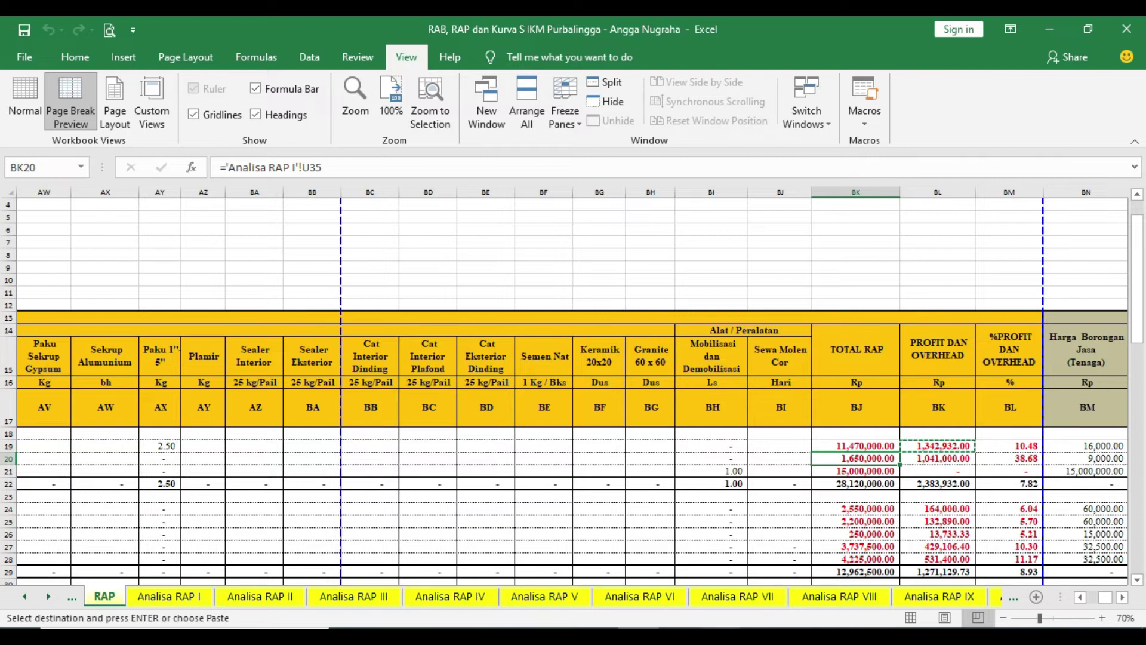
pyautogui.click(680, 636)
pyautogui.click(784, 605)
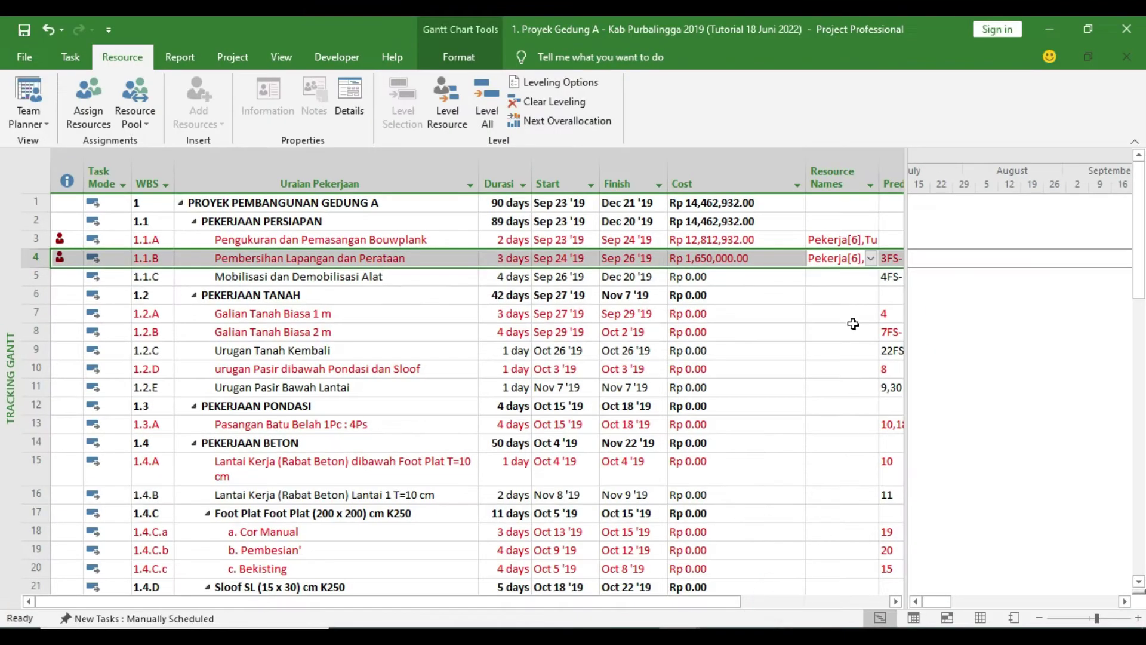
# Add Profit with a cost of 1041000 as the third resource of Pembersihan Lapangan dan Perataan and apply the assignments.
pyautogui.click(840, 260)
pyautogui.doubleClick(841, 259)
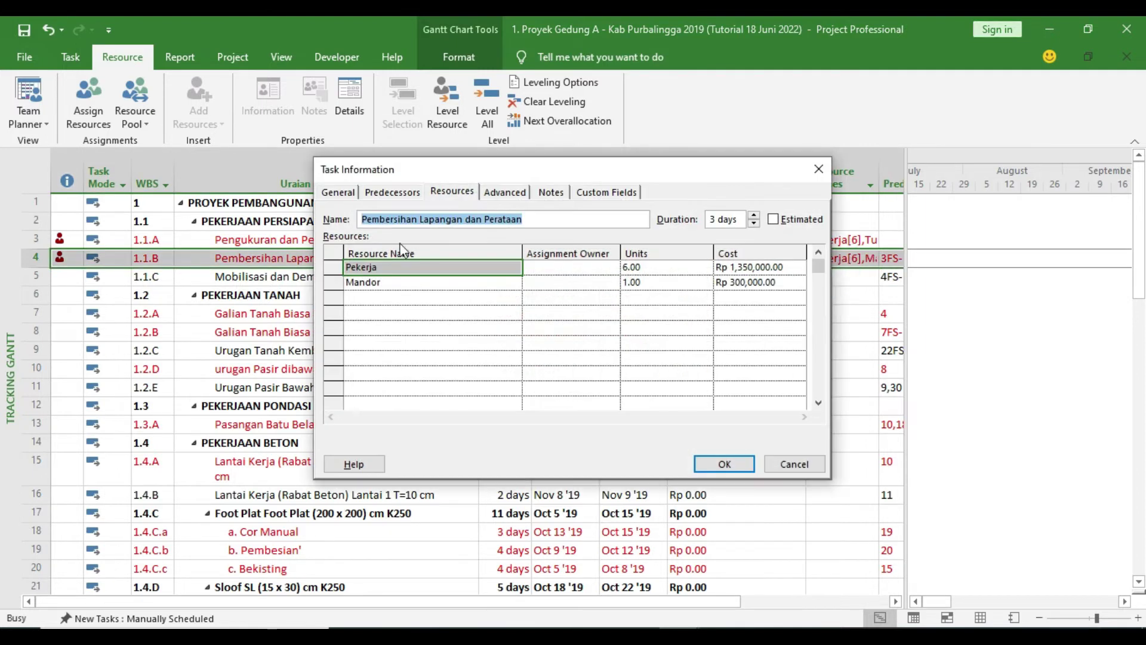
pyautogui.click(409, 297)
pyautogui.write('Pr')
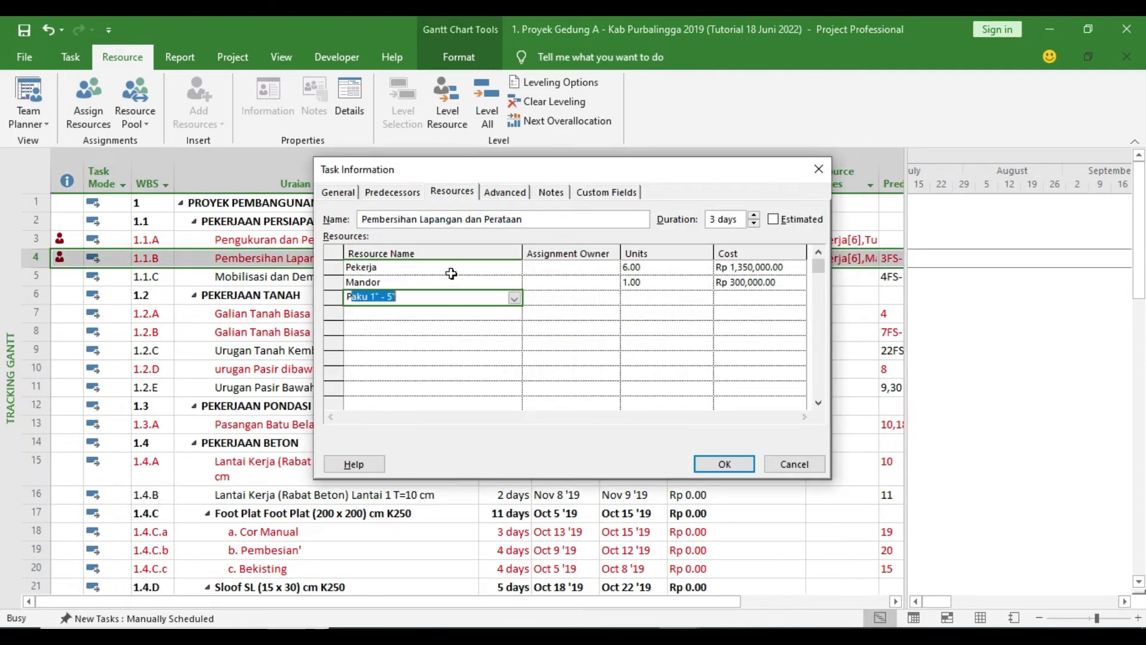
pyautogui.write('ofit')
pyautogui.click(487, 326)
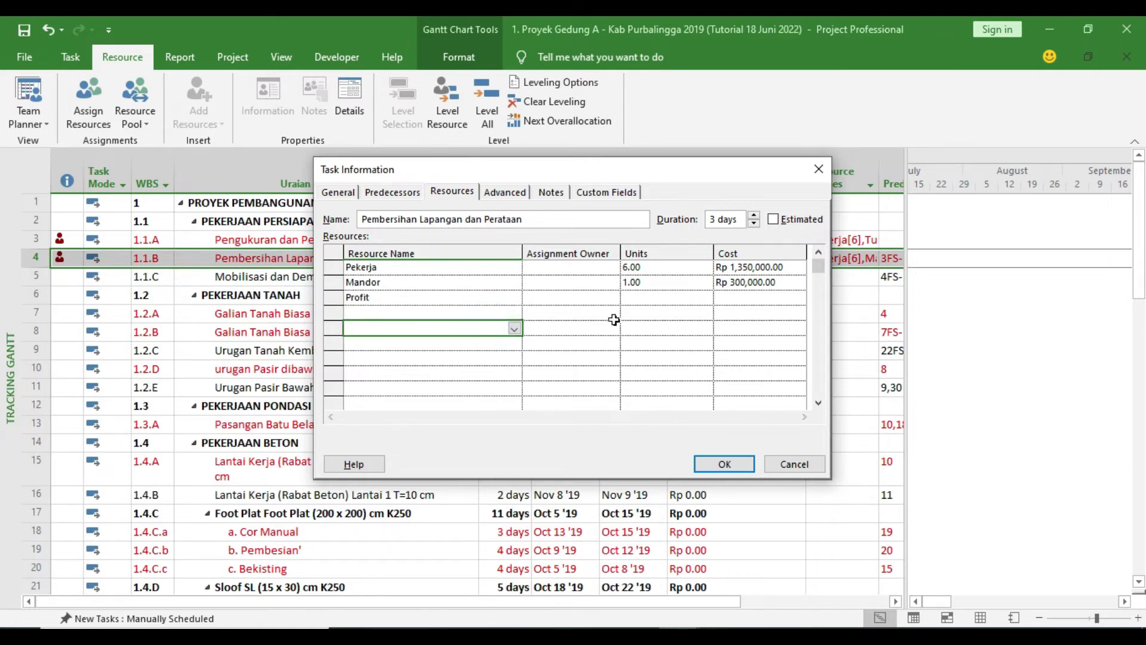
pyautogui.click(631, 302)
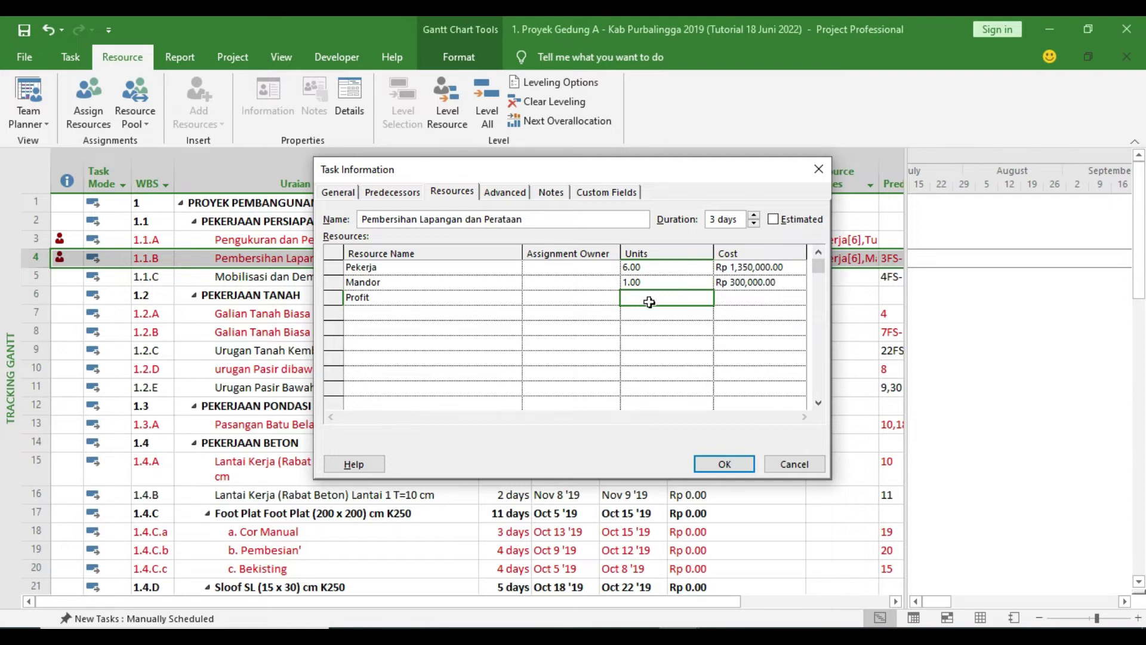
pyautogui.click(733, 300)
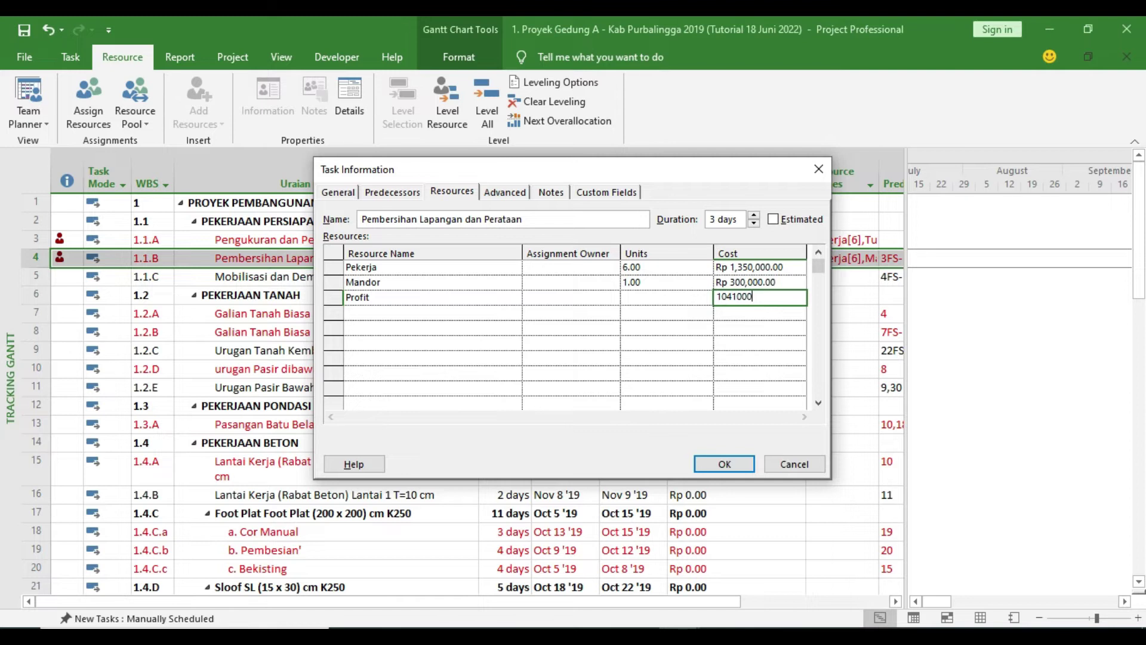
pyautogui.click(720, 343)
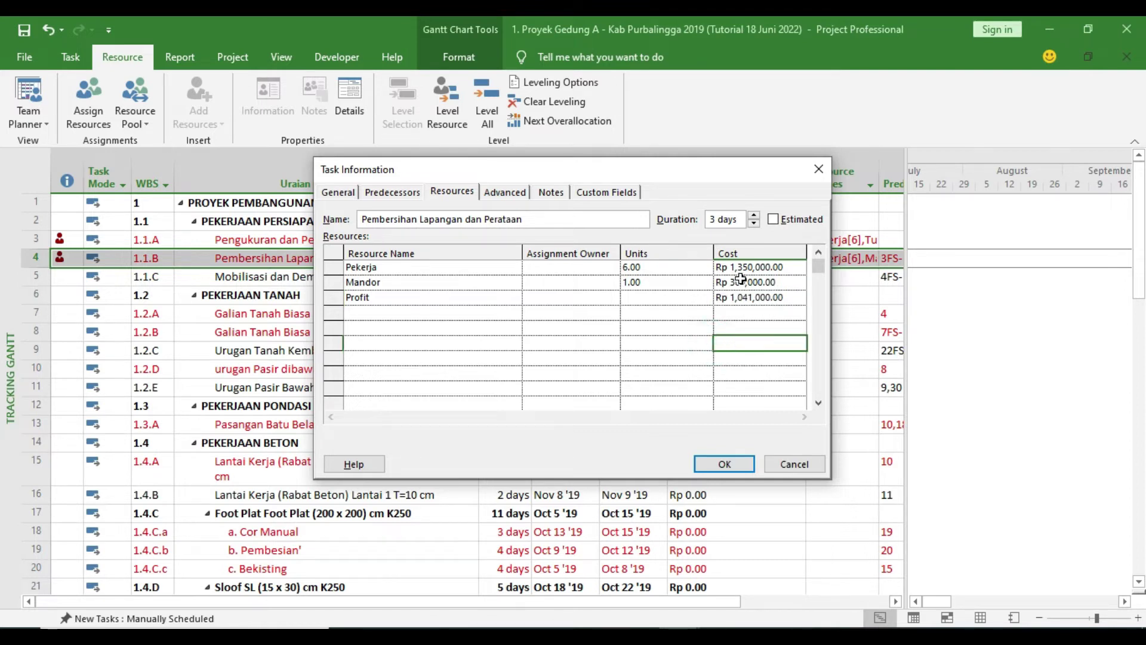
pyautogui.click(738, 464)
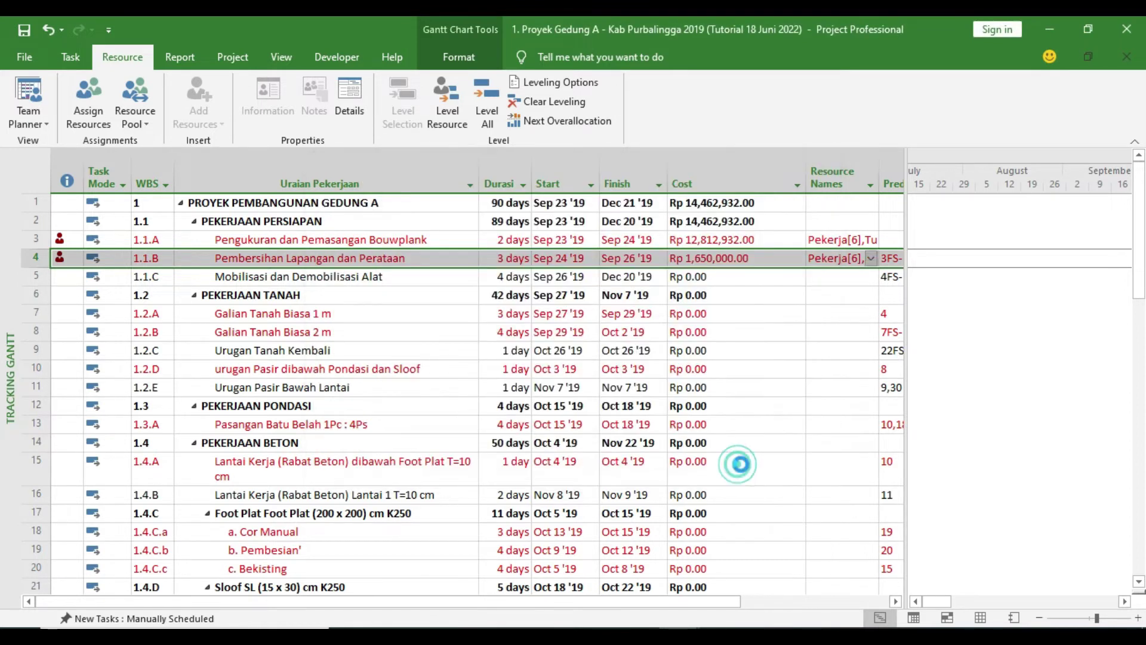
# Compare the cost of Pembersihan Lapangan dan Perataan with its RAB JUMLAH HARGA in the Excel RAP sheet and return to Microsoft Project.
pyautogui.click(732, 261)
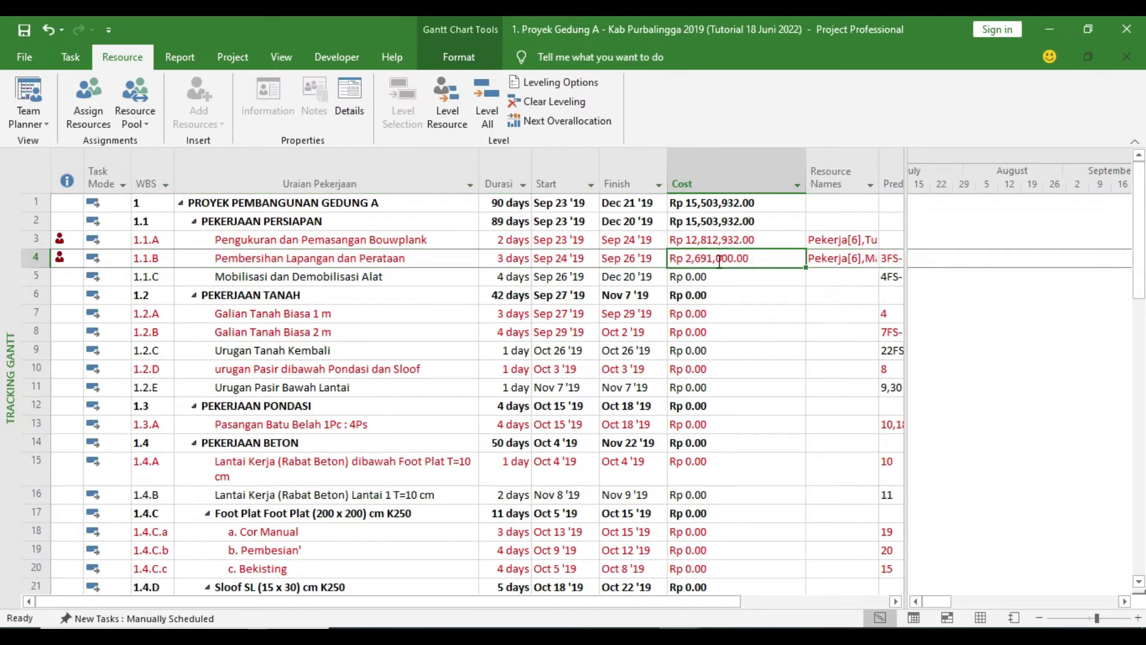
pyautogui.hotkey('alt', 'Tab')
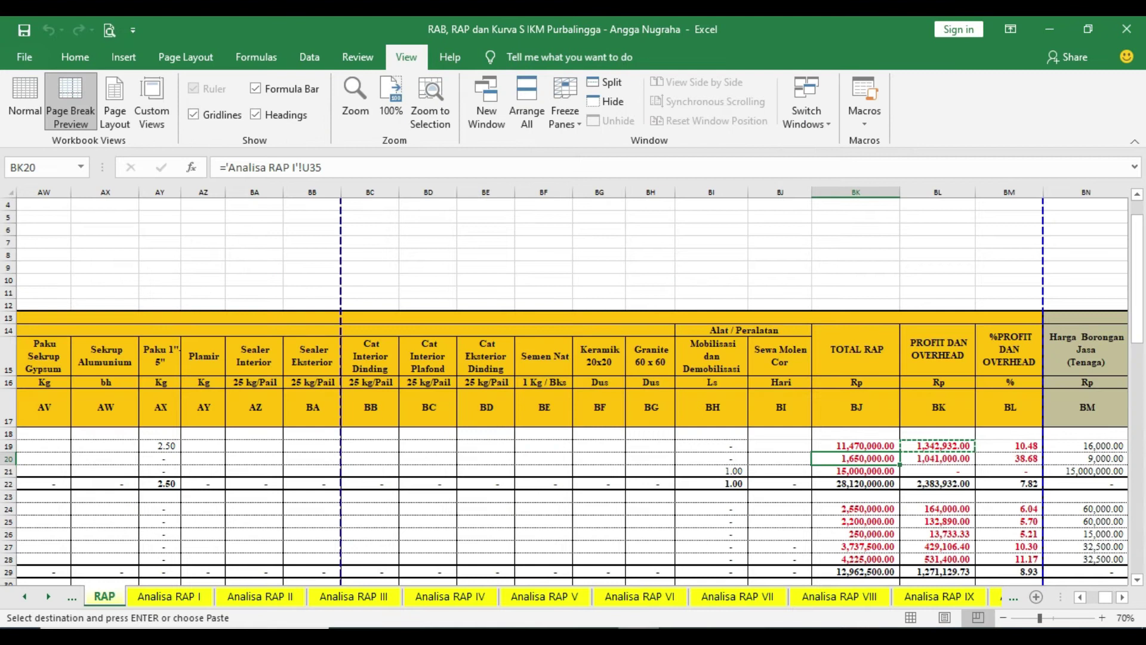
pyautogui.moveTo(1103, 602); pyautogui.dragTo(1090, 602)
pyautogui.click(457, 459)
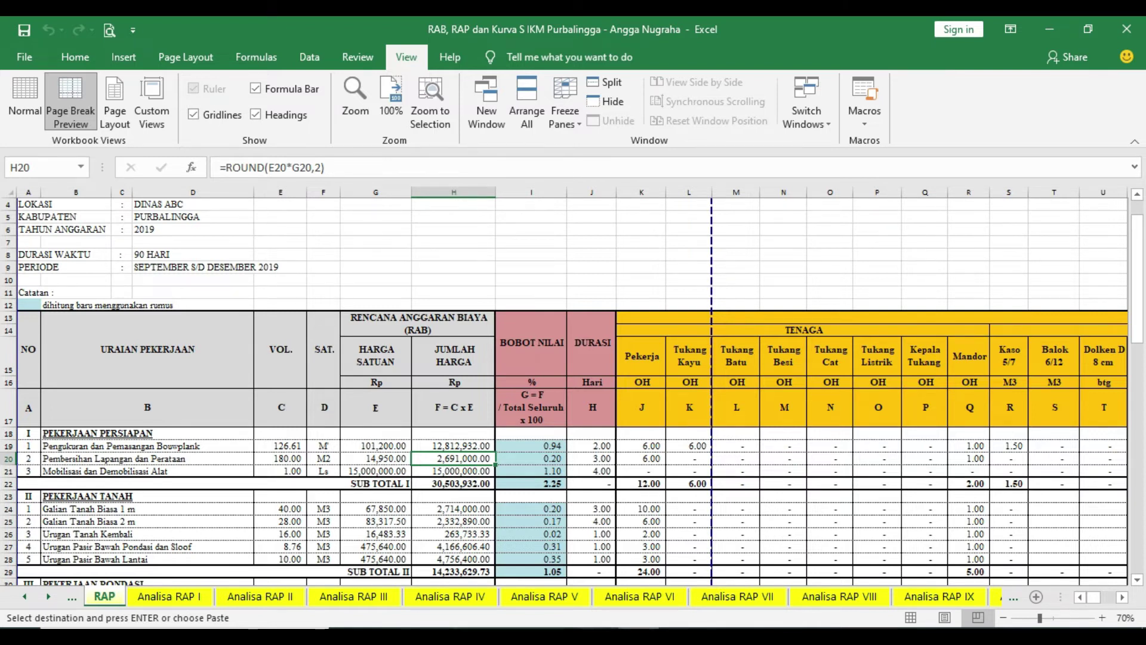
pyautogui.click(740, 594)
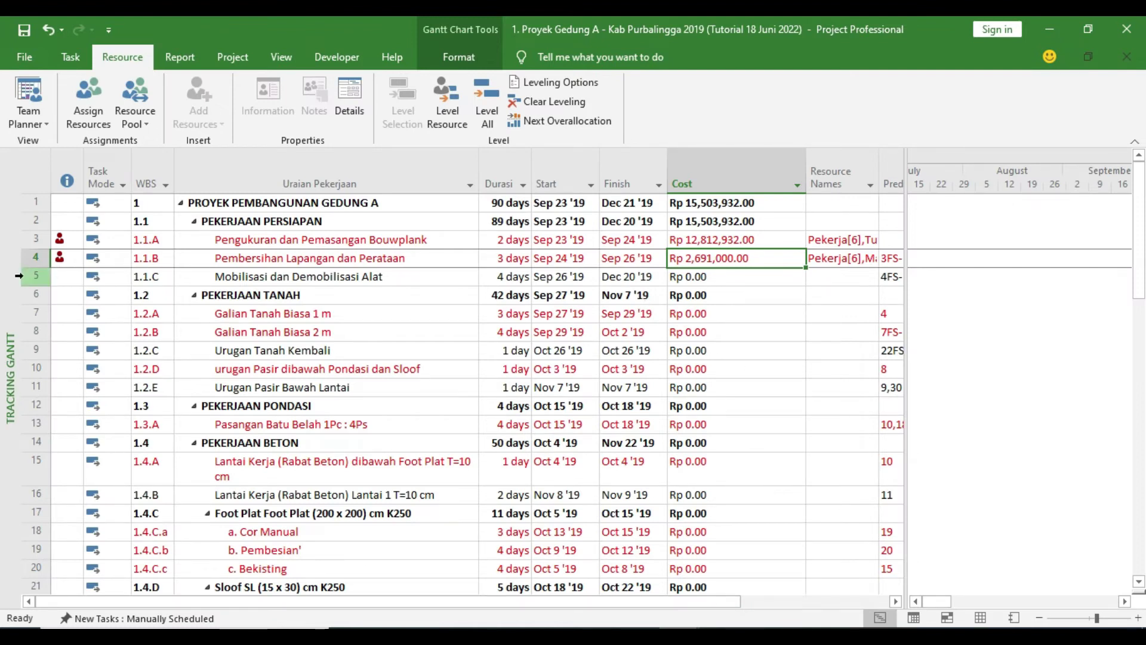
# Open the resource assignments of the Mobilisasi dan Demobilisasi Alat task.
pyautogui.doubleClick(76, 278)
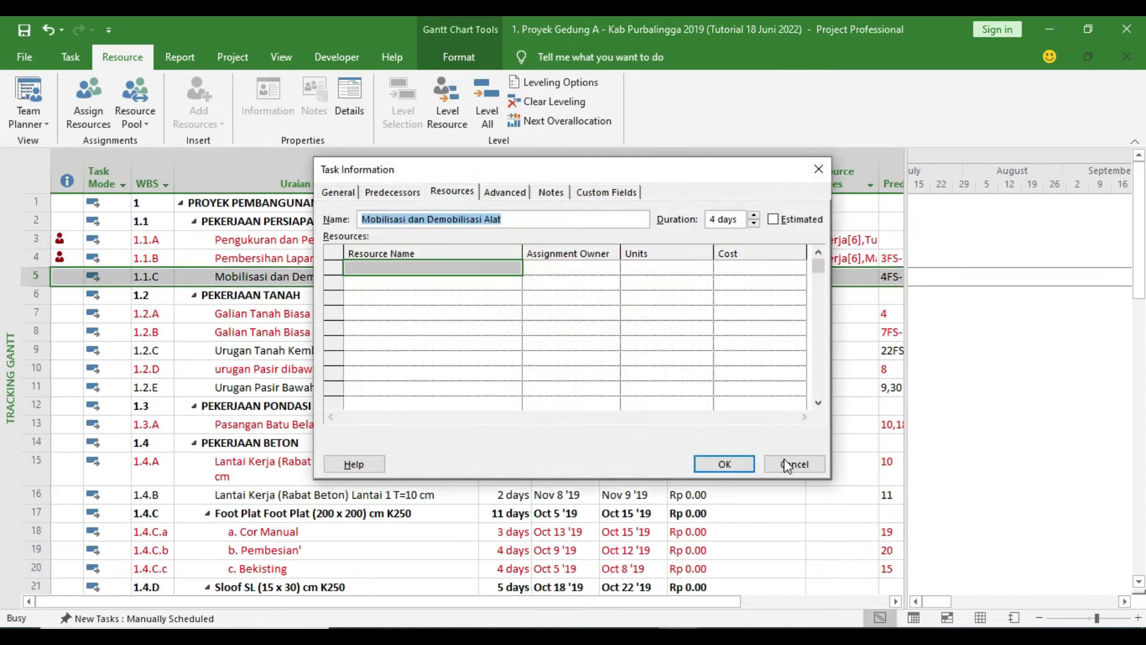
pyautogui.click(789, 463)
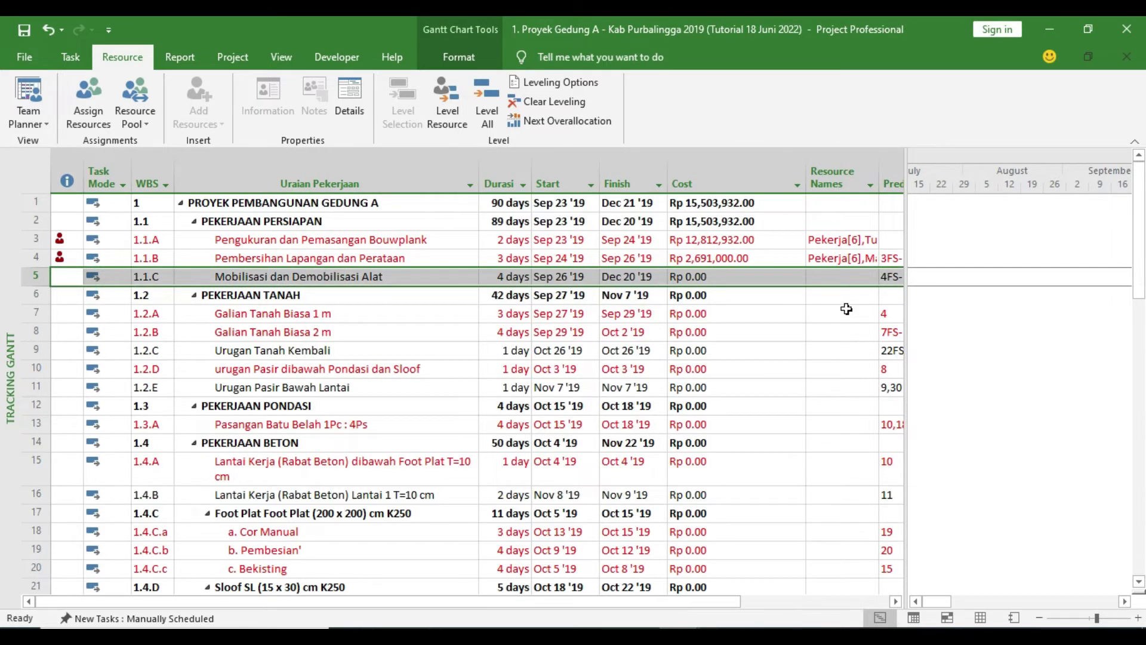
pyautogui.doubleClick(834, 278)
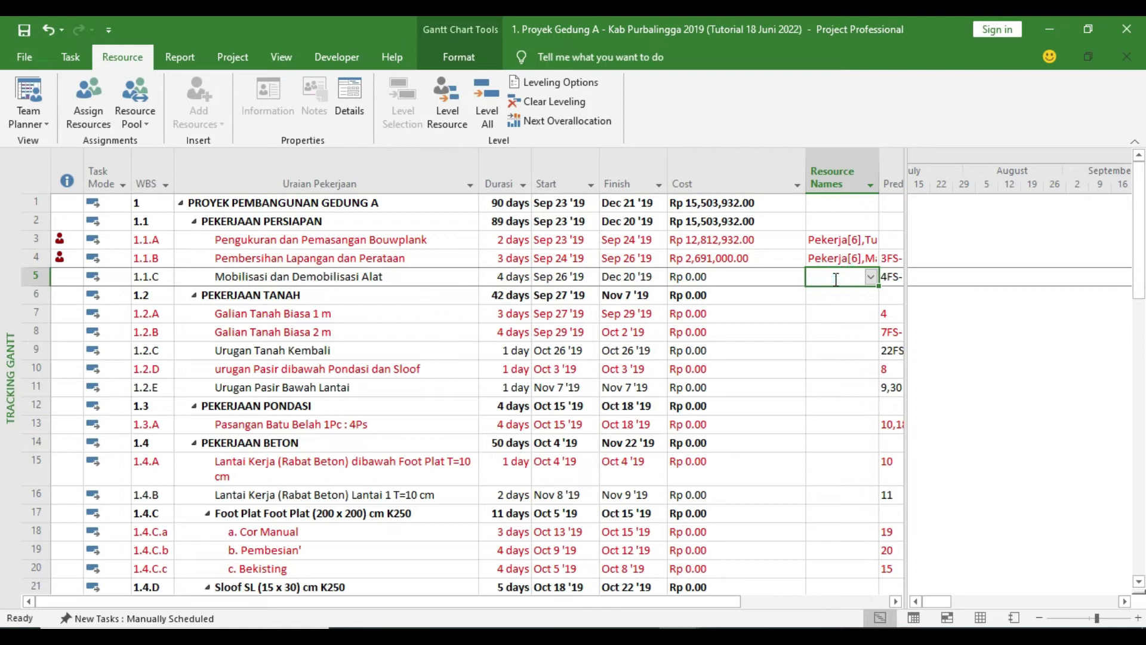
pyautogui.click(451, 192)
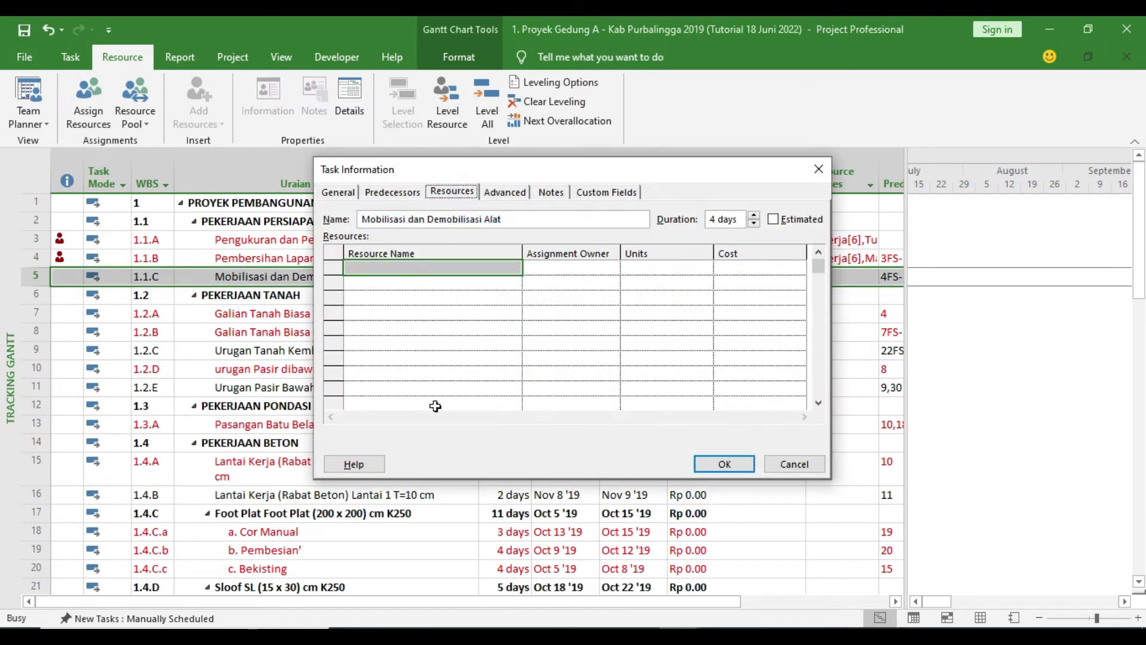
# Examine the Mobilisasi dan Demobilisasi Alat row in the Excel RAP sheet for resources, unit and total, and return to Microsoft Project.
pyautogui.click(637, 637)
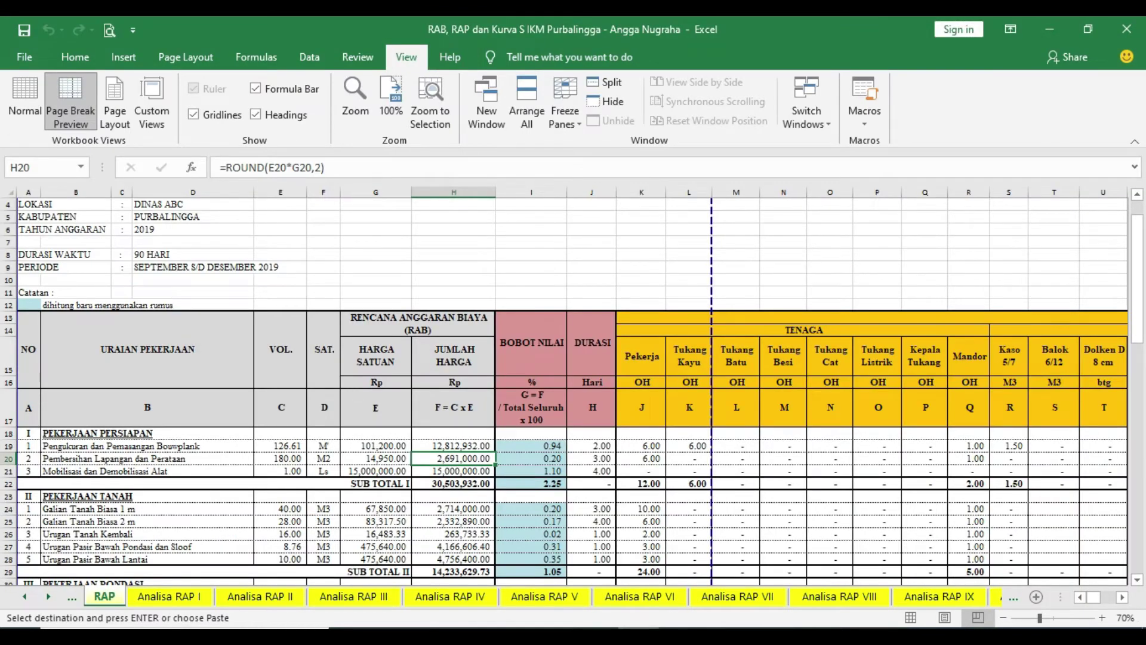
pyautogui.click(9, 472)
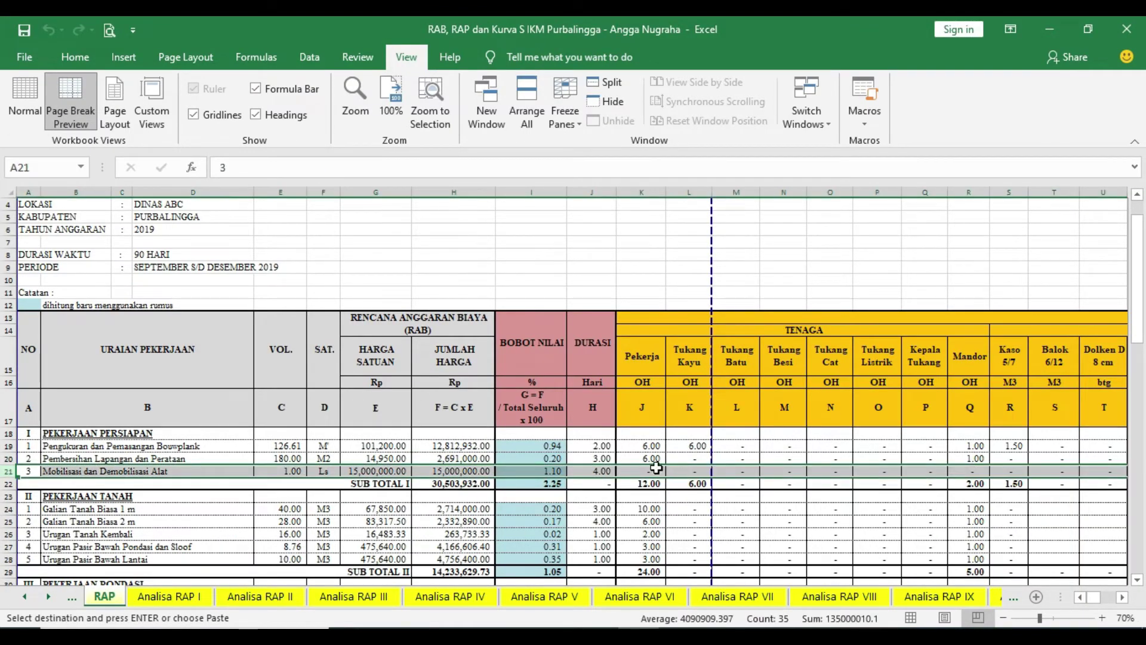
pyautogui.click(1123, 598)
pyautogui.moveTo(1124, 598); pyautogui.dragTo(1123, 598)
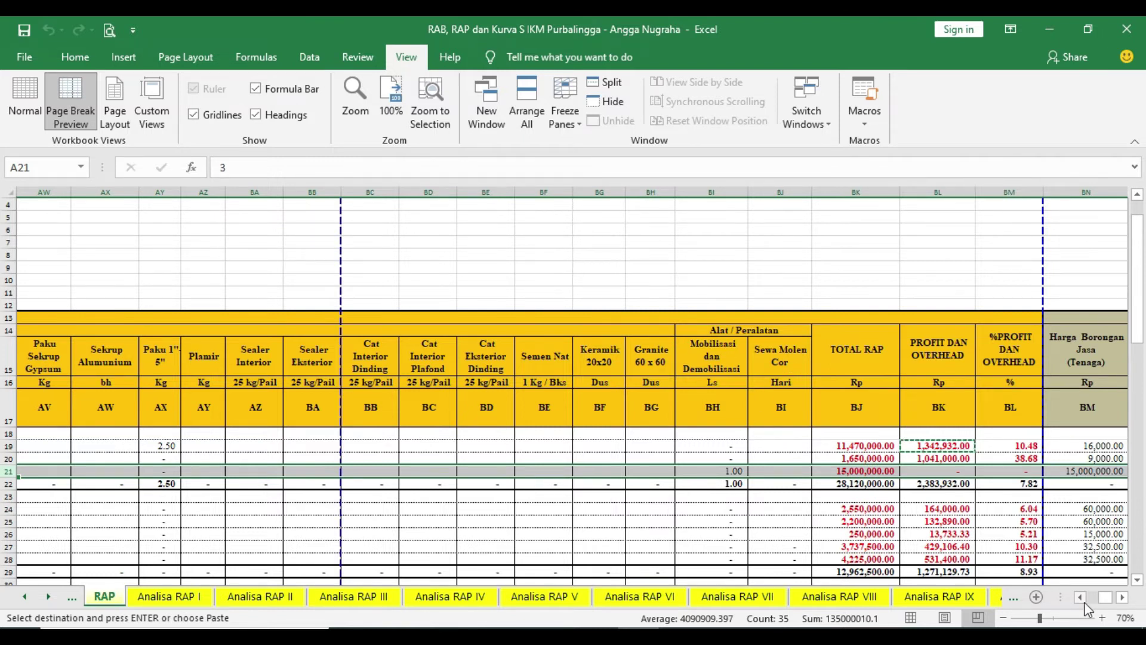
pyautogui.click(735, 471)
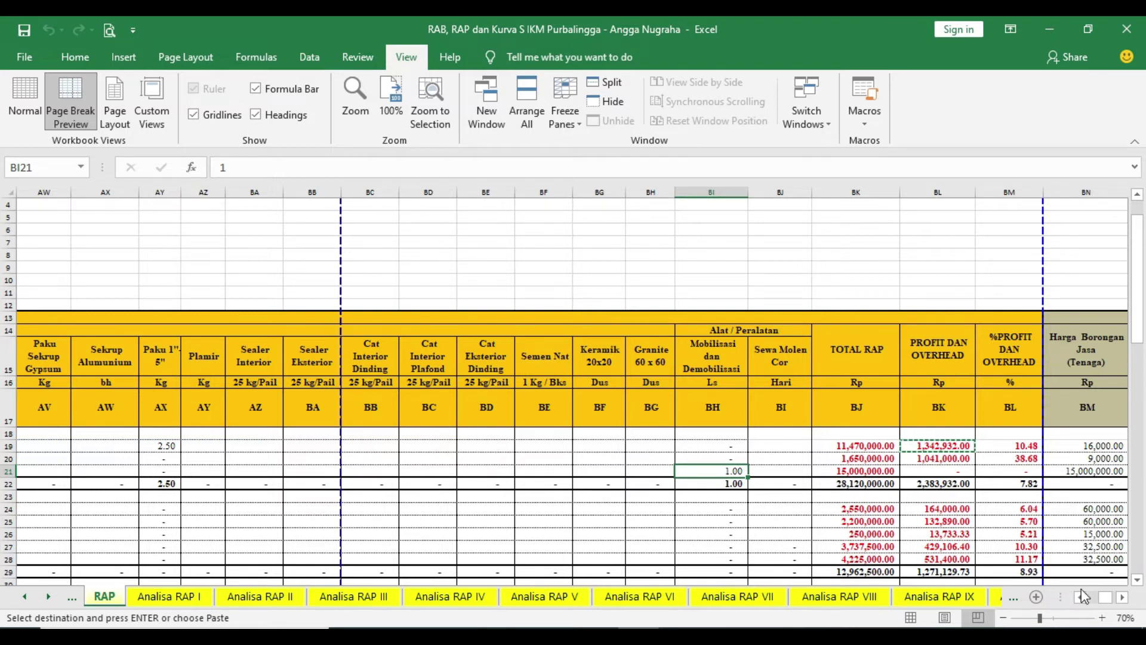
pyautogui.moveTo(1105, 597); pyautogui.dragTo(1089, 612)
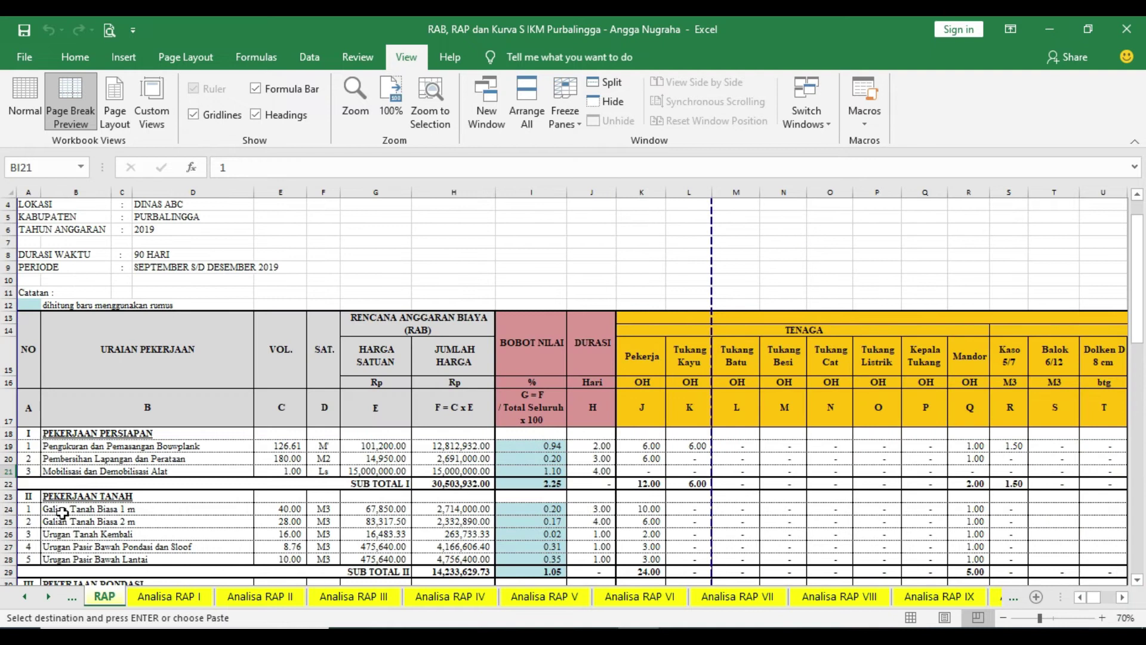
pyautogui.doubleClick(49, 472)
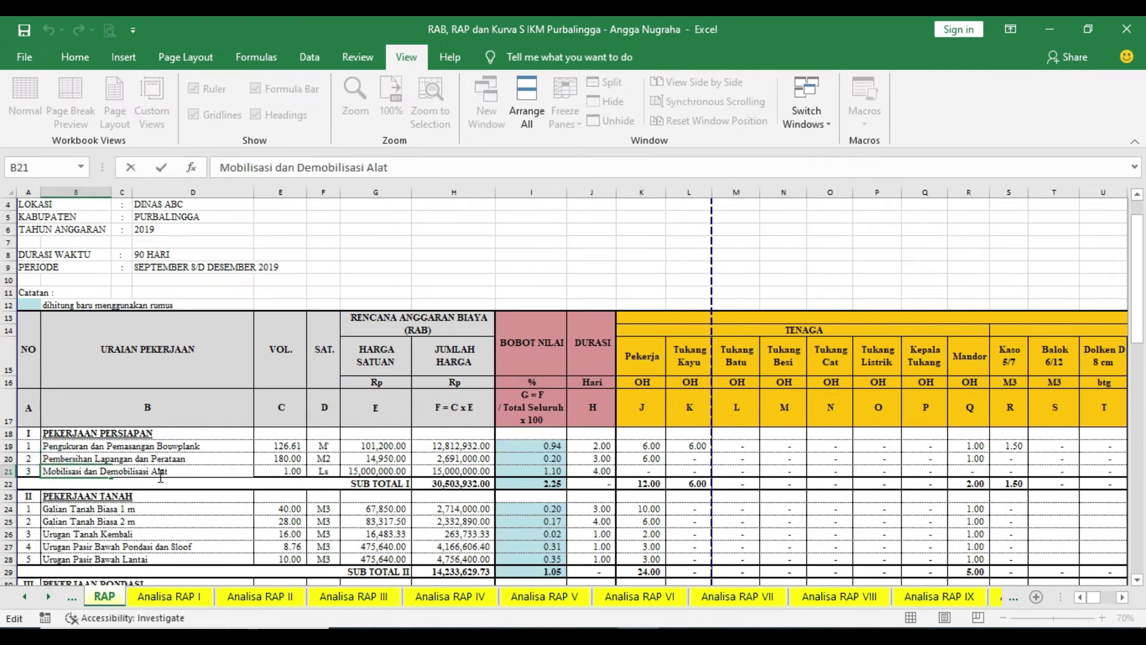
pyautogui.click(323, 471)
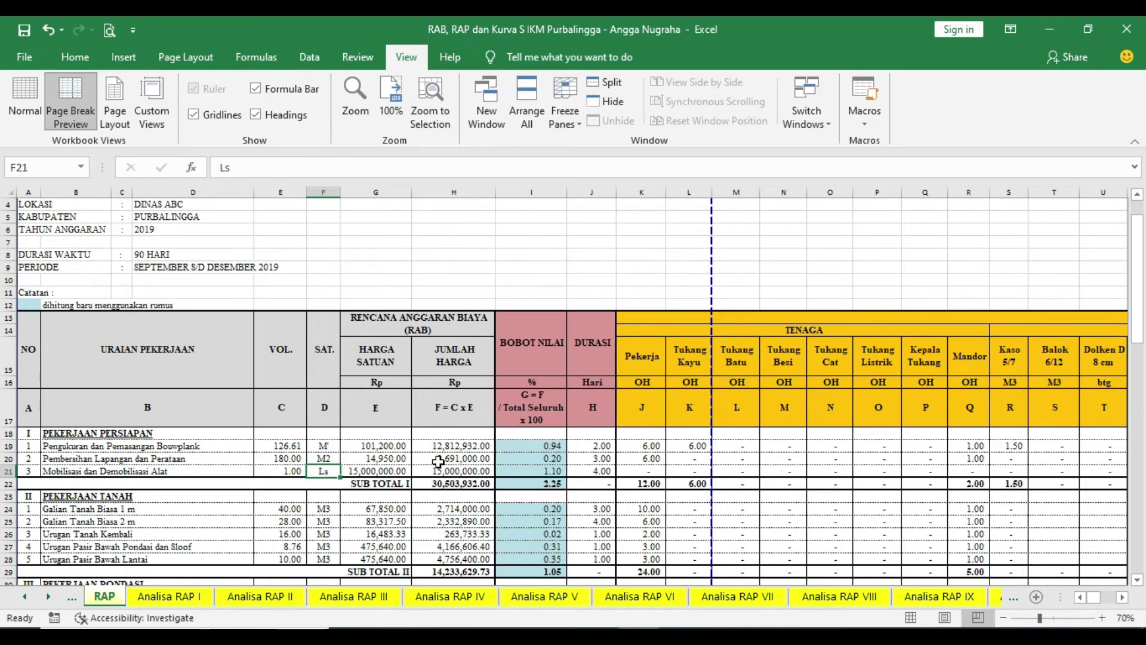
pyautogui.moveTo(681, 637)
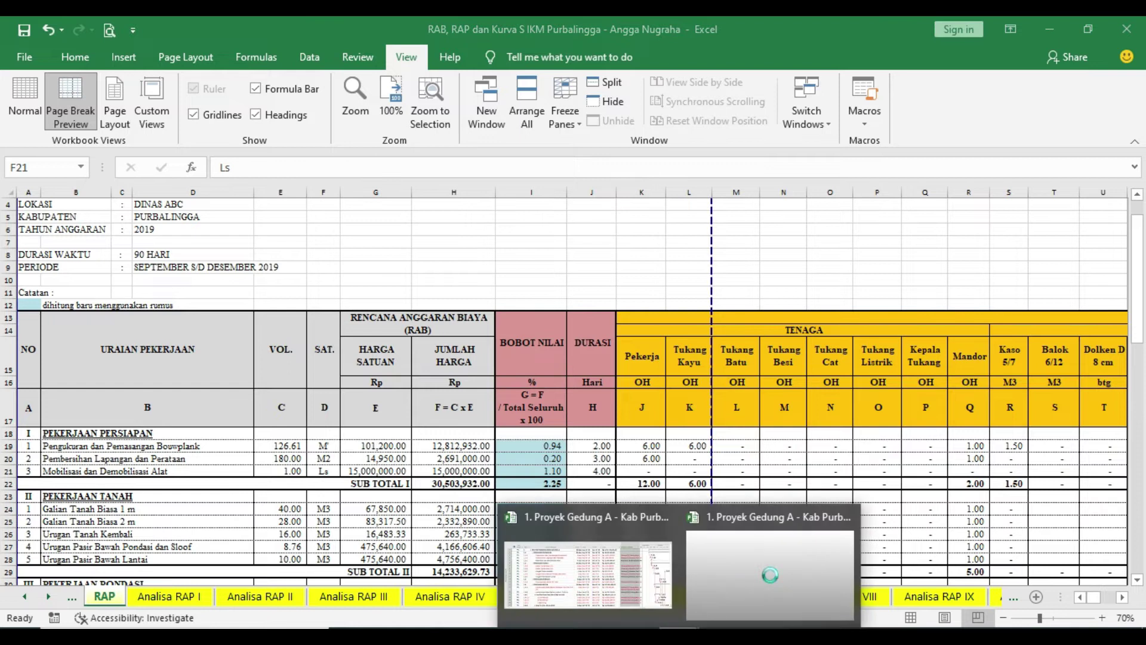
pyautogui.click(716, 573)
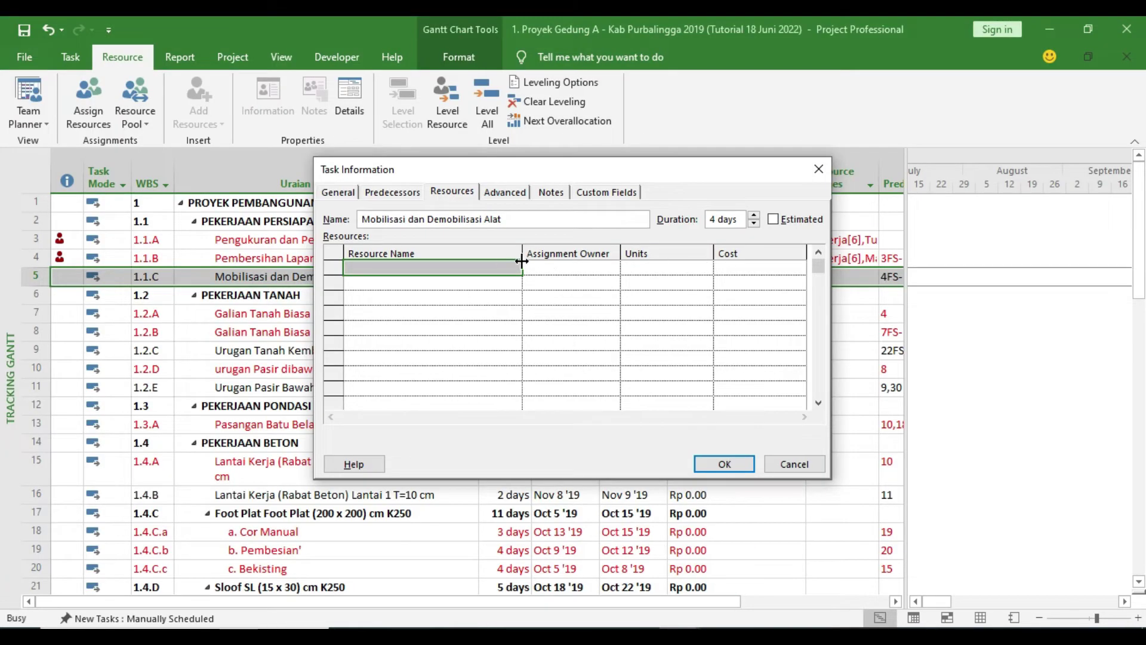
pyautogui.click(500, 266)
pyautogui.write('Mo')
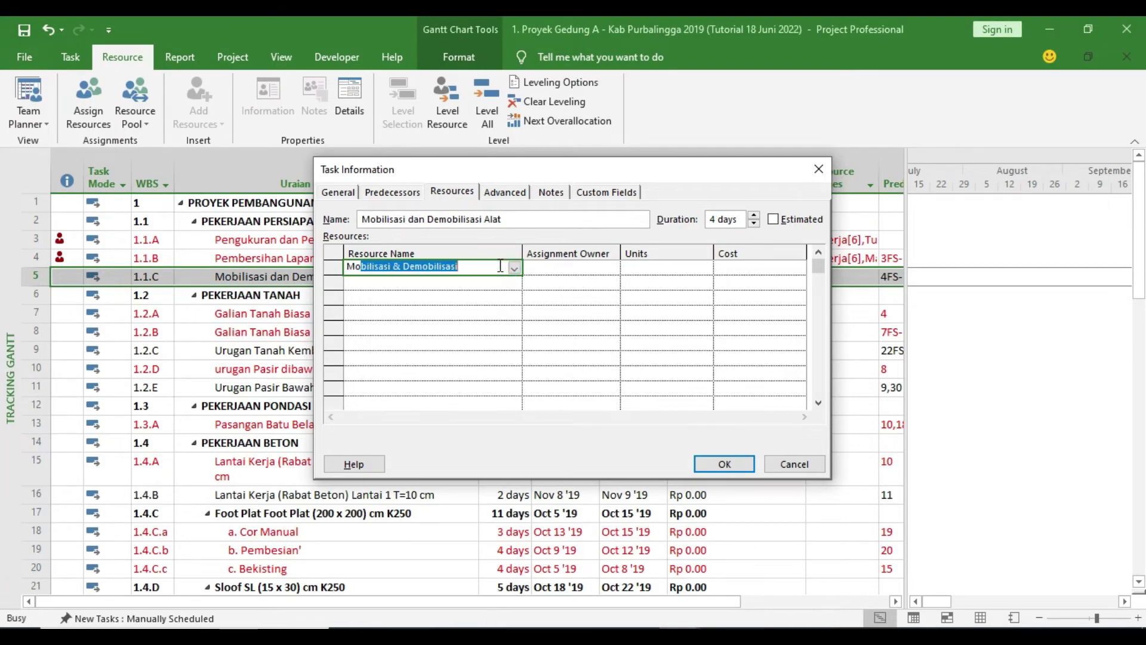
pyautogui.write('bil')
pyautogui.press('Return')
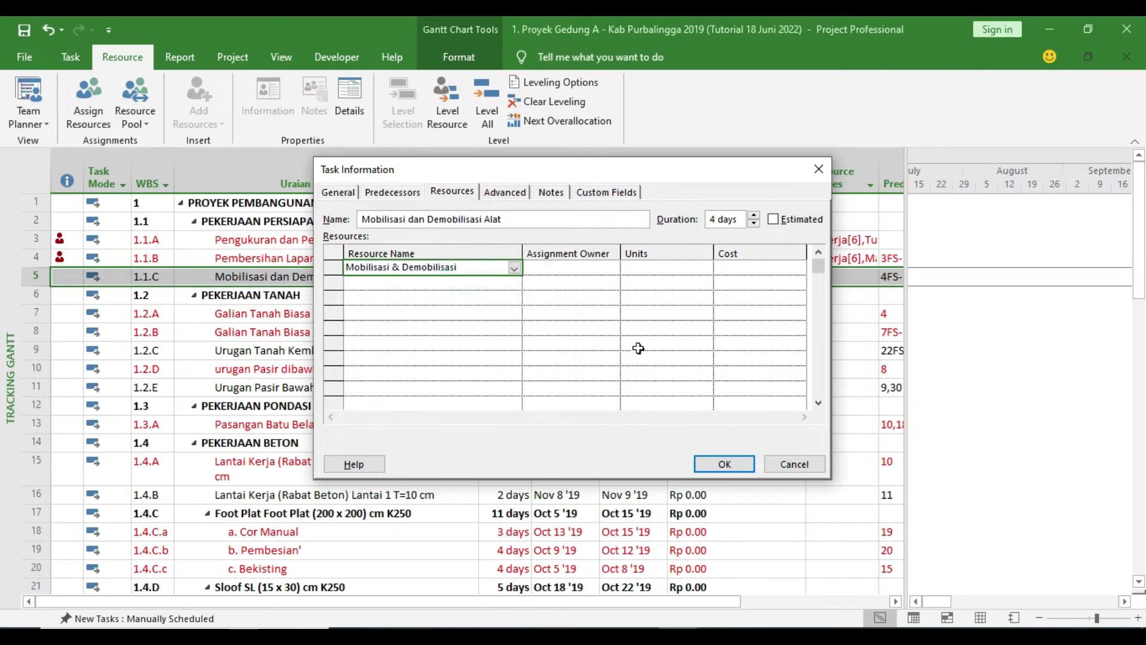
pyautogui.click(793, 464)
# Check the Mobilisasi & Demobilisasi entry's type in the Resource Sheet and return to the Tracking Gantt view.
pyautogui.click(982, 617)
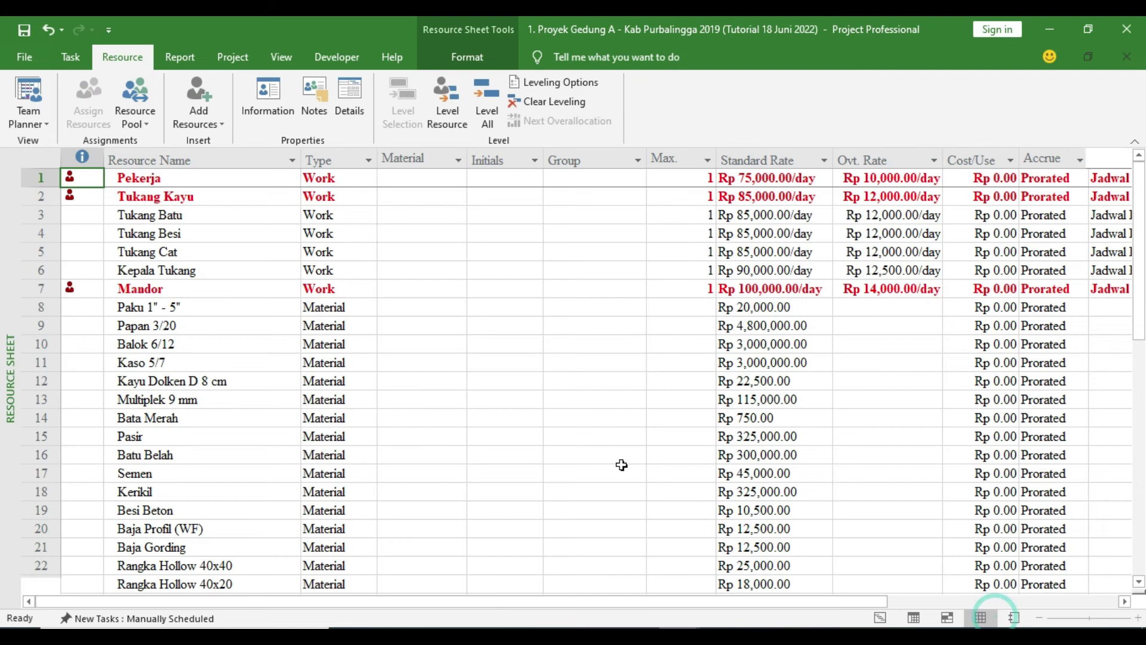
pyautogui.scroll(-13, 446, 427)
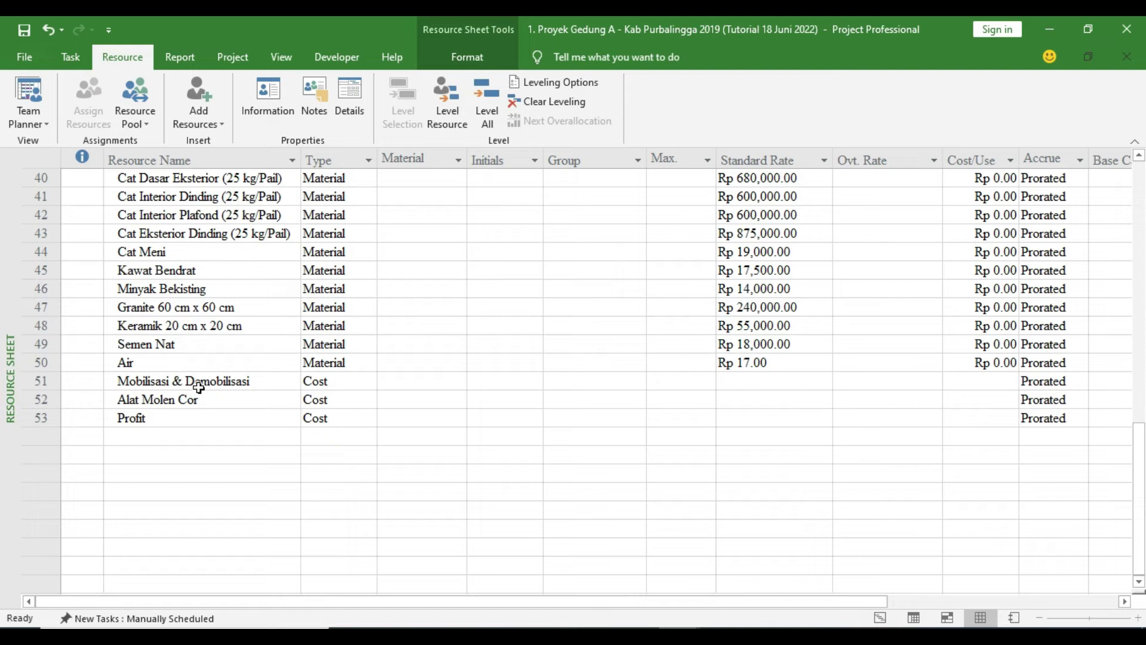
pyautogui.click(71, 58)
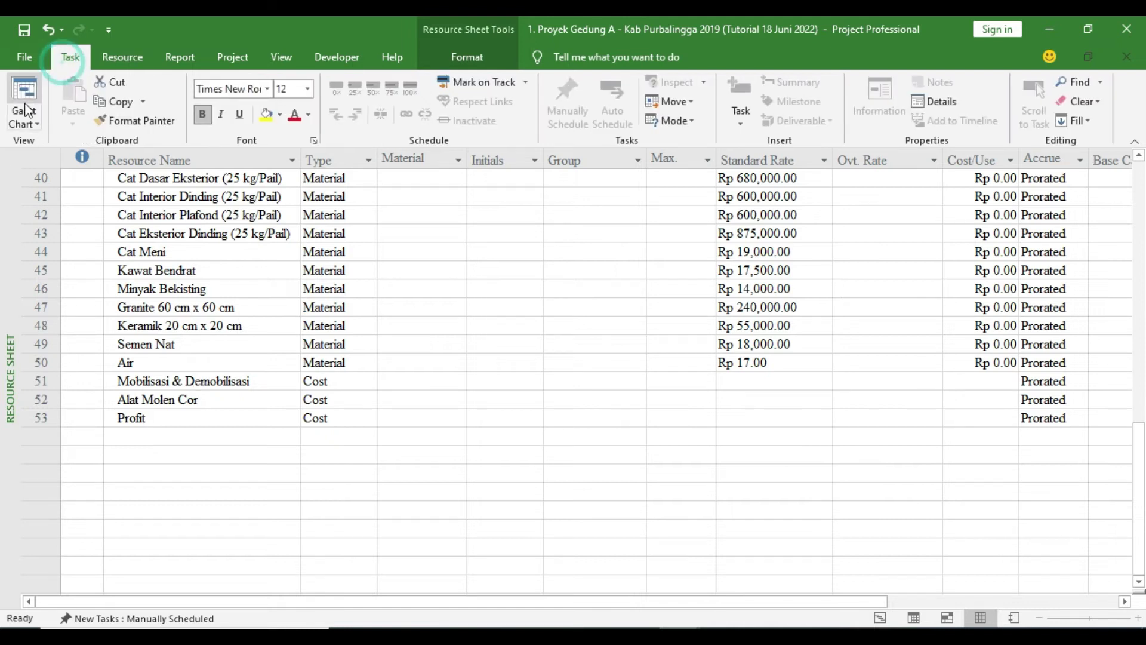
pyautogui.click(20, 124)
pyautogui.click(64, 403)
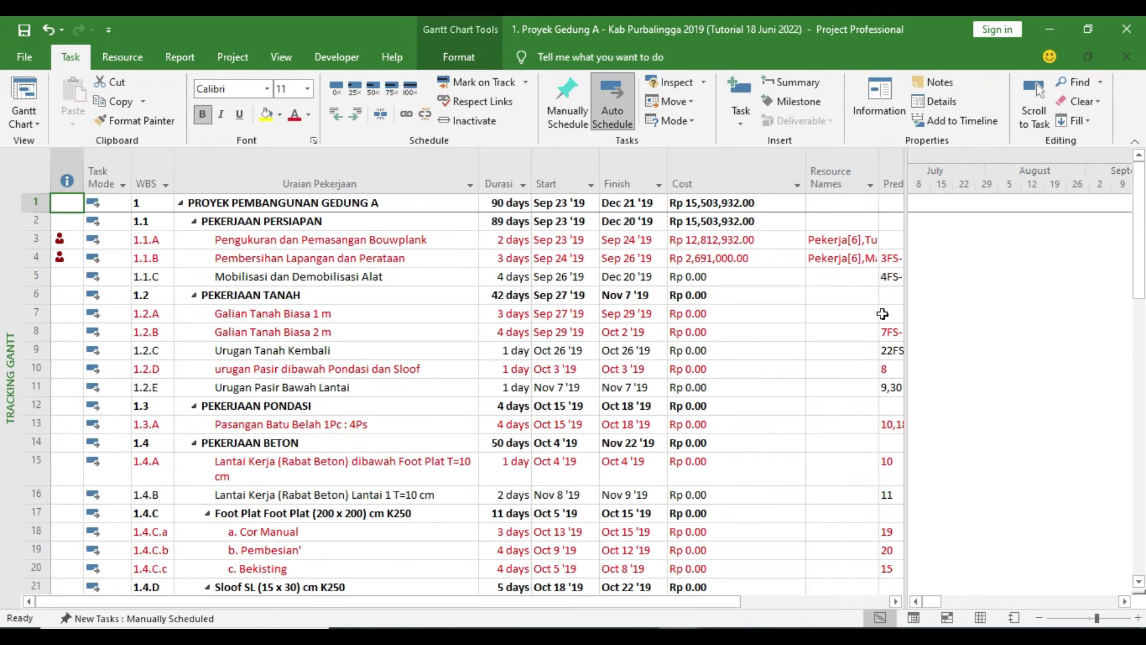
# Assign the Mobilisasi & Demobilisasi resource to the Mobilisasi dan Demobilisasi Alat task with a cost of Rp 15,000,000.
pyautogui.click(854, 276)
pyautogui.doubleClick(854, 276)
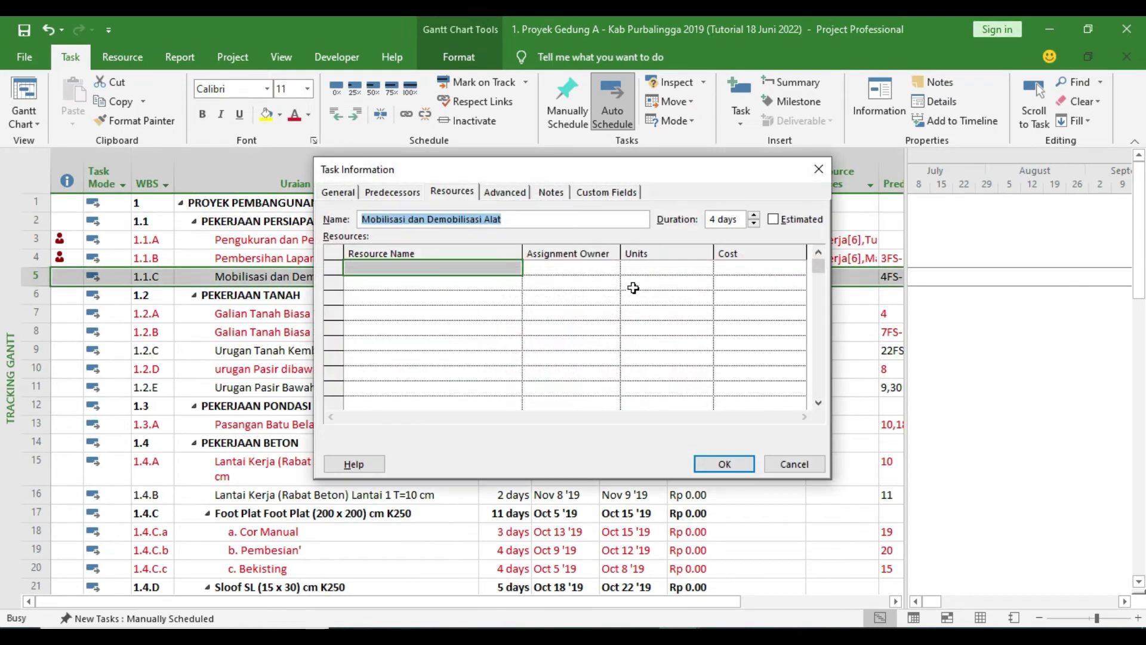
pyautogui.click(426, 268)
pyautogui.write('Mobilisasi & Demobilisasi')
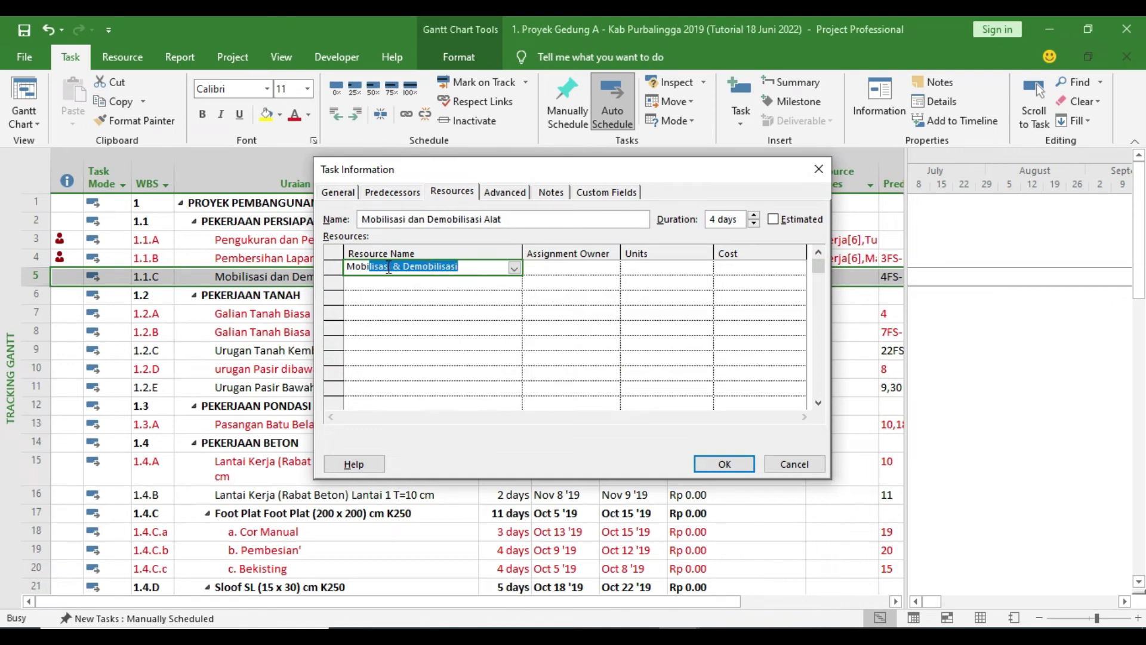
pyautogui.press('Return')
pyautogui.click(757, 268)
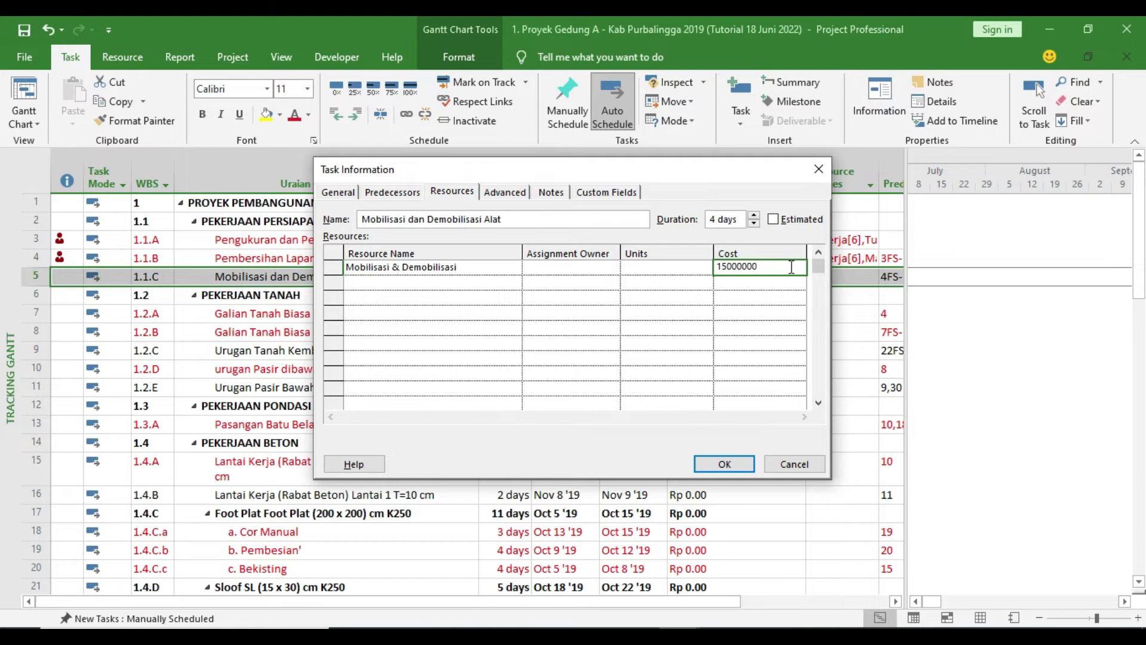
pyautogui.click(744, 298)
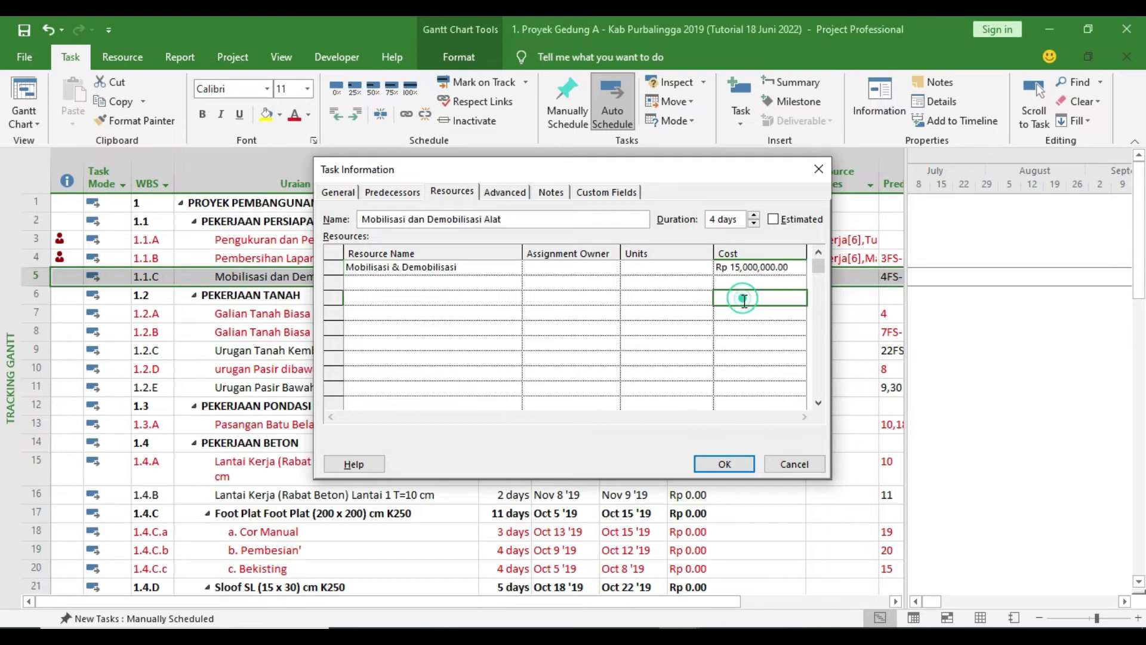
pyautogui.click(743, 468)
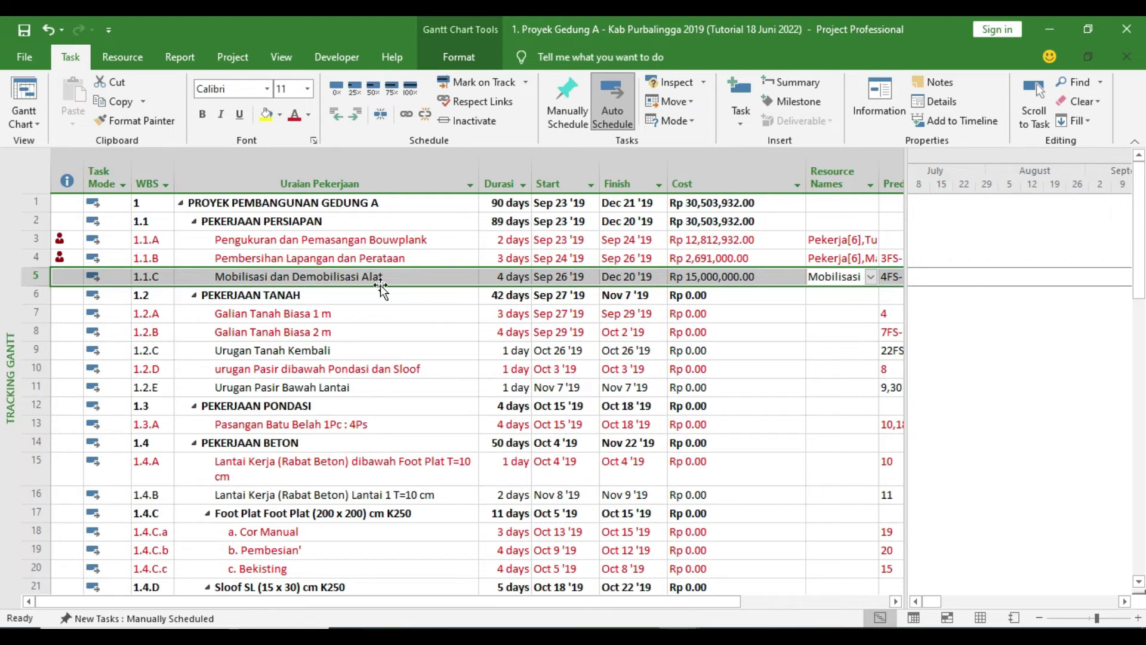
# Compare the PEKERJAAN PERSIAPAN cost with the SUB TOTAL I JUMLAH HARGA in the Excel RAP sheet.
pyautogui.click(739, 216)
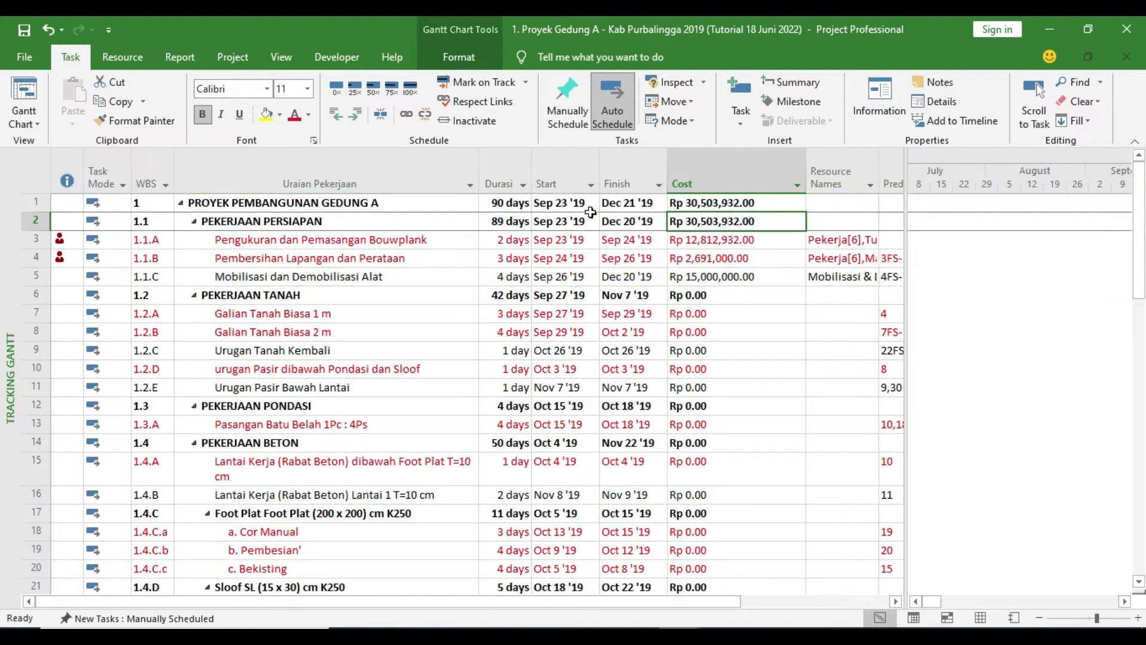
pyautogui.hotkey('alt', 'Tab')
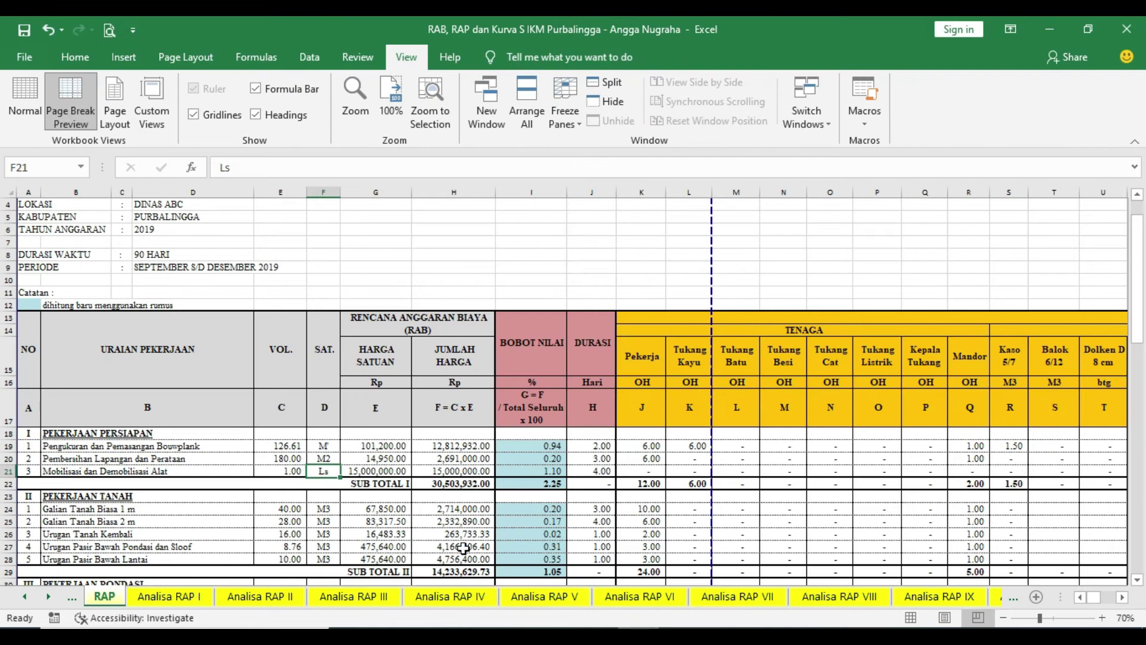
pyautogui.click(478, 486)
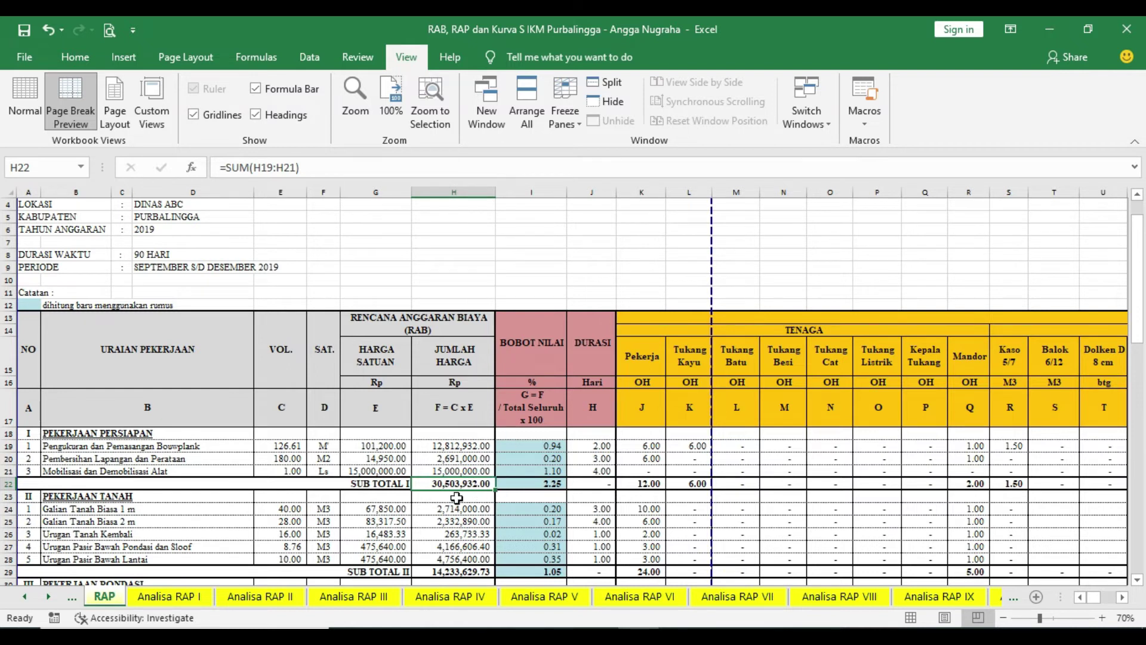
# Check the costs in the Kab Purbalingga 2019 A project, then examine the remaining tasks' costs in the Tutorial 18 Juni 2022 project.
pyautogui.click(614, 561)
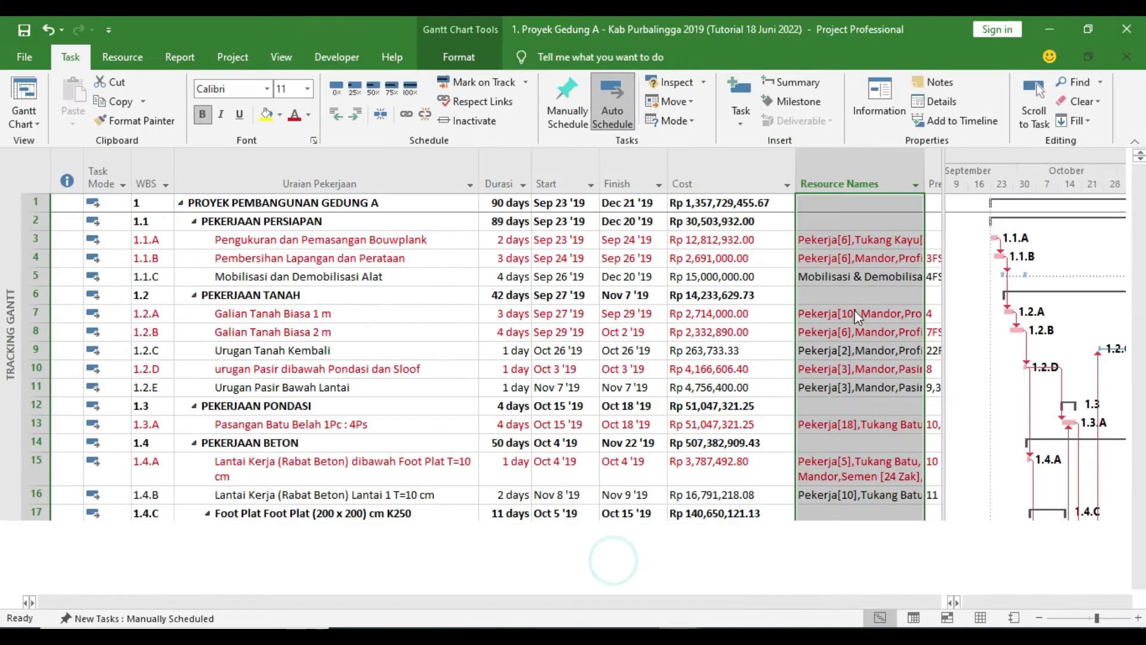
pyautogui.click(682, 637)
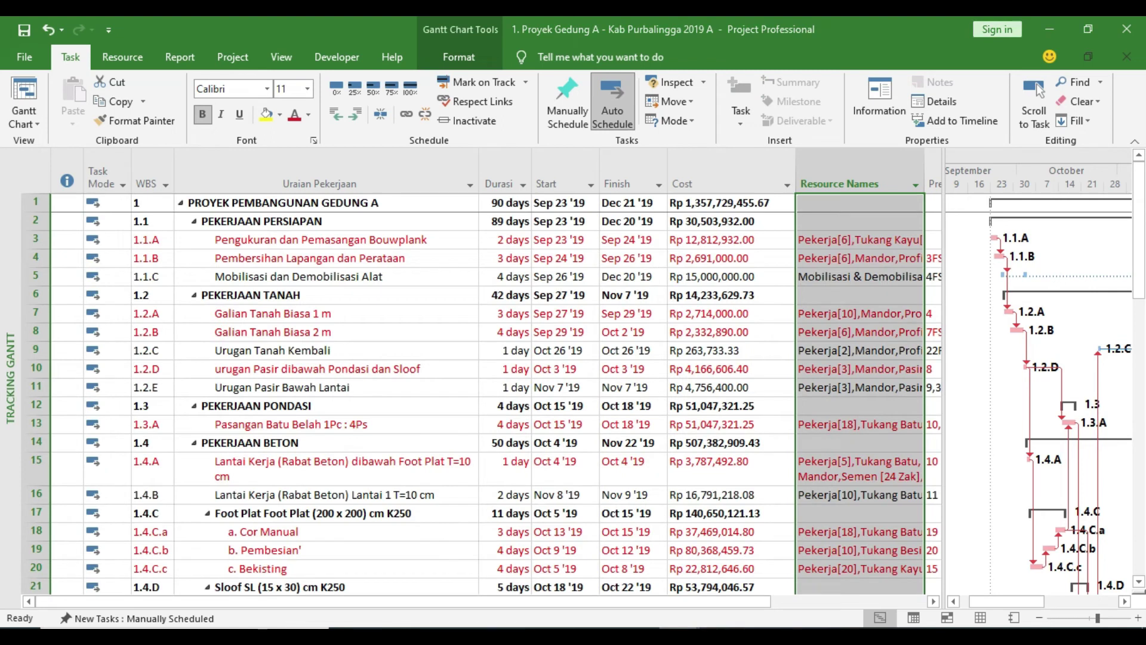
pyautogui.click(784, 581)
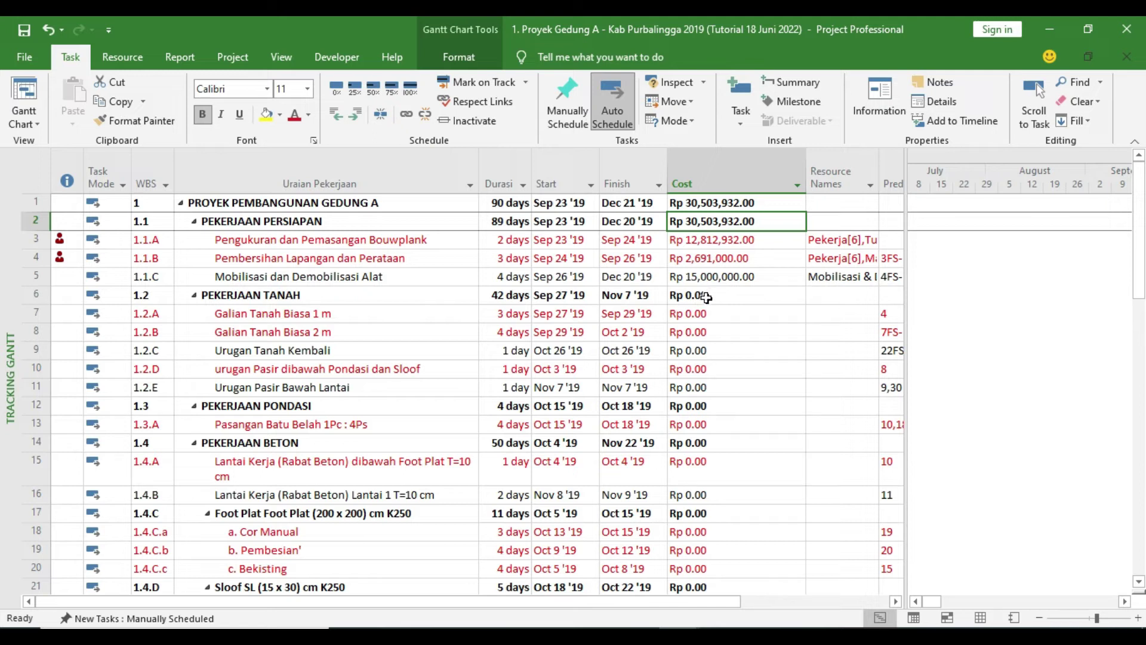
pyautogui.scroll(-9, 700, 304)
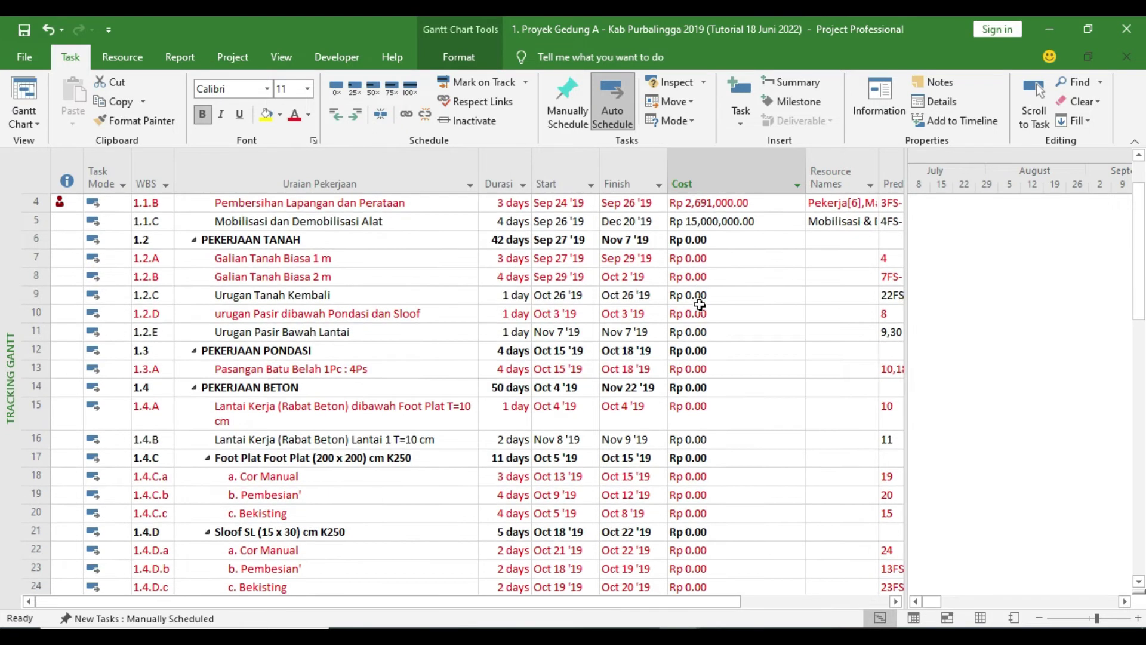
pyautogui.scroll(-10, 640, 294)
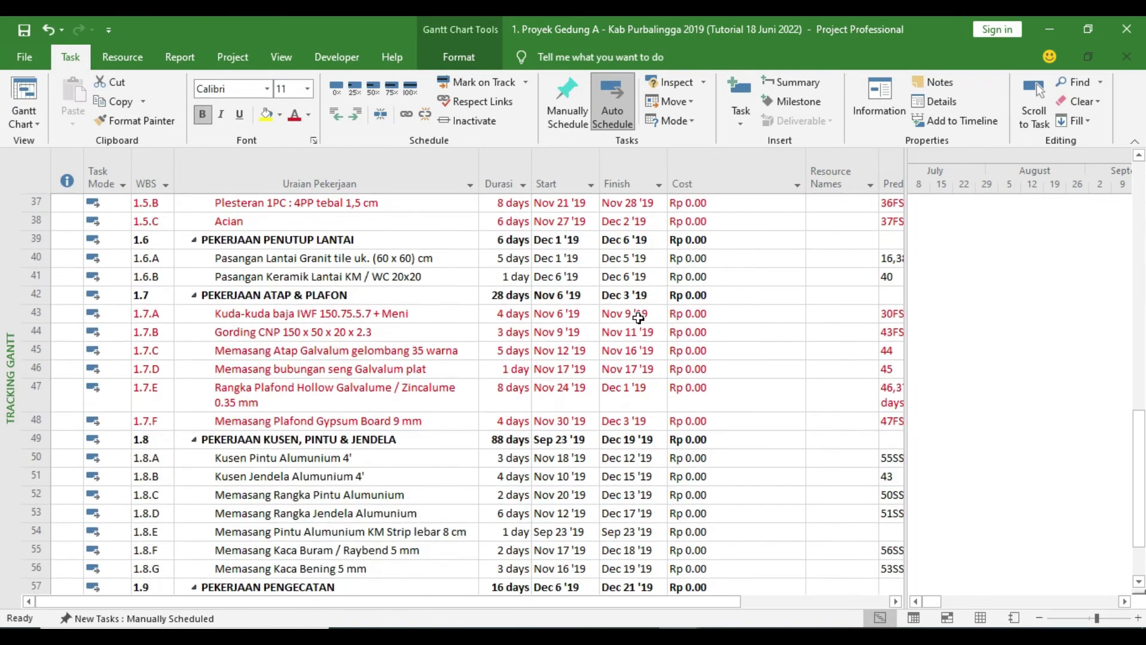
pyautogui.scroll(14, 633, 340)
pyautogui.scroll(5, 631, 363)
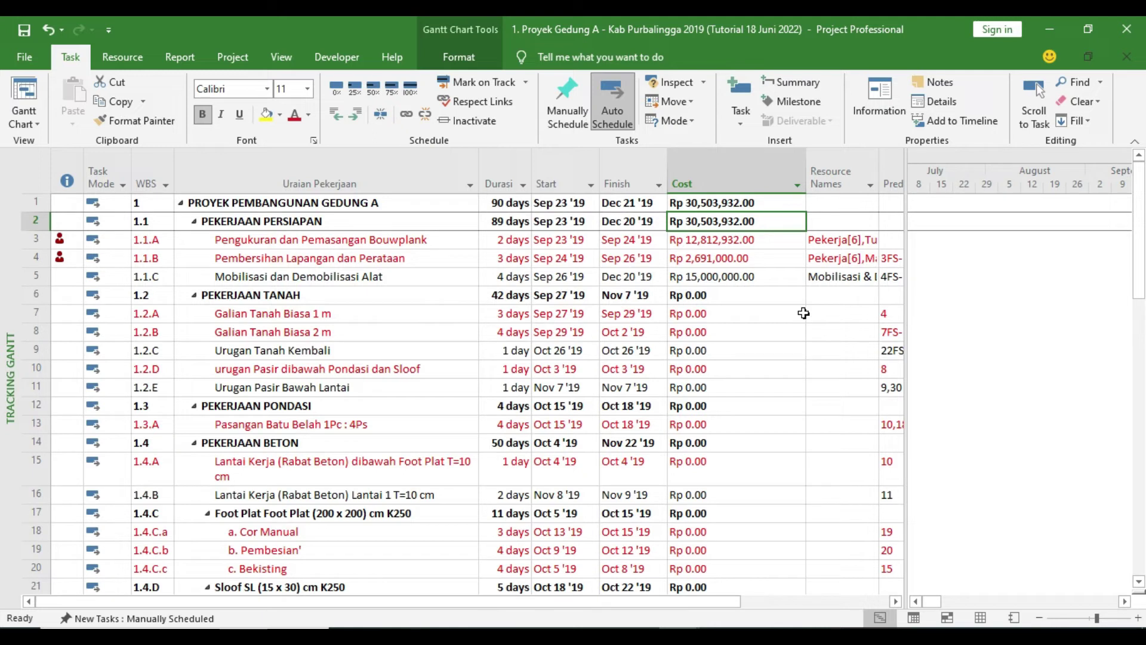
# View the Assign Resources list and the Task Information resources for Galian Tanah Biasa 1 m, closing both without assigning anything.
pyautogui.click(831, 315)
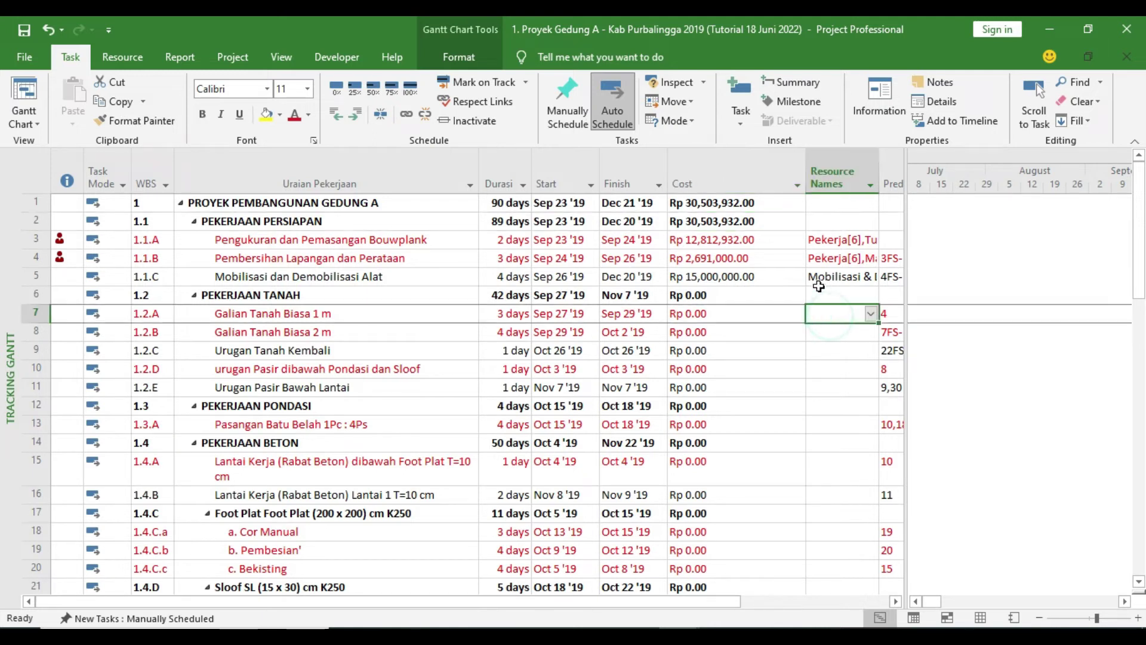
pyautogui.click(122, 58)
pyautogui.click(103, 123)
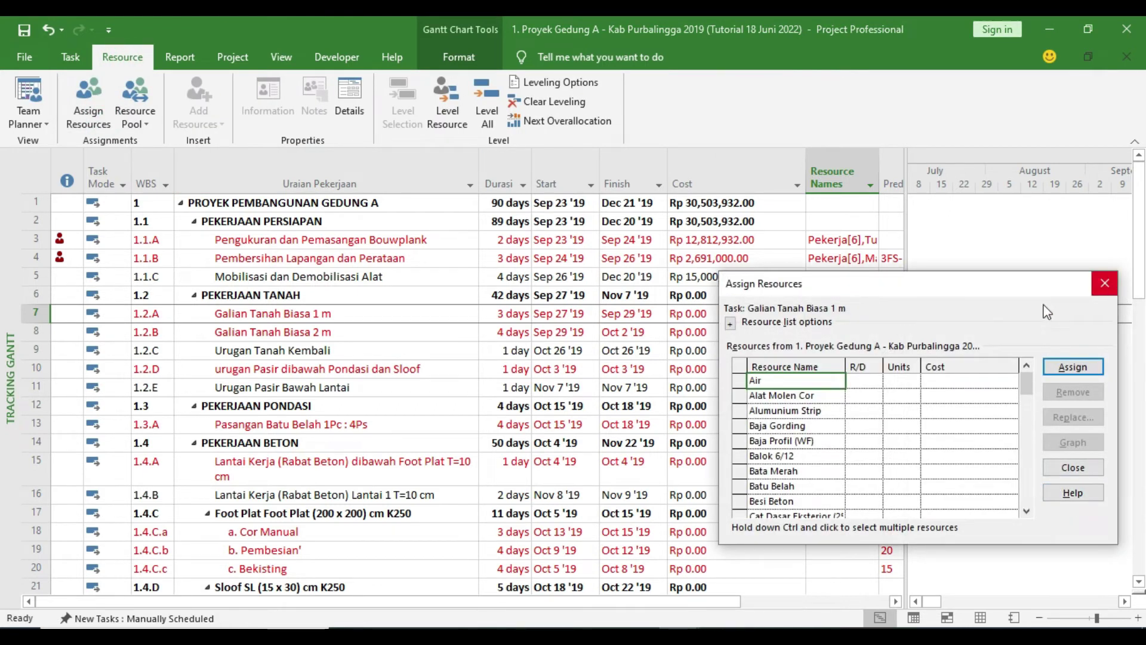
pyautogui.click(1113, 289)
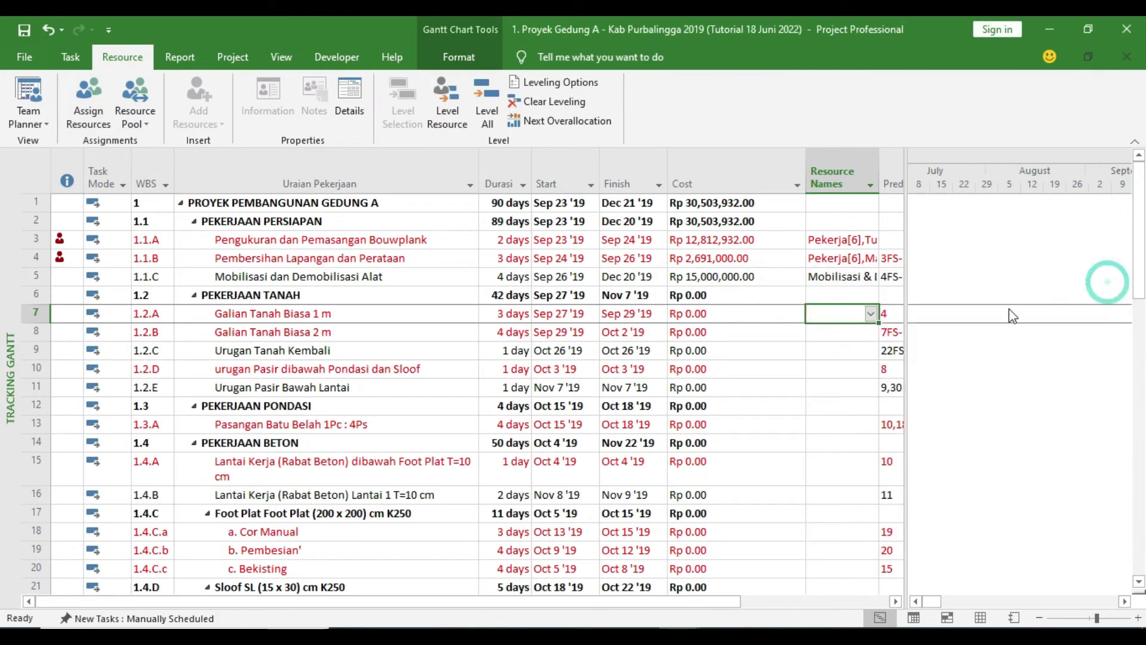
pyautogui.doubleClick(827, 308)
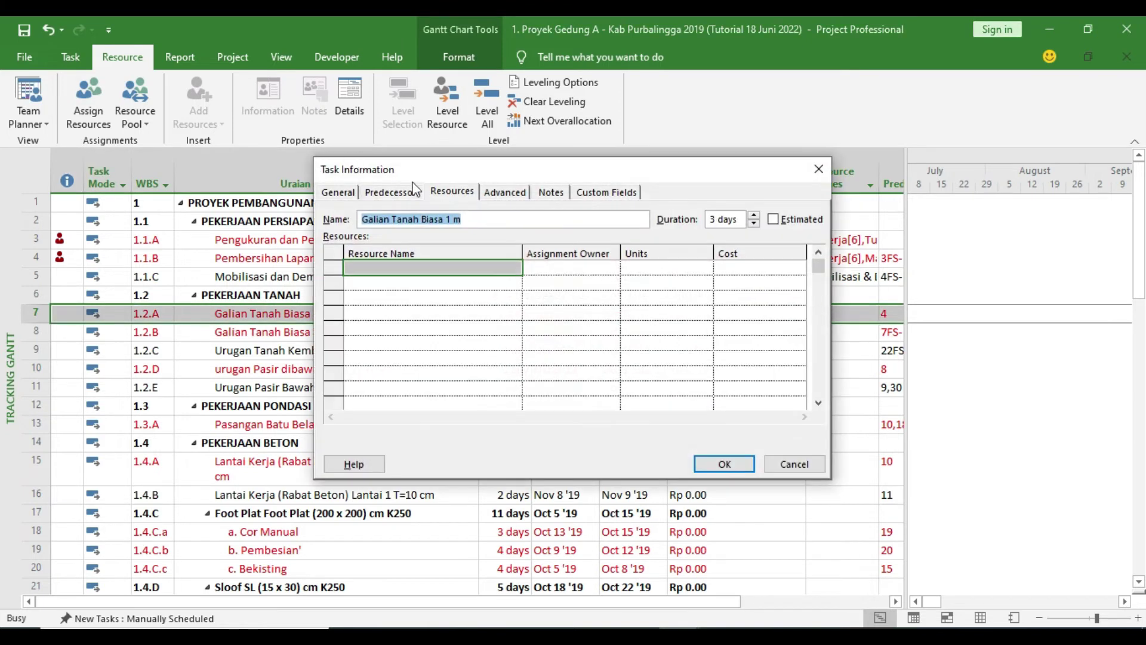
pyautogui.click(458, 196)
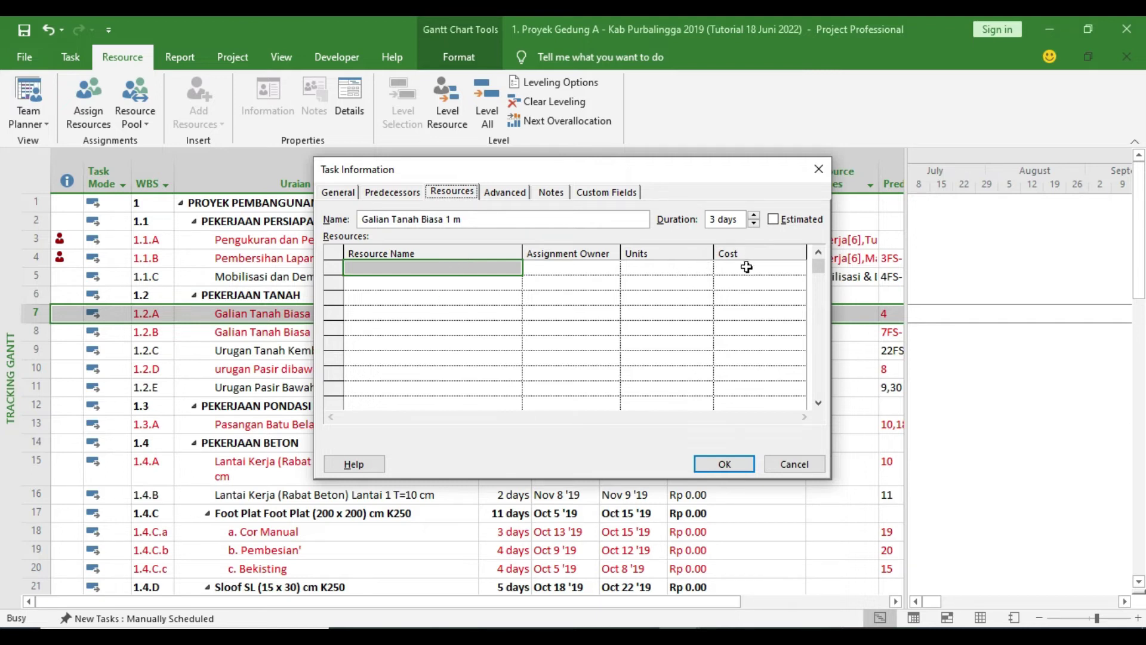
pyautogui.click(794, 464)
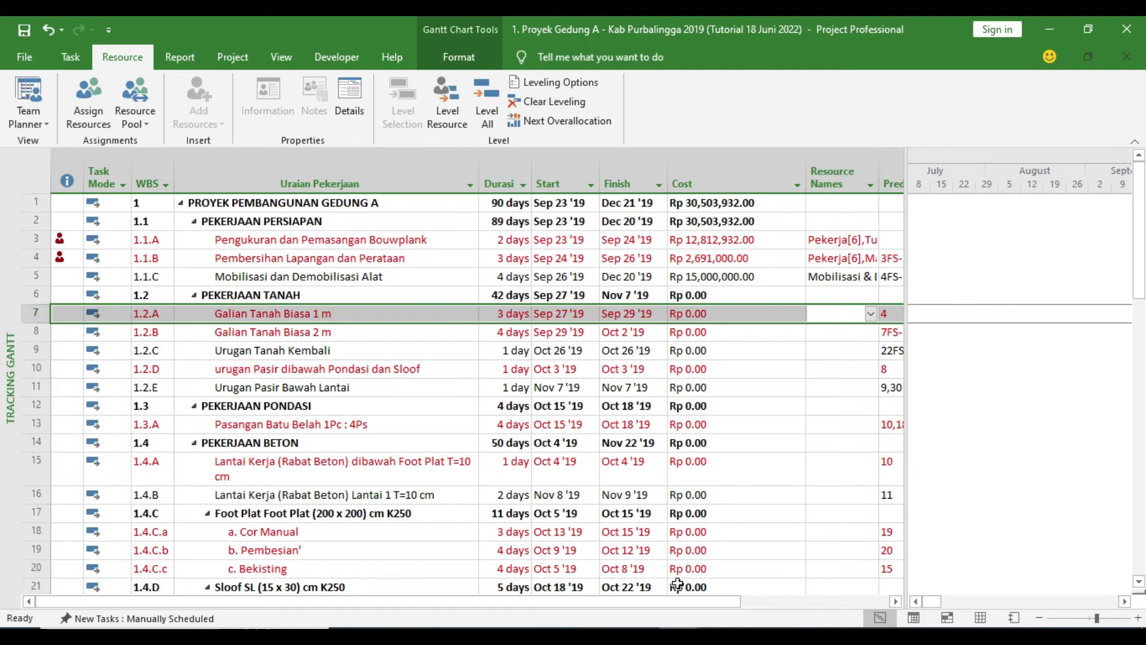
# Look through the work items in the Excel RAP sheet down to the TOTAL SELURUH row.
pyautogui.hotkey('alt', 'Tab')
pyautogui.scroll(-3, 556, 448)
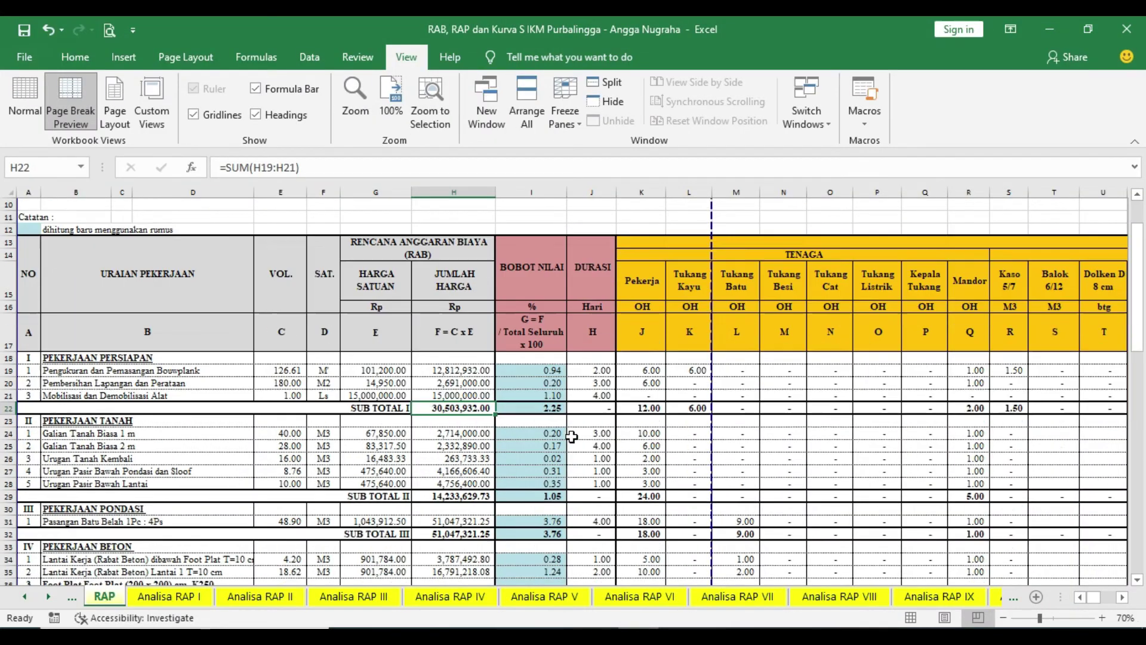
pyautogui.scroll(-18, 572, 437)
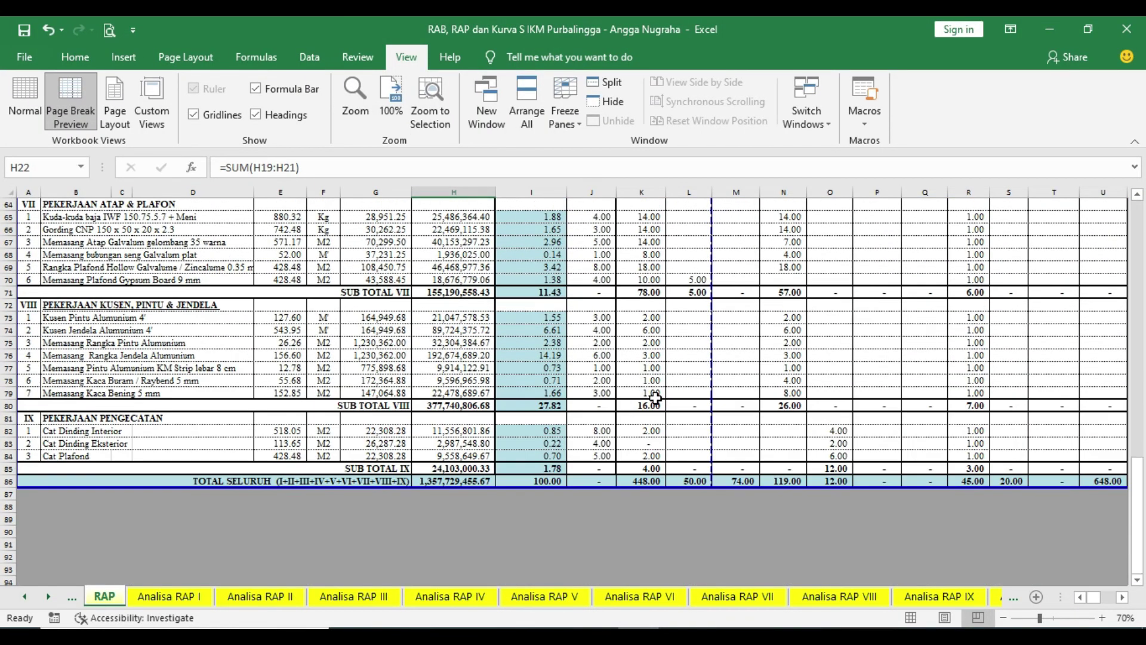
pyautogui.scroll(20, 655, 397)
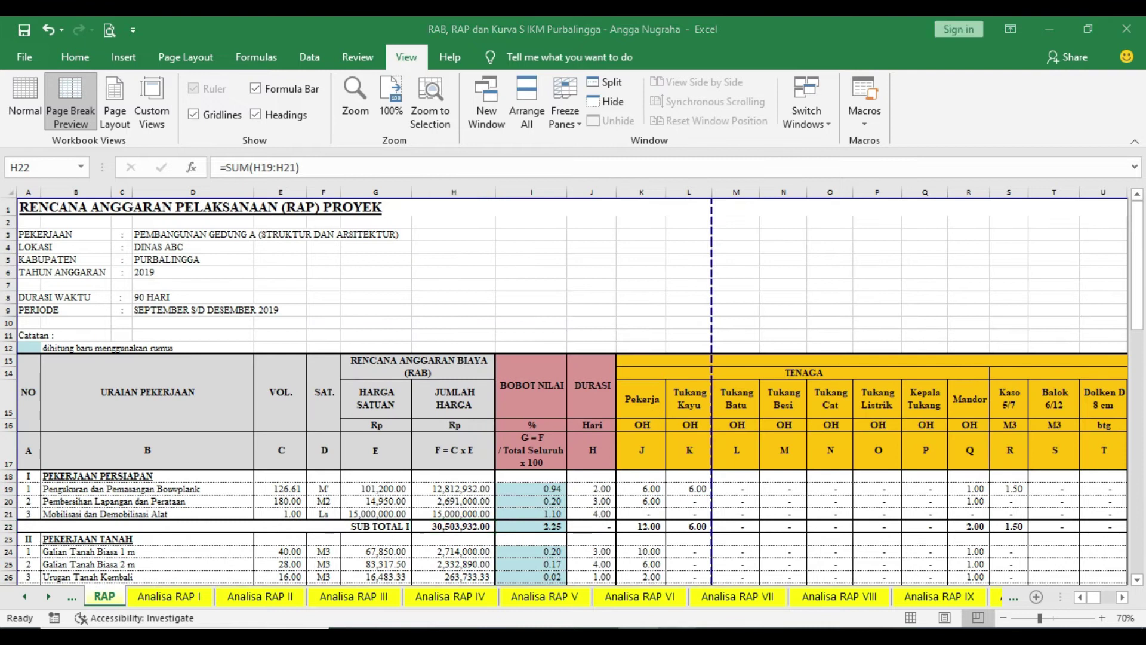
# Switch to the Kab Purbalingga 2019 A project and examine the costs and resource names of all its tasks.
pyautogui.hotkey('alt', 'Tab')
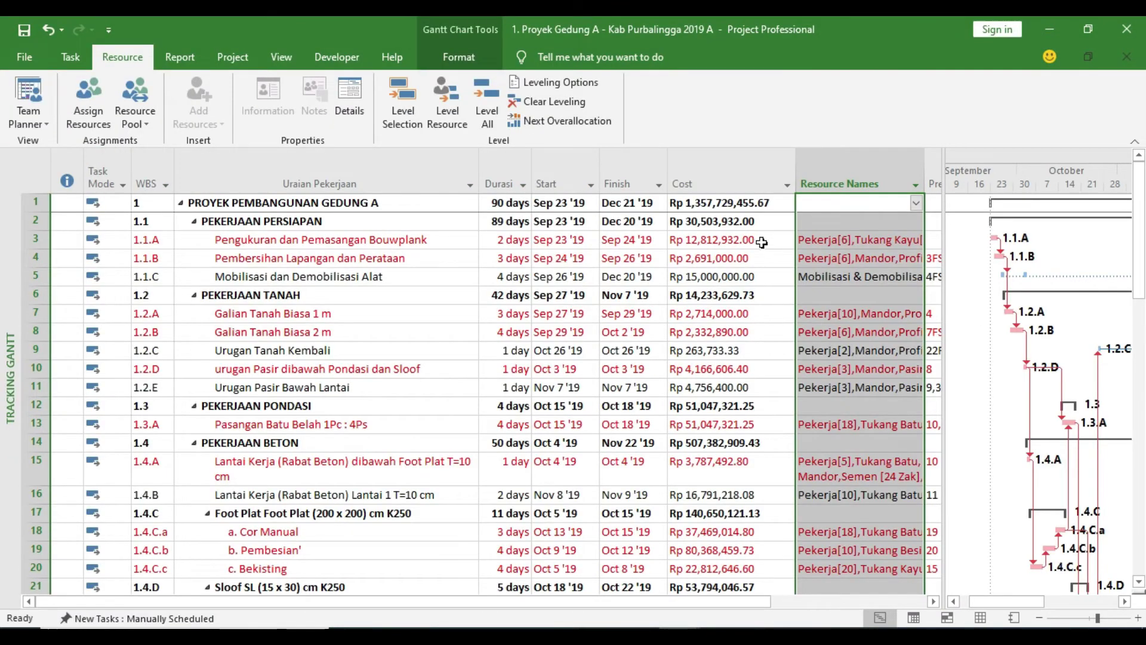
pyautogui.scroll(-7, 770, 269)
pyautogui.scroll(-13, 786, 313)
pyautogui.scroll(10, 785, 327)
pyautogui.scroll(10, 786, 327)
pyautogui.scroll(-1, 747, 334)
pyautogui.scroll(1, 720, 338)
# Check the TOTAL SELURUH JUMLAH HARGA in the Excel RAP sheet against the project's total cost.
pyautogui.hotkey('alt', 'Tab')
pyautogui.scroll(-20, 488, 479)
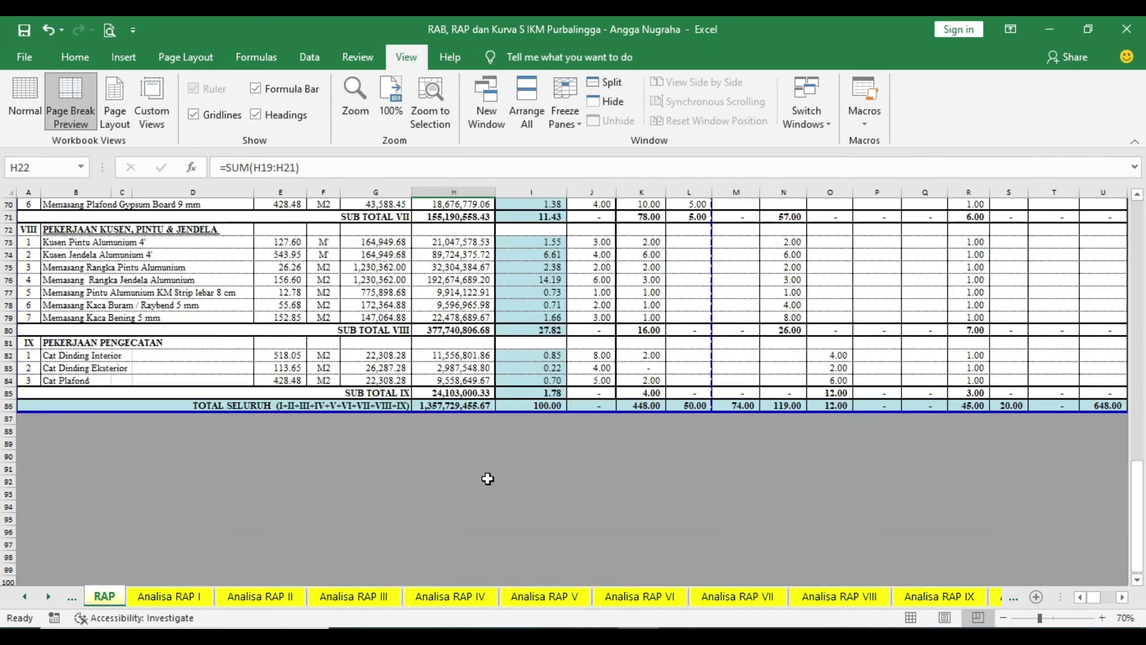
pyautogui.scroll(1, 488, 479)
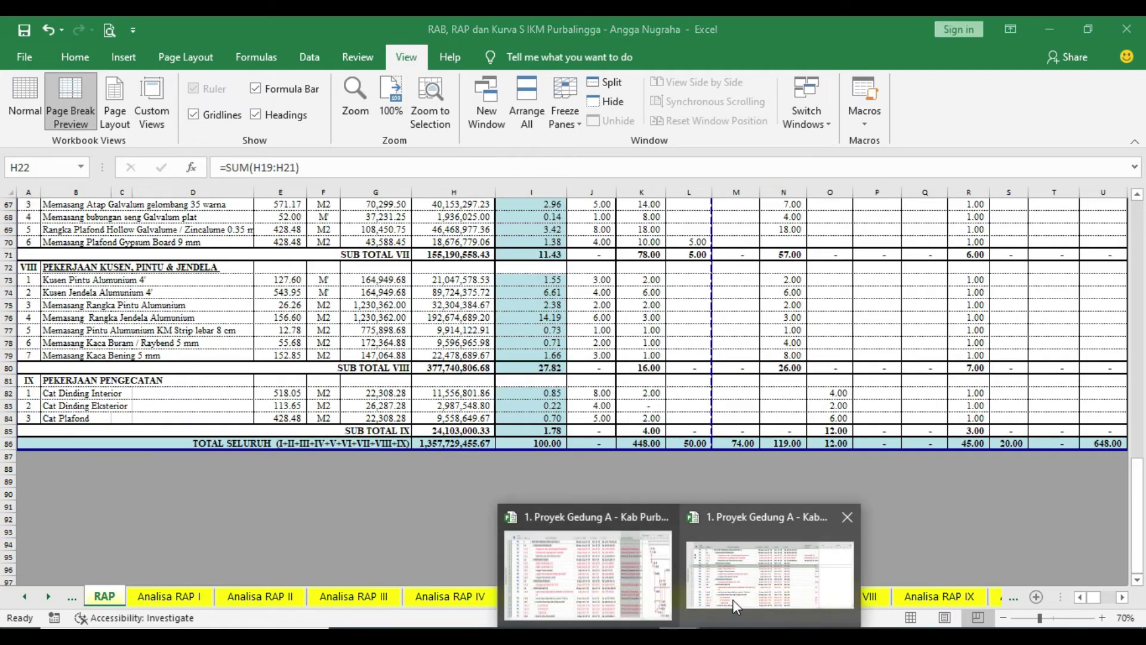
pyautogui.click(730, 591)
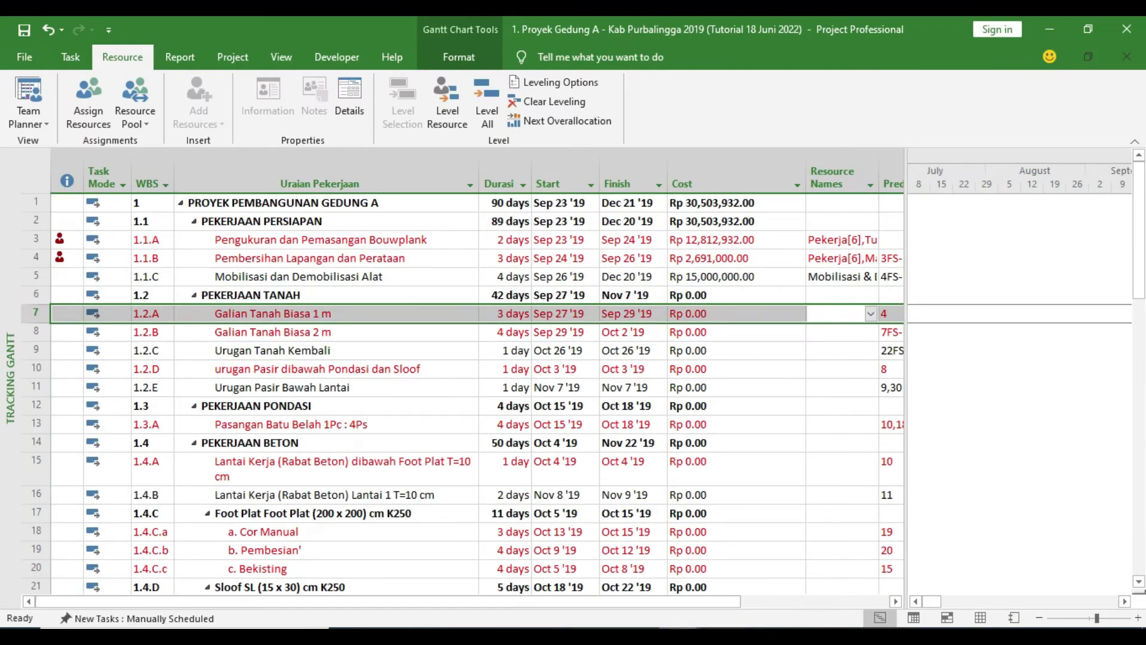
pyautogui.click(883, 600)
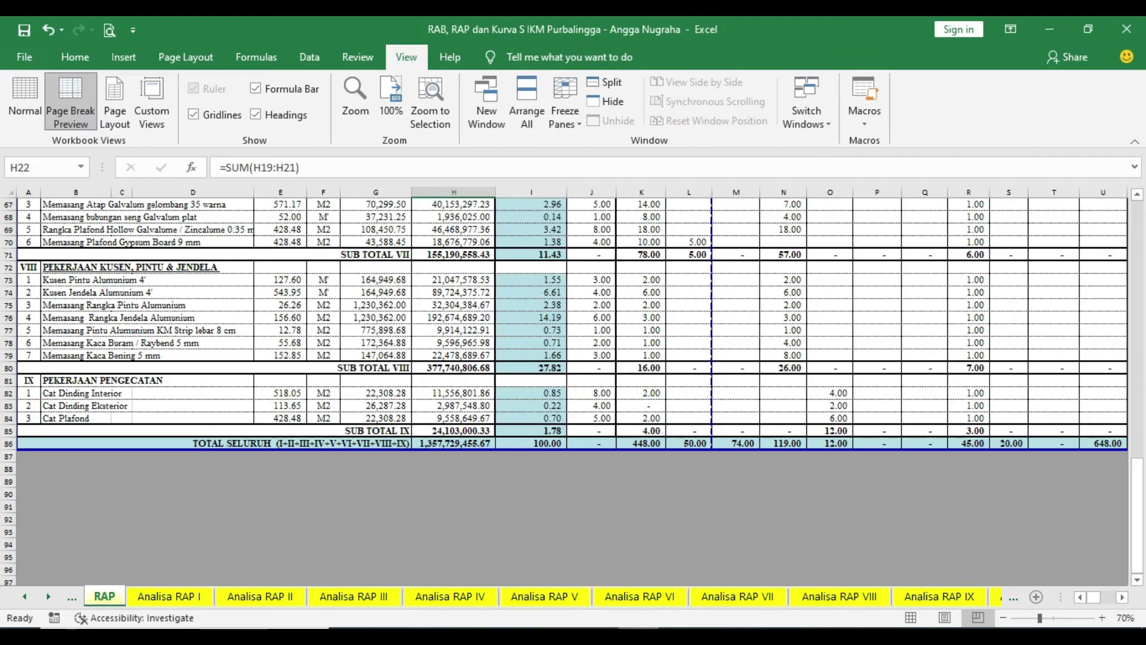
pyautogui.click(633, 627)
pyautogui.click(456, 443)
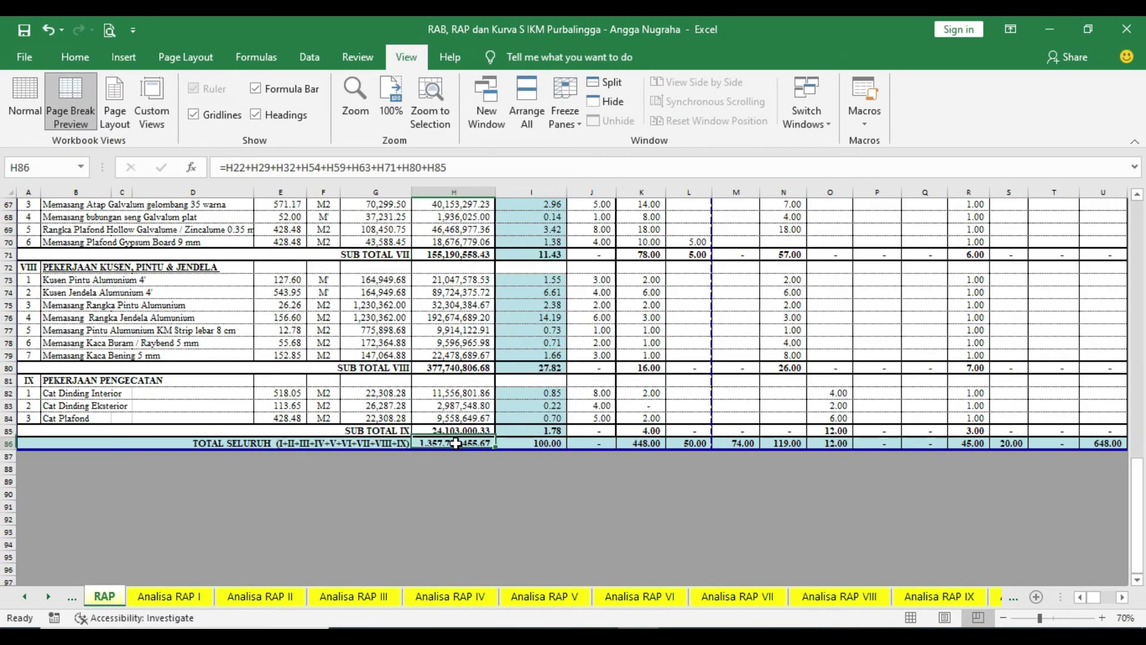
# Review the RAP sheet's work items and subtotals, then compare them with the task costs in the Kab Purbalingga 2019 A project.
pyautogui.scroll(20, 468, 451)
pyautogui.scroll(1, 472, 358)
pyautogui.scroll(-5, 466, 311)
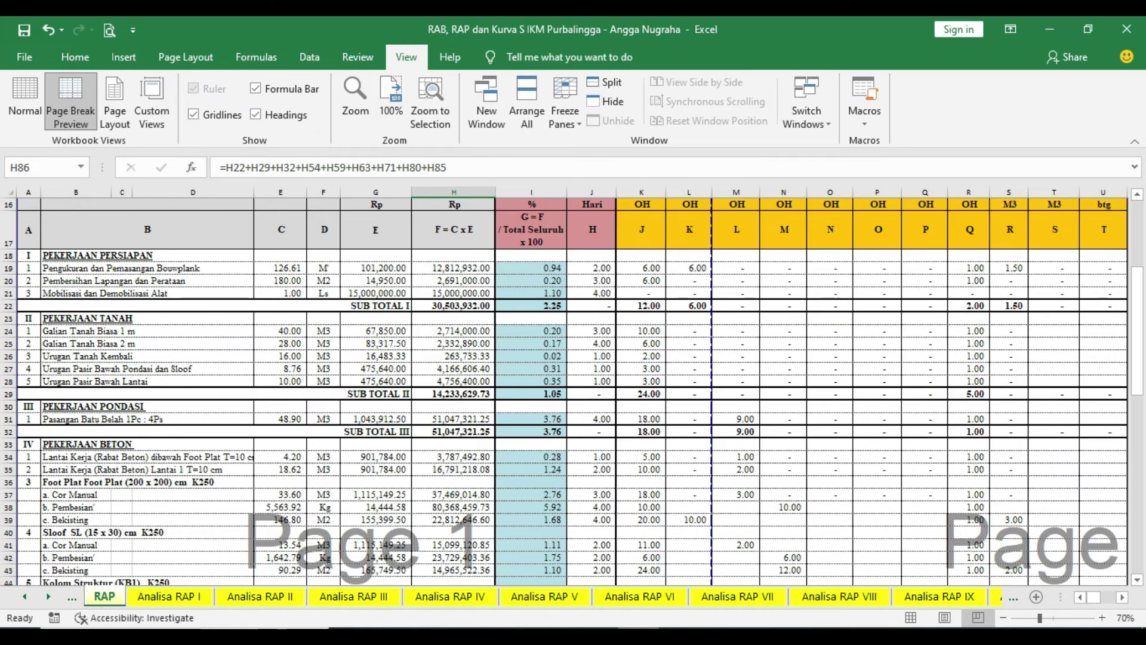
pyautogui.moveTo(702, 621)
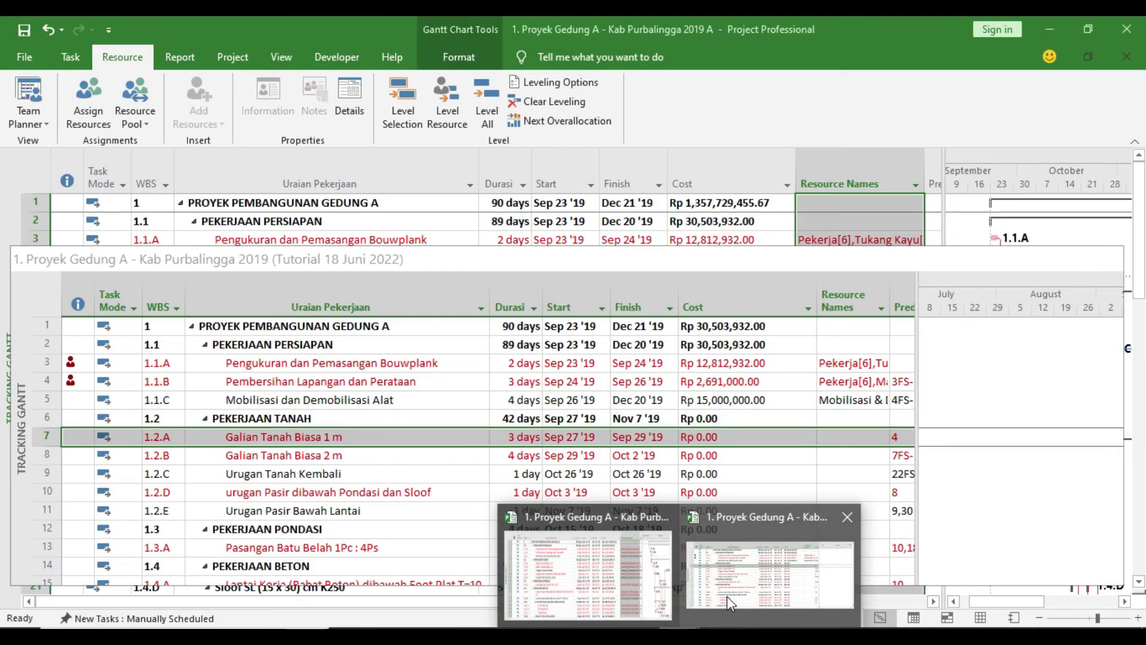
pyautogui.click(692, 593)
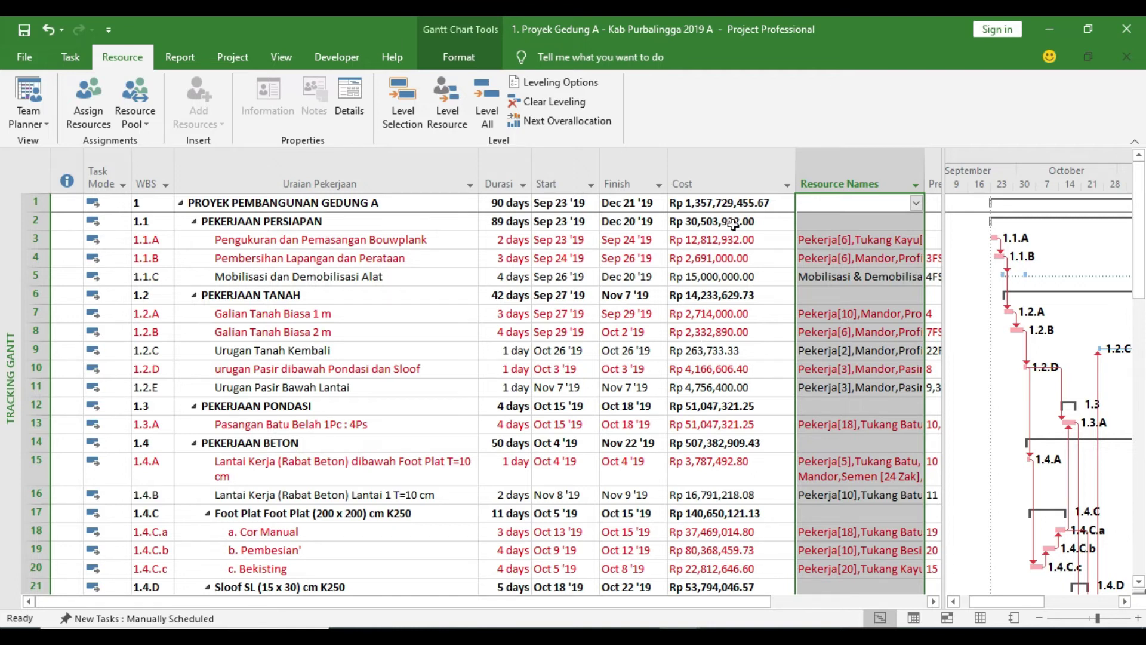
pyautogui.scroll(-4, 704, 346)
pyautogui.scroll(-4, 709, 339)
pyautogui.scroll(8, 709, 340)
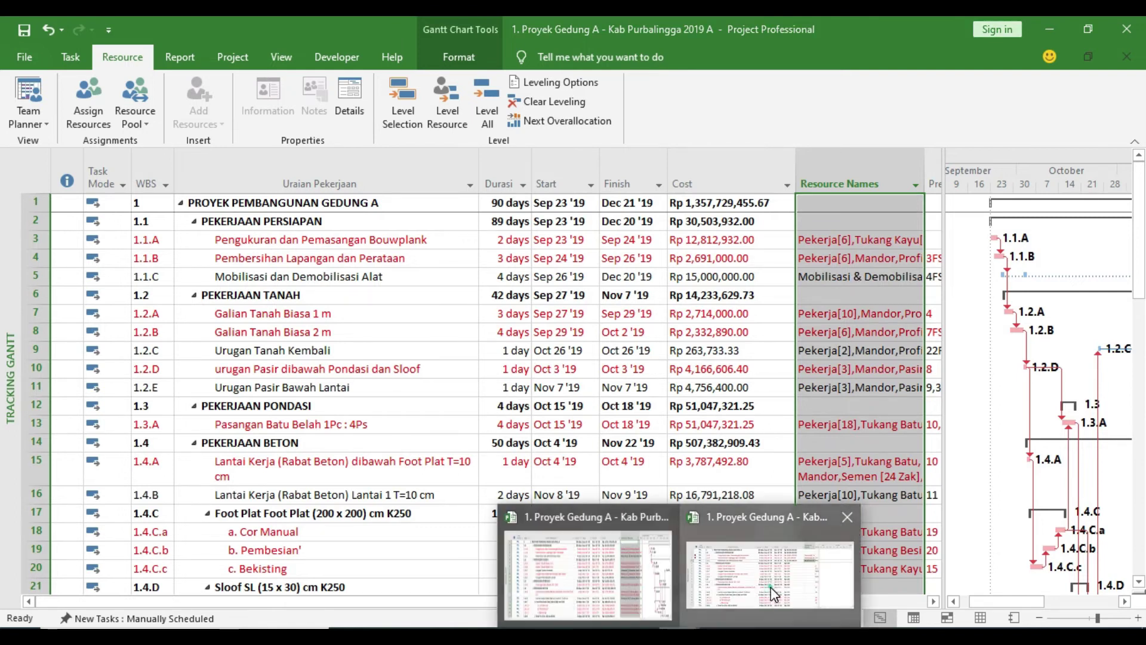
# Switch to the Tutorial 18 Juni 2022 project, open resource assignment for Galian Tanah Biasa 1 m, and mark its row in the RAP sheet.
pyautogui.click(771, 586)
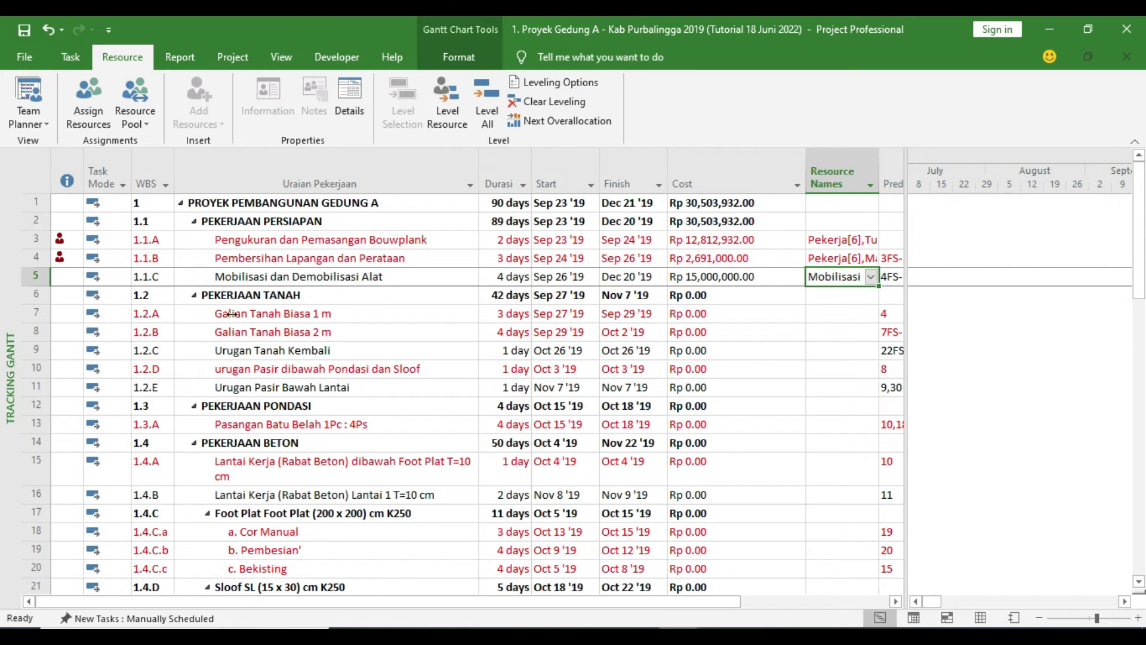
pyautogui.click(825, 319)
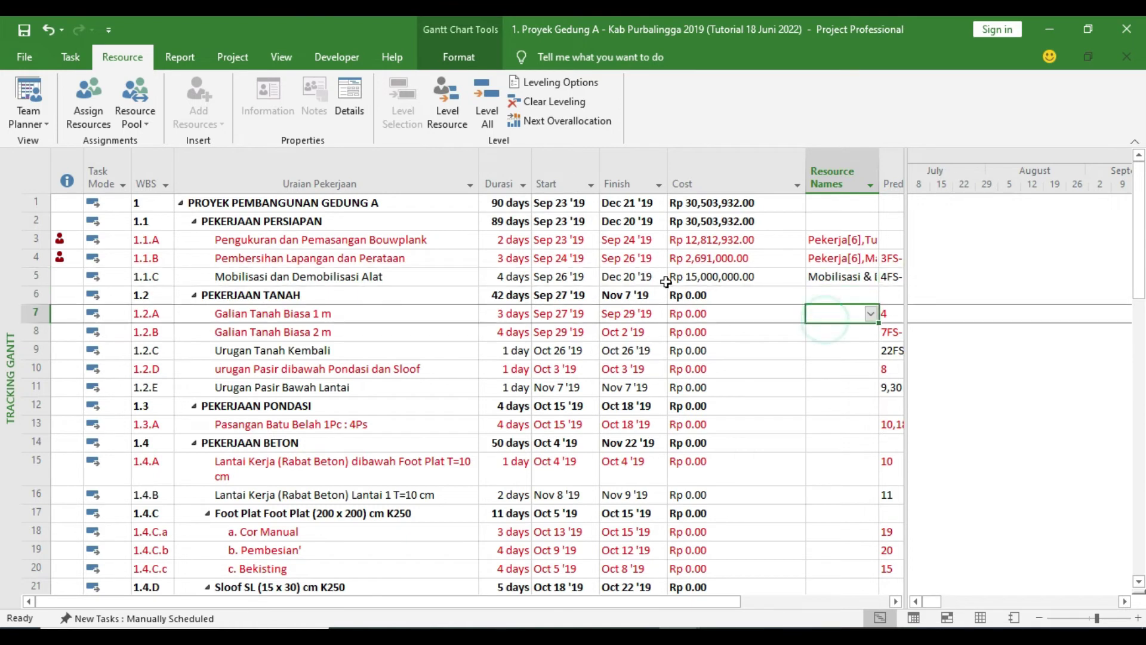
pyautogui.click(86, 105)
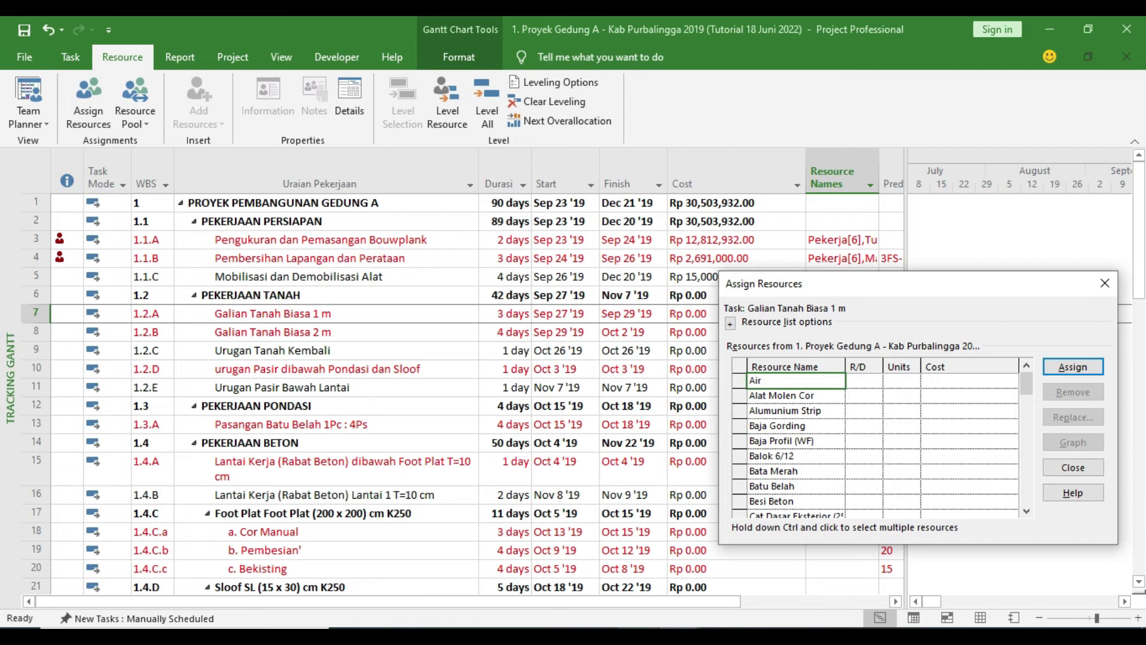
pyautogui.hotkey('alt', 'Tab')
pyautogui.click(12, 435)
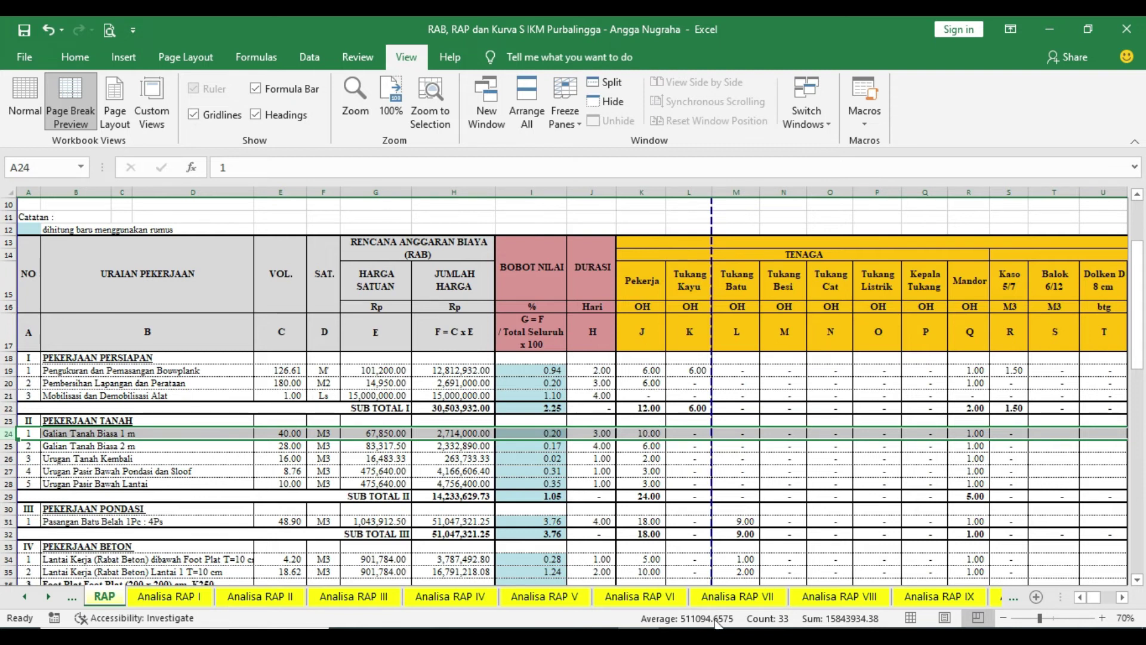
pyautogui.moveTo(767, 636)
pyautogui.click(765, 589)
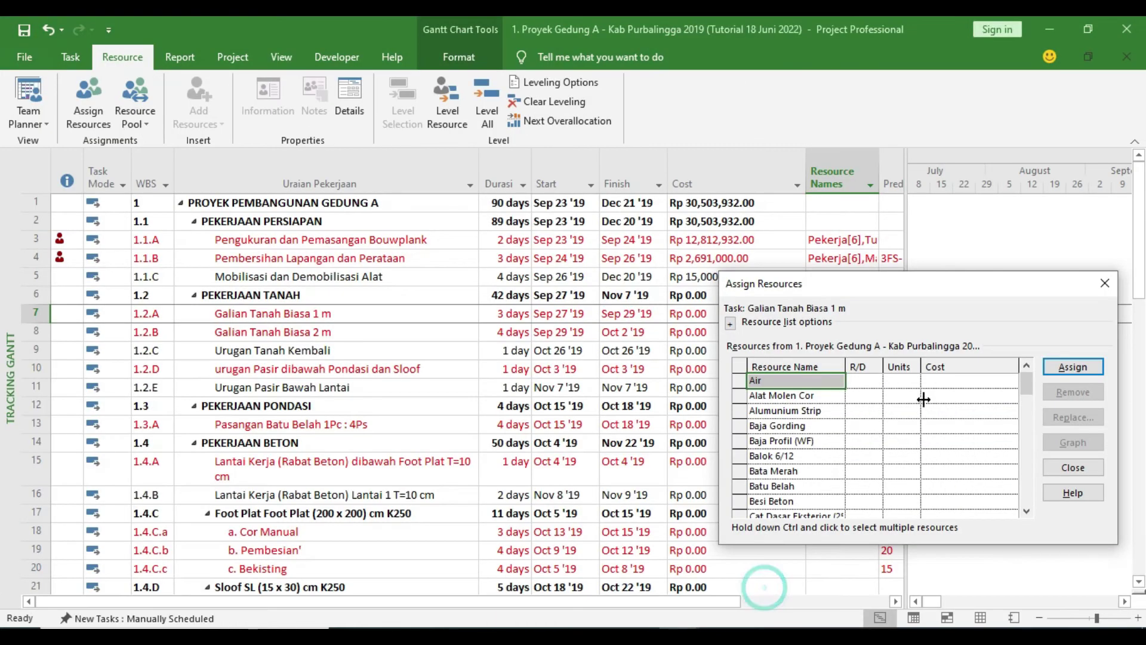
# Assign the Pekerja resource with 12 units to the task Galian Tanah Biasa 1 m.
pyautogui.moveTo(1027, 385); pyautogui.dragTo(1015, 460)
pyautogui.click(912, 455)
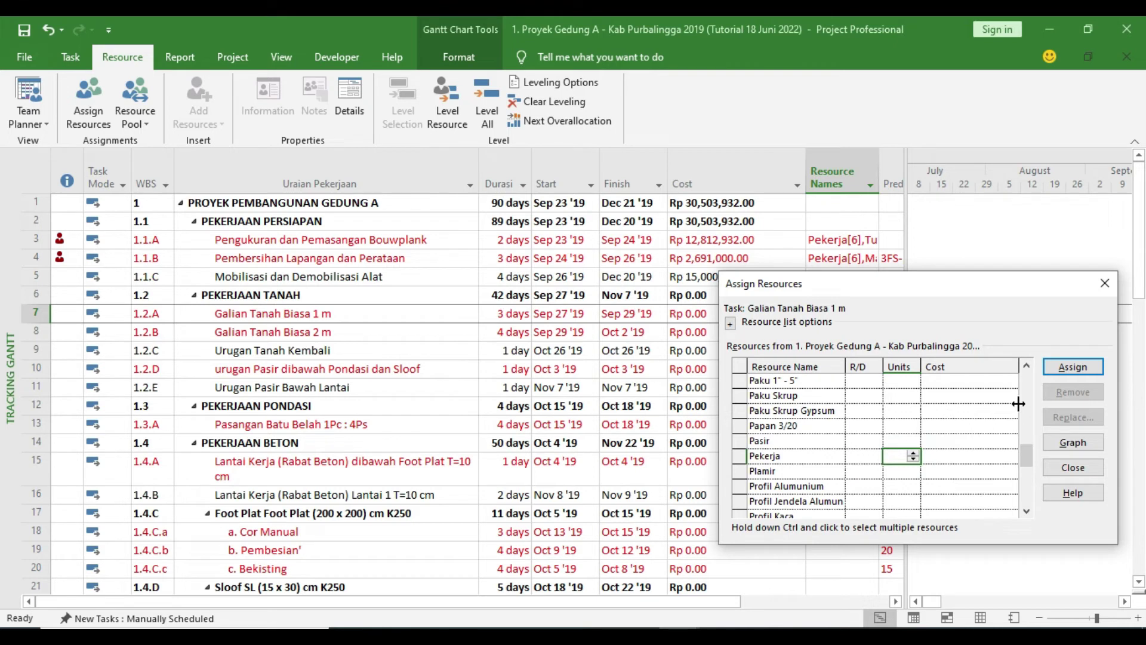
pyautogui.write('12')
pyautogui.click(1106, 283)
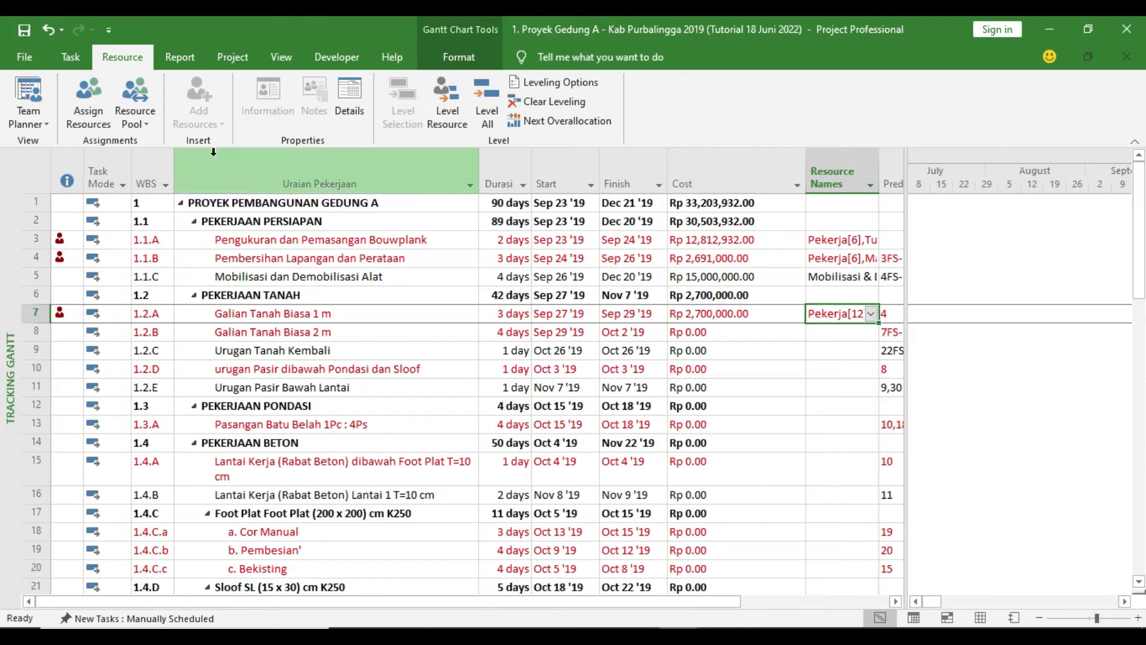
# Try setting the Pekerja units of Galian Tanah Biasa 1 m to 10, and undo the change.
pyautogui.click(90, 111)
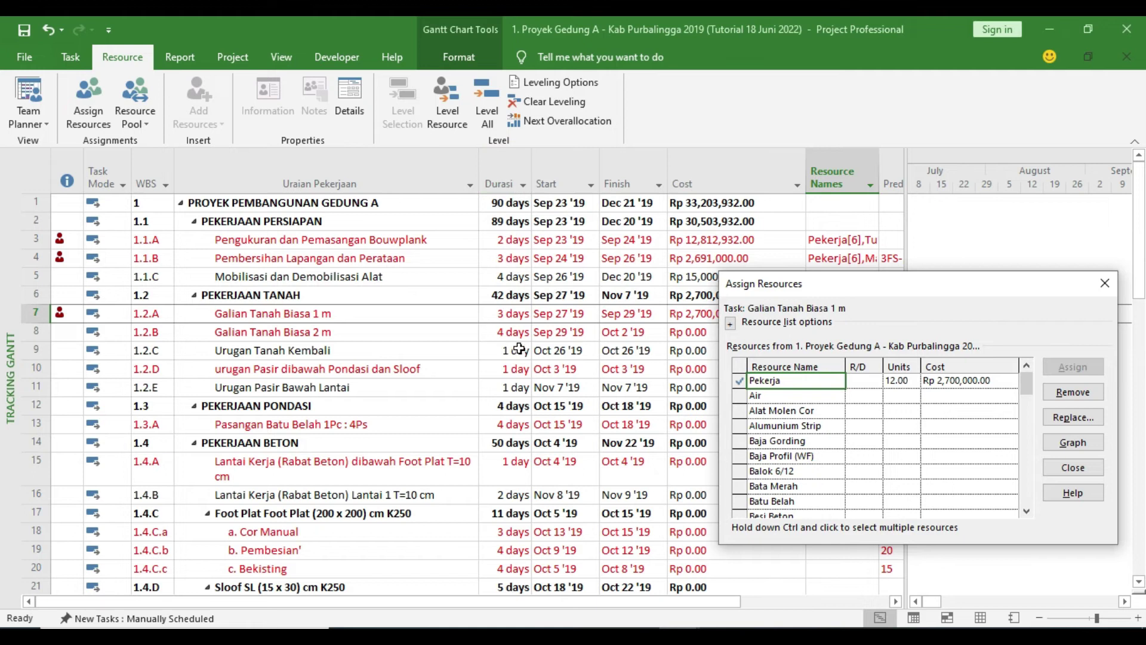
pyautogui.click(904, 380)
pyautogui.write('10')
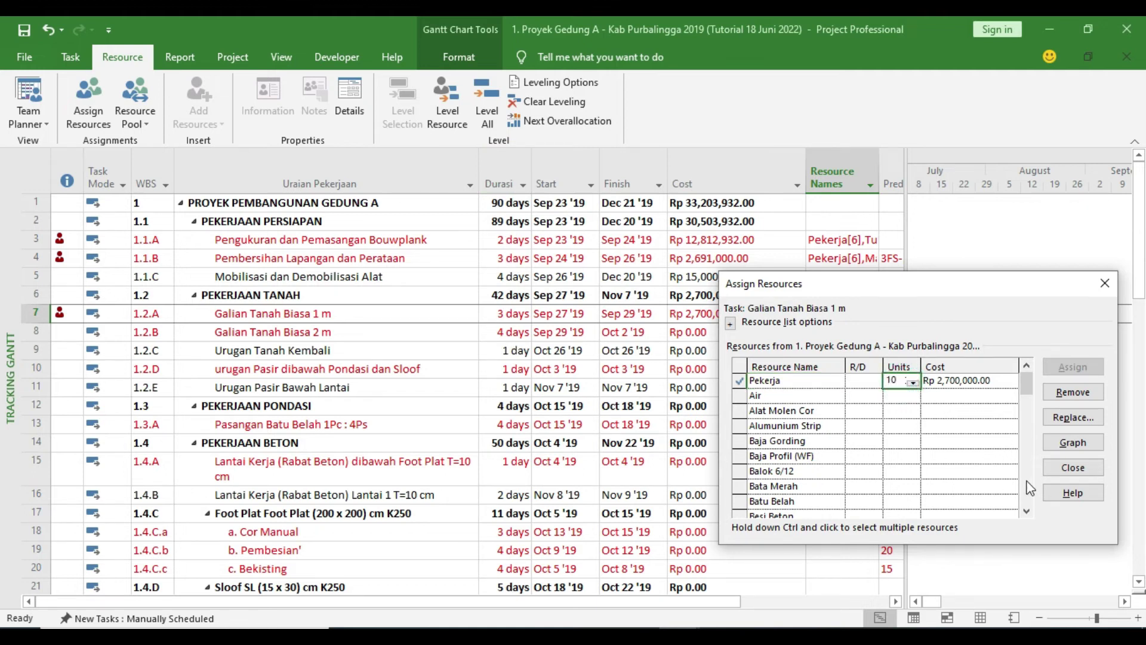
pyautogui.click(959, 430)
pyautogui.click(1104, 285)
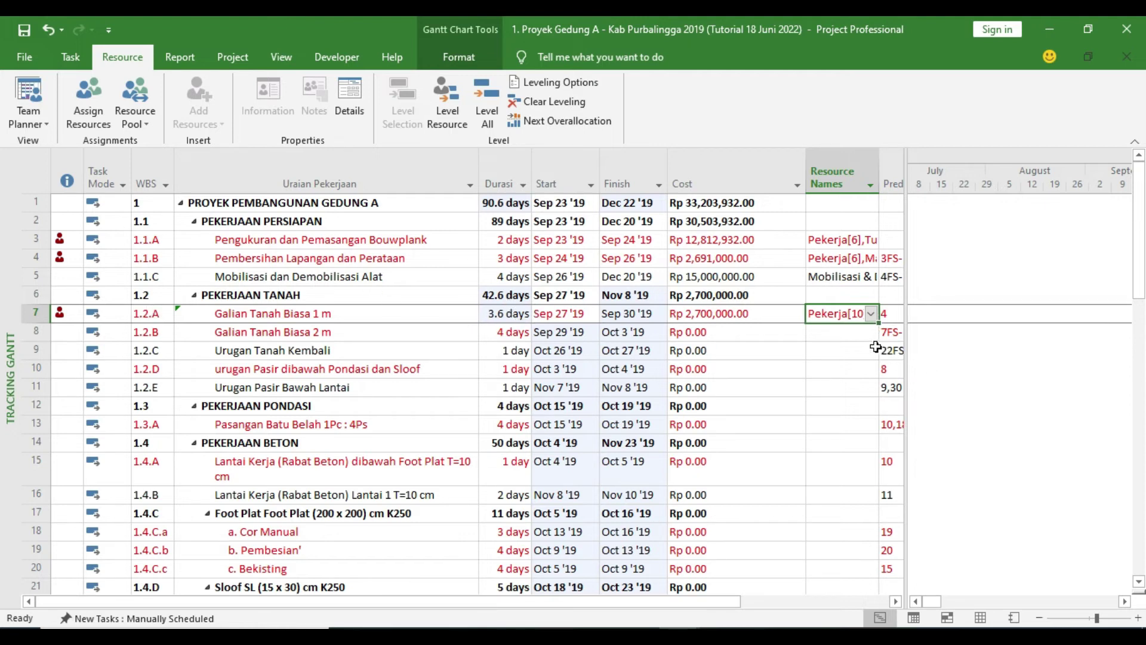
pyautogui.hotkey('ctrl', 'z')
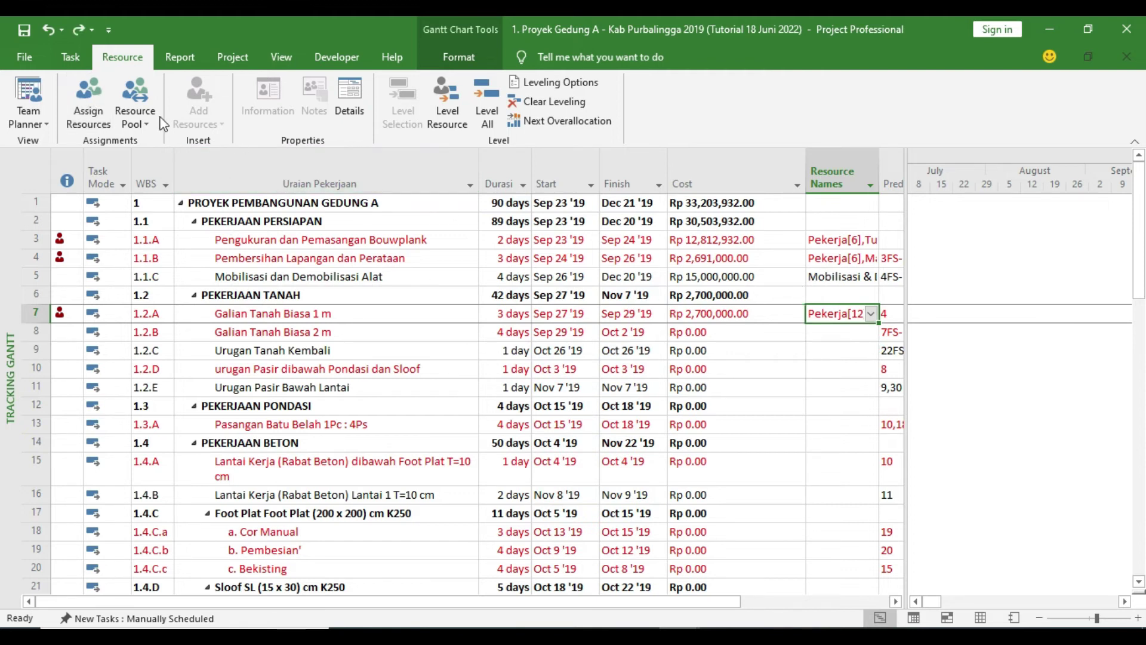
# Remove Pekerja from Galian Tanah Biasa 1 m and reassign it with 10 units.
pyautogui.click(106, 113)
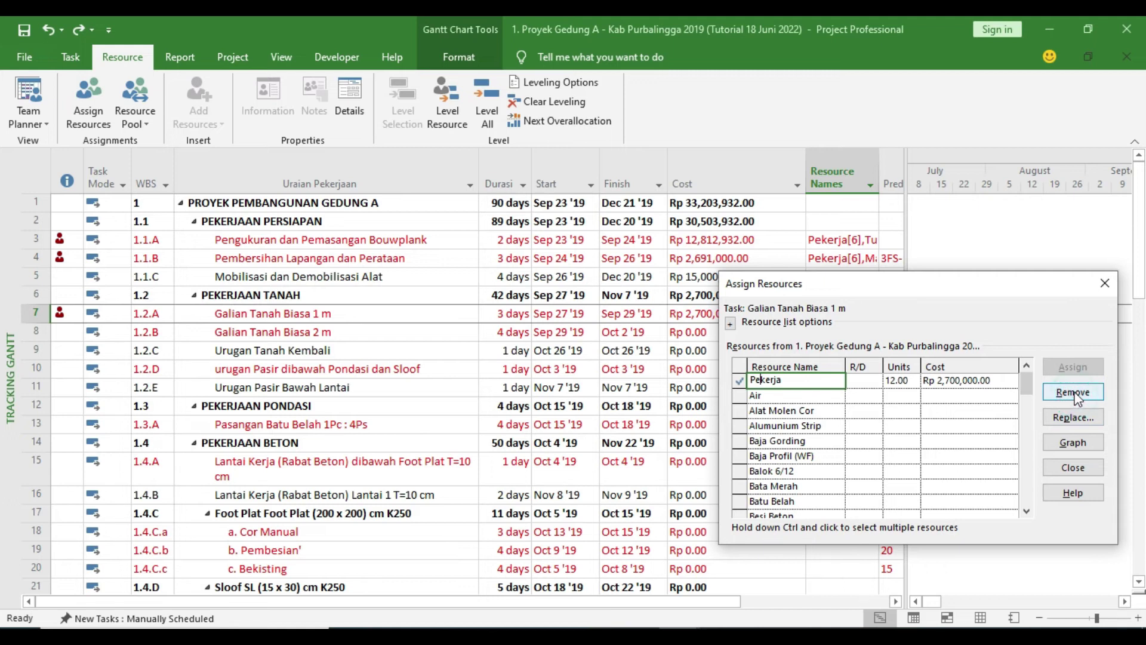
pyautogui.click(817, 394)
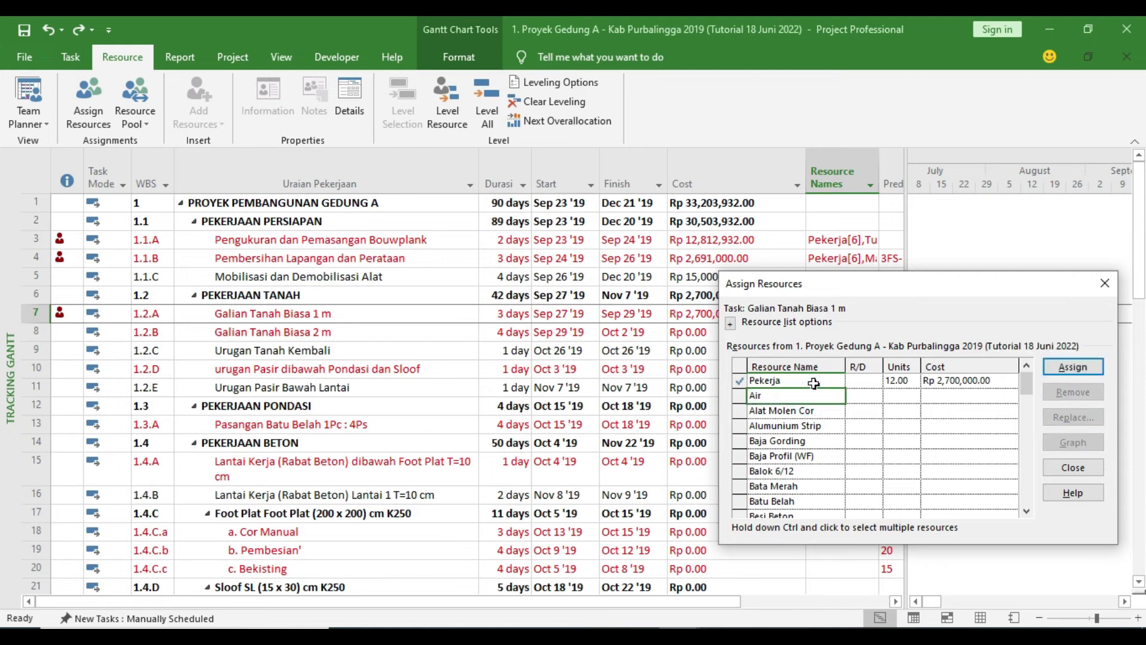
pyautogui.click(812, 380)
pyautogui.click(1072, 395)
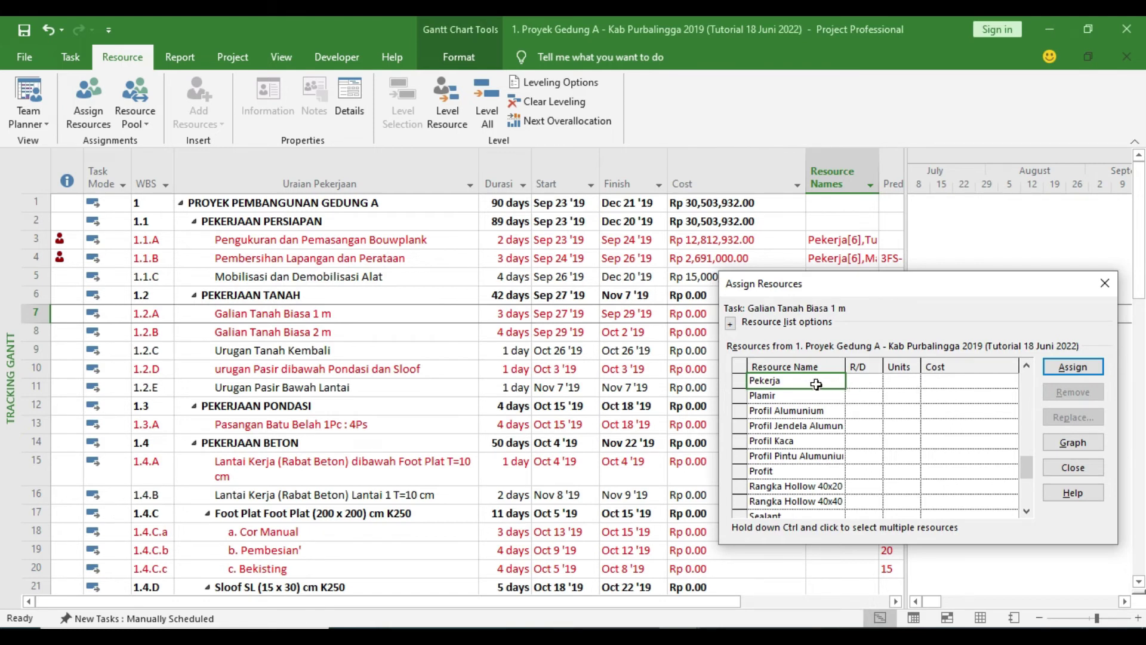
pyautogui.click(892, 385)
pyautogui.write('10')
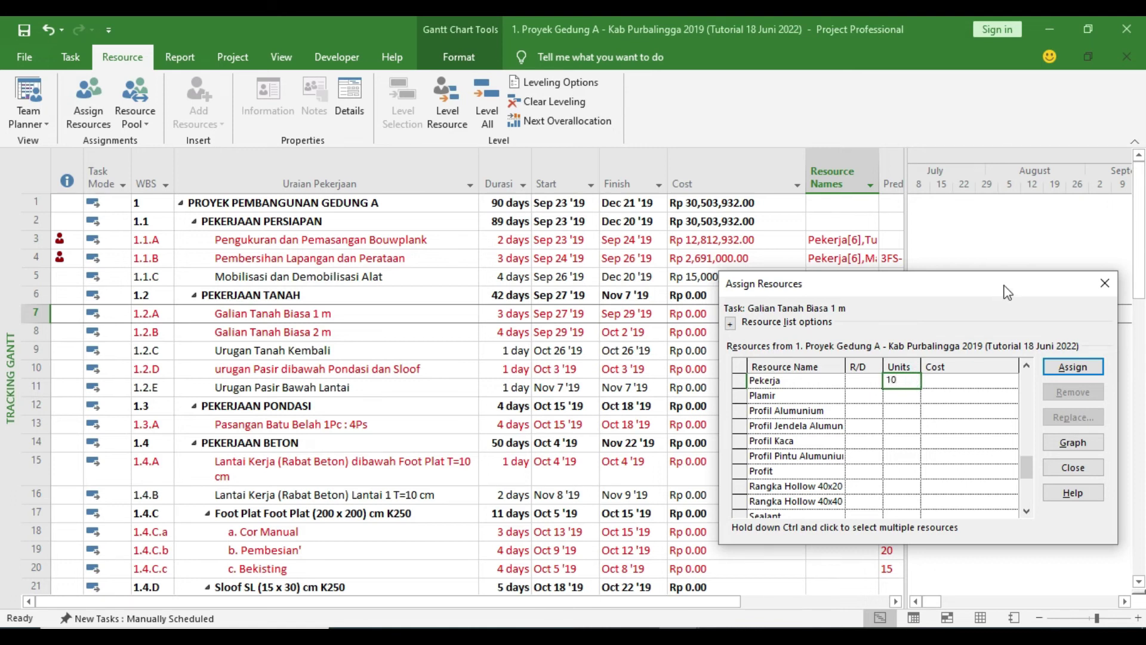
pyautogui.click(1106, 283)
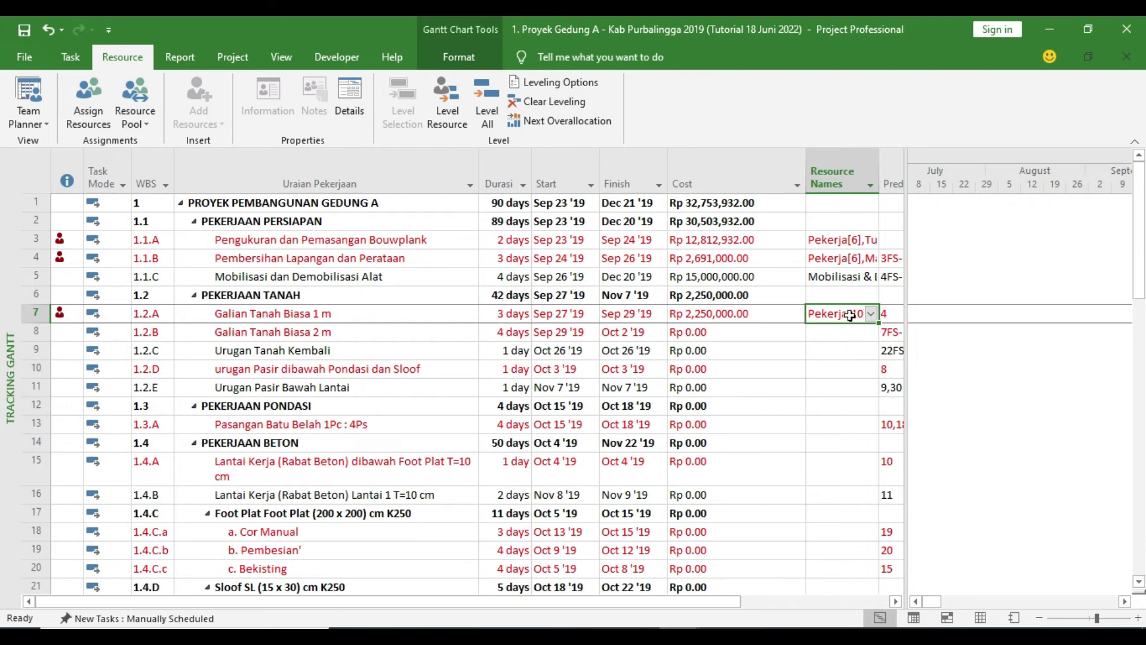
# Check the resource assignment of Galian Tanah Biasa 1 m and clear its resource names.
pyautogui.click(89, 101)
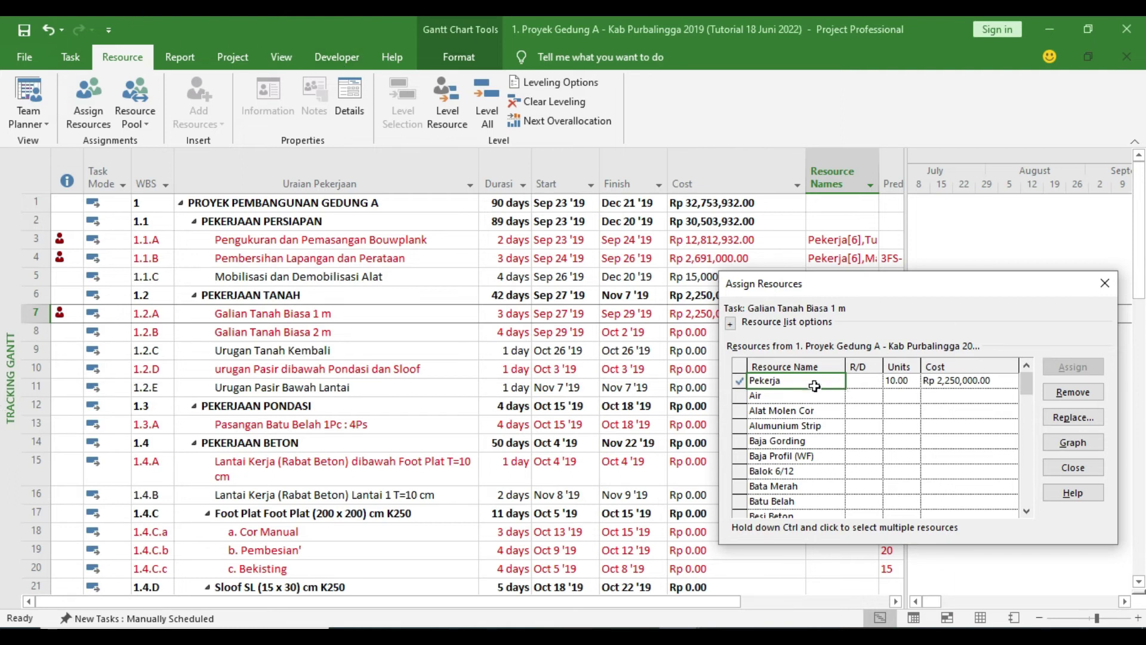
pyautogui.click(1105, 284)
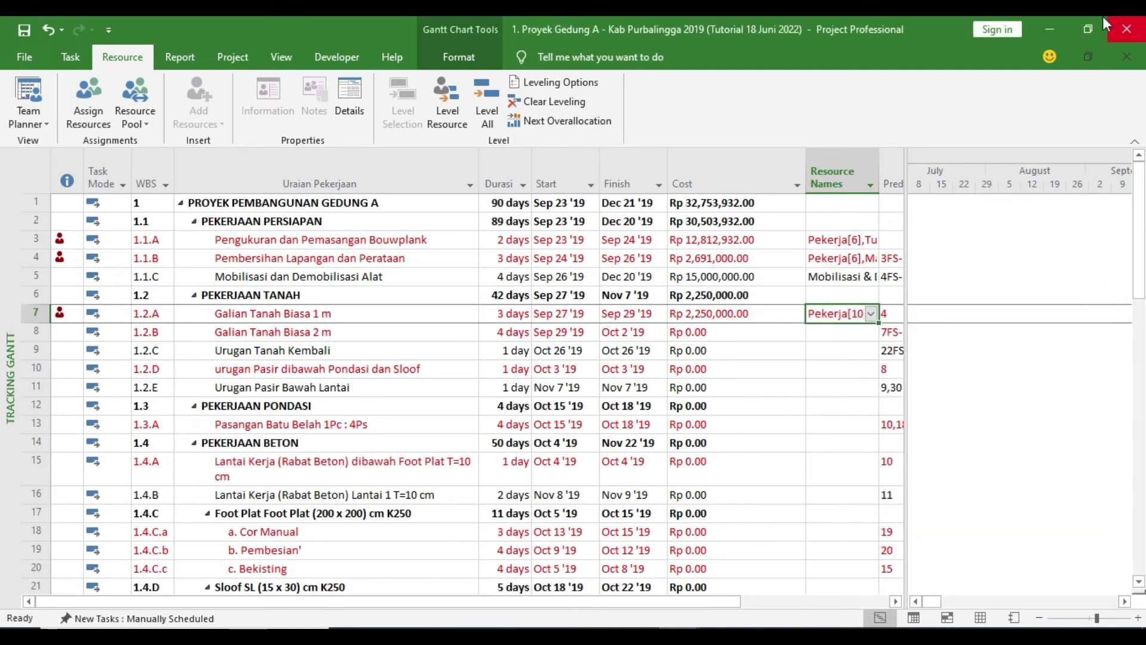
pyautogui.click(822, 364)
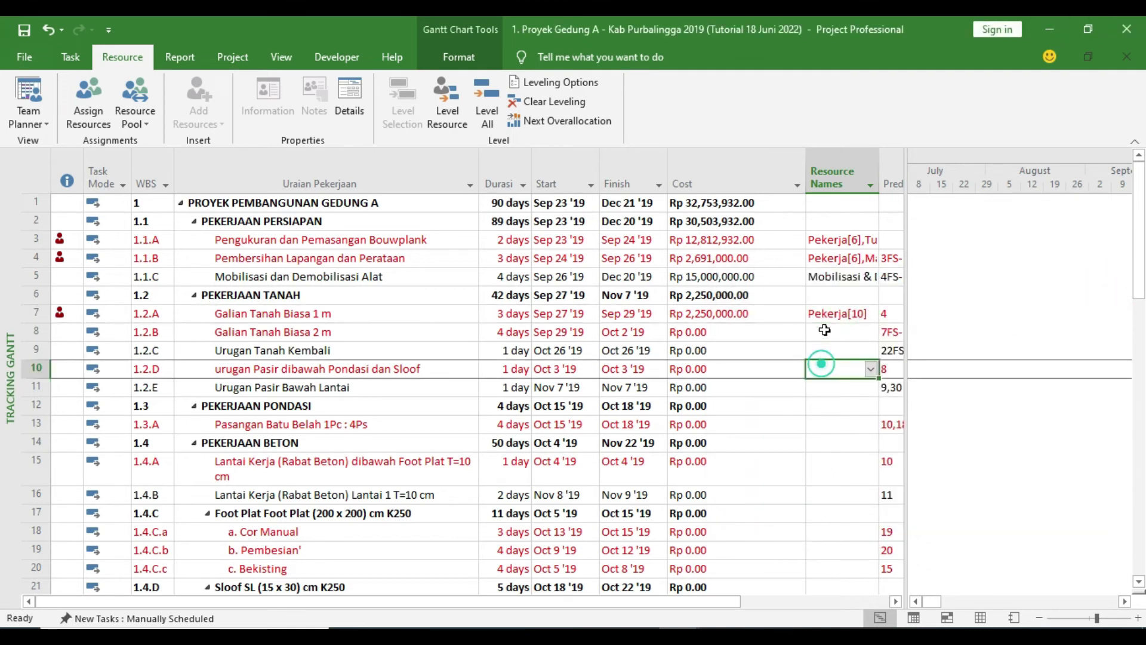
pyautogui.click(842, 314)
pyautogui.press('Delete')
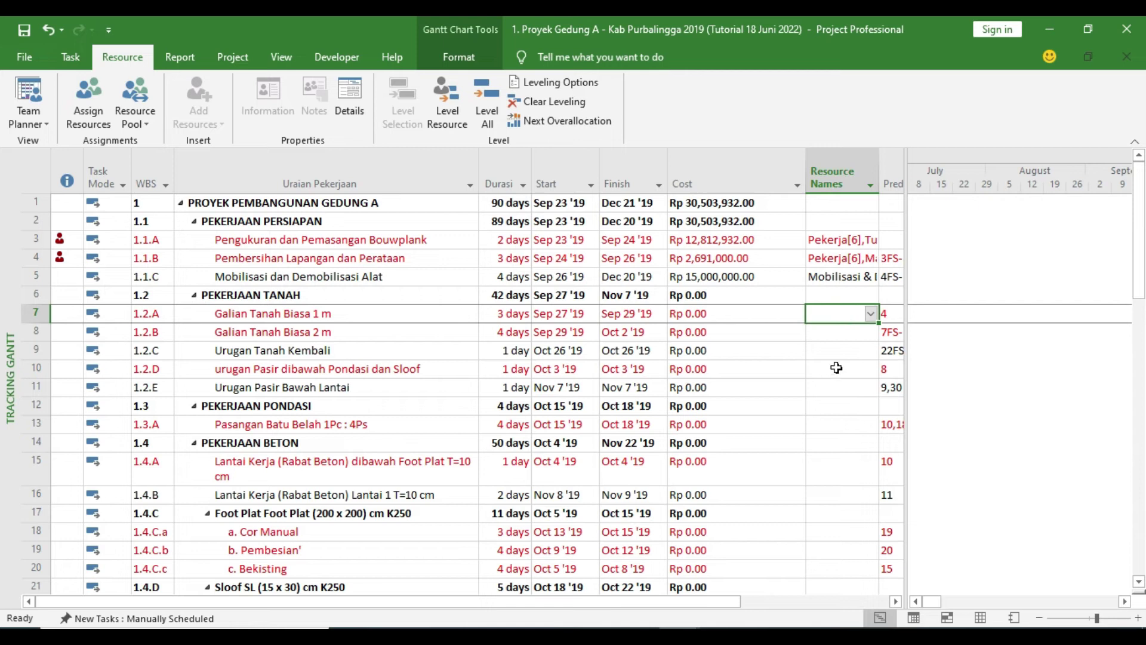
# Open the resource details of Galian Tanah Biasa 1 m, consult the RAP sheet, and add Pekerja with 12 units.
pyautogui.click(842, 314)
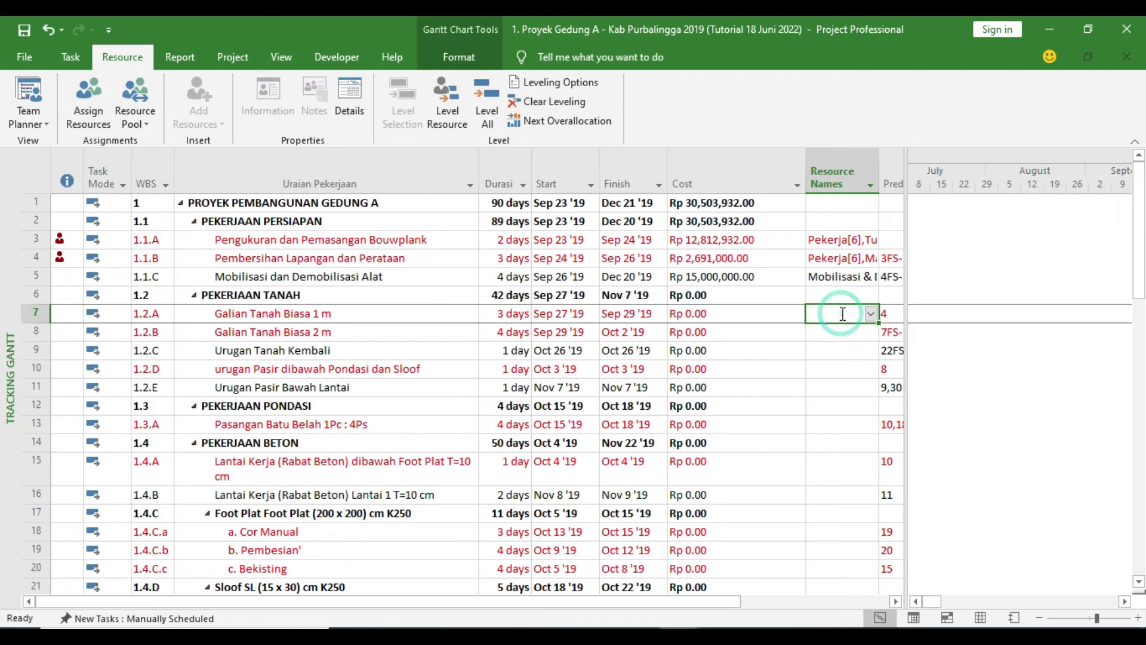
pyautogui.click(842, 314)
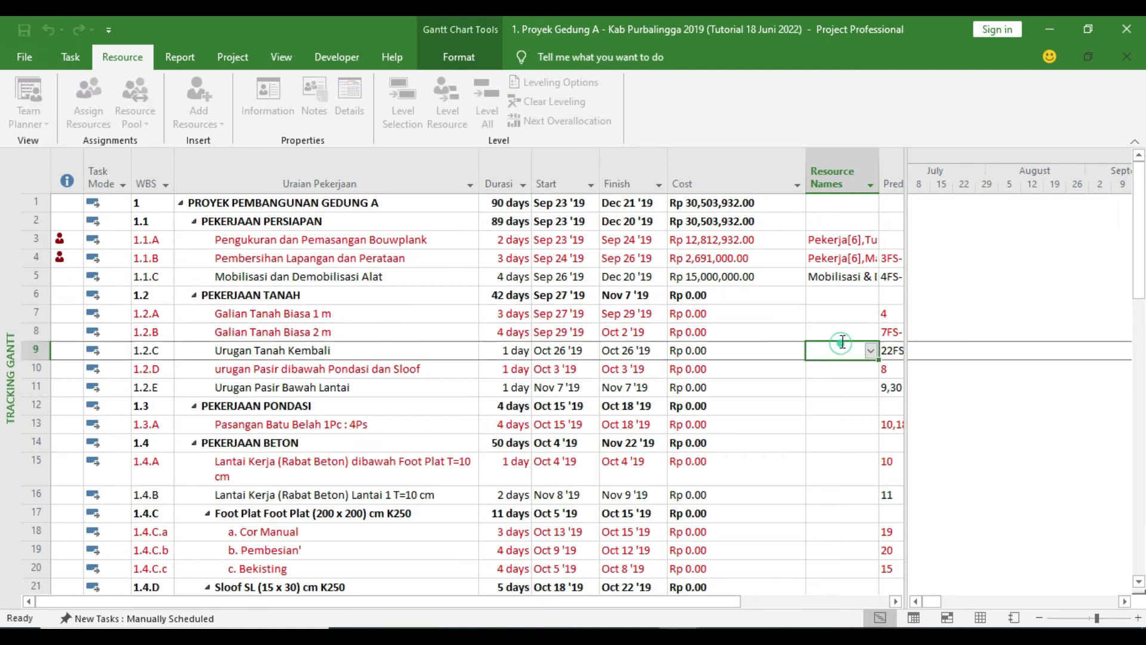
pyautogui.doubleClick(841, 318)
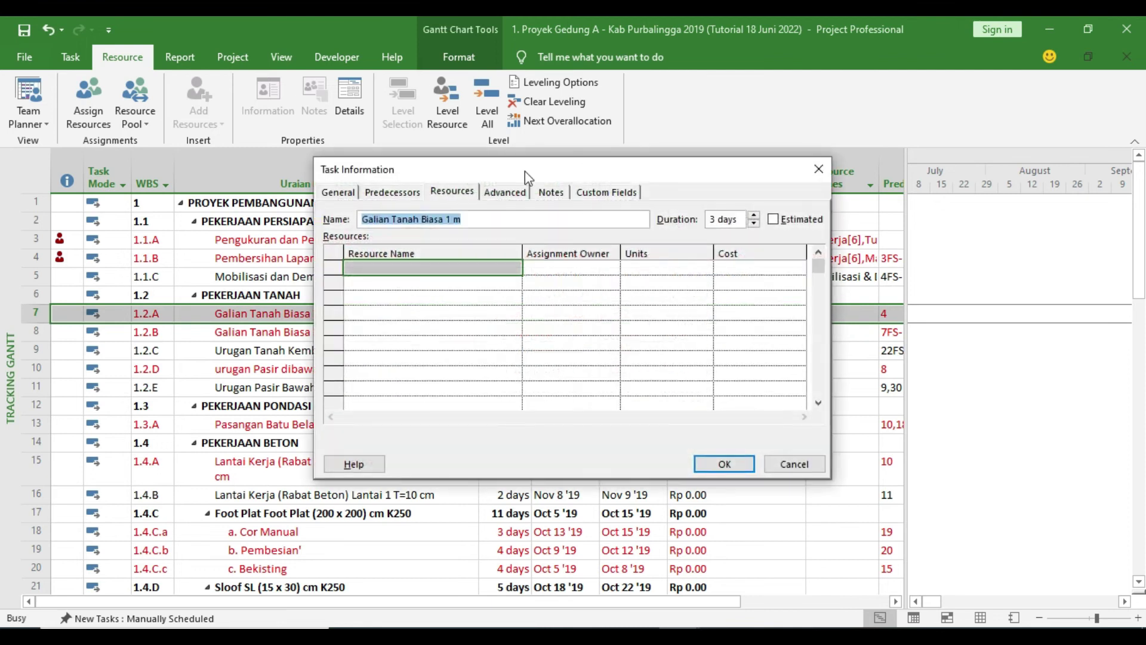
pyautogui.click(455, 192)
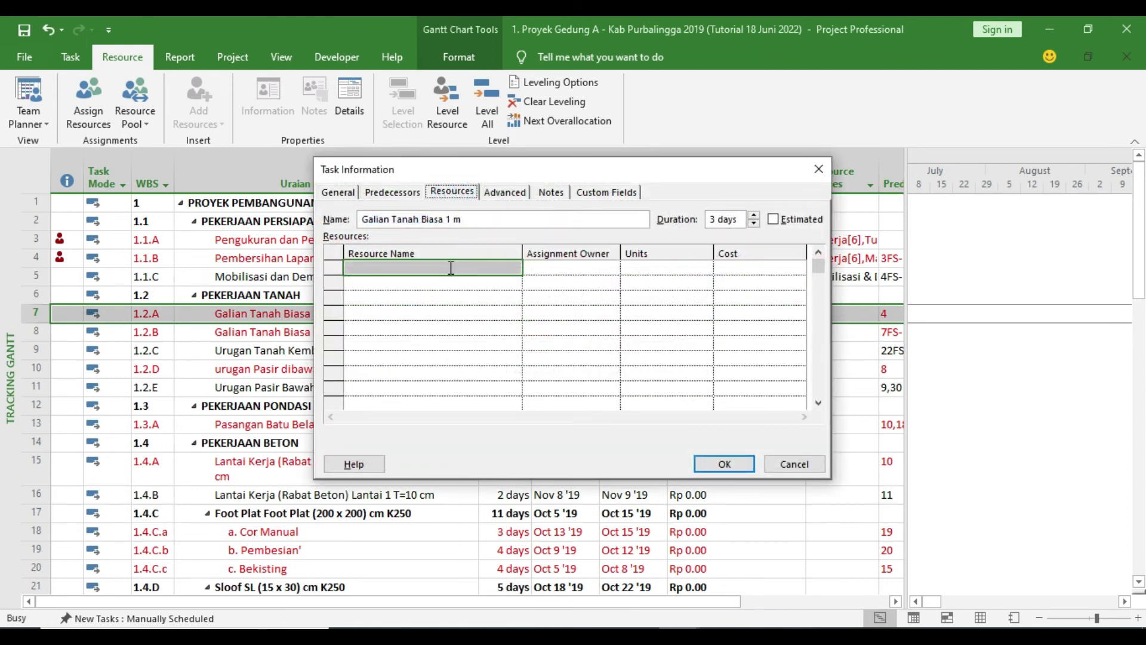
pyautogui.hotkey('alt', 'Tab')
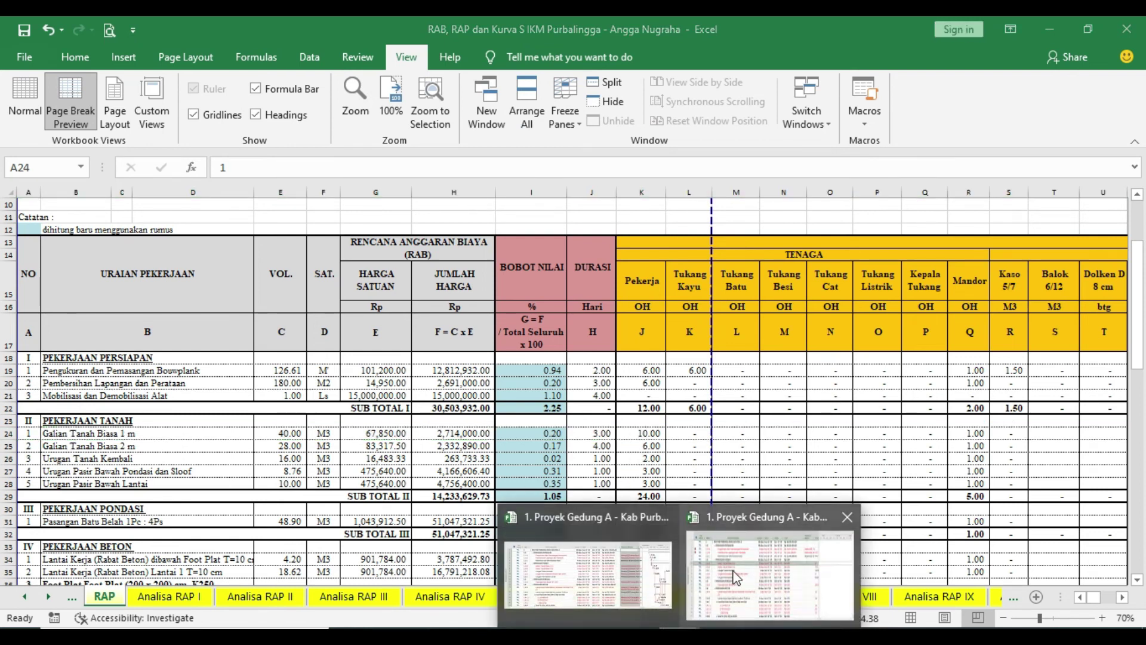
pyautogui.click(733, 572)
pyautogui.click(453, 272)
pyautogui.write('Pekerja')
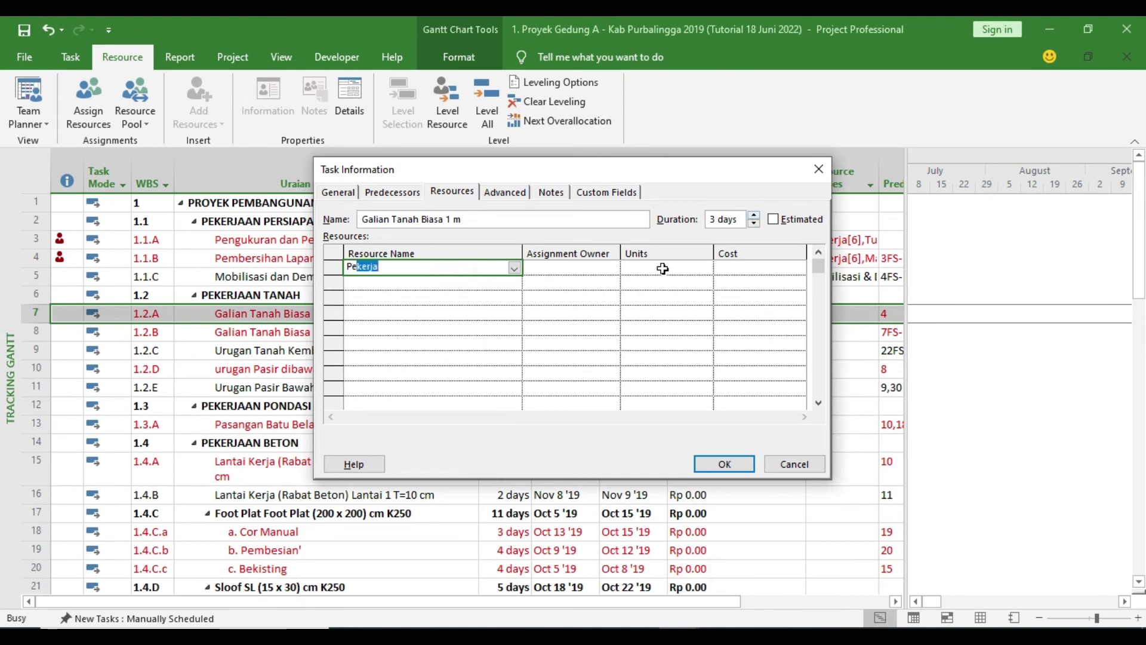
pyautogui.click(663, 268)
pyautogui.write('2')
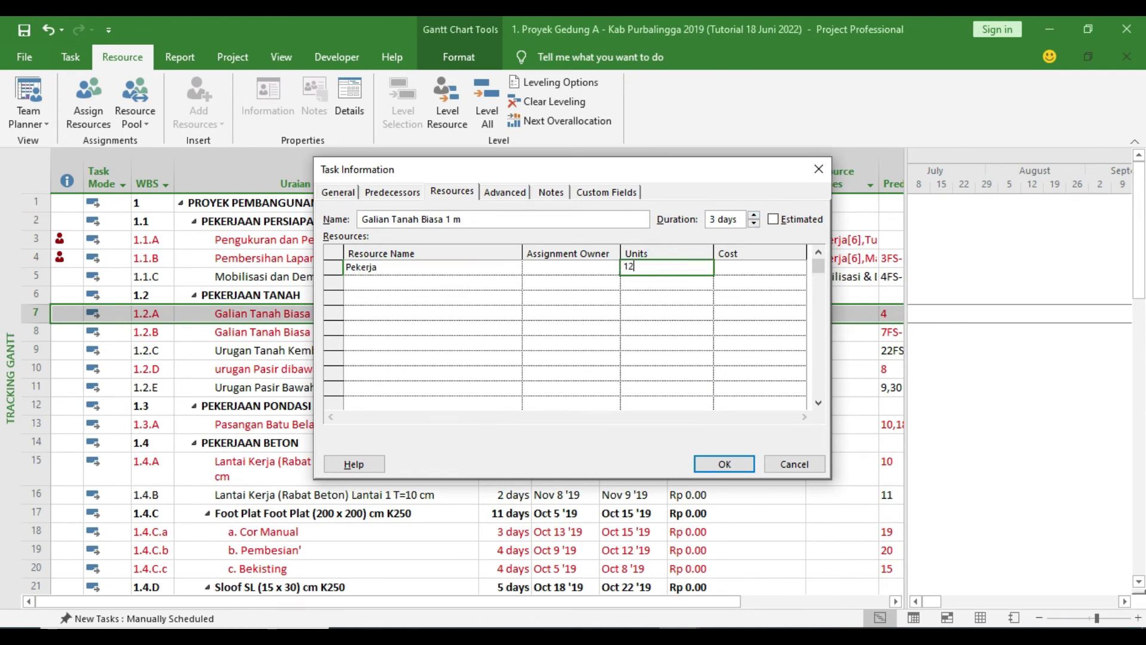
pyautogui.click(664, 294)
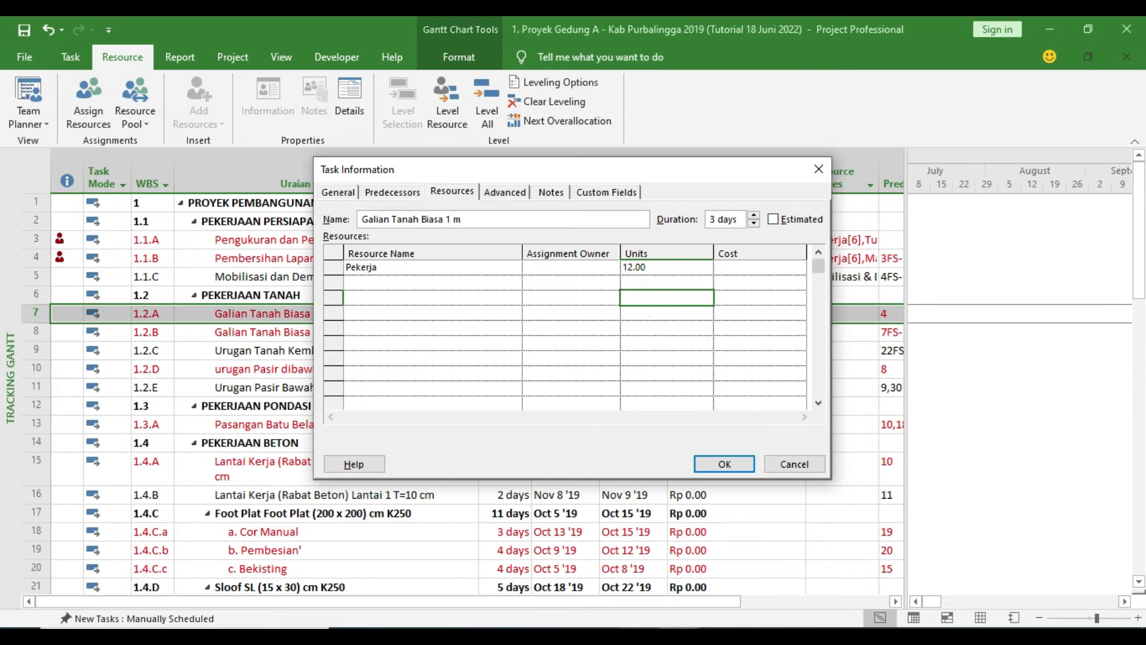
# Review the Galian Tanah Biasa 1 m row in the RAP sheet and add Mandor with 1 unit to the task's resources.
pyautogui.click(642, 573)
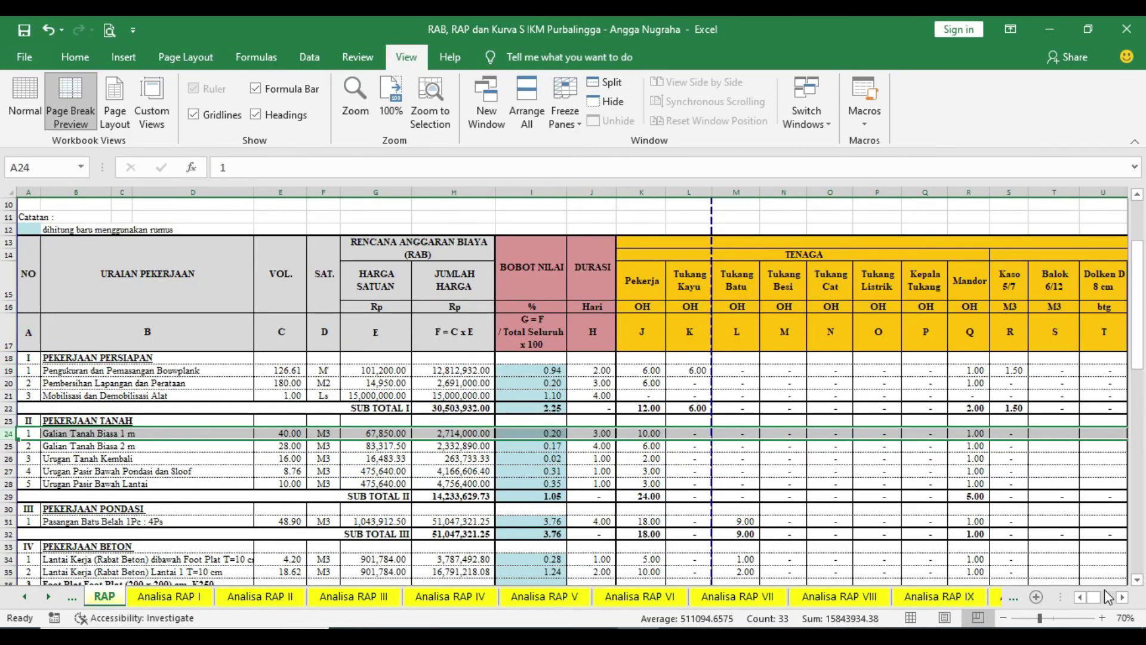
pyautogui.click(1124, 597)
pyautogui.moveTo(1124, 597); pyautogui.dragTo(1124, 599)
pyautogui.click(739, 591)
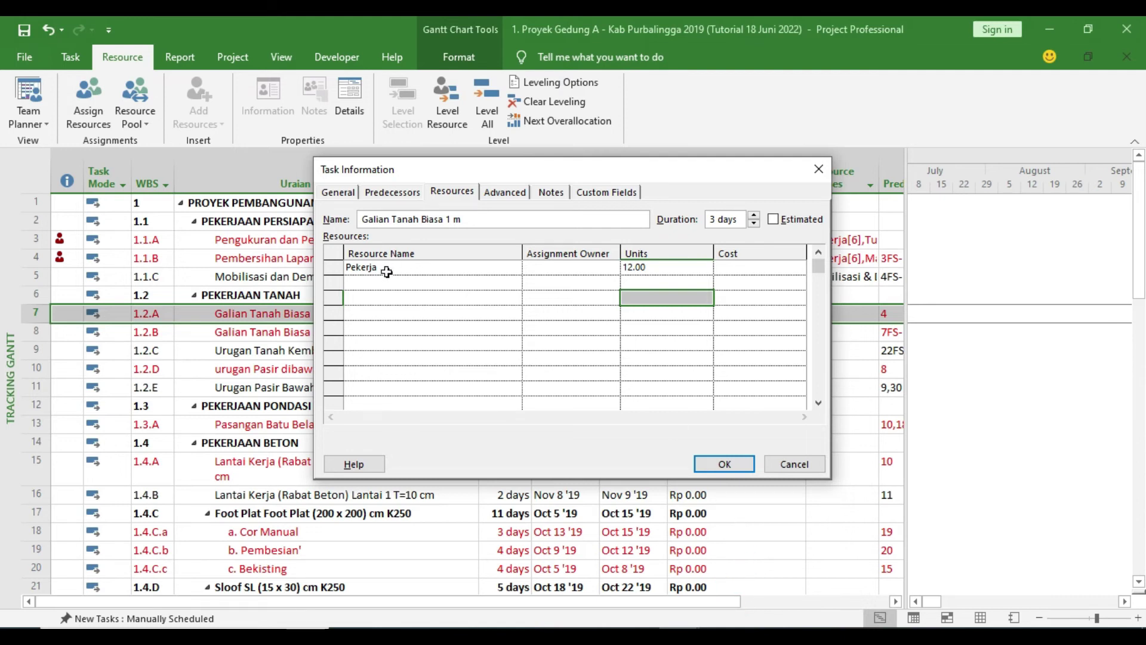
pyautogui.click(384, 282)
pyautogui.write('Mandor')
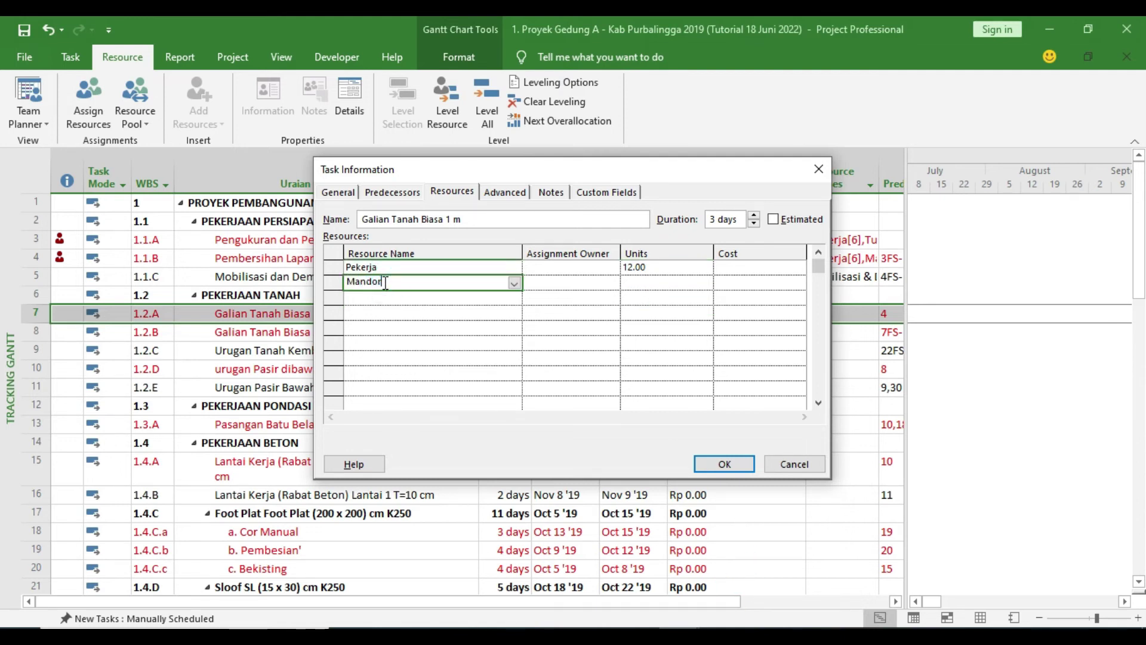
pyautogui.click(633, 281)
pyautogui.write('1')
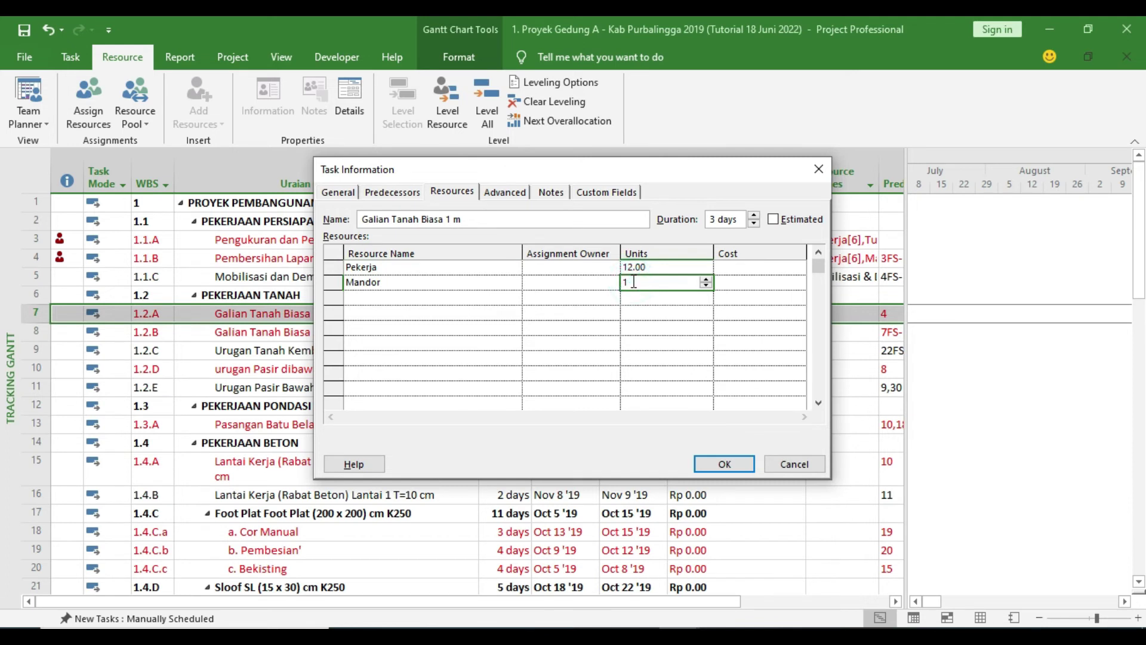
# Consult the Galian Tanah Biasa 1 m profit in the RAP sheet and add Profit with a cost of Rp 164,000 to its resources.
pyautogui.moveTo(675, 636)
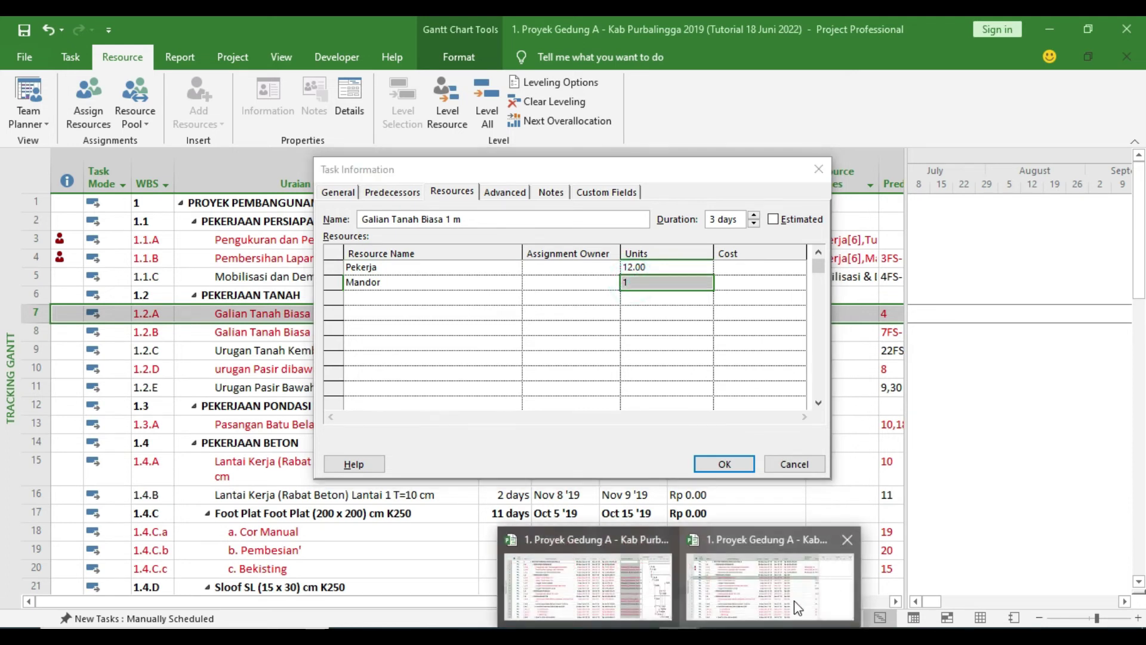
pyautogui.click(794, 602)
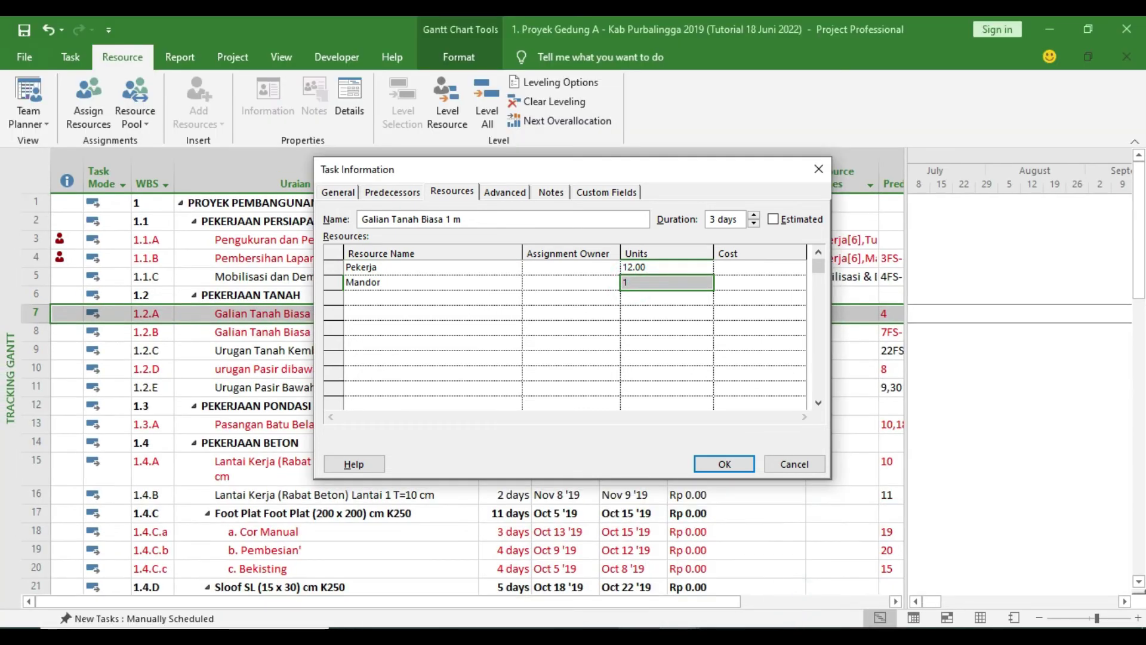
pyautogui.click(638, 636)
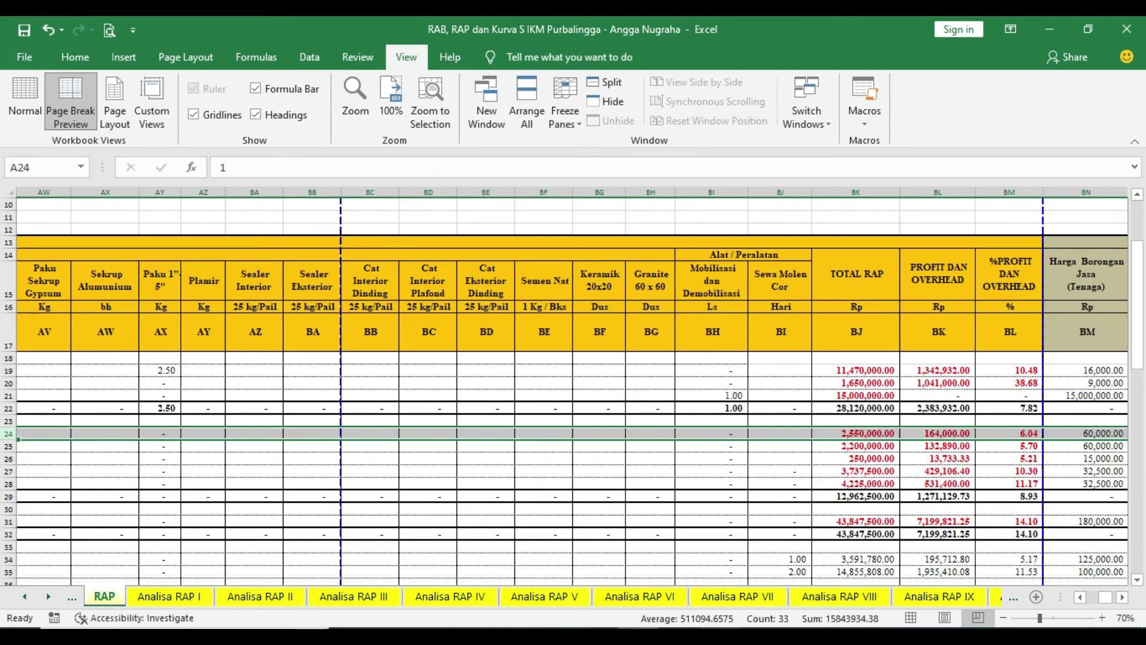
pyautogui.moveTo(701, 600)
pyautogui.click(726, 599)
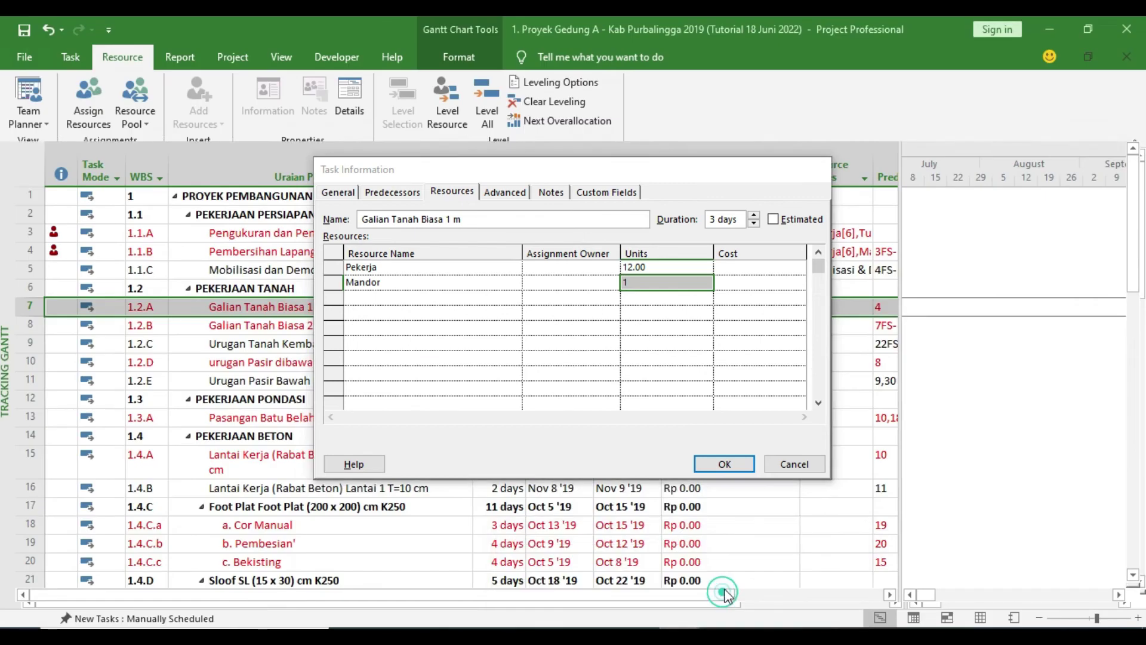
pyautogui.click(416, 298)
pyautogui.write('Pr')
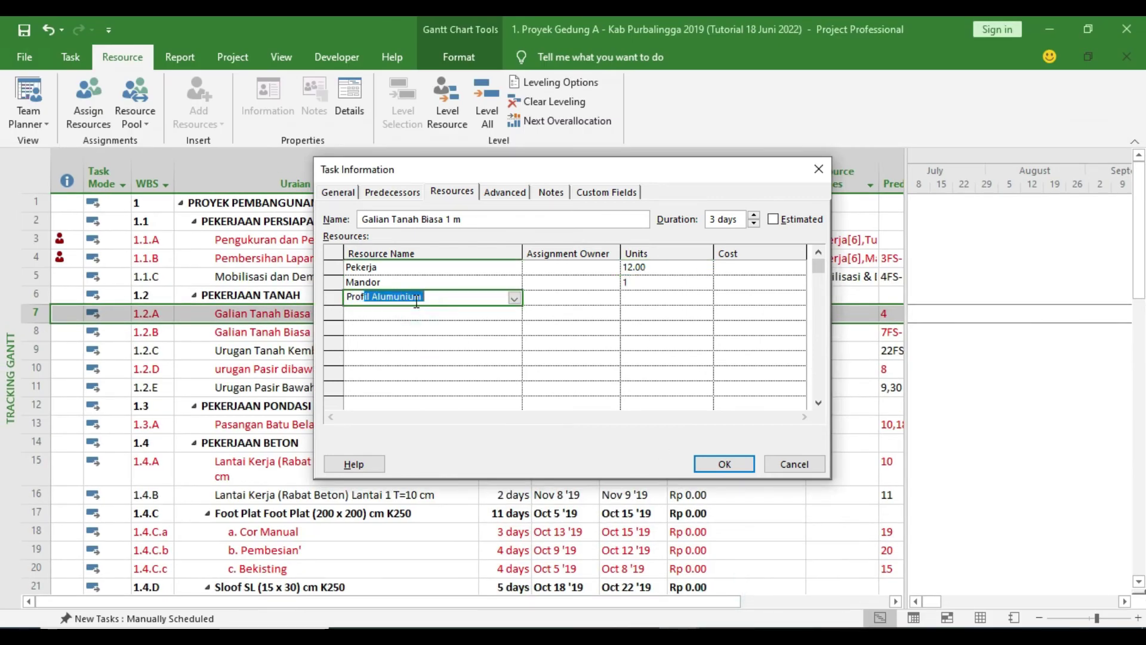
pyautogui.write('ofit')
pyautogui.click(740, 300)
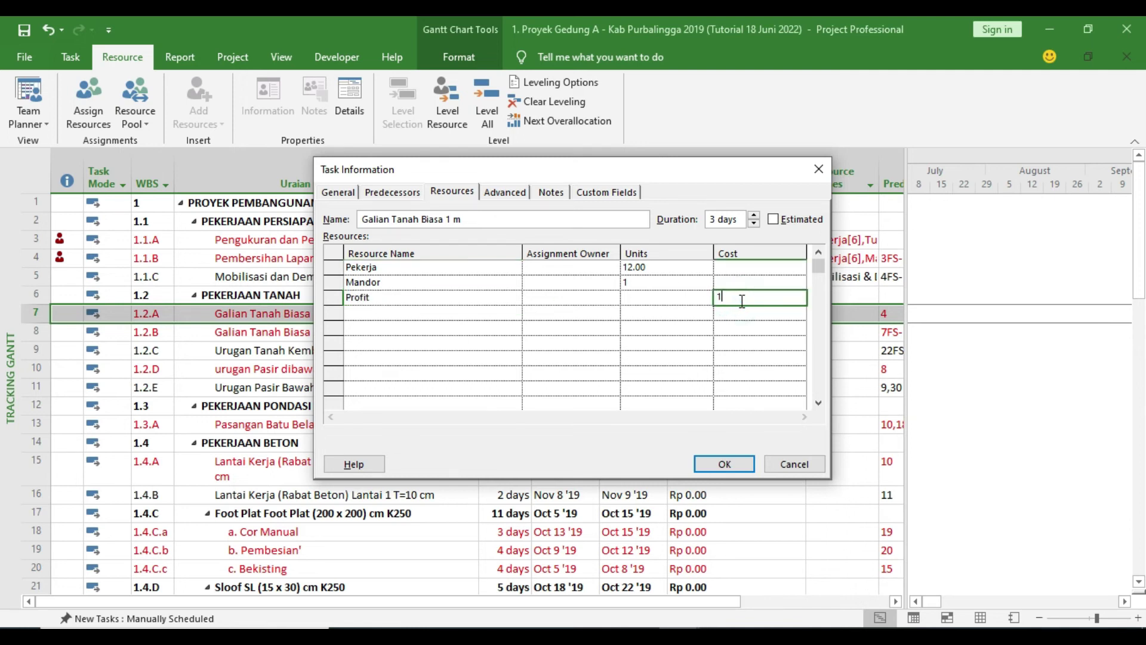
pyautogui.click(729, 366)
pyautogui.click(724, 464)
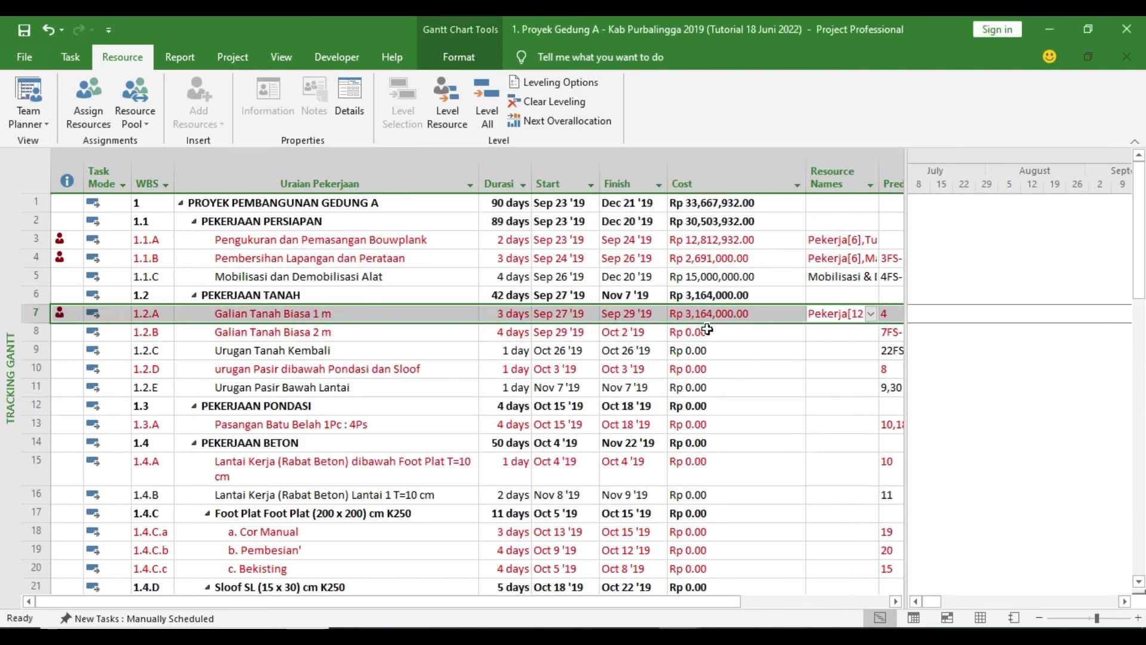
# Compare the cost of Galian Tanah Biasa 1 m with its RAB amount in the Excel RAP sheet and reopen the task's resource details.
pyautogui.hotkey('alt', 'Tab')
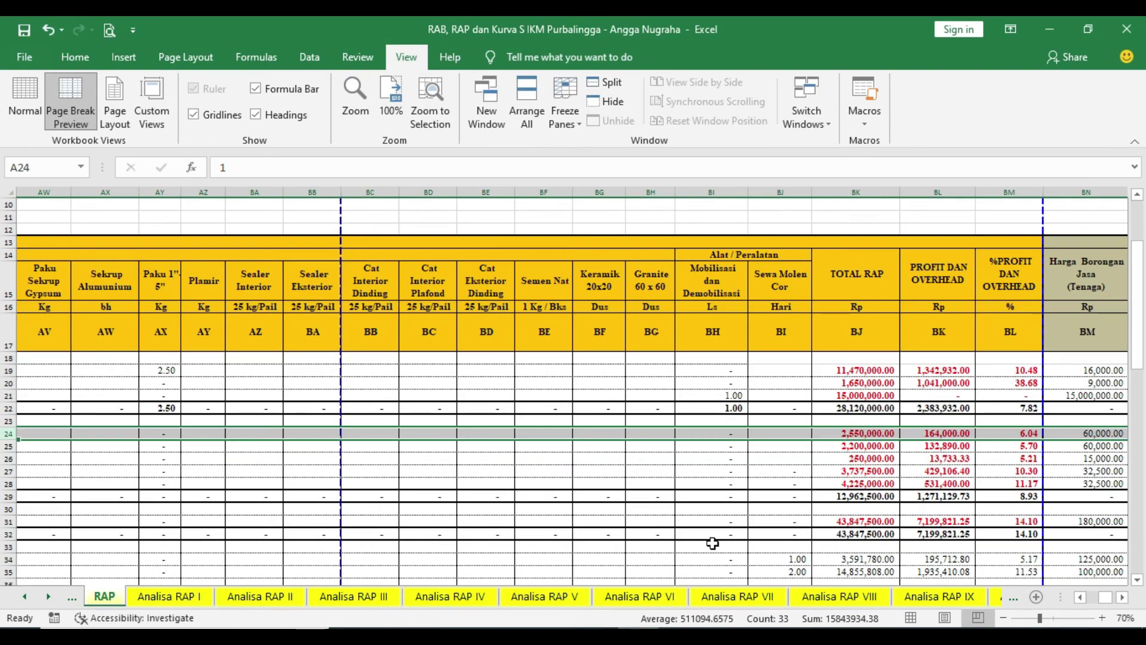
pyautogui.moveTo(1106, 604); pyautogui.dragTo(1103, 600)
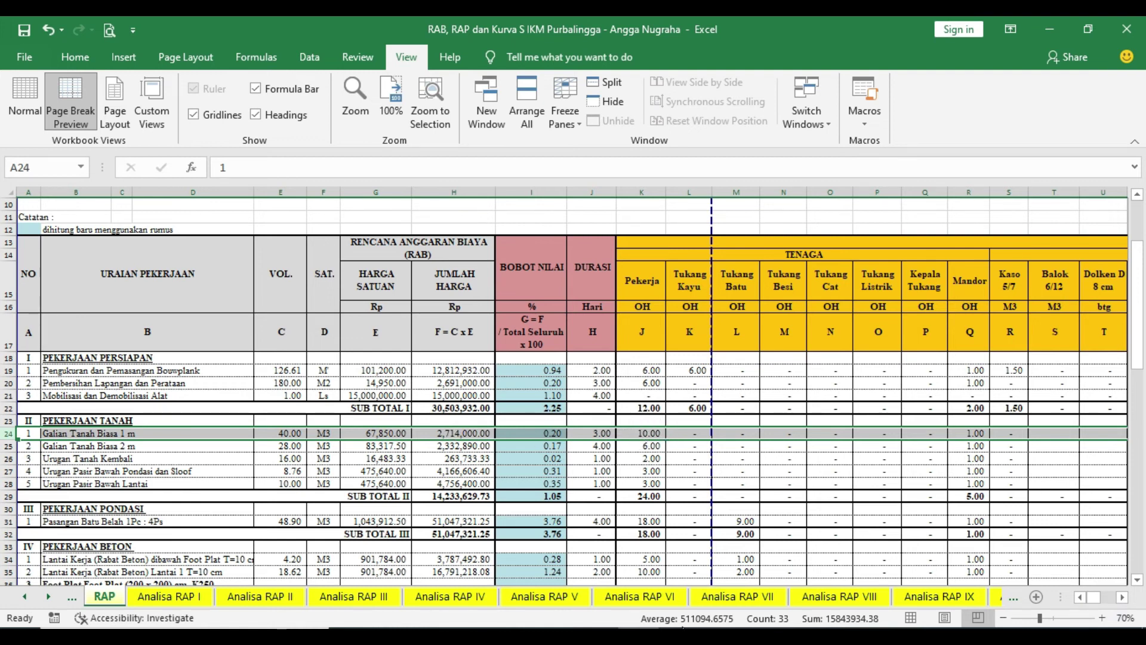
pyautogui.click(643, 532)
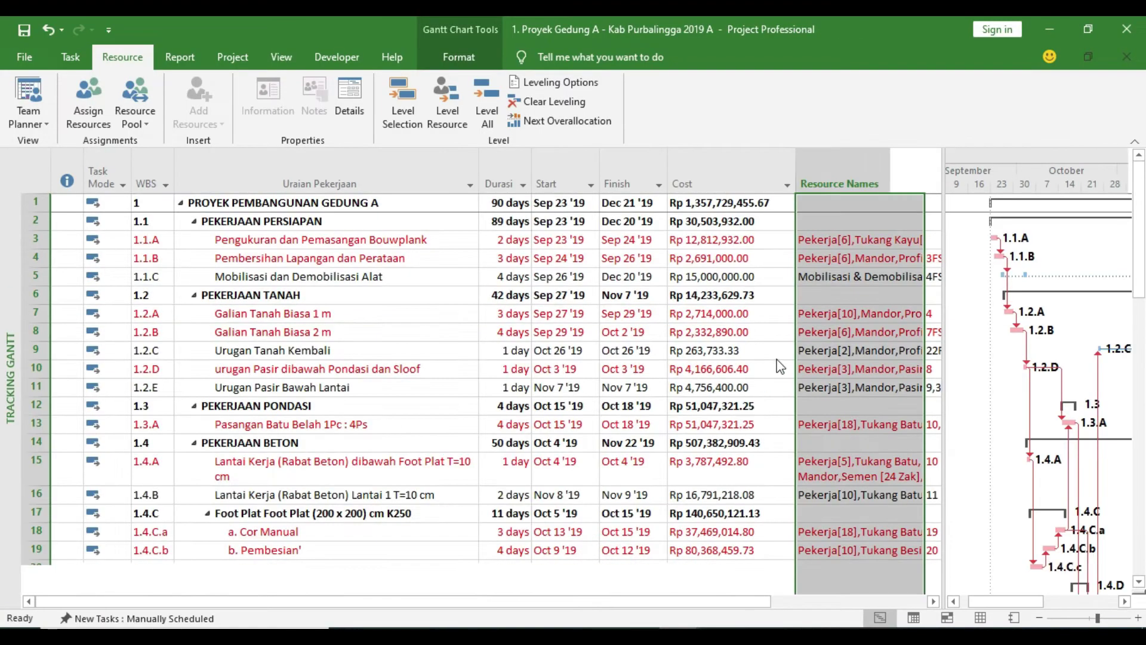
pyautogui.click(754, 573)
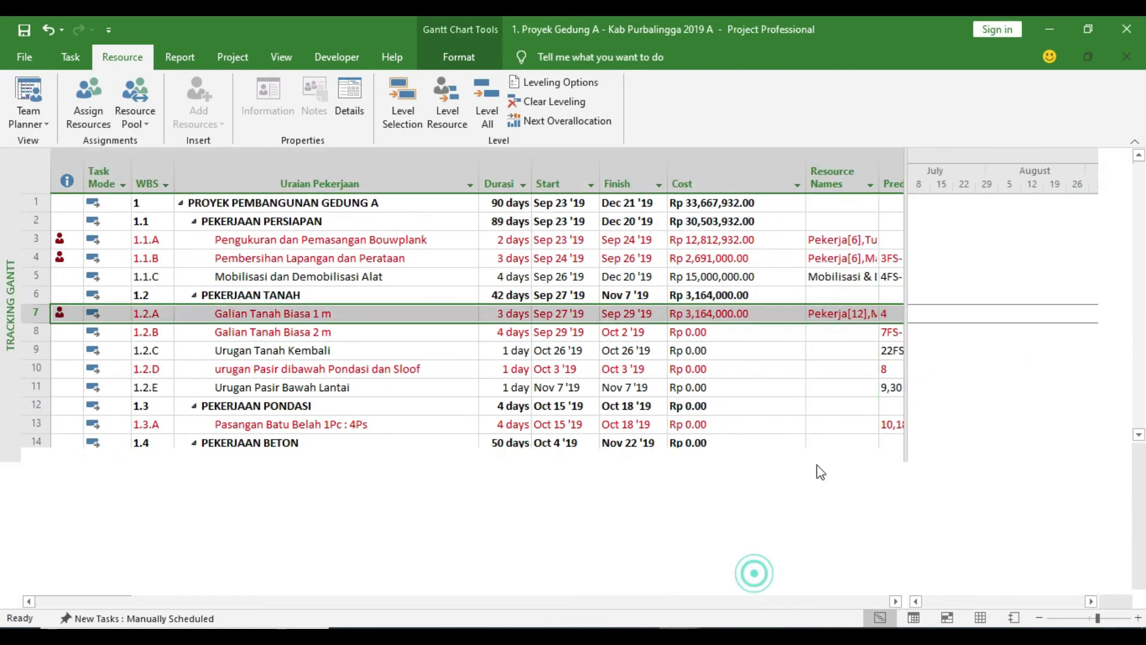
pyautogui.click(839, 314)
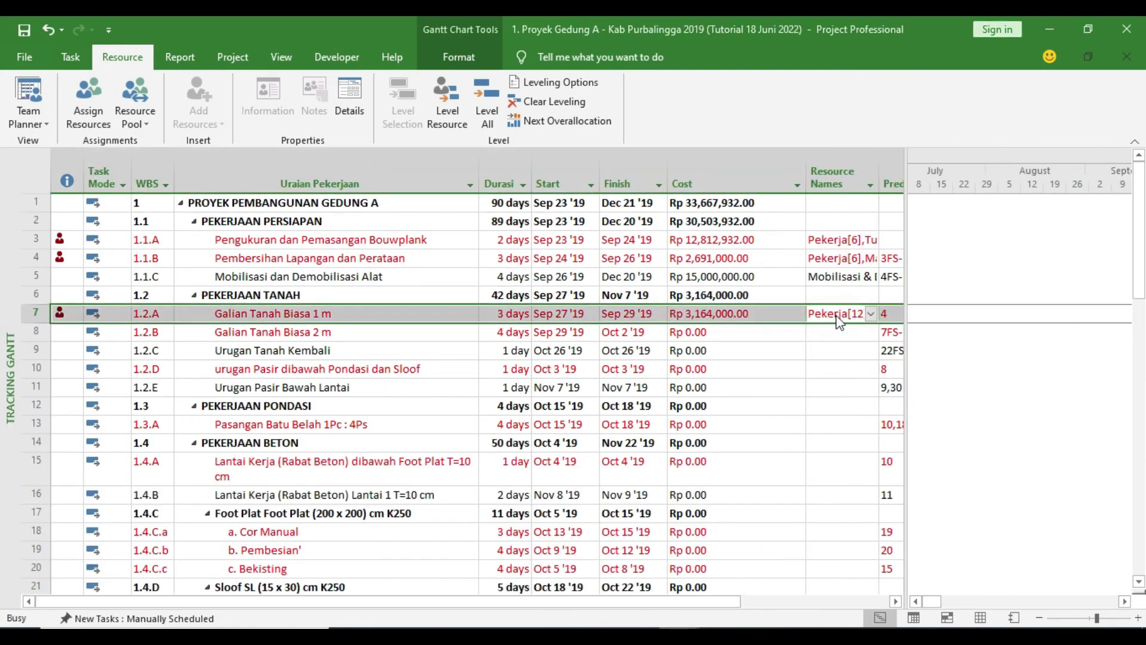
pyautogui.doubleClick(839, 316)
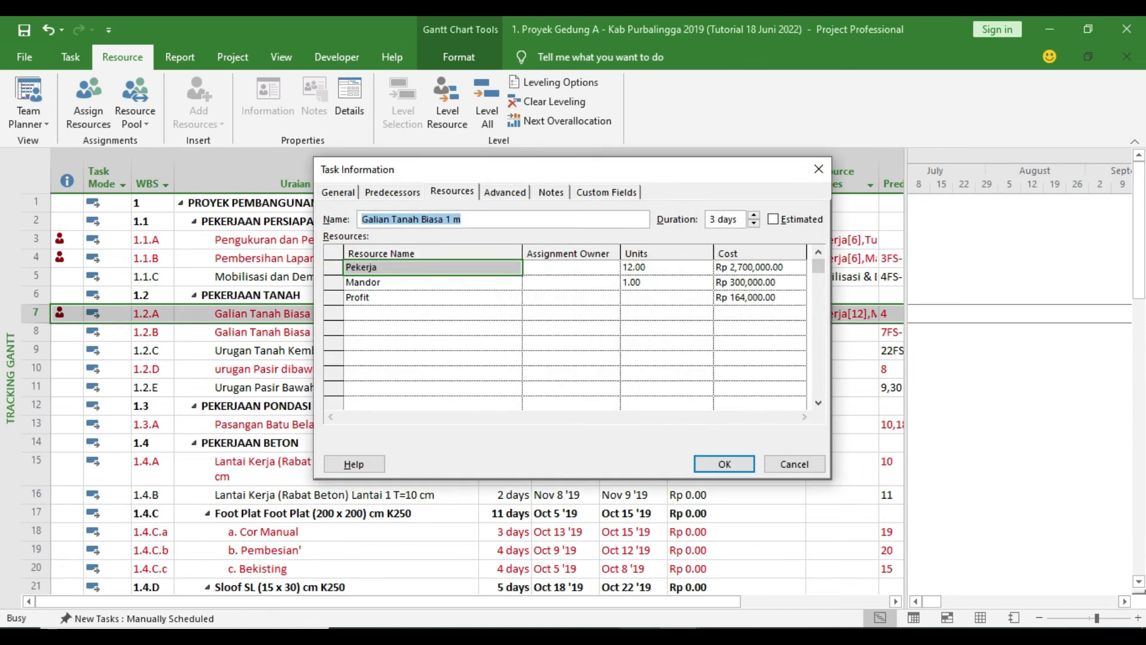
# Check the Pekerja quantity in the RAP sheet, try setting Pekerja to 10 units on Galian Tanah Biasa 1 m, and undo the change.
pyautogui.hotkey('alt', 'Tab')
pyautogui.moveTo(1102, 604); pyautogui.dragTo(1014, 588)
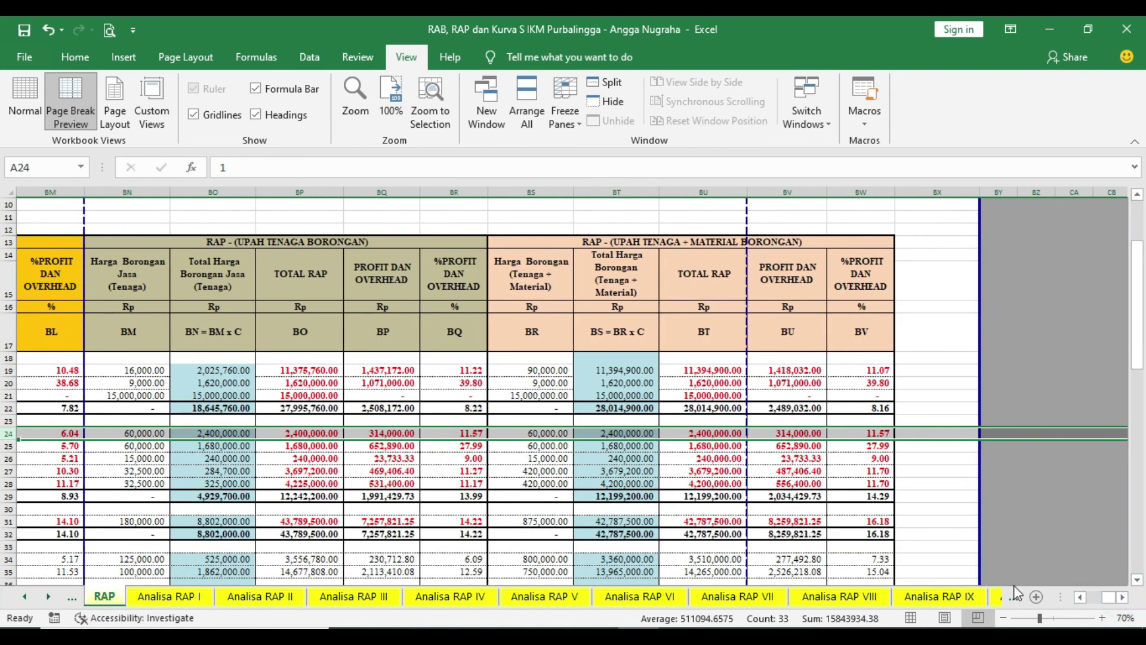
pyautogui.click(1082, 597)
pyautogui.moveTo(1082, 598); pyautogui.dragTo(1090, 597)
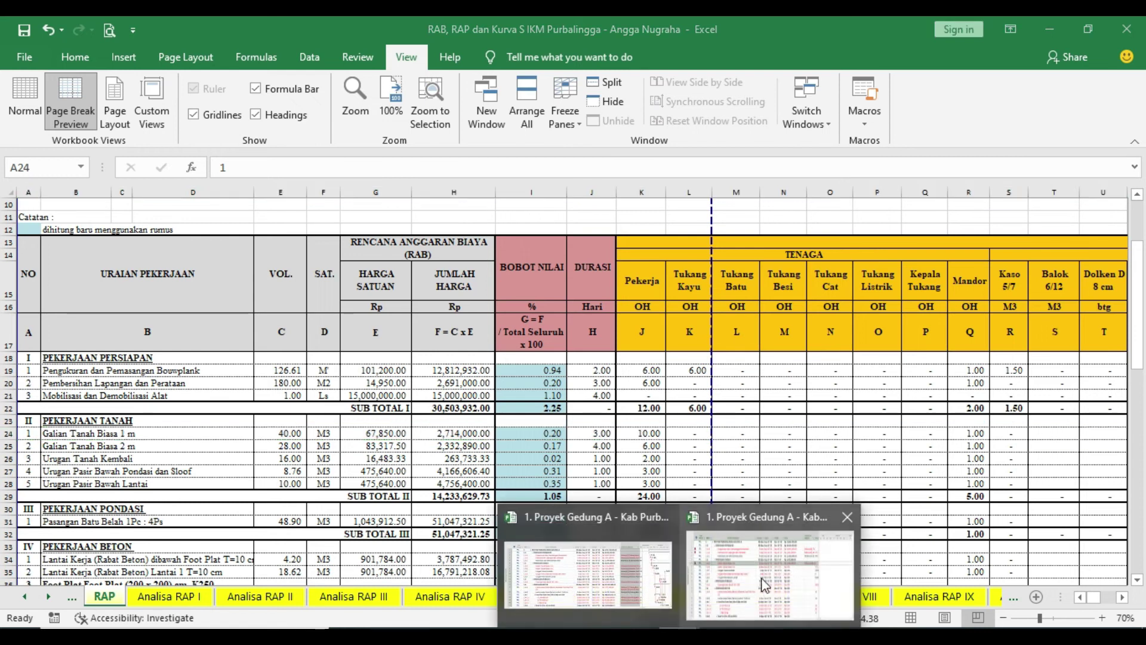
pyautogui.click(765, 586)
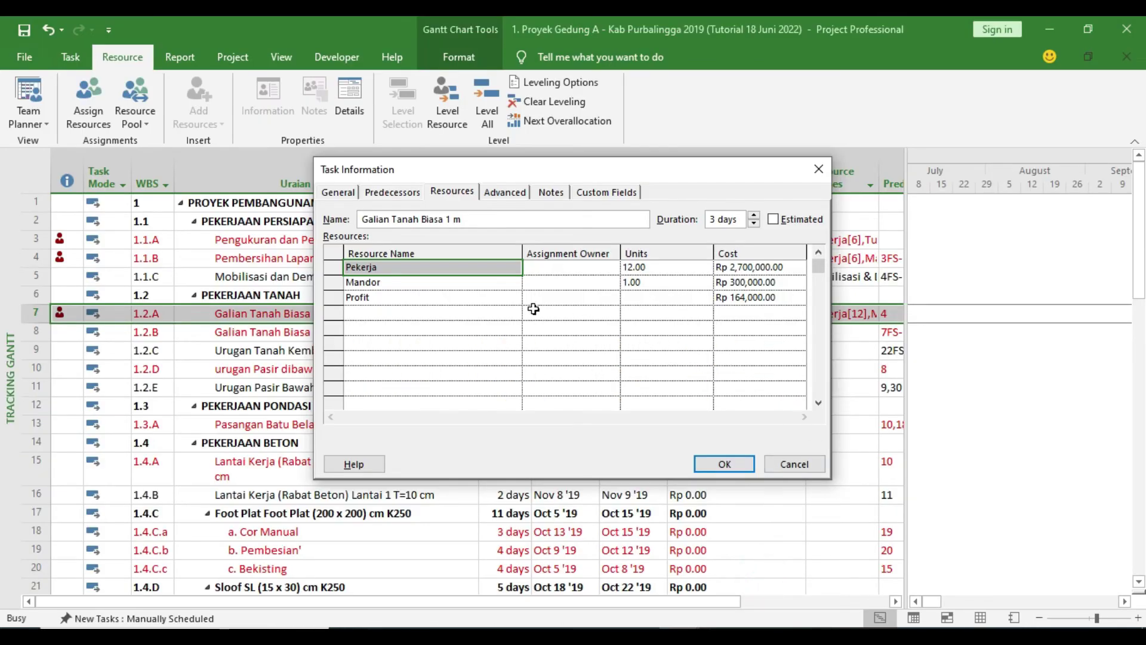
pyautogui.click(651, 268)
pyautogui.write('10')
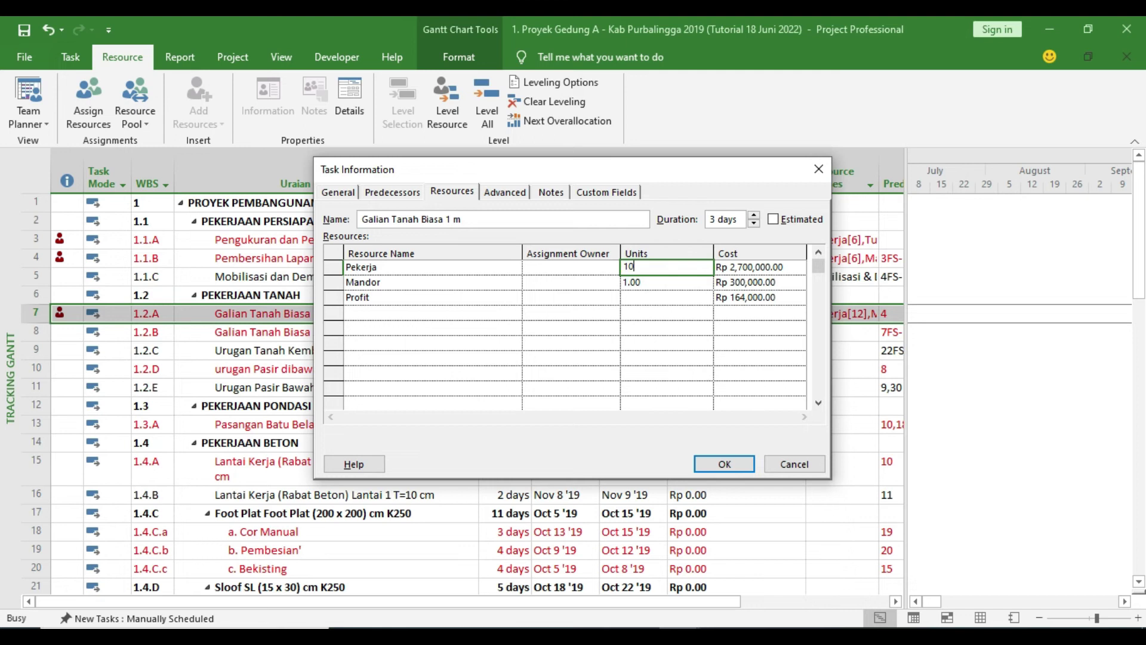
pyautogui.click(724, 464)
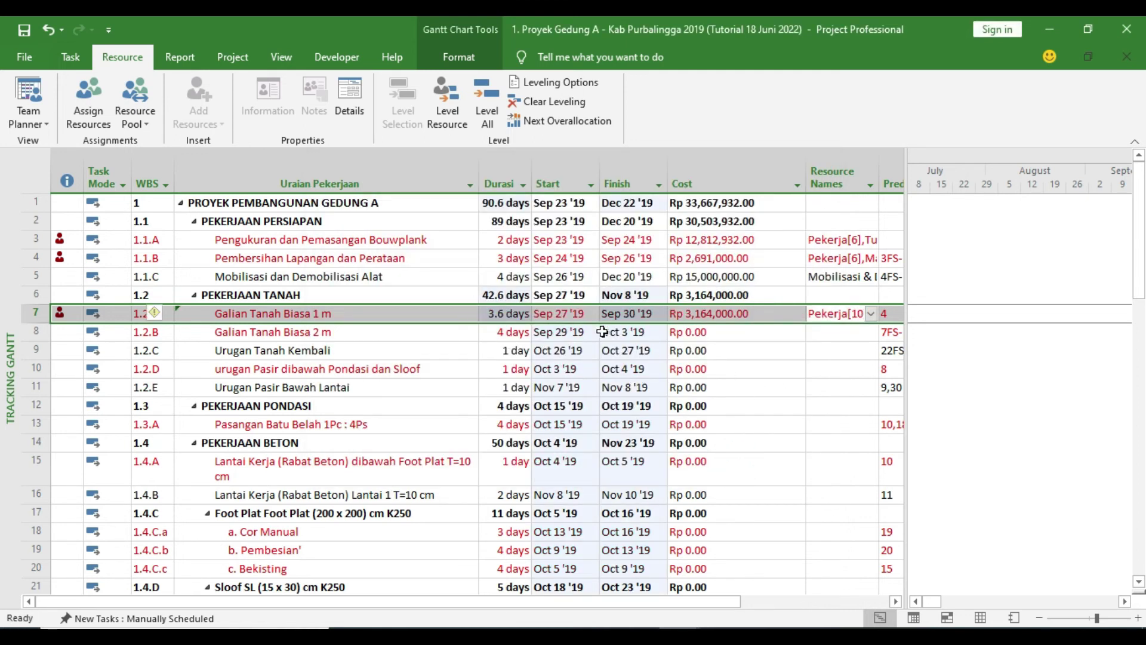
pyautogui.hotkey('ctrl', 'z')
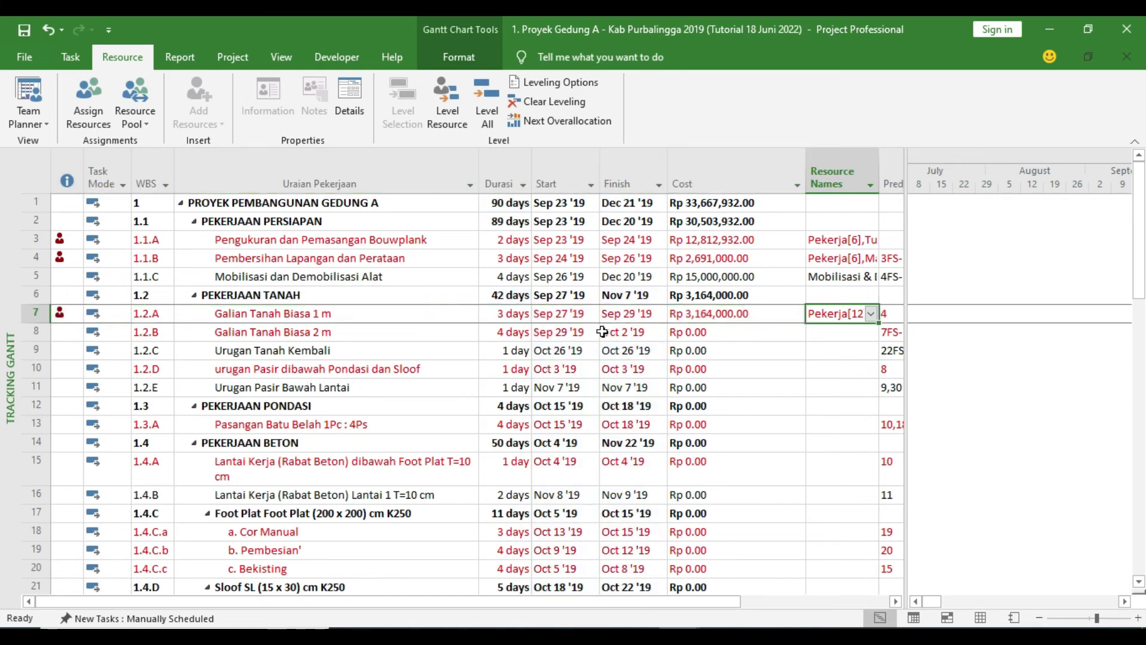
pyautogui.doubleClick(839, 316)
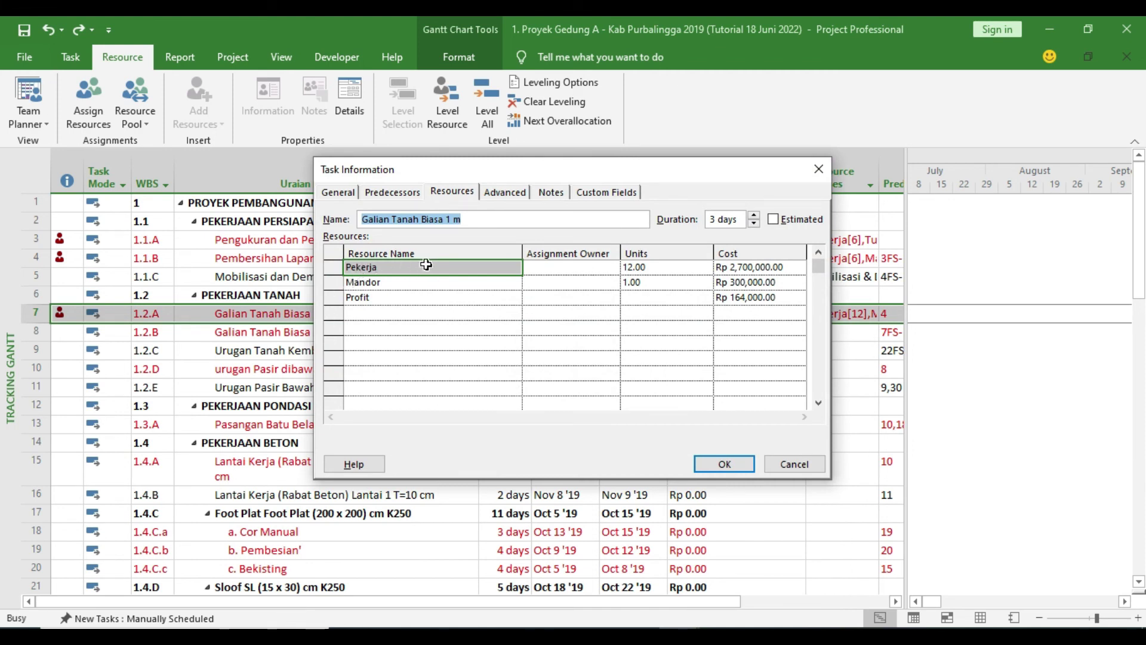
pyautogui.press('BackSpace')
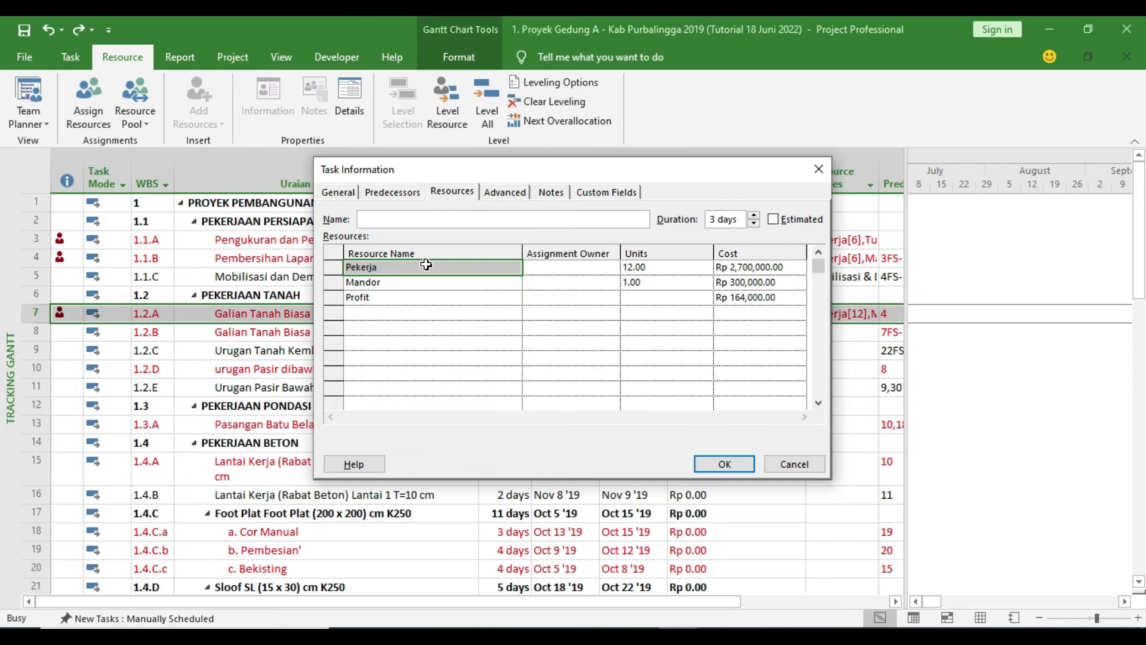
pyautogui.press('Escape')
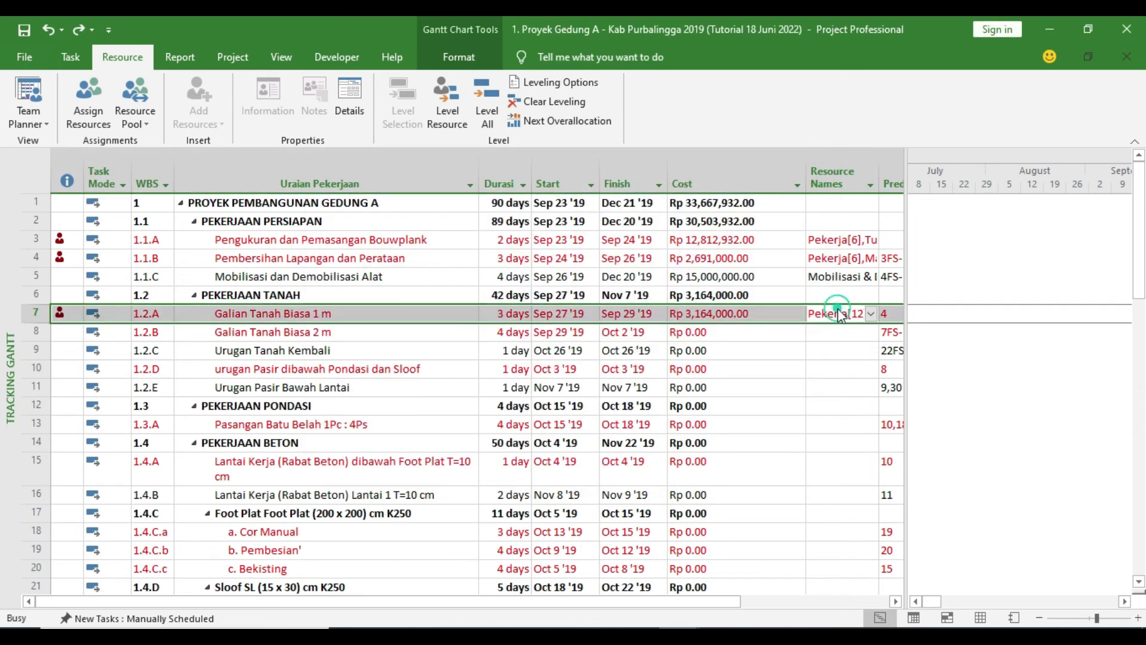
# Remove the Pekerja resource from Galian Tanah Biasa 1 m, keeping Mandor and Profit assigned.
pyautogui.doubleClick(838, 308)
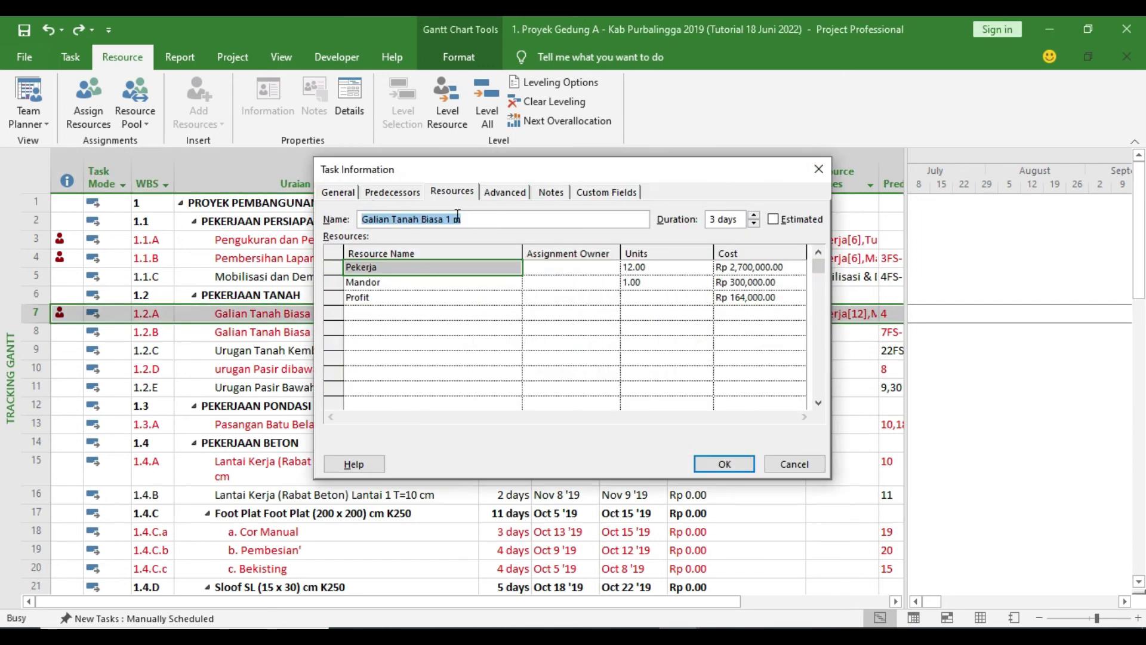
pyautogui.click(422, 266)
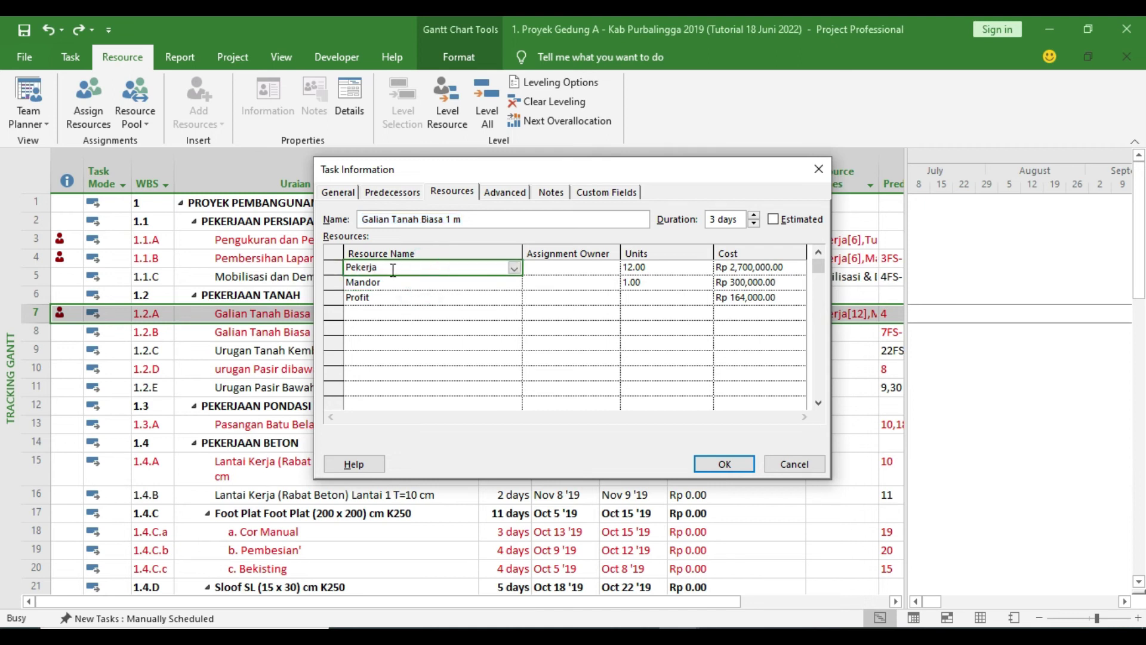
pyautogui.press('Delete')
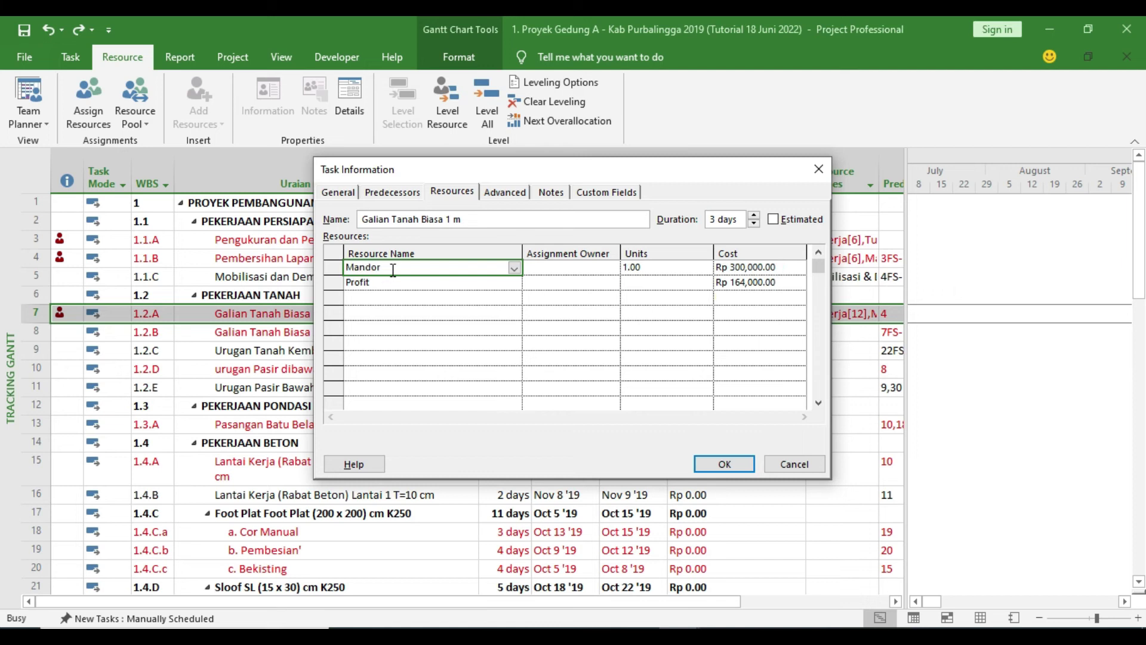
pyautogui.click(725, 465)
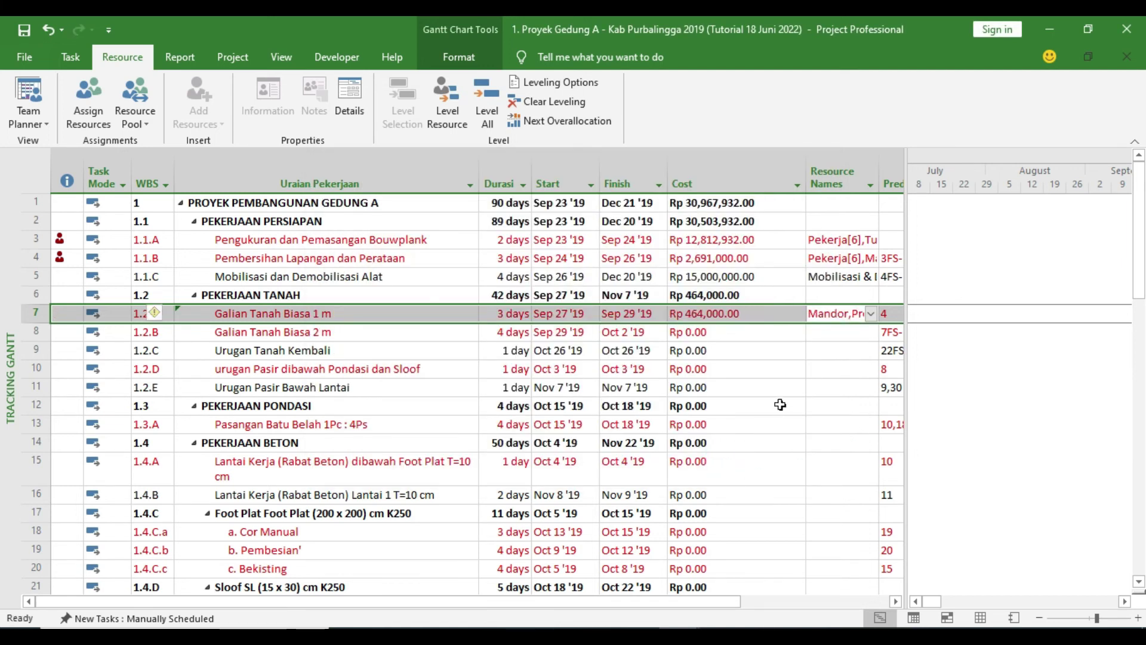
# Add Pekerja with 10 units to the resources of Galian Tanah Biasa 1 m.
pyautogui.doubleClick(824, 313)
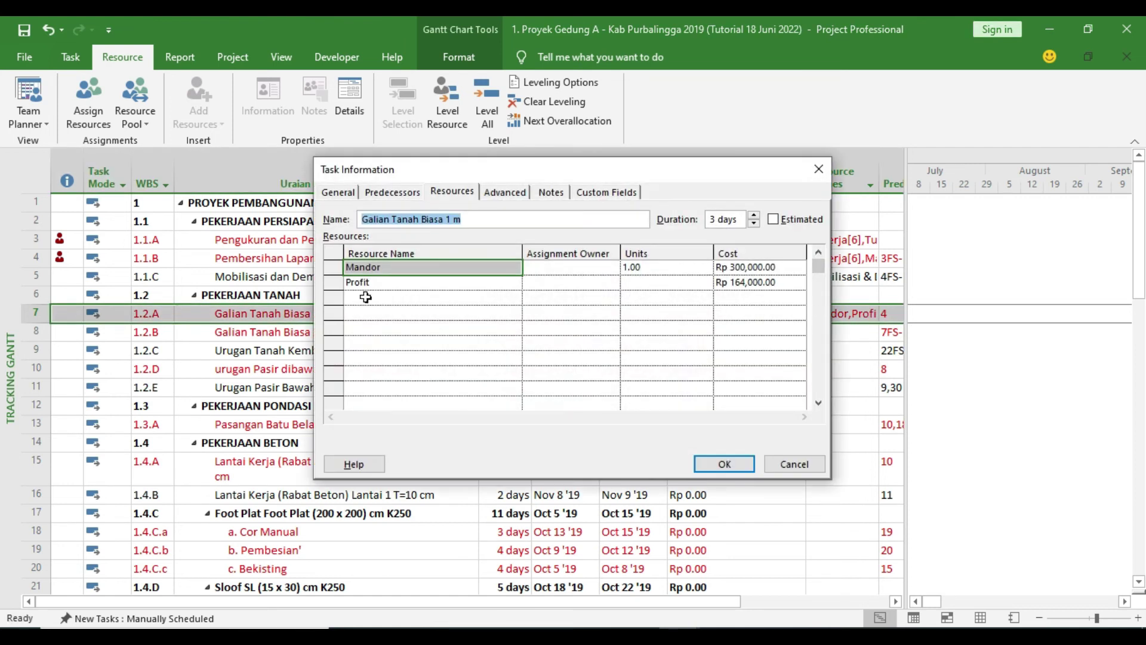
pyautogui.click(365, 297)
pyautogui.write('Pe')
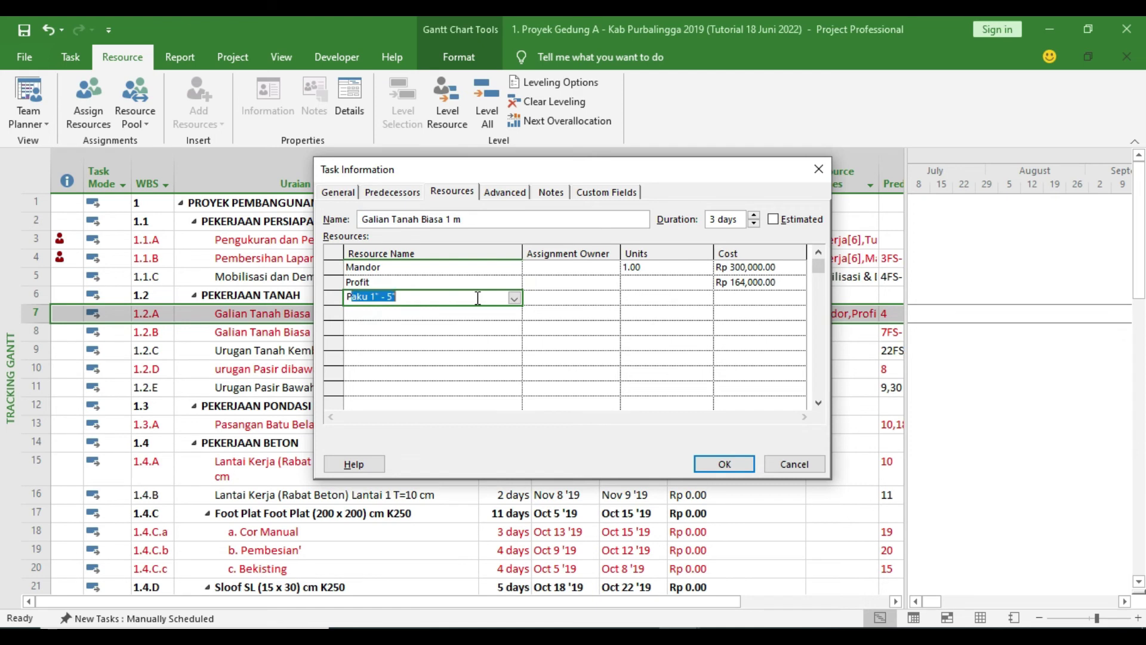
pyautogui.press('Return')
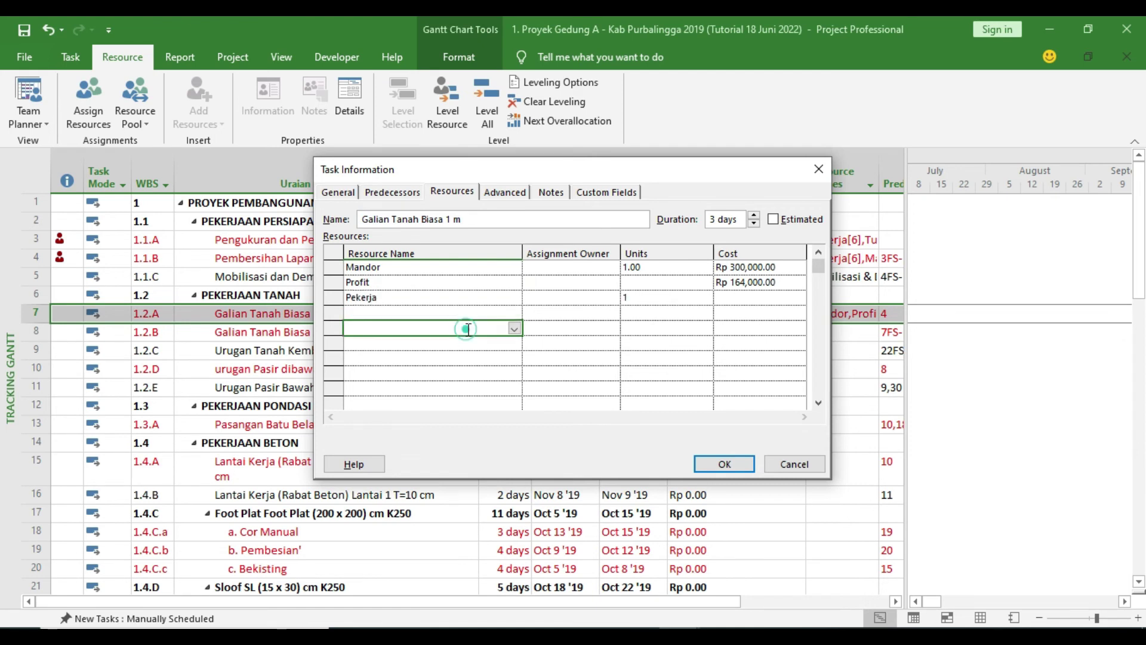
pyautogui.click(666, 297)
pyautogui.write('1')
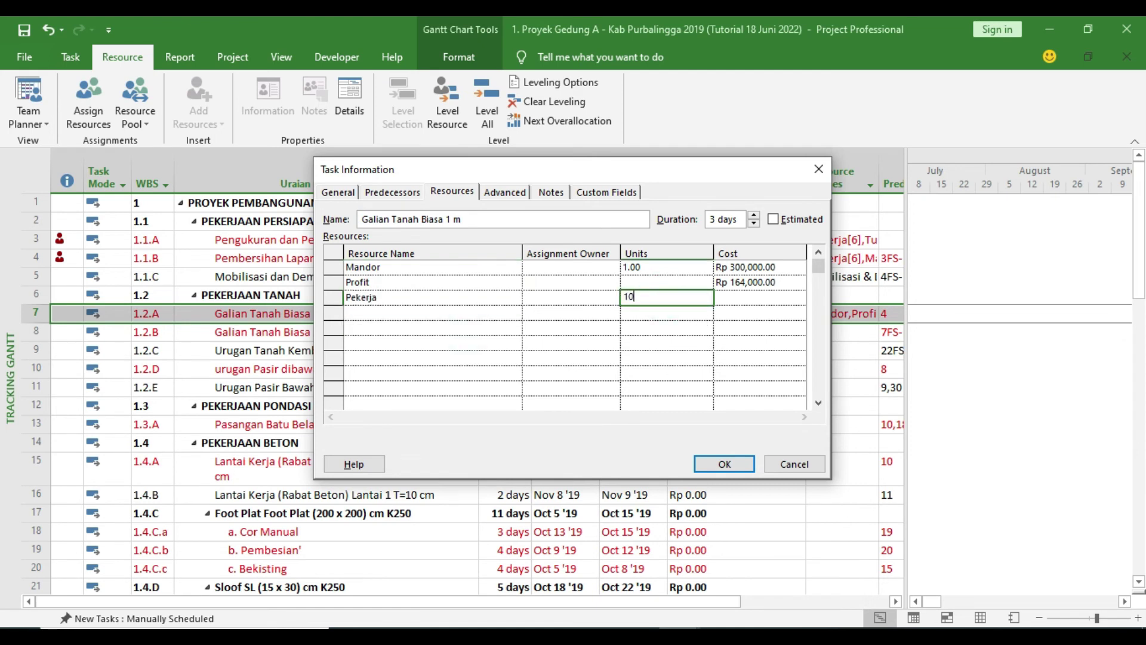
pyautogui.write('0')
pyautogui.click(680, 312)
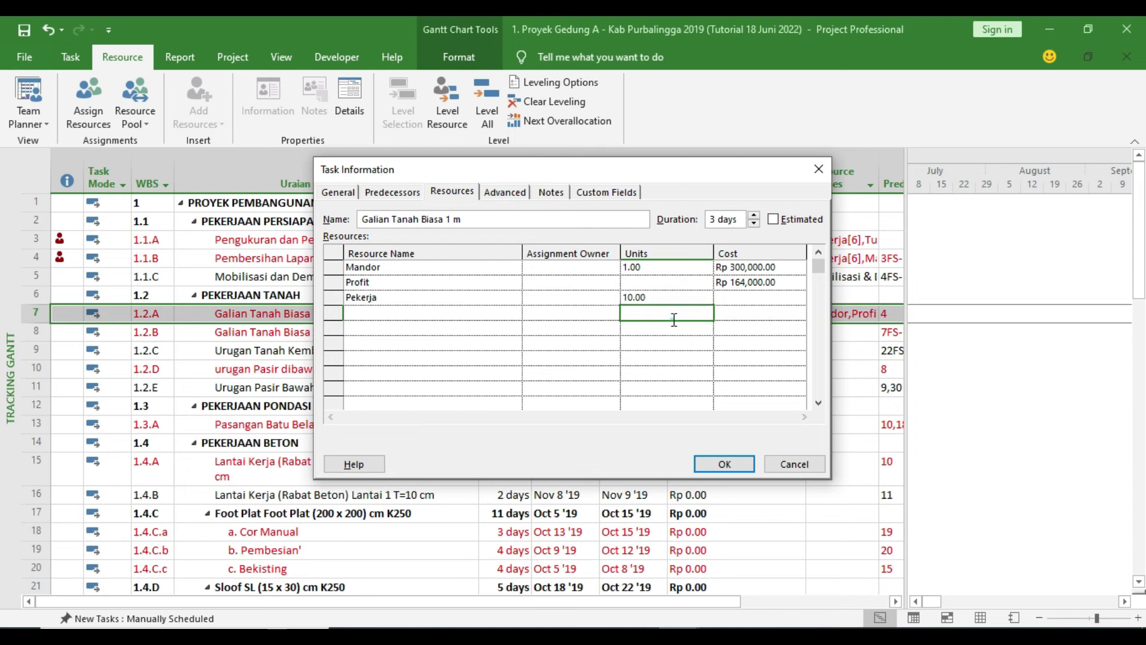
pyautogui.click(725, 464)
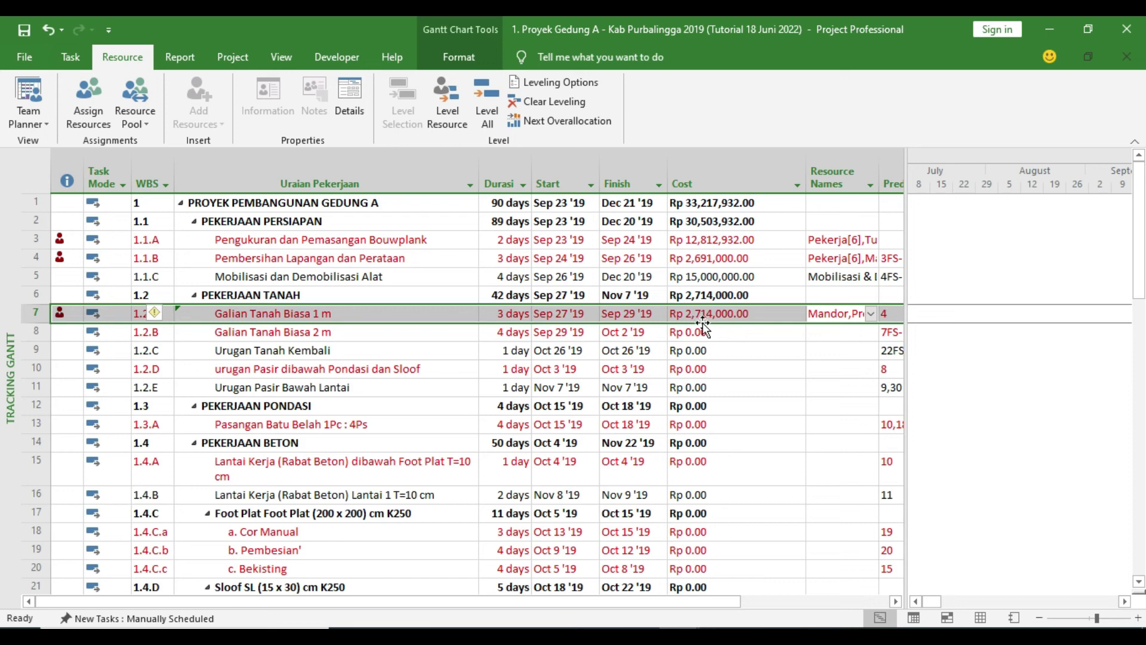
# Verify the Galian Tanah Biasa 1 m cost against the Excel RAP sheet and review the cost of each assigned resource.
pyautogui.hotkey('alt', 'Tab')
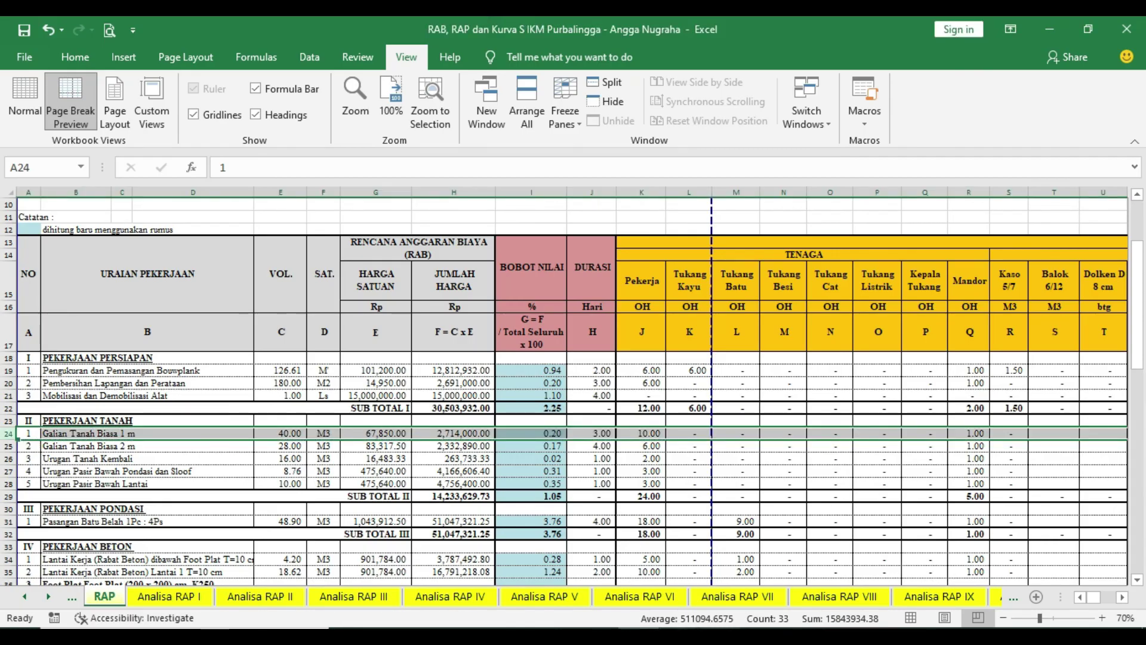
pyautogui.click(750, 596)
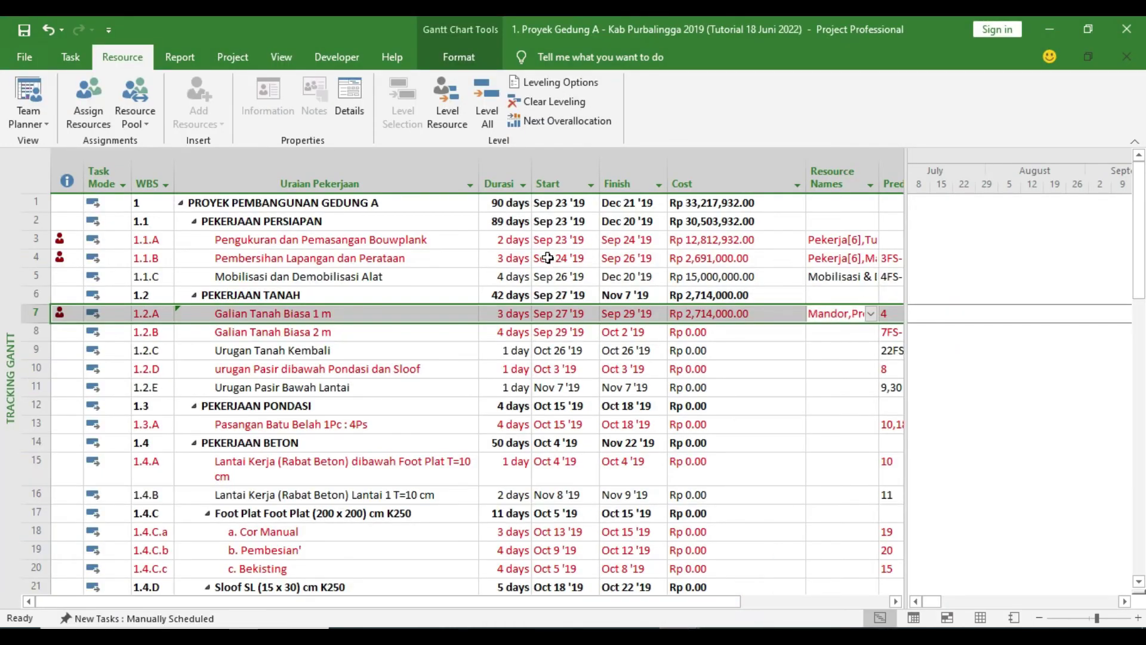
pyautogui.doubleClick(836, 315)
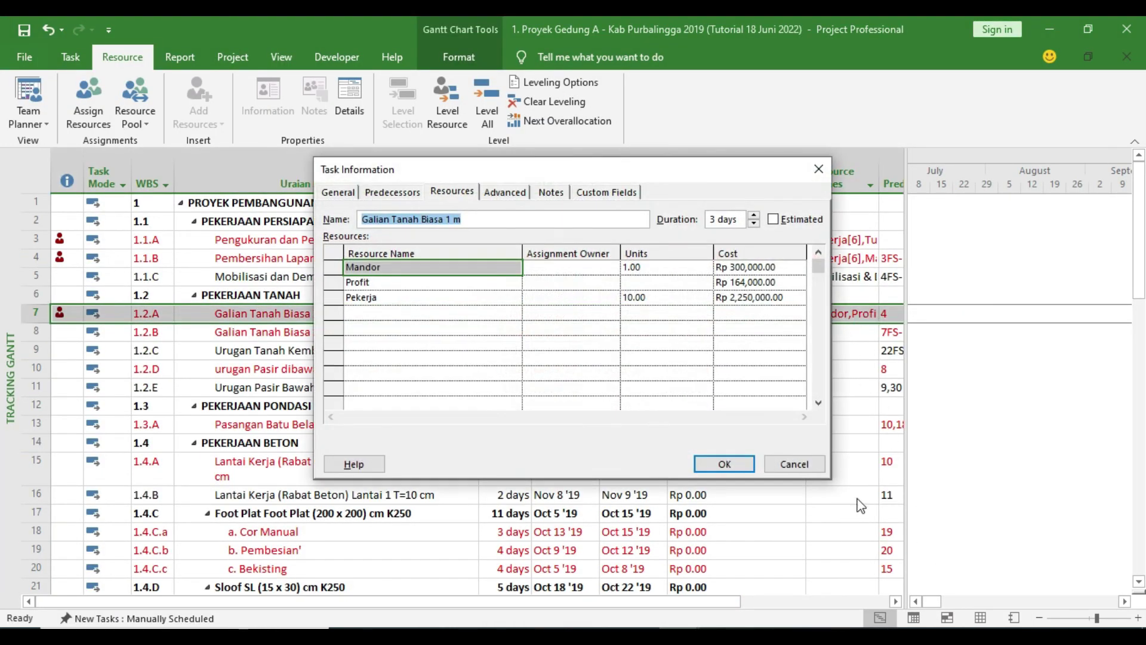
# Review the units and costs of the resources assigned to Galian Tanah Biasa 1 m in Assign Resources and Task Information.
pyautogui.click(796, 463)
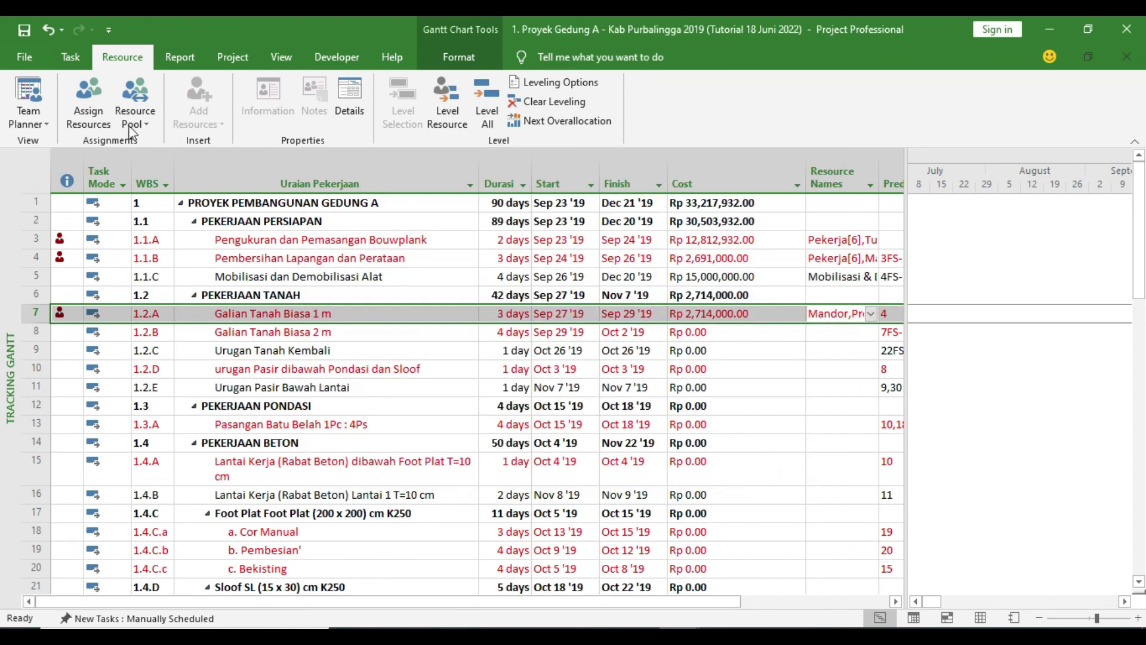
pyautogui.click(90, 104)
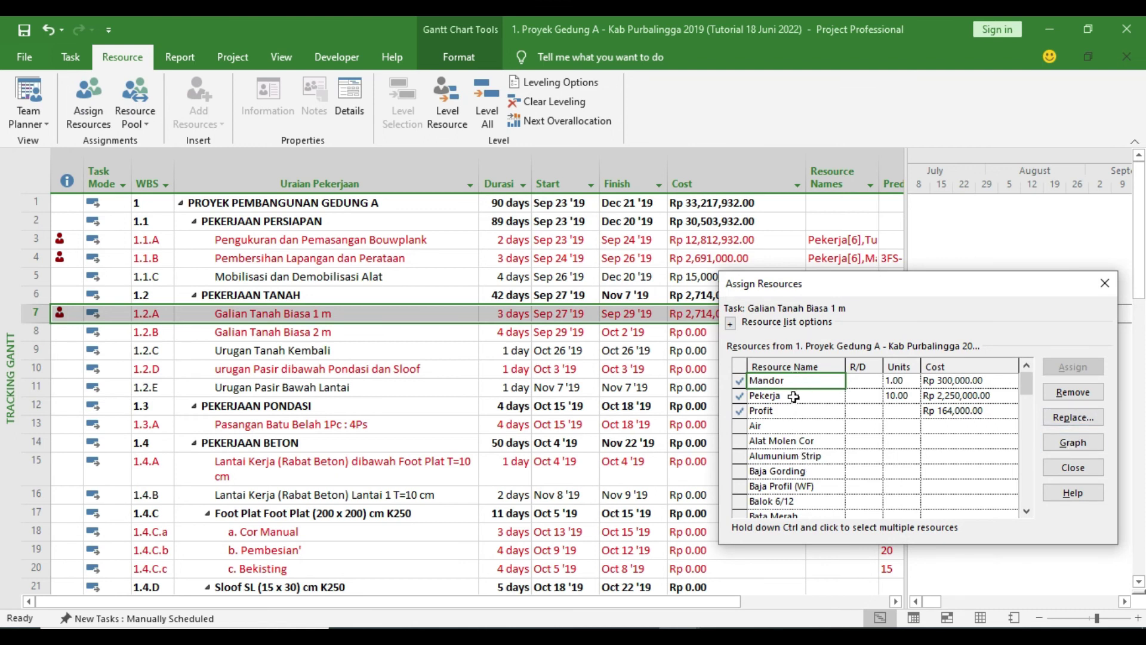
pyautogui.click(1105, 283)
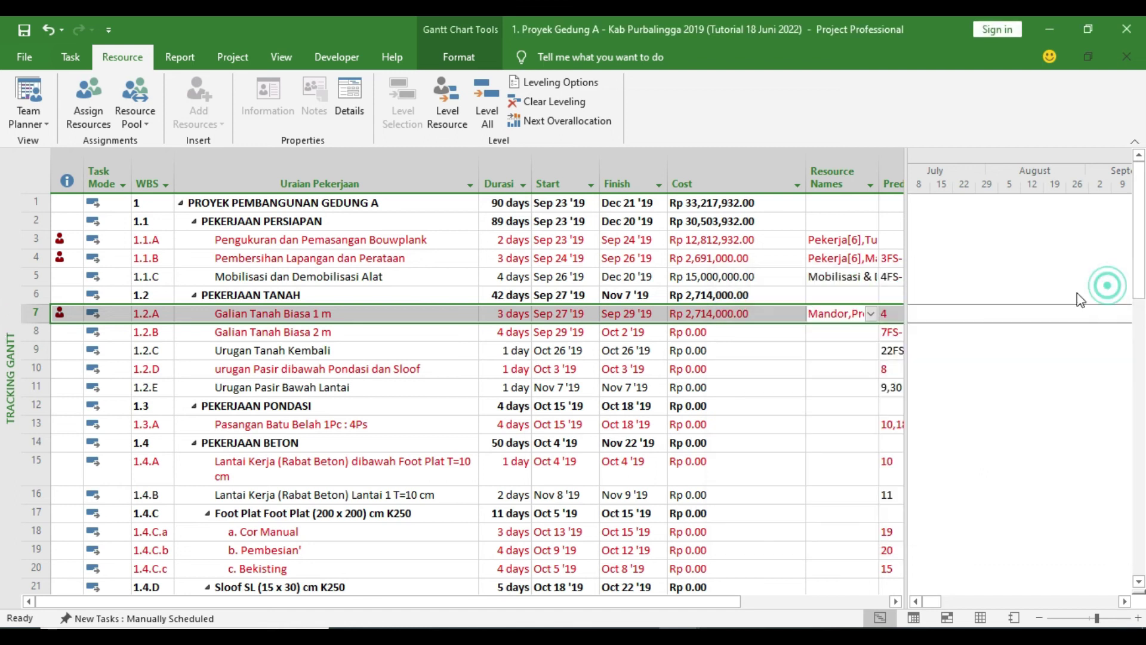
pyautogui.doubleClick(828, 320)
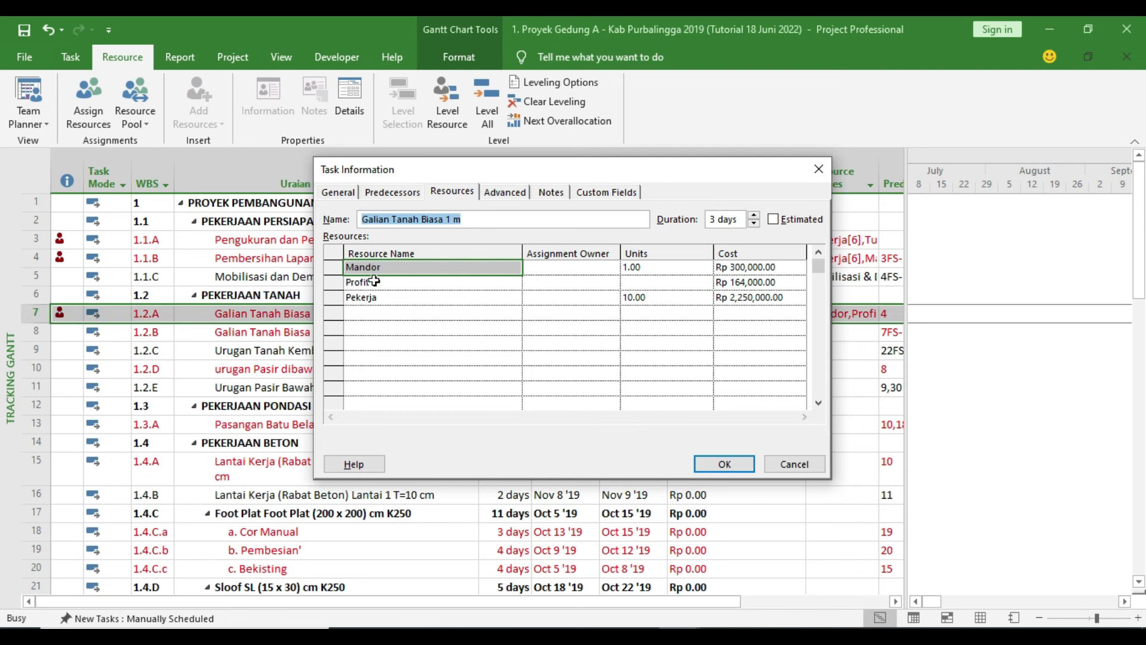
pyautogui.click(730, 461)
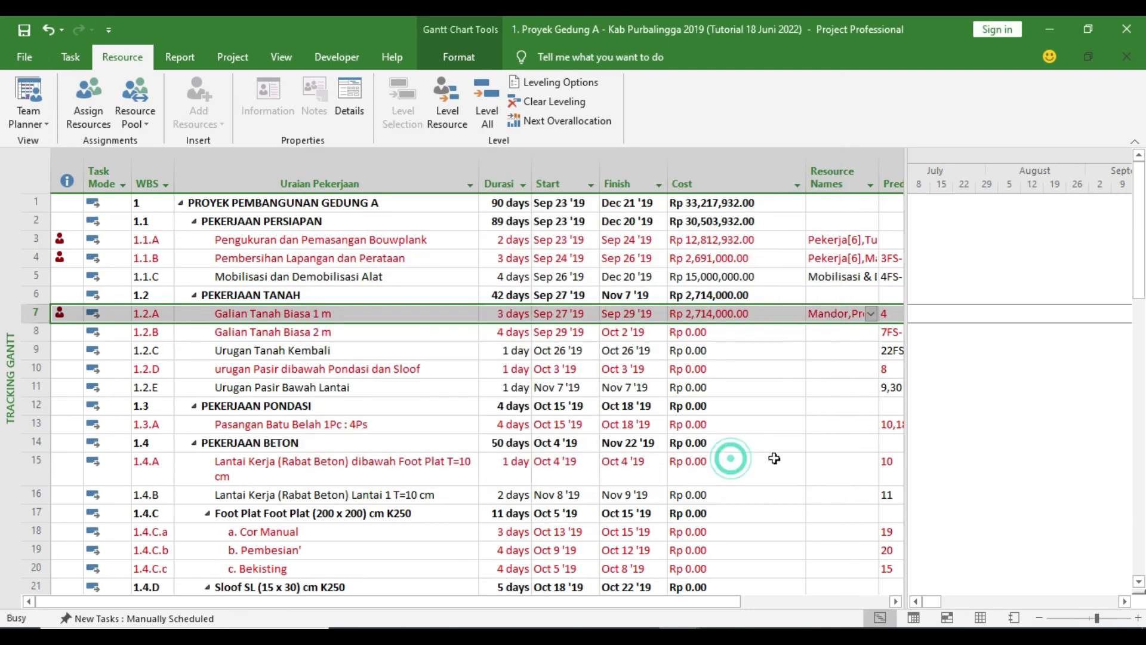
pyautogui.doubleClick(820, 316)
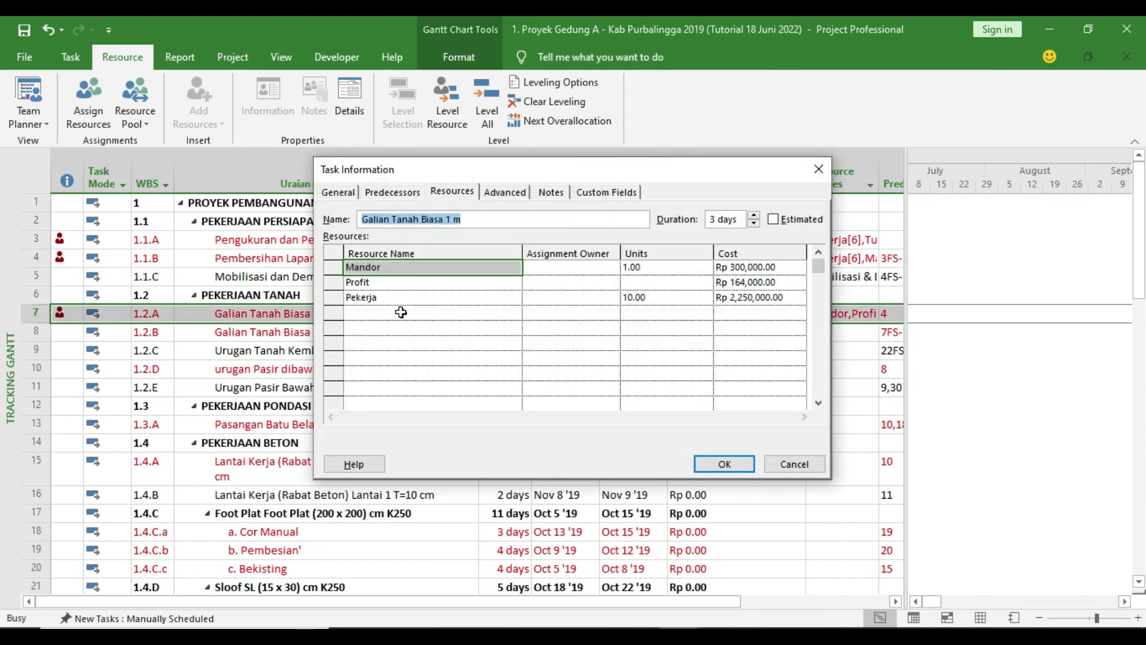
pyautogui.click(747, 464)
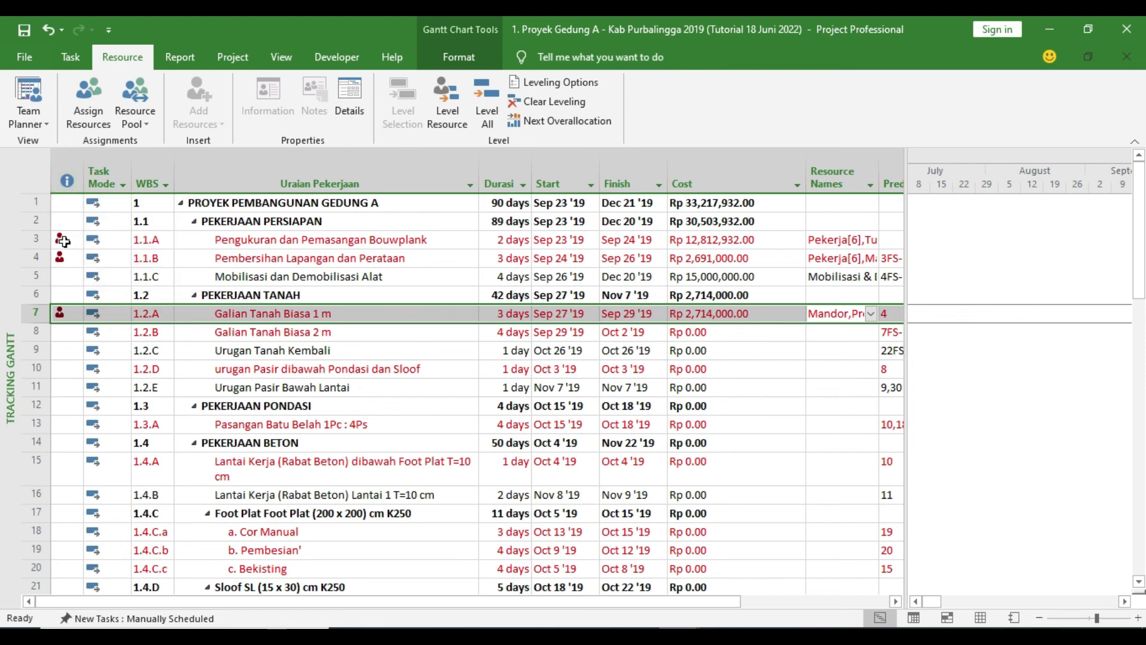
# Inspect the flagged work resources in the Resource Sheet view and return to the Tracking Gantt view.
pyautogui.moveTo(59, 260)
pyautogui.click(982, 618)
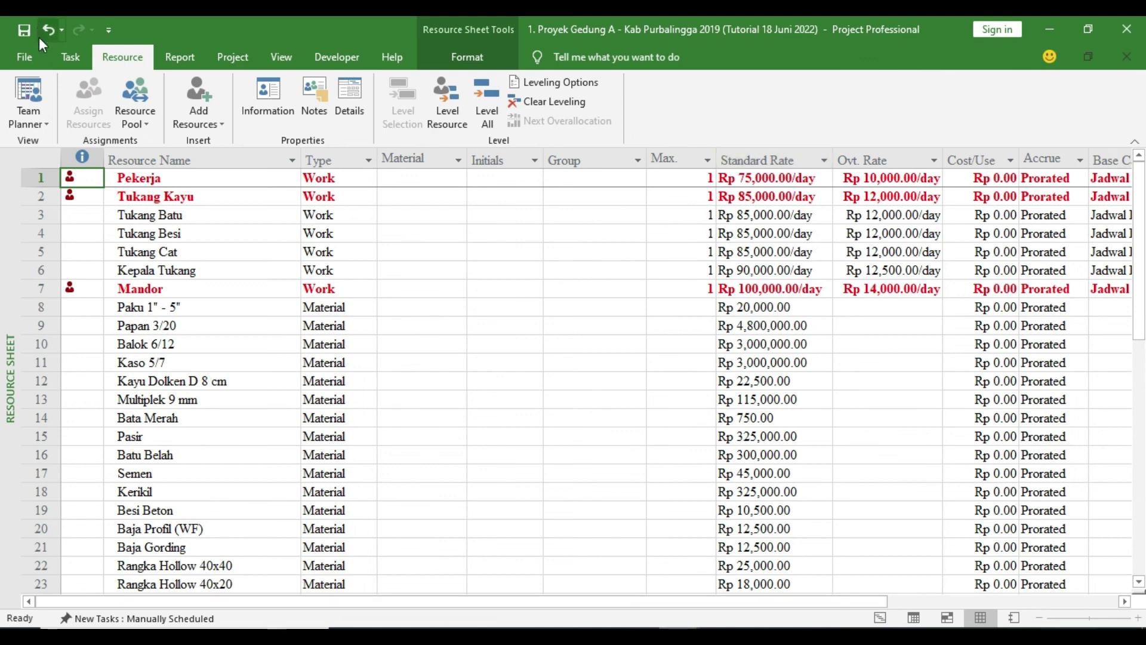
pyautogui.click(72, 57)
pyautogui.click(28, 122)
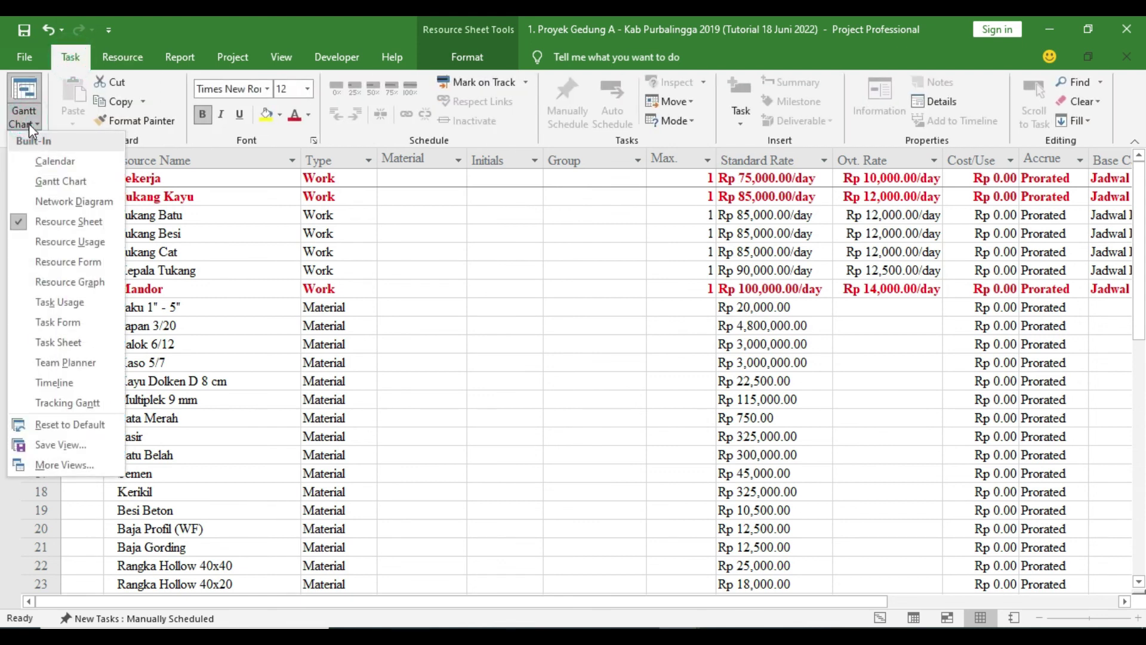
pyautogui.click(105, 407)
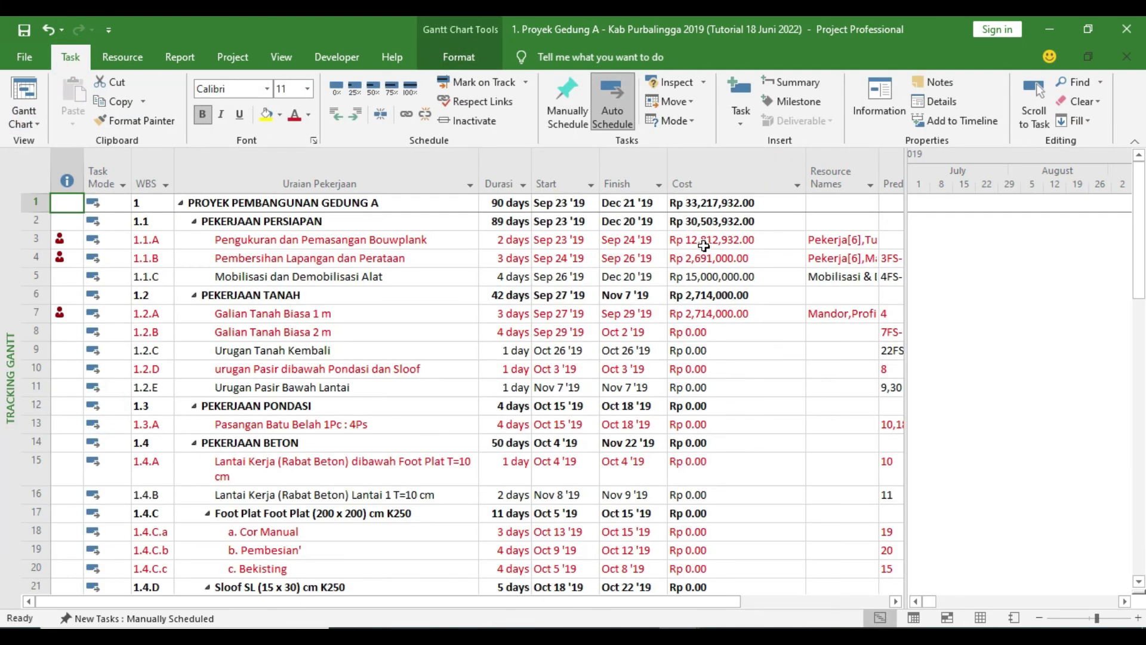
# Look through the tasks still lacking resources and compare them with the completed project file 1. Proyek Gedung A - Kab Purbalingga 2019 A.
pyautogui.scroll(-6, 693, 358)
pyautogui.scroll(-15, 693, 358)
pyautogui.scroll(13, 696, 445)
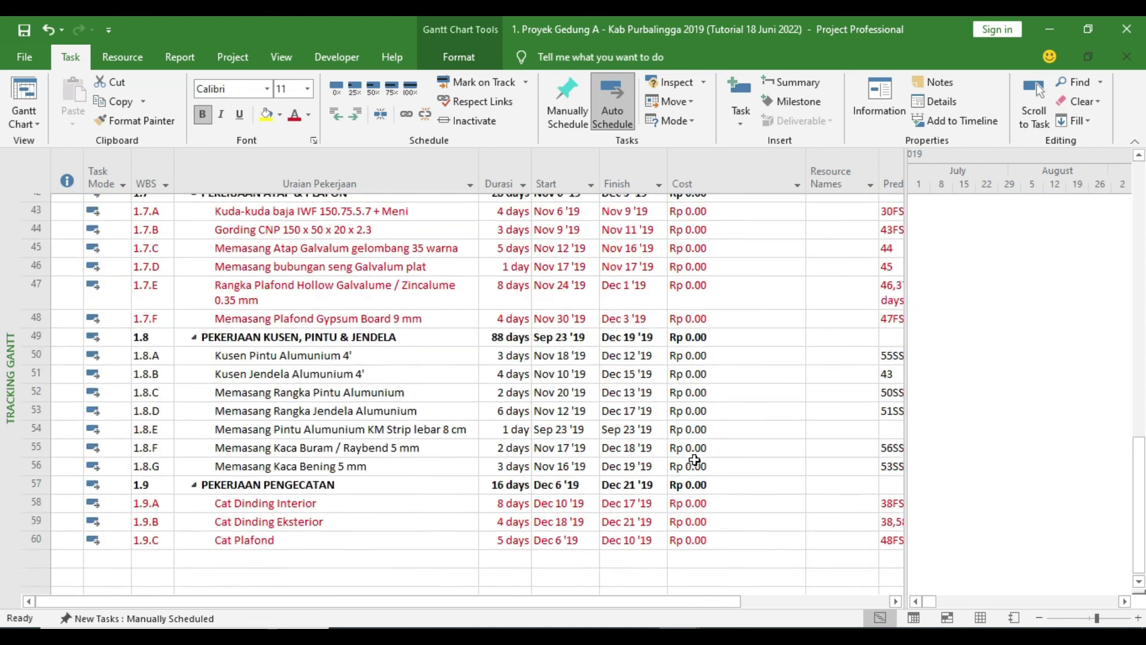
pyautogui.scroll(8, 697, 445)
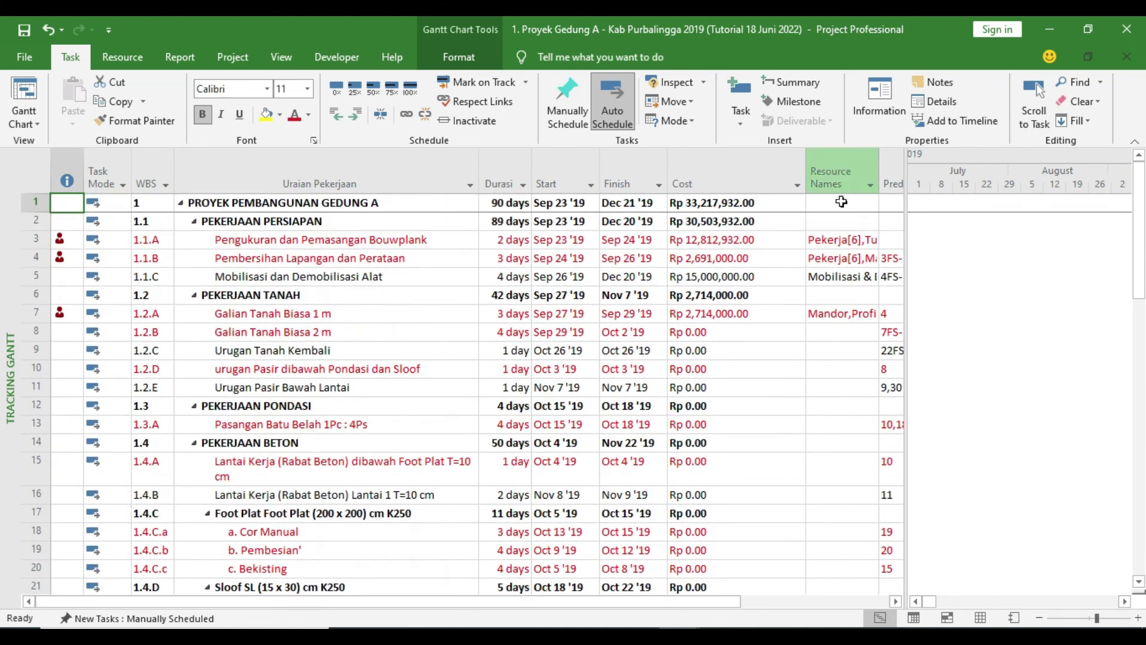
pyautogui.click(711, 513)
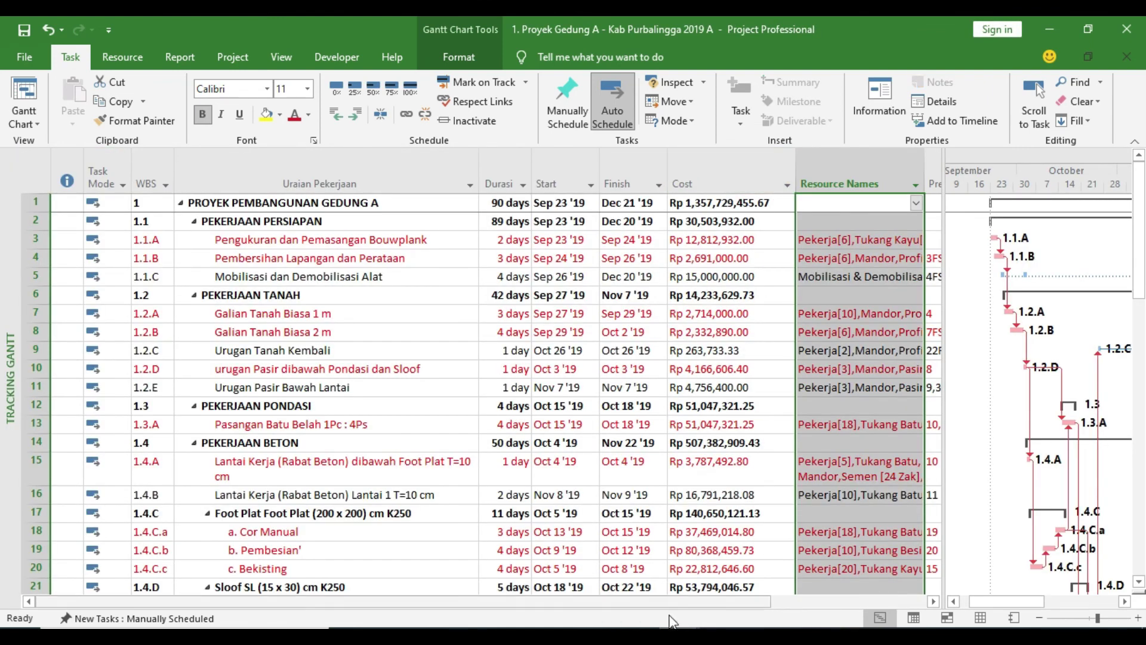
pyautogui.moveTo(751, 597)
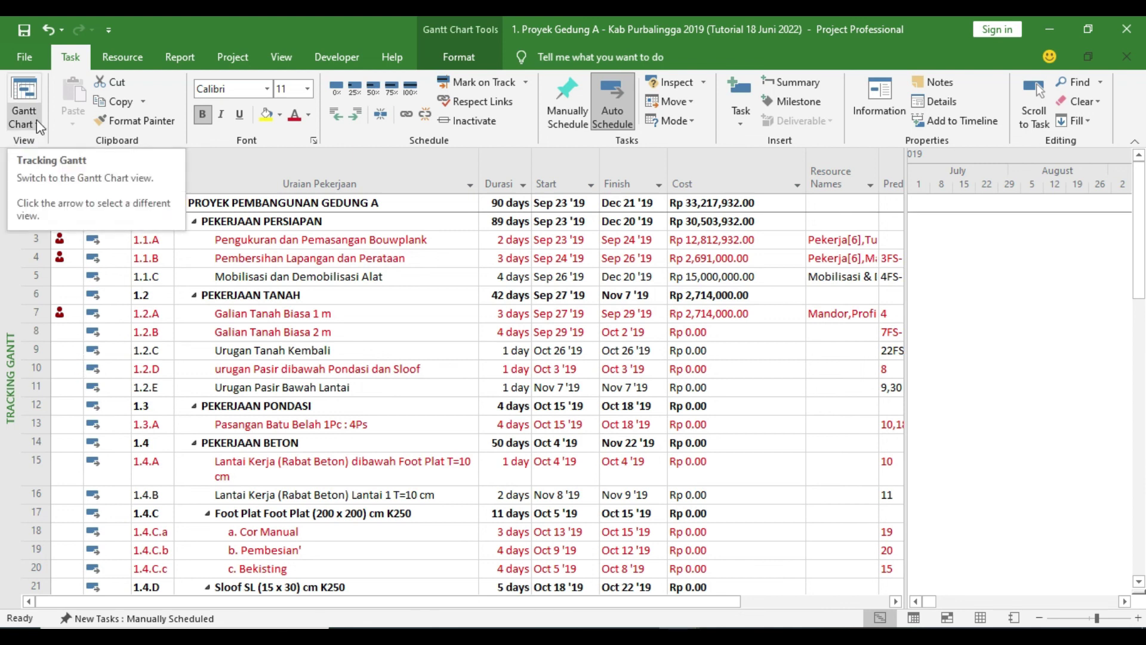
# Display the Resource Sheet of the tutorial project again to check its resource list, and switch back to Tracking Gantt.
pyautogui.click(981, 618)
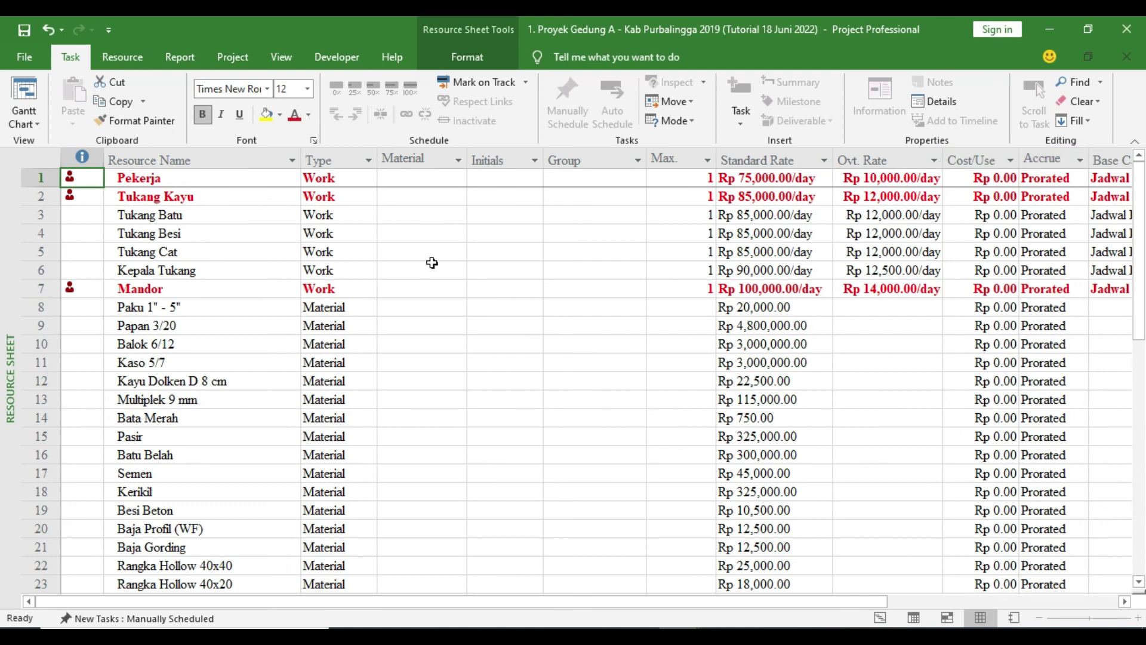
pyautogui.click(37, 125)
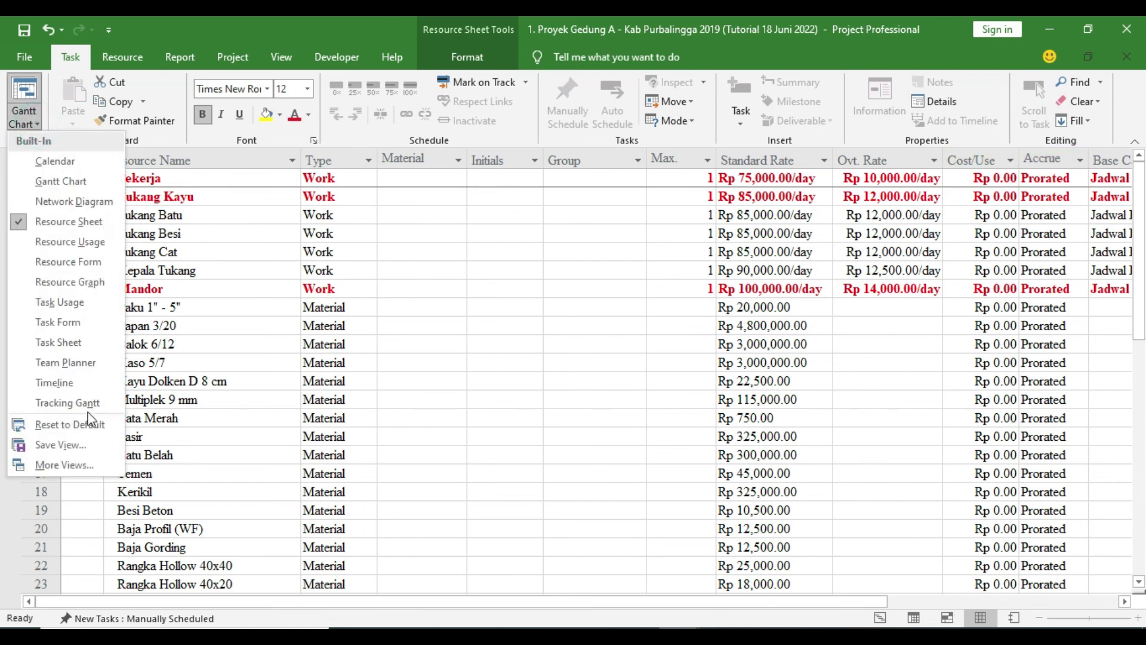
pyautogui.click(36, 403)
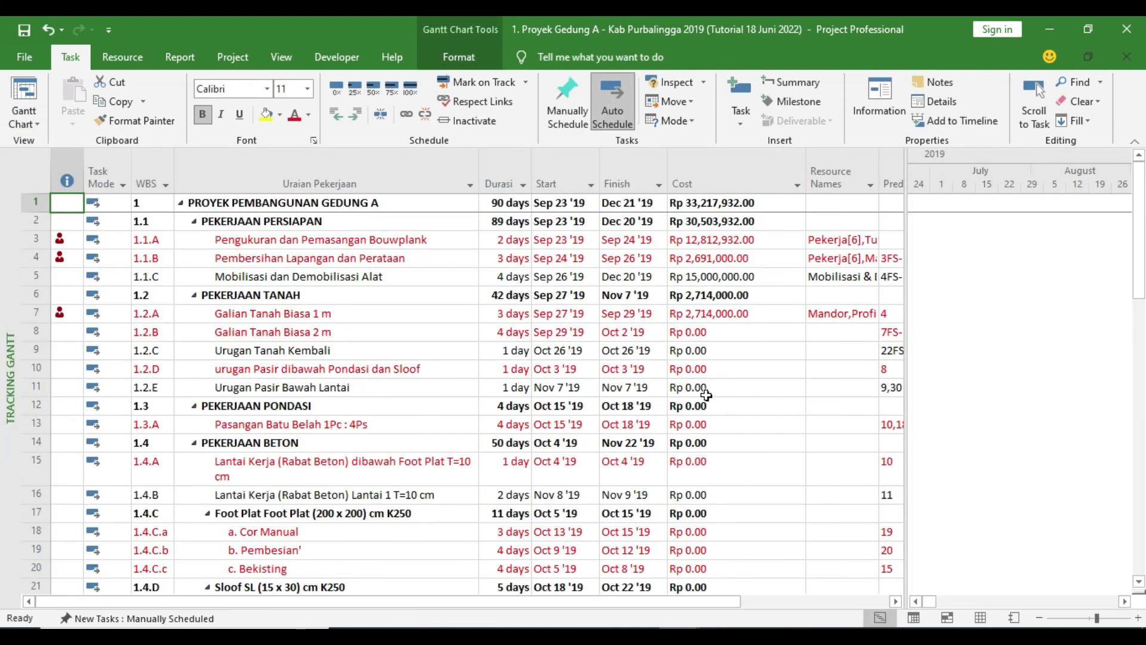